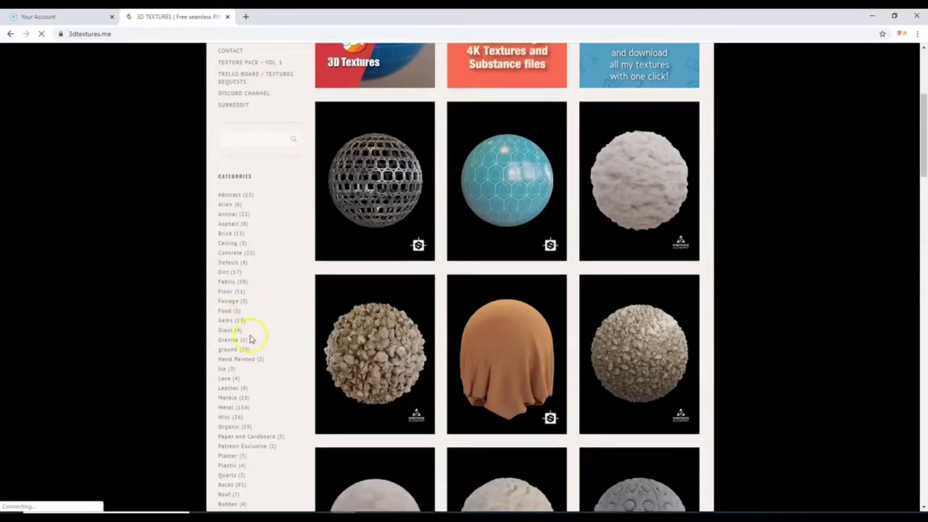
Step: Open the Brick category of the 3D Textures site
scroll(249, 178, "down", 2)
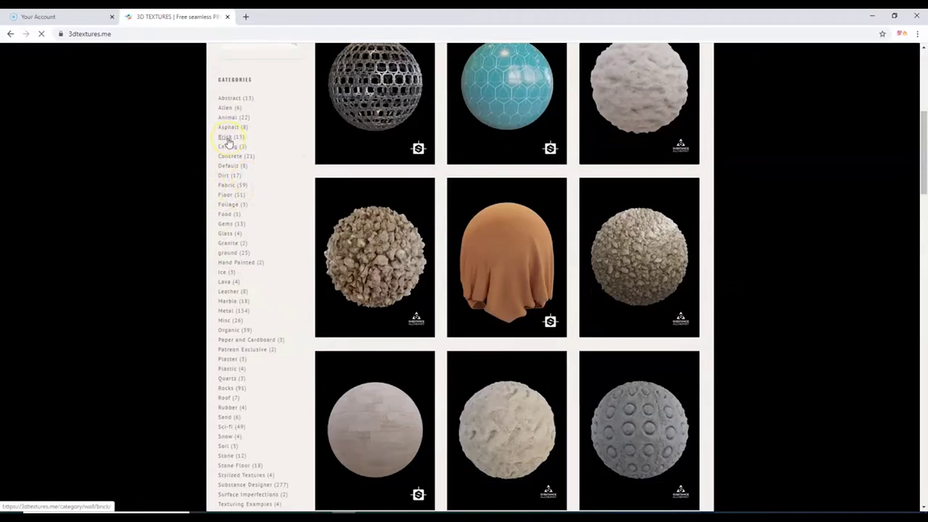
left_click(227, 139)
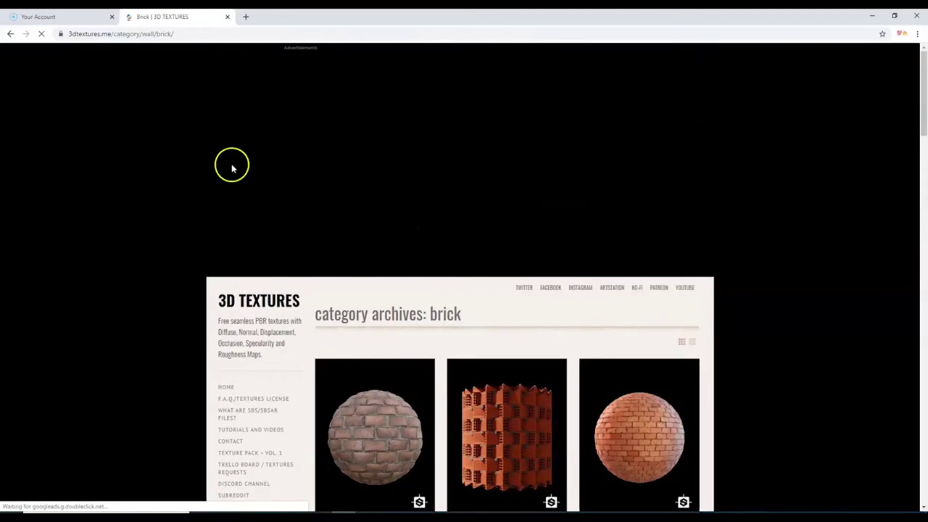
Step: Browse the brick textures and open the Brick Wall 012 texture page
scroll(255, 237, "down", 2)
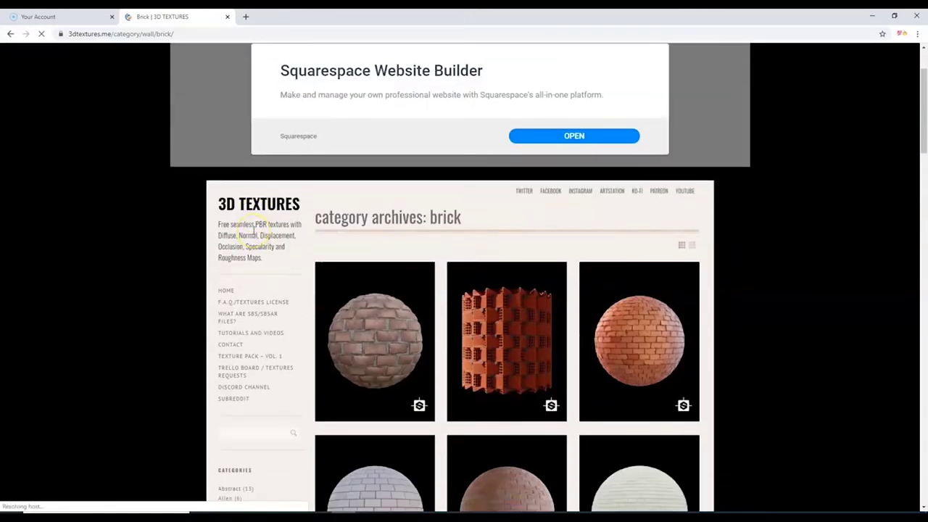
scroll(254, 236, "down", 4)
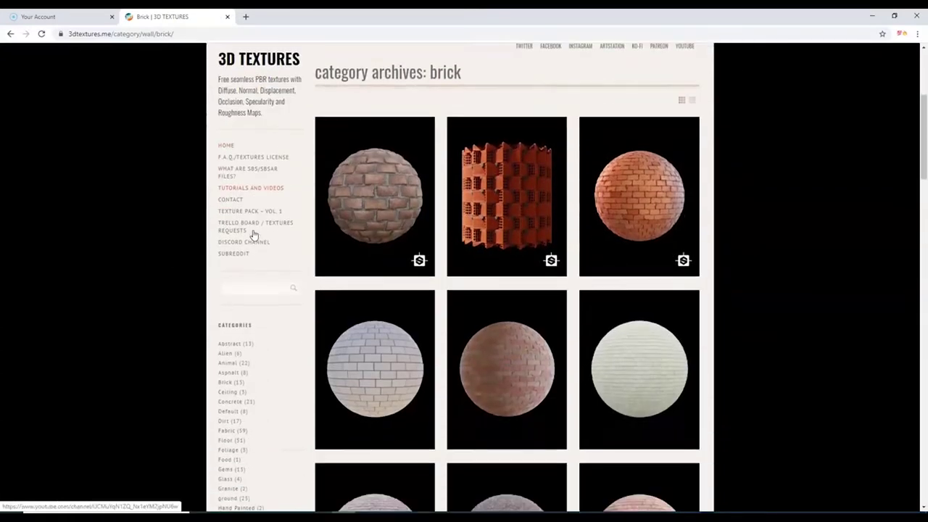
scroll(489, 321, "down", 3)
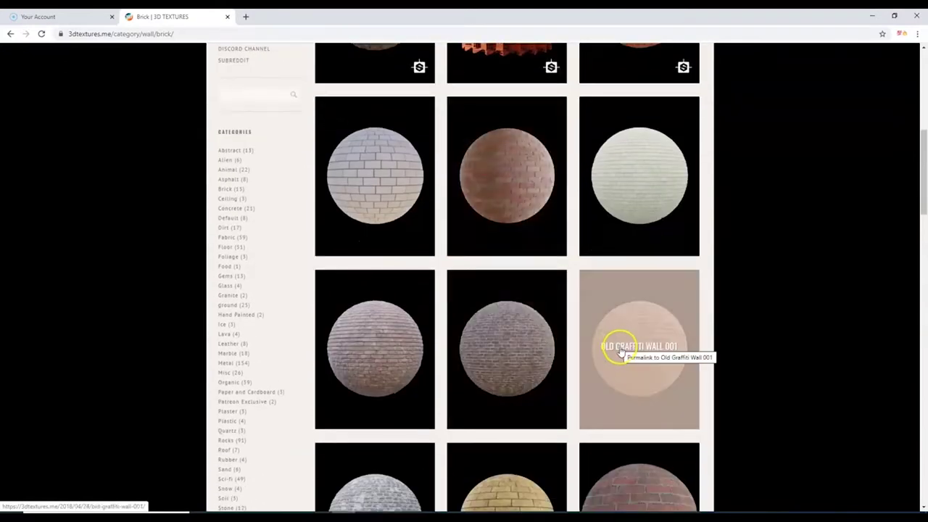
scroll(512, 349, "down", 7)
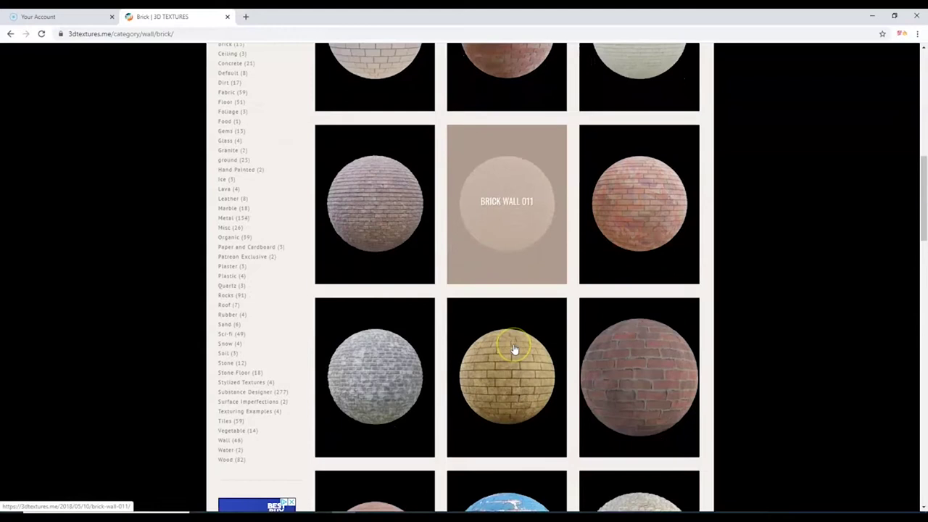
scroll(513, 349, "down", 2)
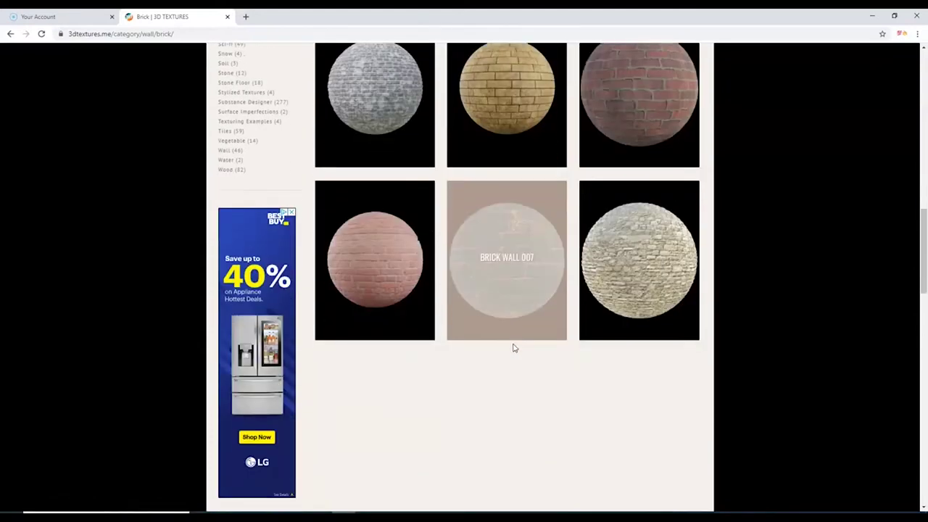
scroll(513, 349, "up", 3)
scroll(513, 349, "up", 2)
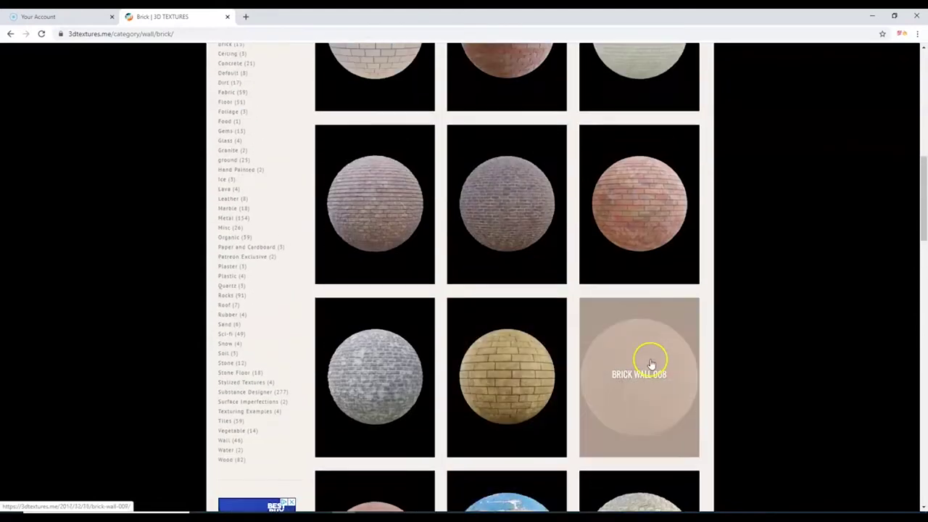
left_click(632, 377)
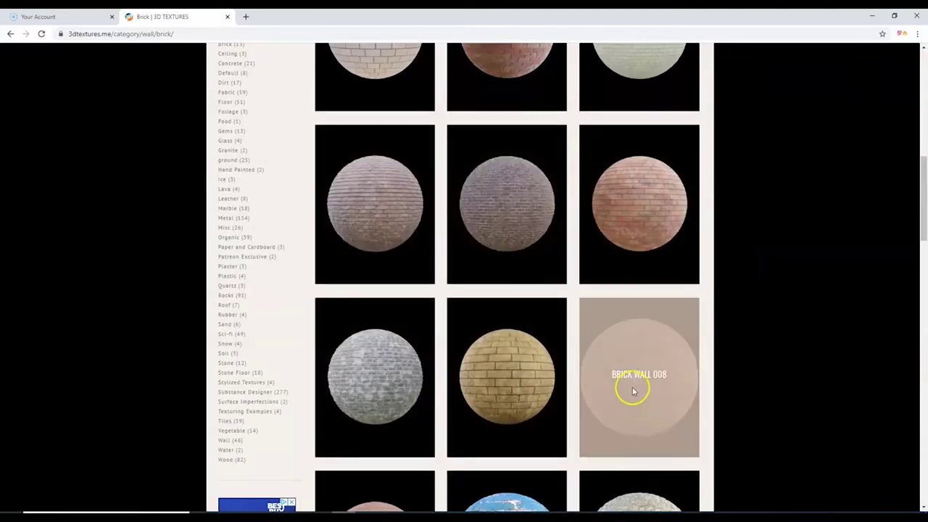
left_click(376, 205)
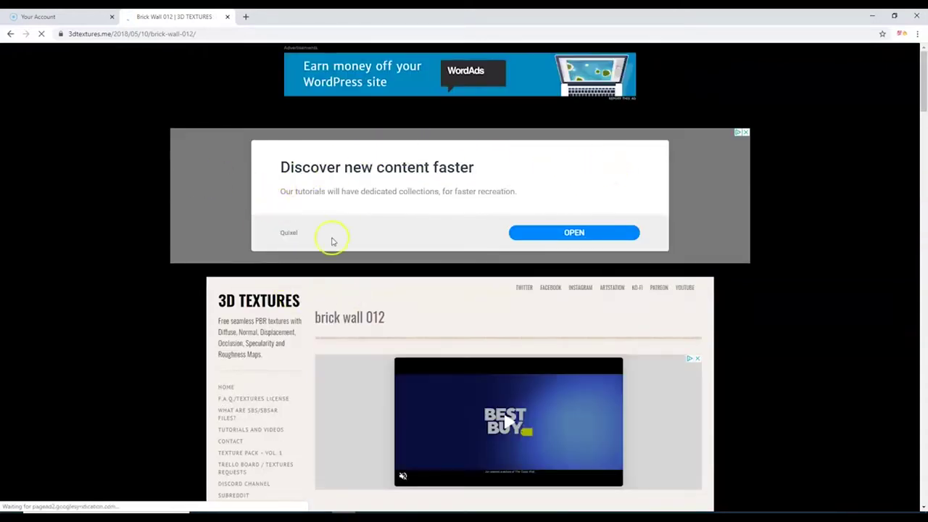
Step: Examine the Brick Wall 012 page for its included texture maps and the link to download them
scroll(338, 302, "down", 4)
scroll(340, 304, "down", 5)
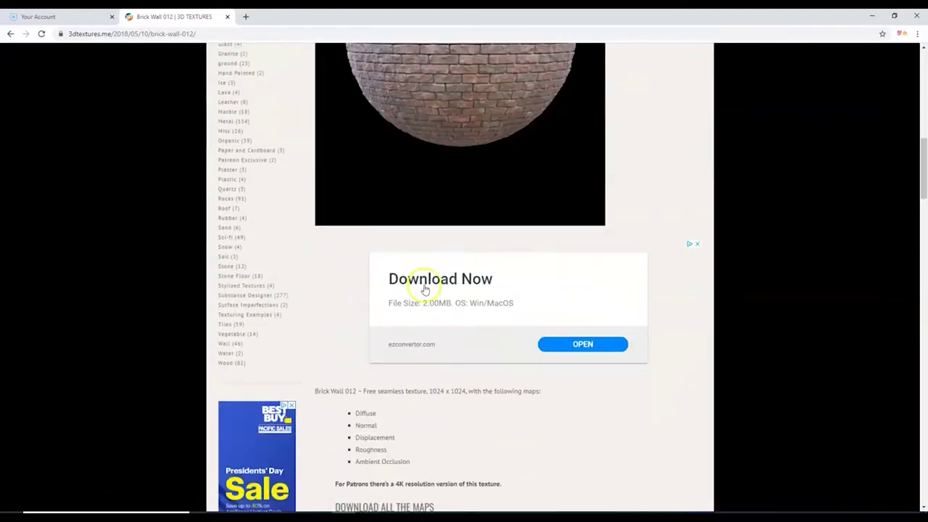
scroll(305, 326, "down", 3)
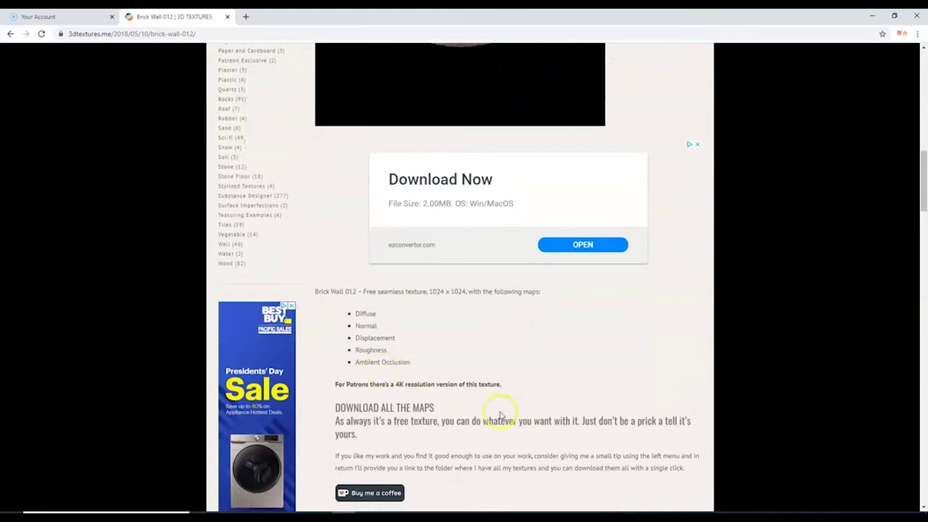
left_click(430, 317)
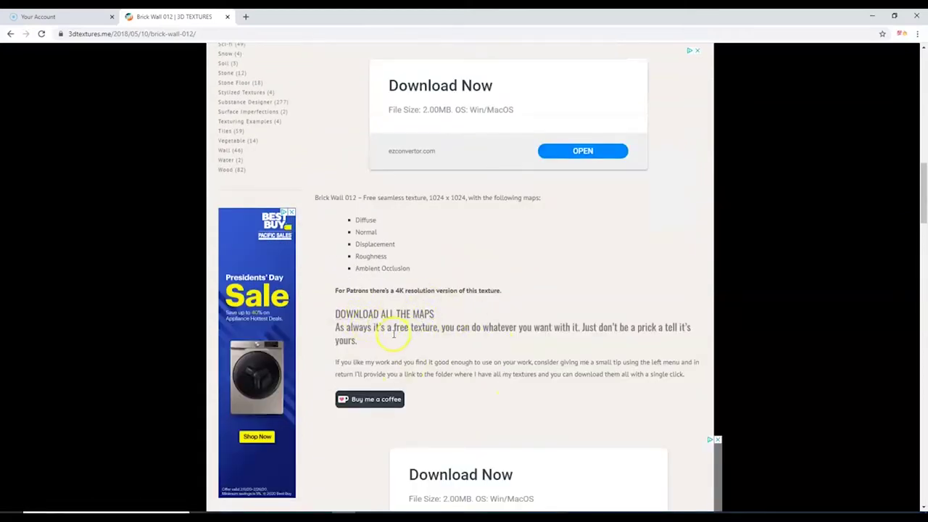
scroll(352, 327, "down", 2)
scroll(374, 315, "down", 2)
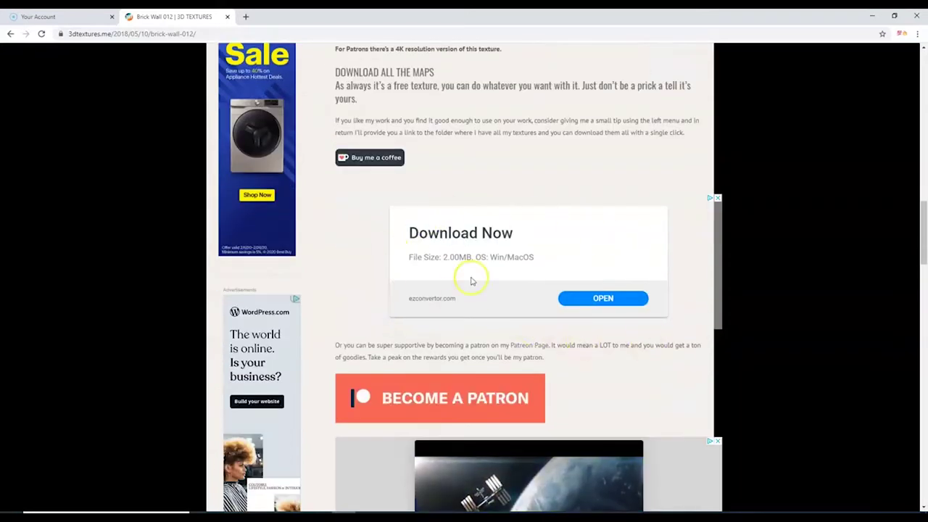
scroll(425, 365, "down", 3)
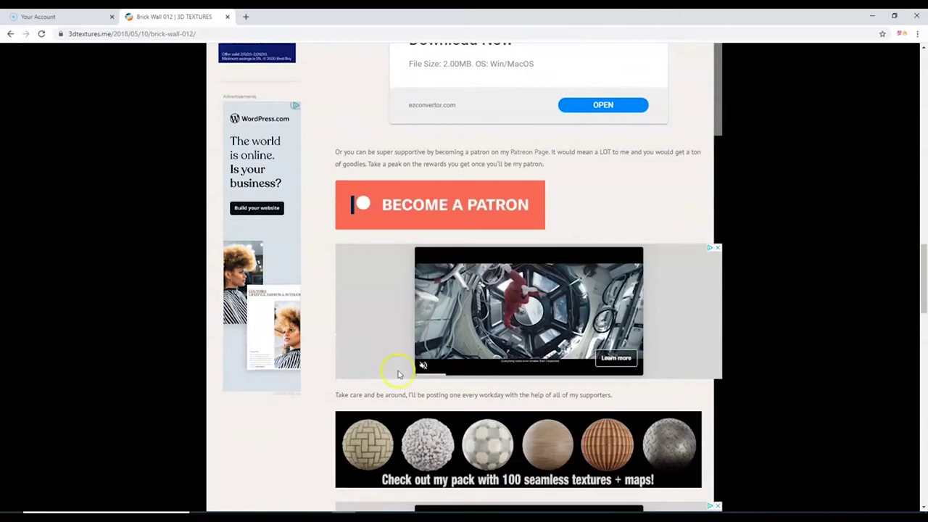
scroll(398, 371, "down", 2)
scroll(402, 301, "up", 2)
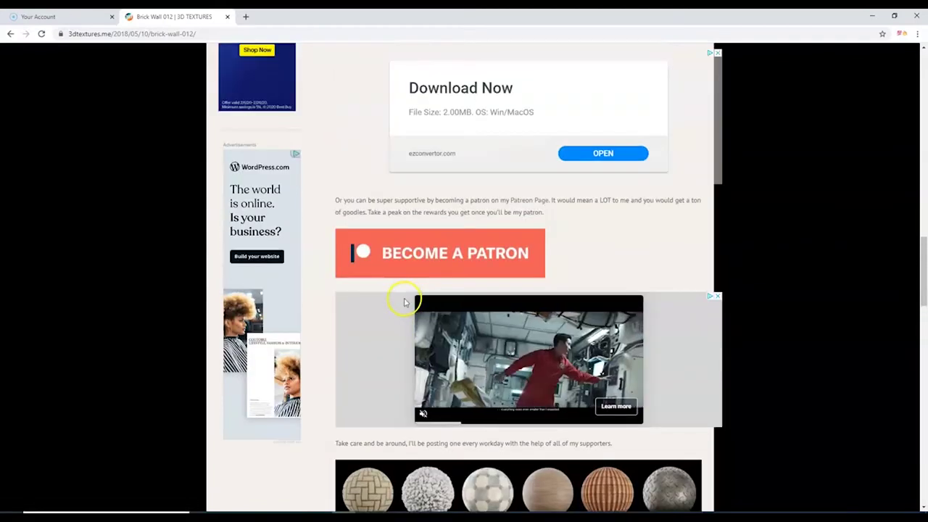
scroll(391, 299, "up", 2)
scroll(373, 303, "up", 2)
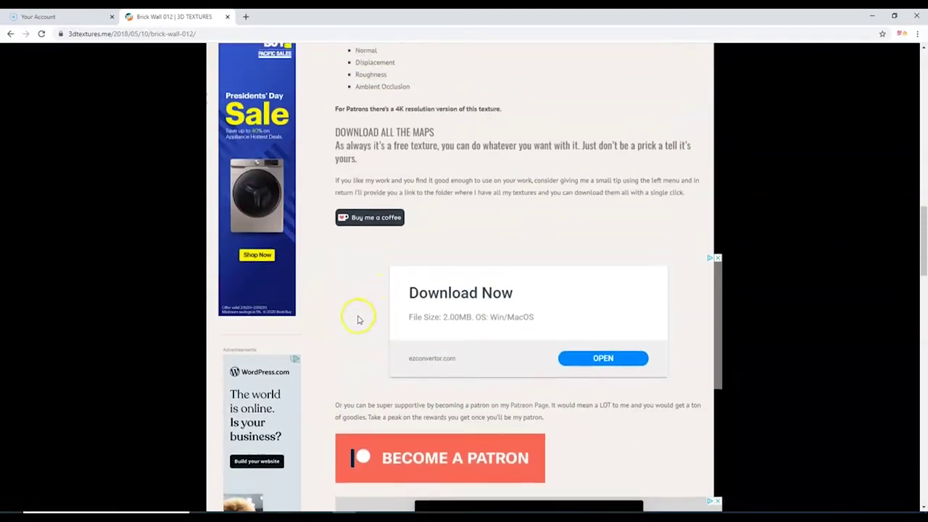
scroll(355, 316, "up", 1)
scroll(493, 239, "up", 2)
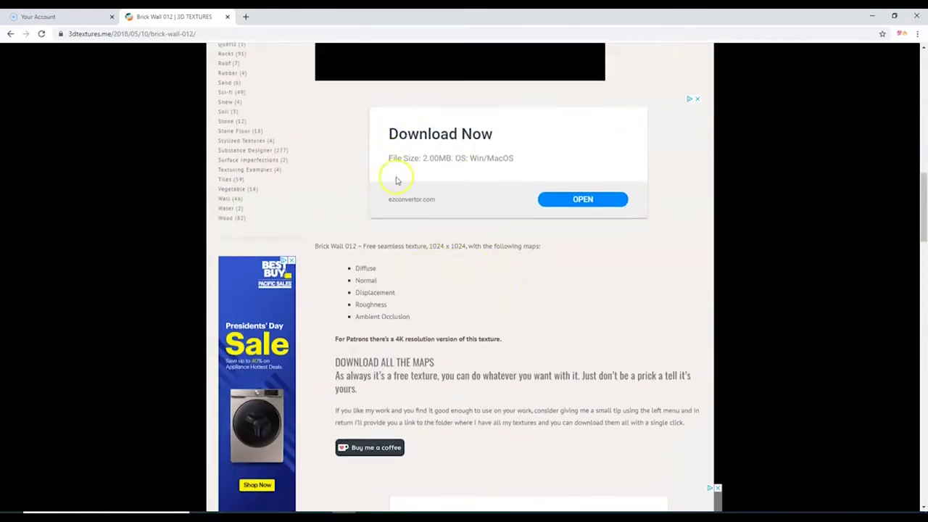
scroll(551, 290, "down", 2)
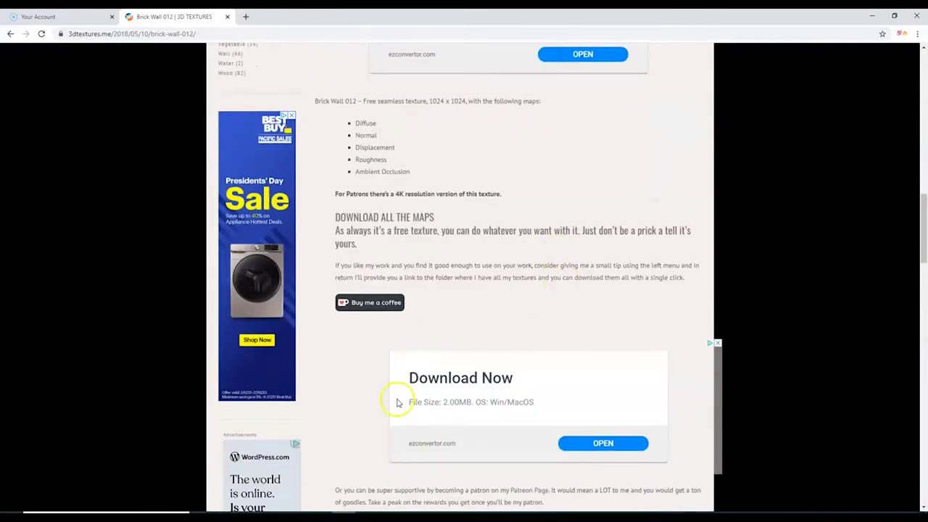
scroll(470, 342, "up", 2)
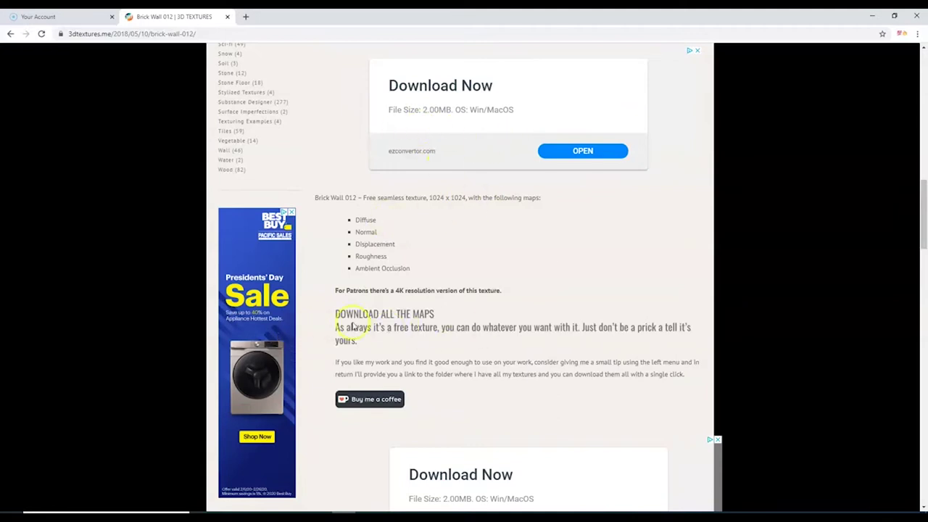
Step: Follow the link to all the Brick Wall 012 maps and download the whole Brick_wall_012_SD folder
left_click(400, 316)
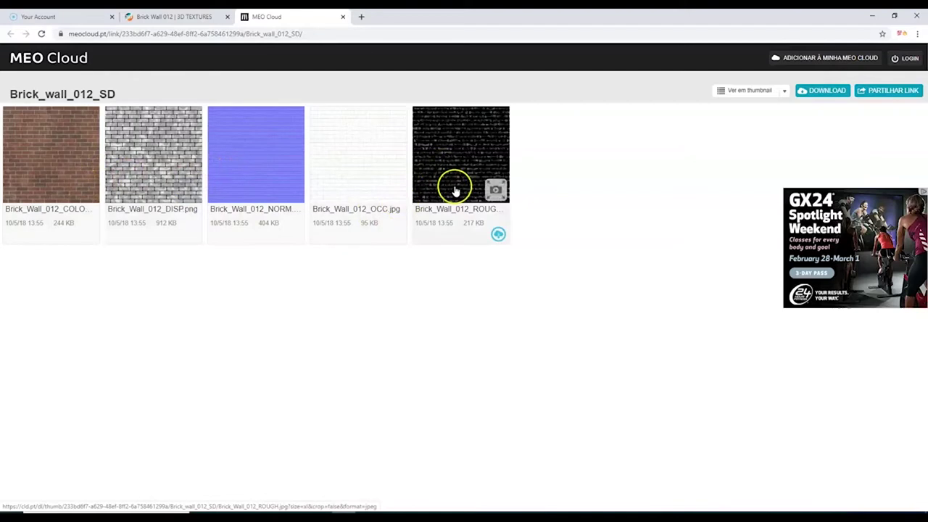
left_click(823, 94)
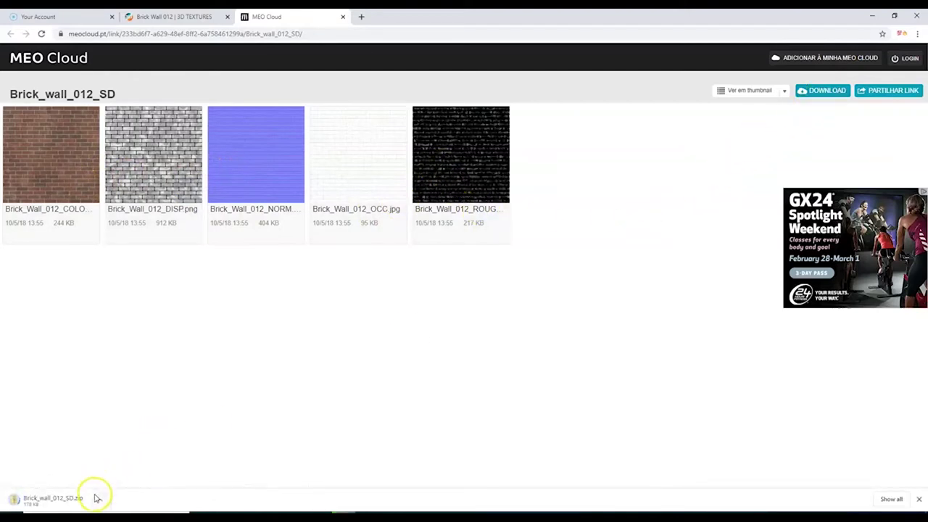
Step: Return to the 3D Textures page and open the Floor category
left_click(173, 18)
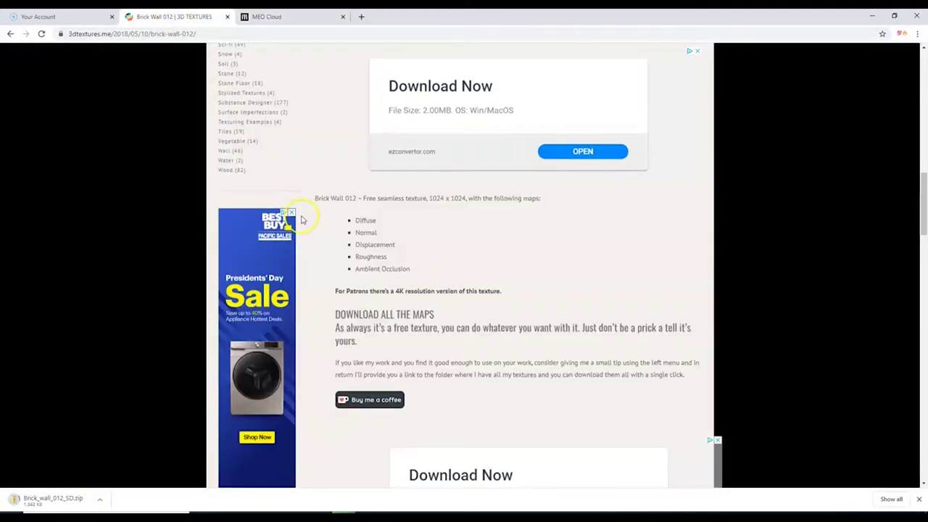
scroll(303, 220, "up", 10)
scroll(303, 220, "down", 7)
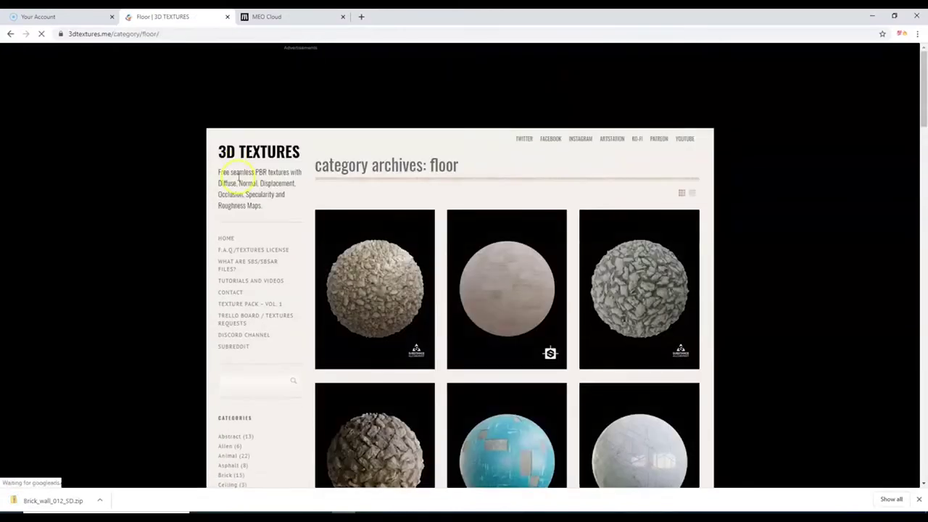
Step: Browse the floor textures and open the Terrazzo Tiles 001 texture page
scroll(271, 243, "down", 5)
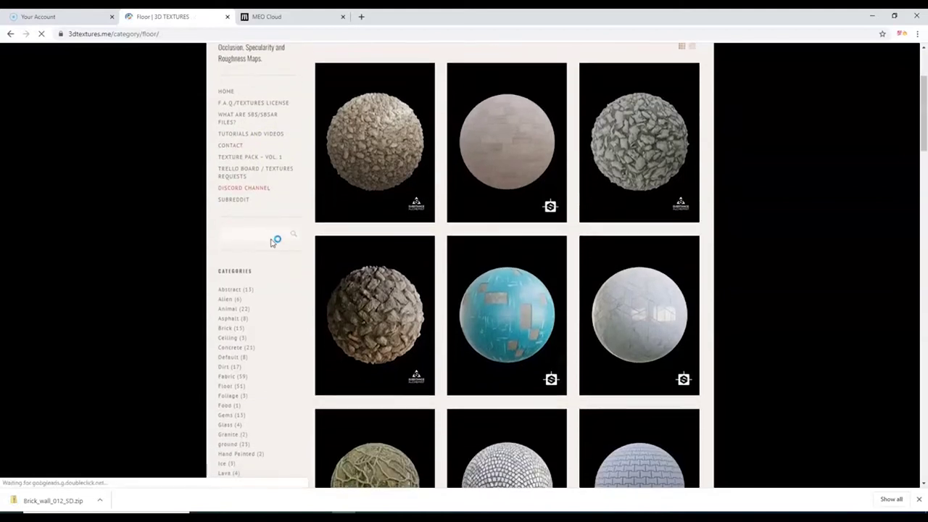
scroll(271, 242, "down", 2)
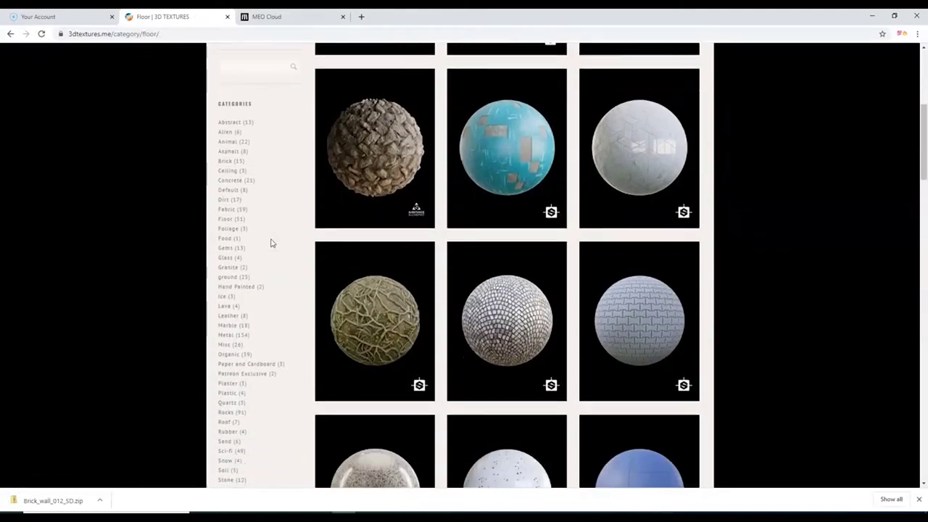
scroll(272, 243, "down", 4)
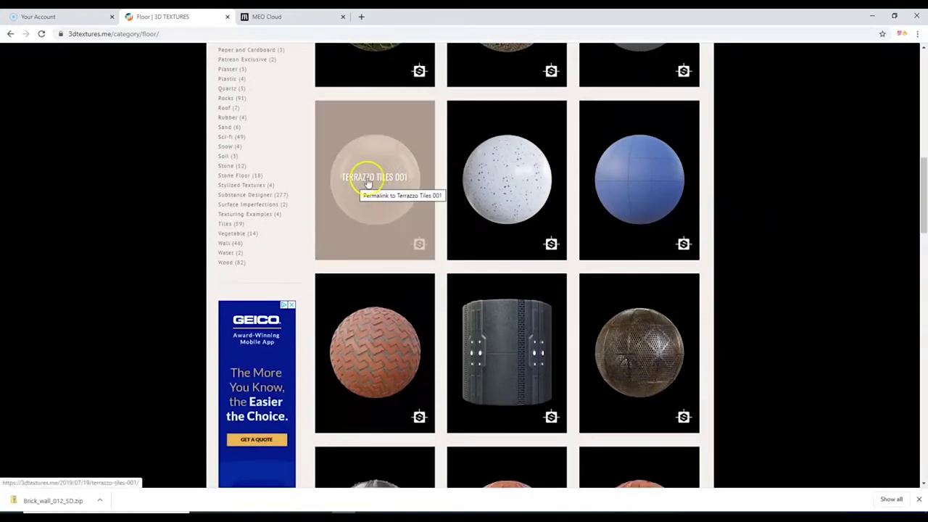
left_click(372, 181)
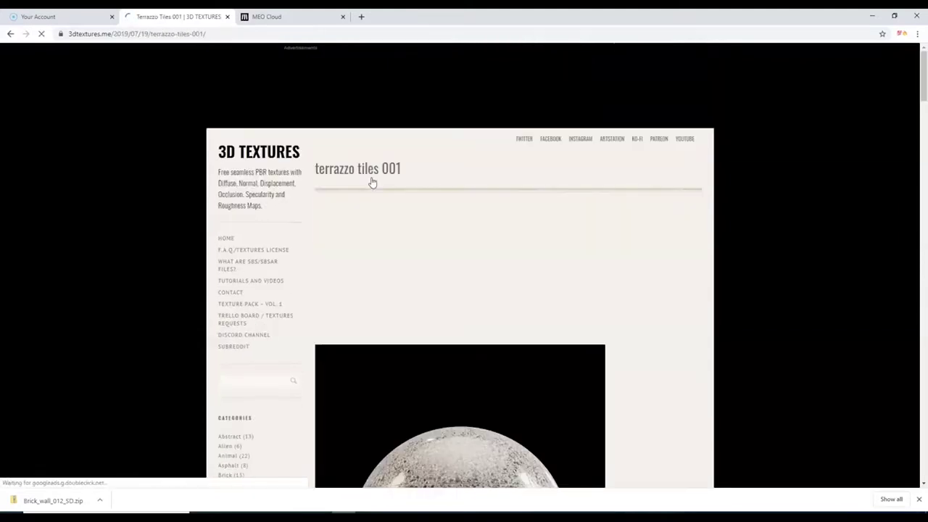
Step: Check the Terrazzo 001 seamless texture description and open the download folder containing all its maps
scroll(372, 188, "down", 5)
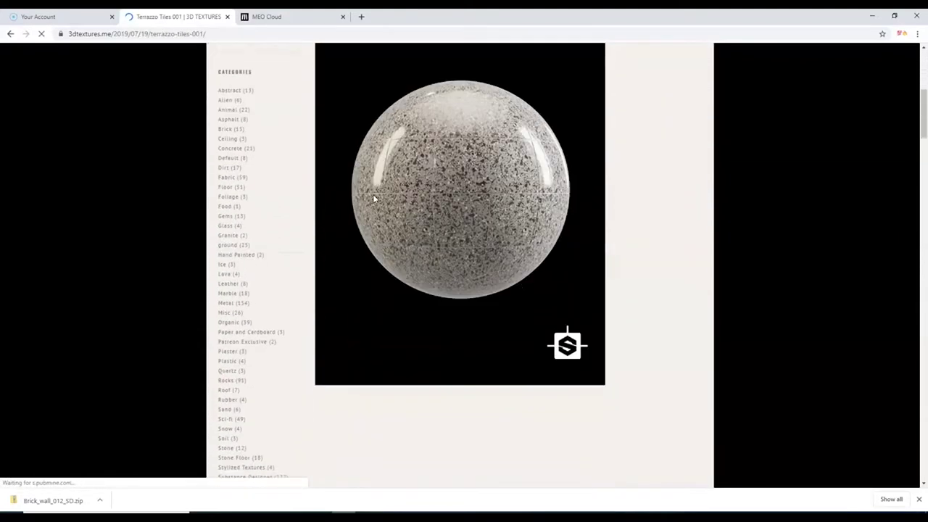
scroll(374, 197, "down", 8)
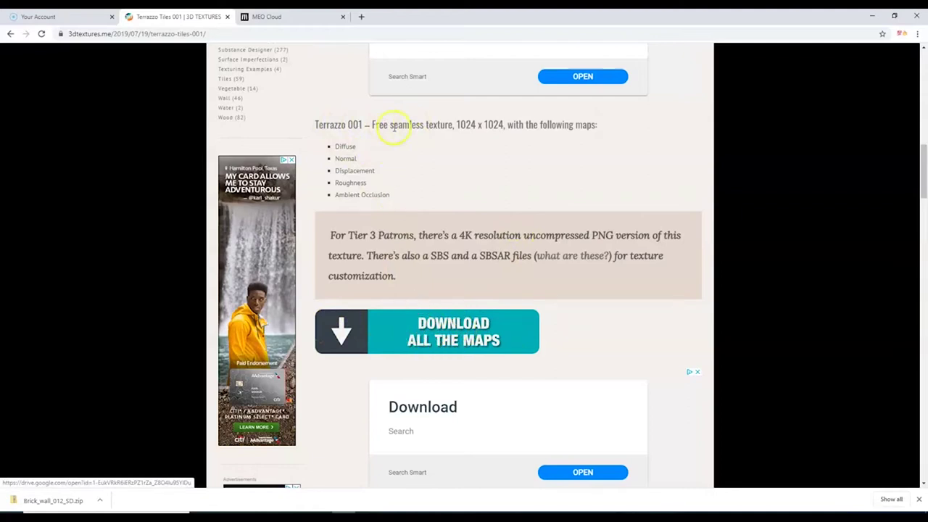
left_click(391, 125)
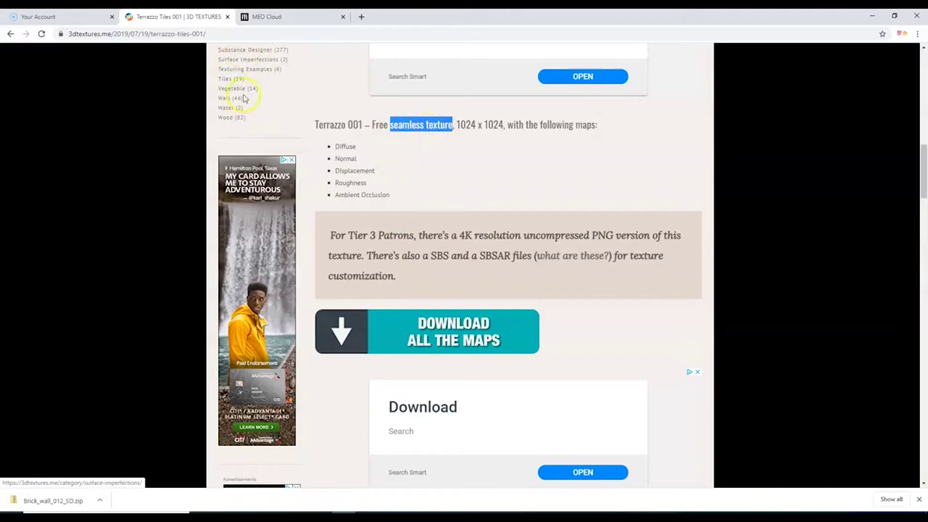
left_click(384, 125)
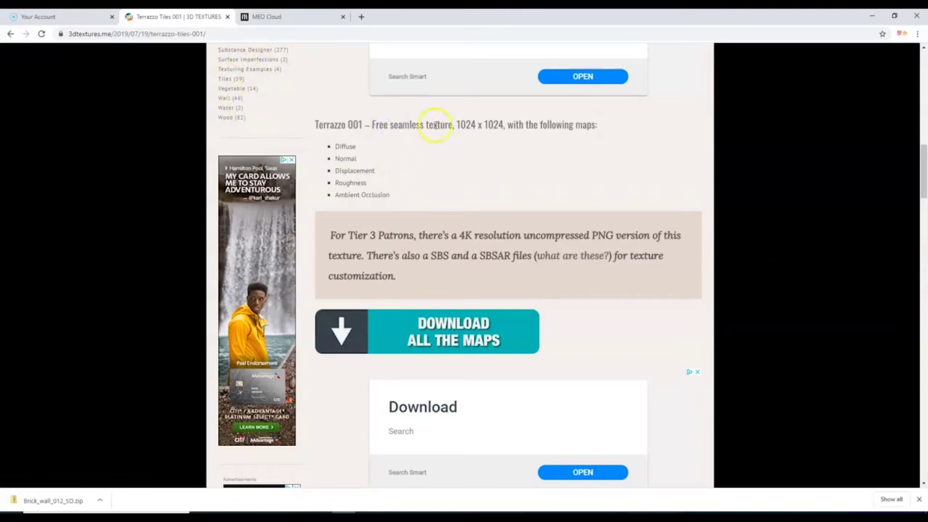
left_click(442, 340)
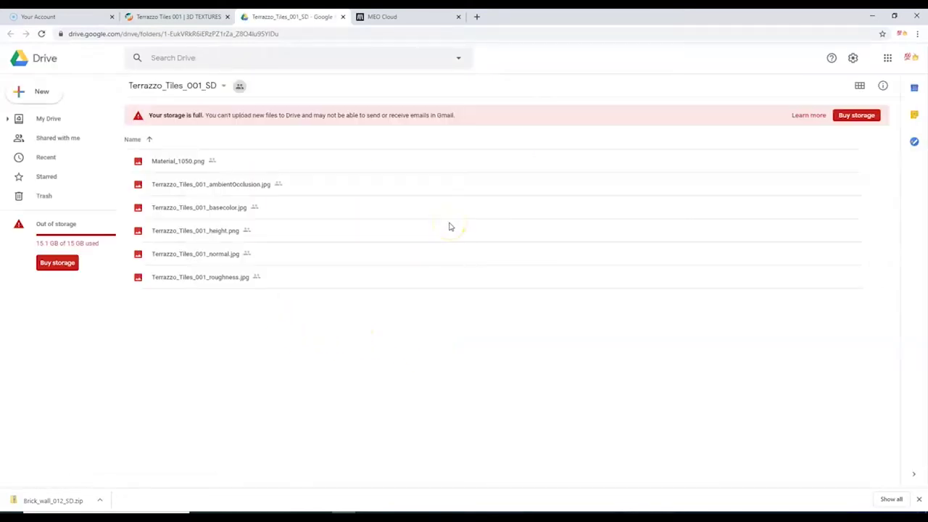
Step: Sign out of the Google account and look over the map files in the Terrazzo_Tiles_001_SD folder
left_click(907, 60)
left_click(837, 282)
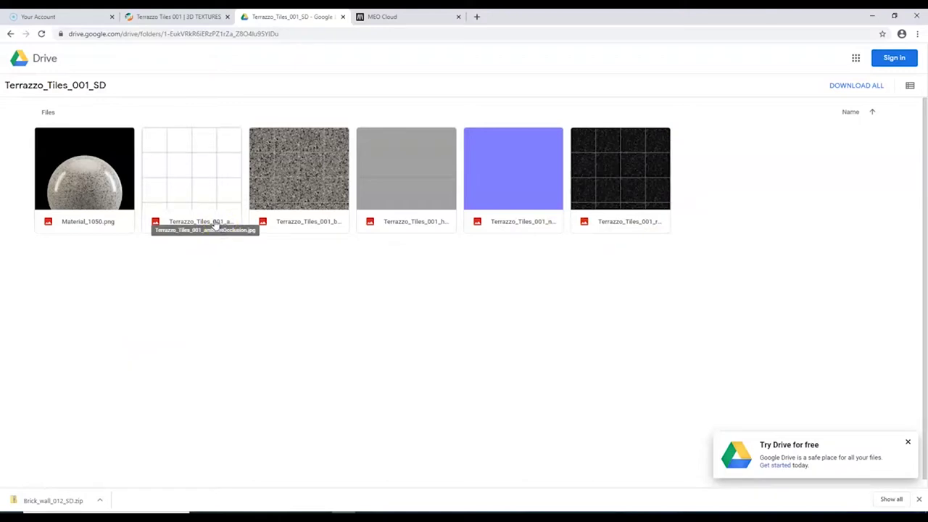
left_click(300, 225)
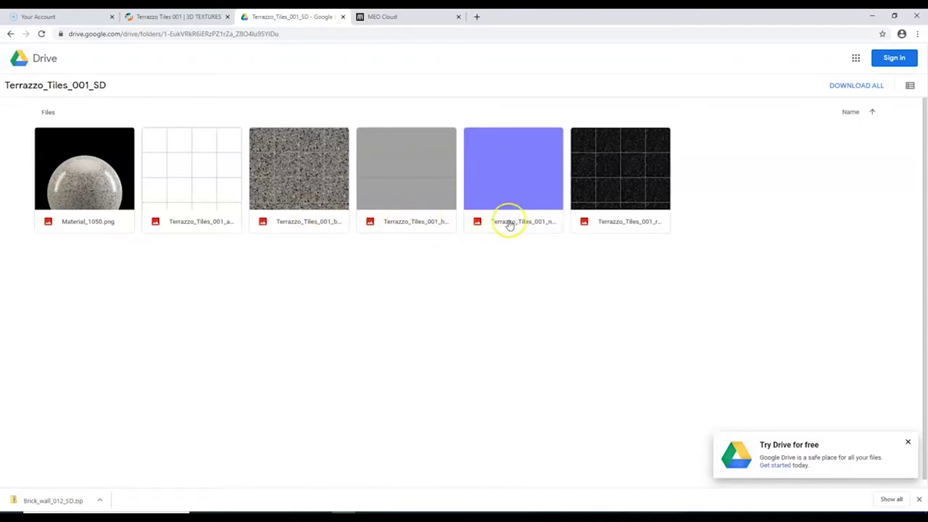
Step: Download all the maps in the Terrazzo_Tiles_001_SD folder as a zip file
mouse_move(508, 205)
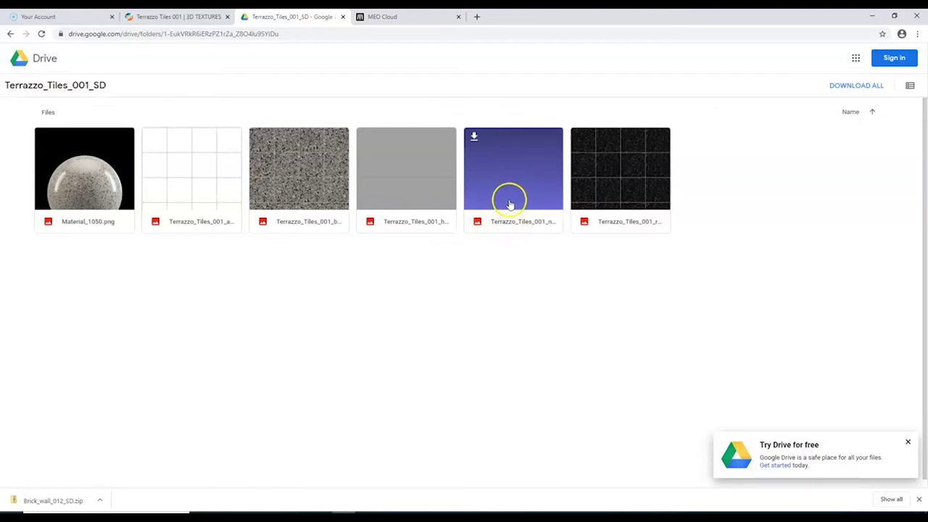
mouse_move(617, 180)
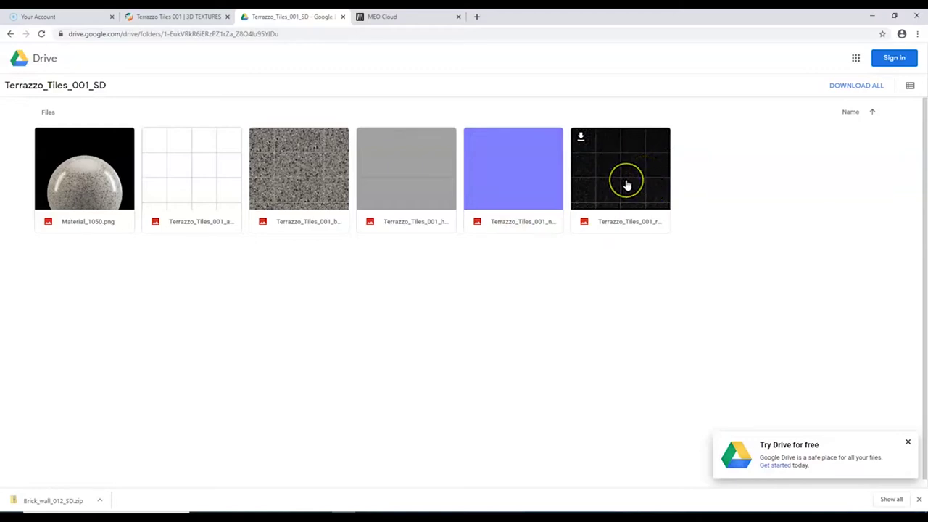
left_click(860, 86)
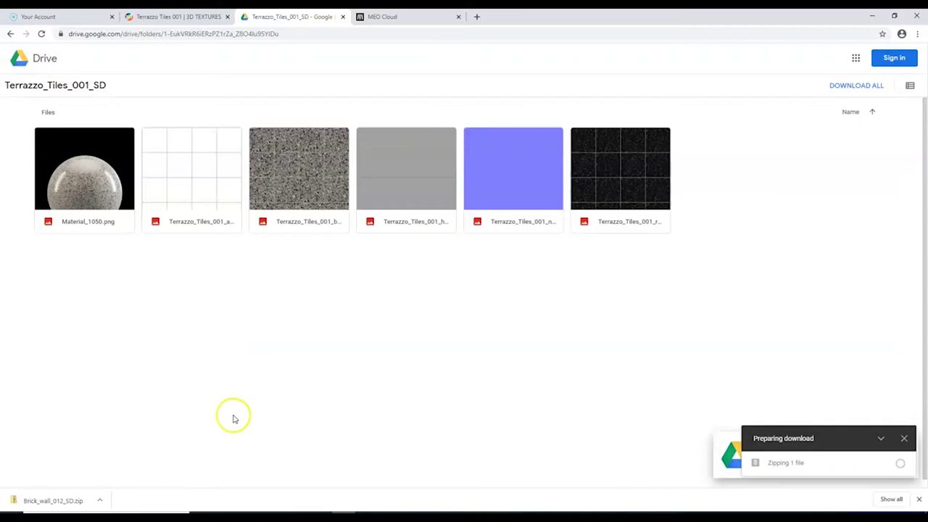
left_click(842, 88)
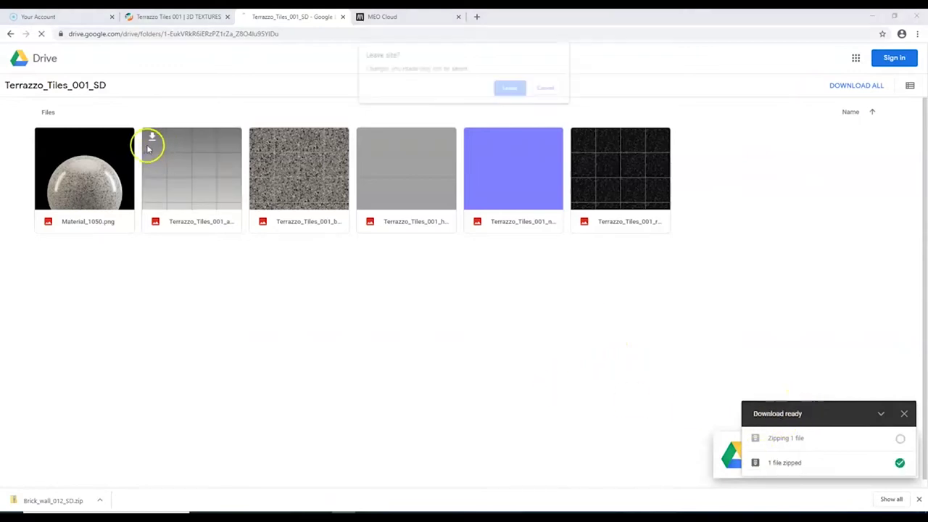
left_click(511, 88)
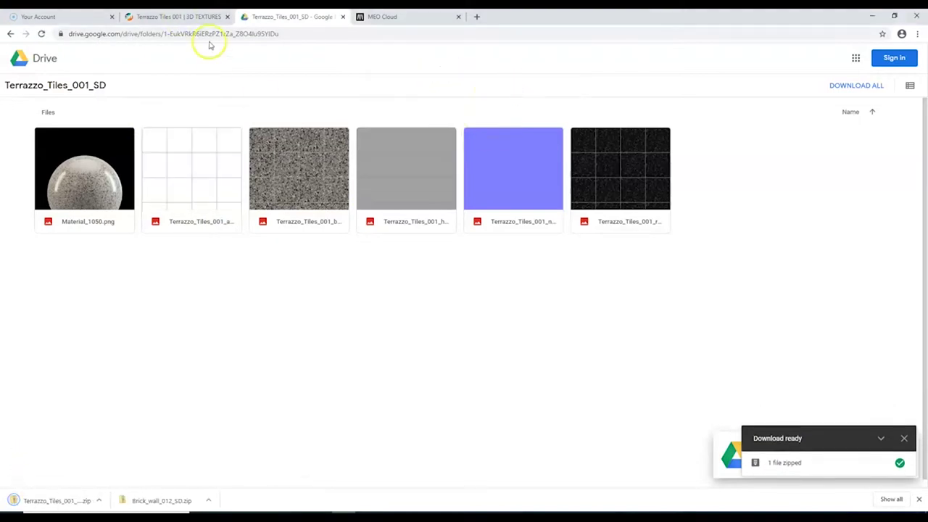
Step: Return to the 3D Textures site, browse the Wood category and open the Wood 016 texture page
left_click(174, 16)
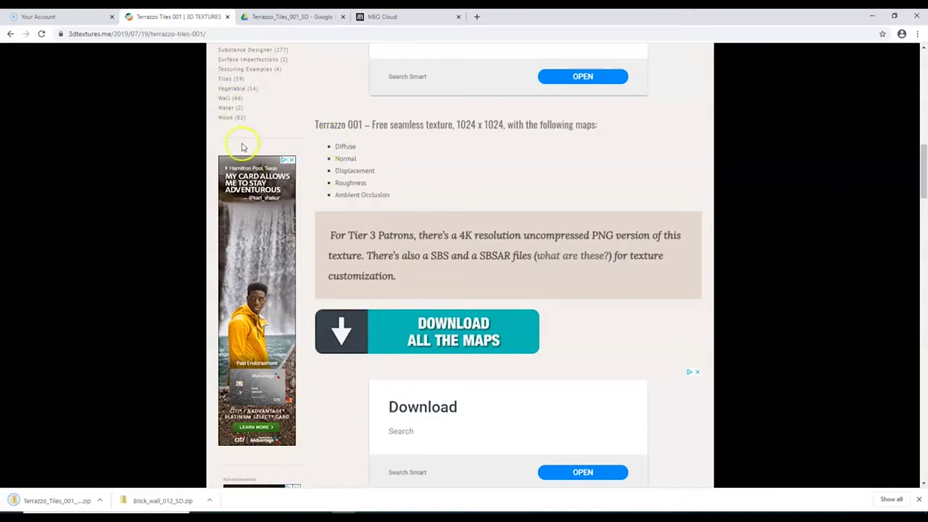
left_click(226, 118)
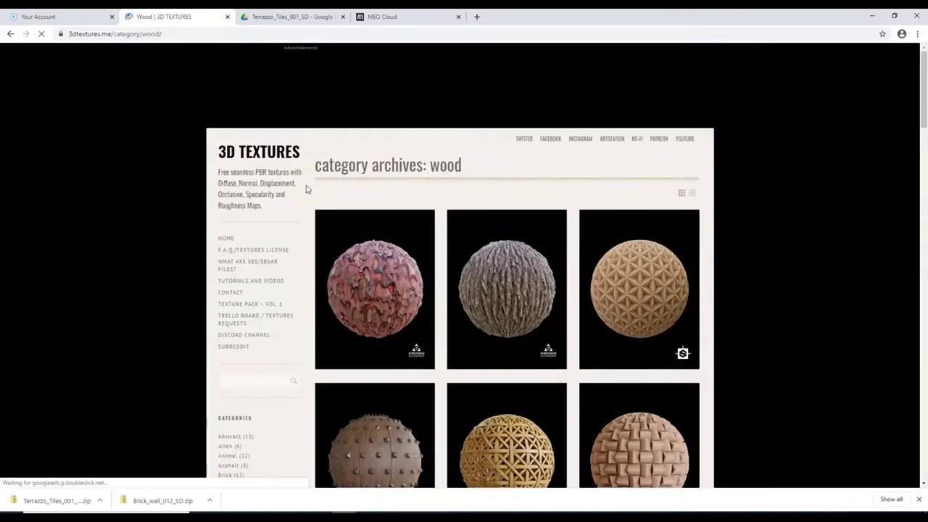
scroll(306, 189, "down", 1)
scroll(305, 189, "down", 4)
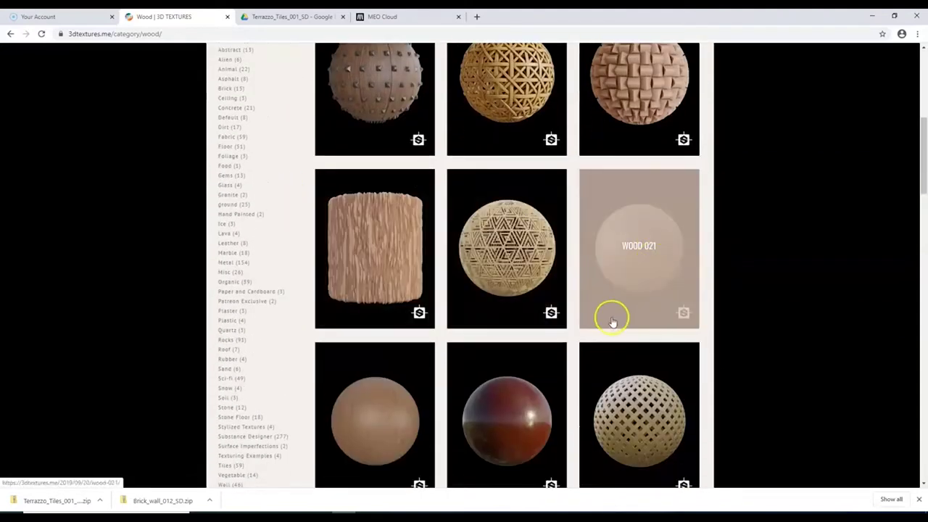
scroll(418, 365, "down", 2)
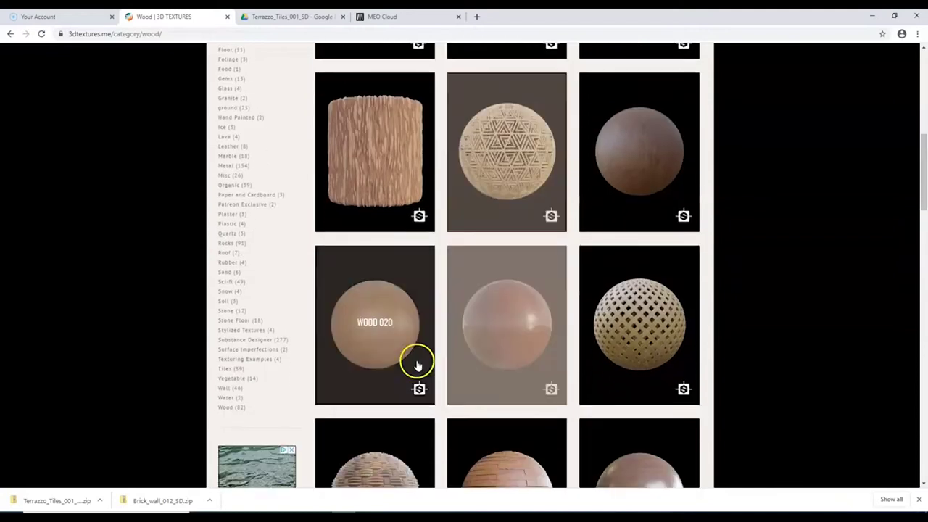
scroll(504, 326, "down", 3)
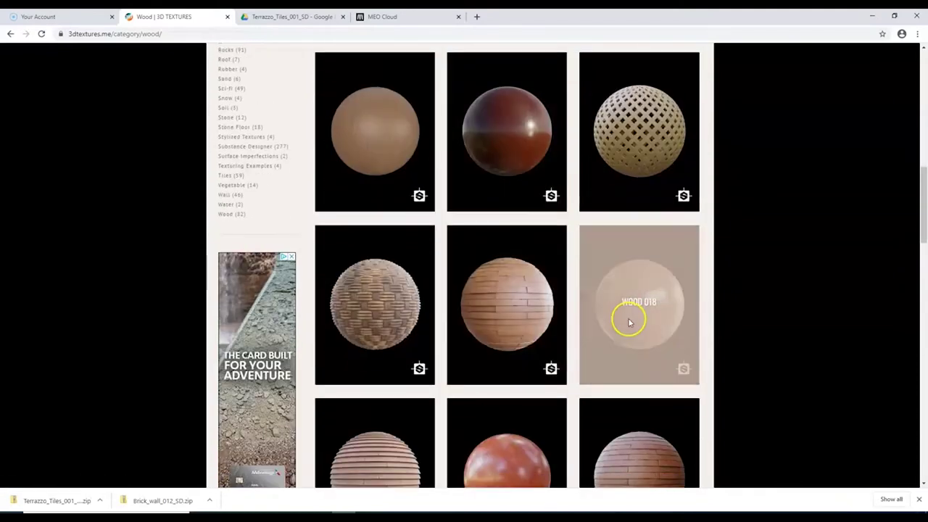
scroll(629, 322, "down", 3)
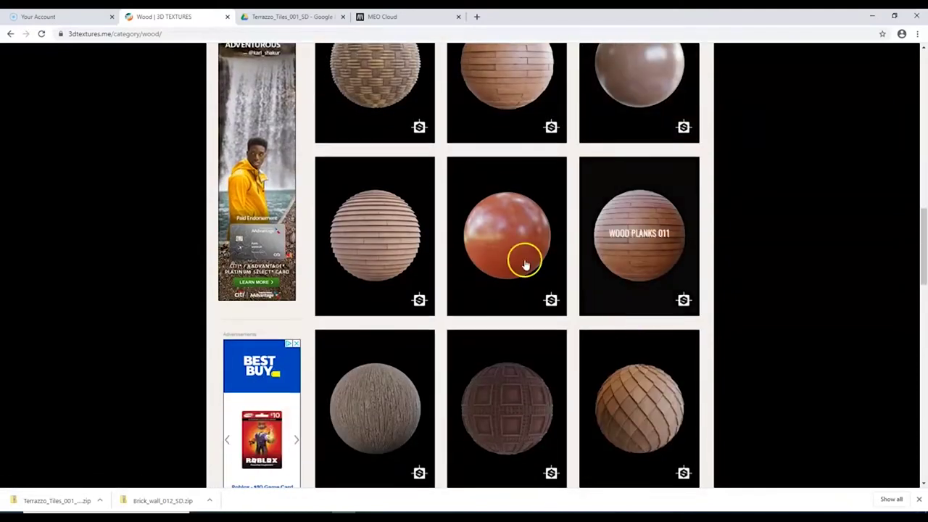
scroll(512, 253, "down", 3)
scroll(510, 250, "up", 3)
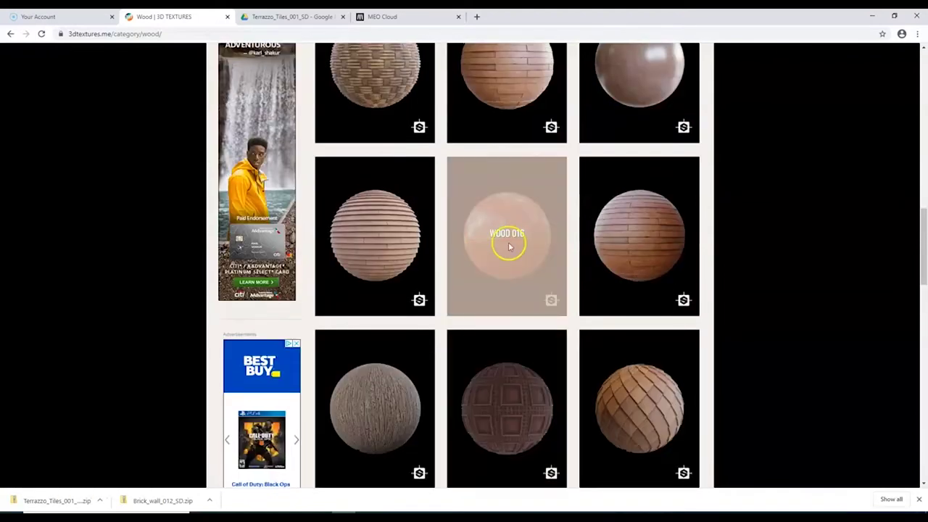
left_click(508, 240)
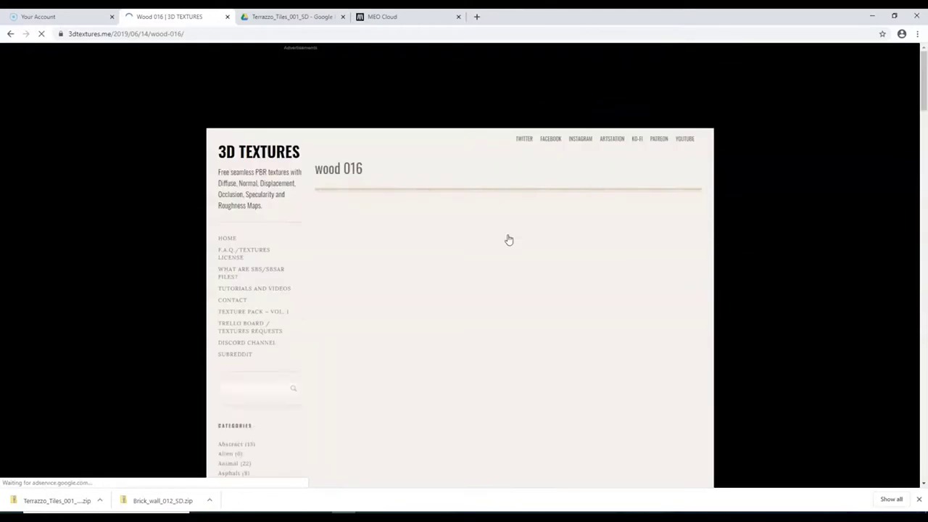
Step: Open the Wood 016 download folder and download all of its maps as a zip file
scroll(508, 240, "down", 5)
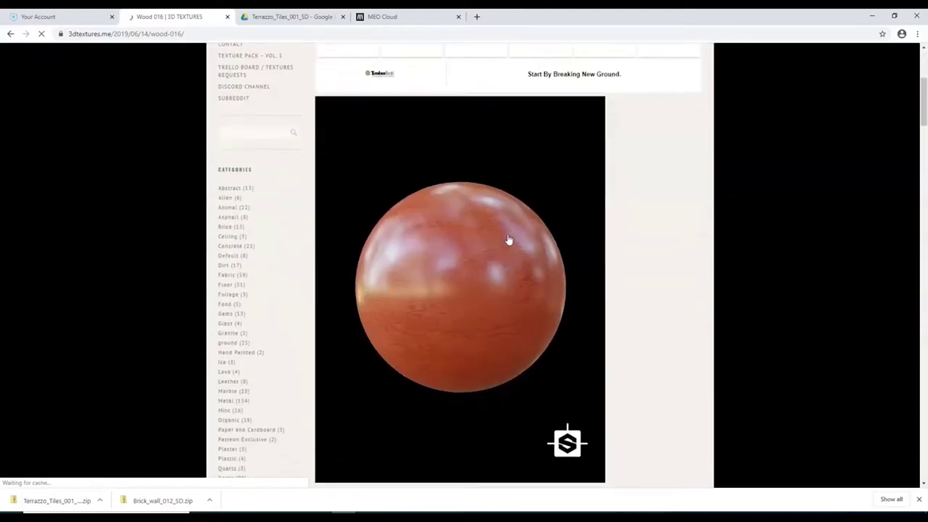
scroll(461, 235, "down", 5)
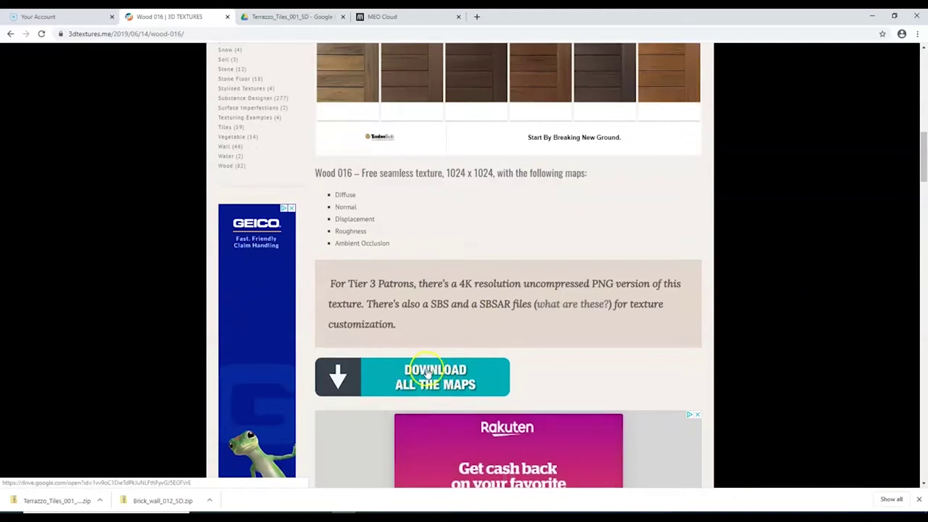
scroll(527, 374, "down", 1)
scroll(508, 373, "down", 2)
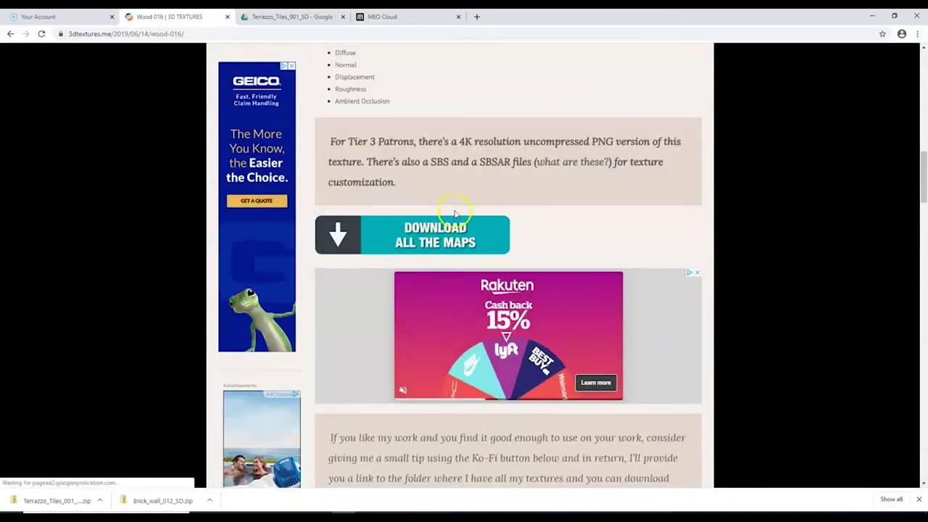
scroll(406, 312, "up", 1)
left_click(423, 326)
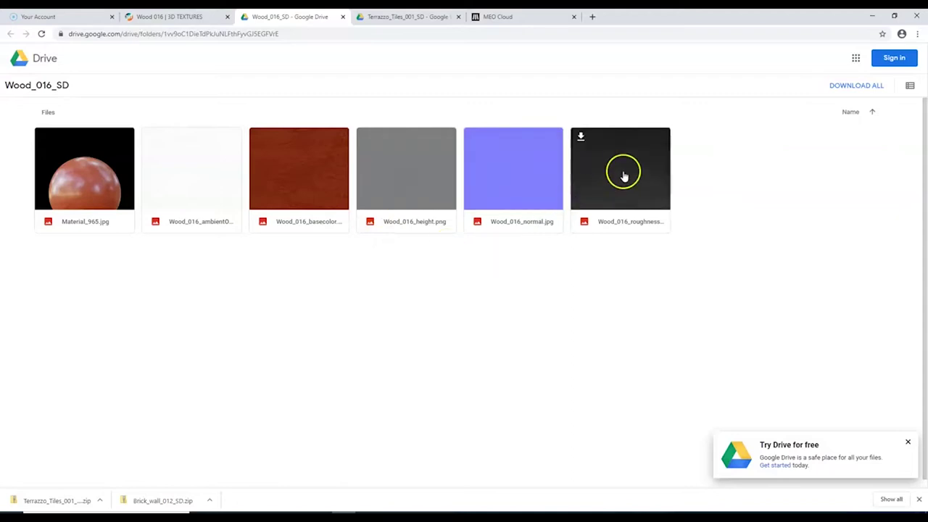
left_click(861, 85)
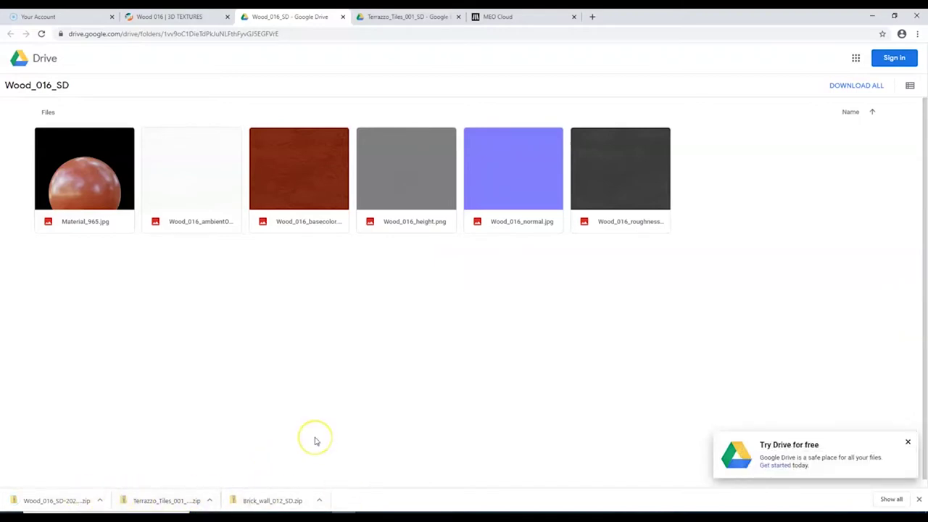
Step: Open the downloaded Brick_wall_012_SD.zip in File Explorer, go to the Desktop and create a folder named Normal Maps there
left_click(275, 501)
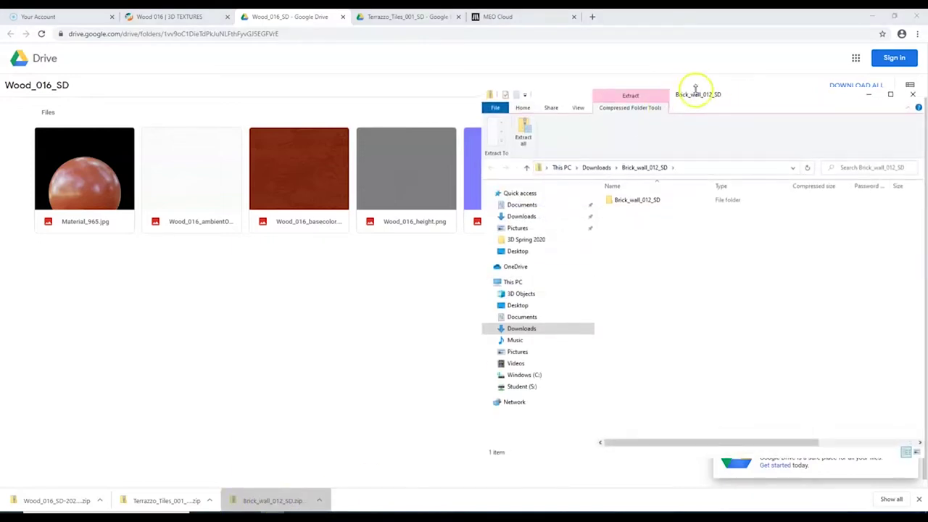
left_click_drag(780, 106, 617, 92)
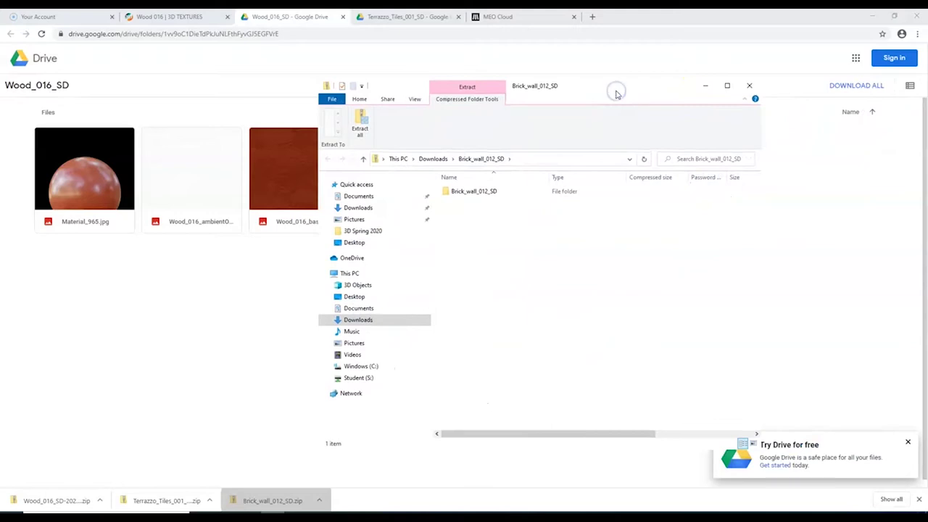
left_click(354, 298)
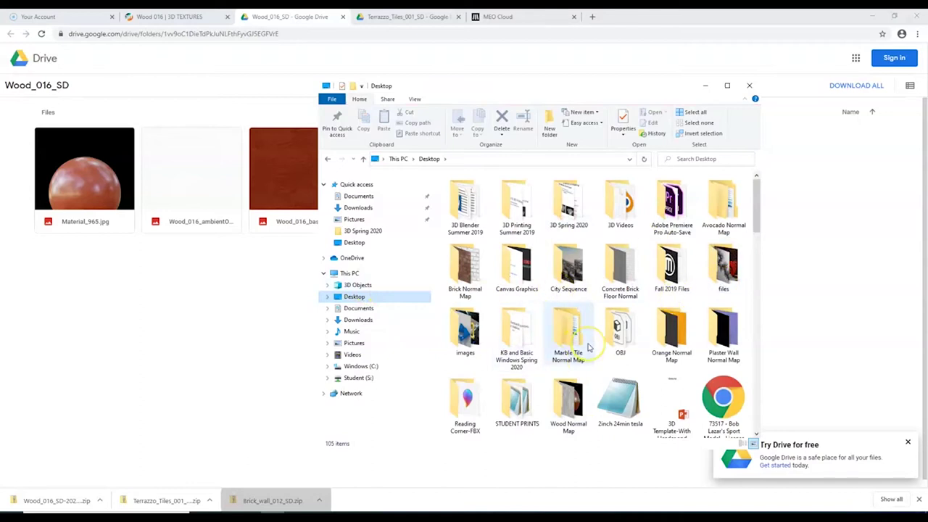
scroll(589, 348, "down", 10)
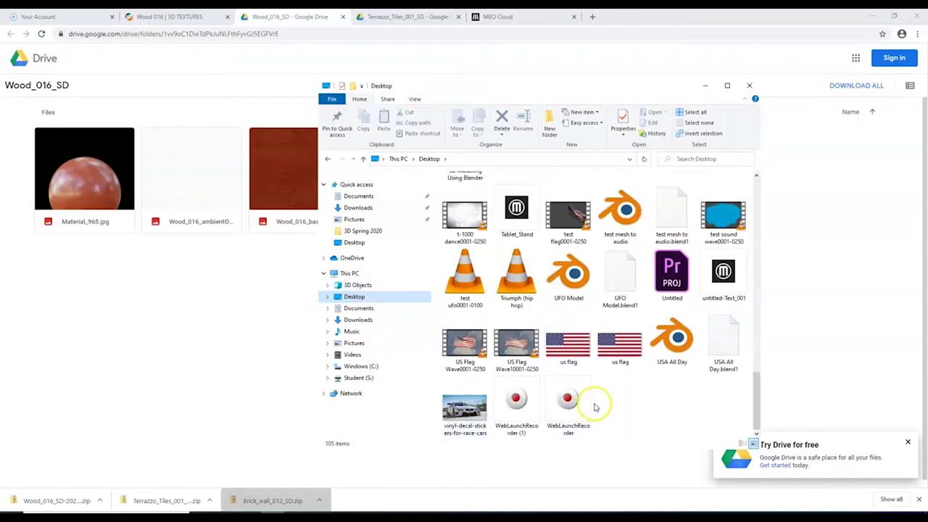
right_click(632, 399)
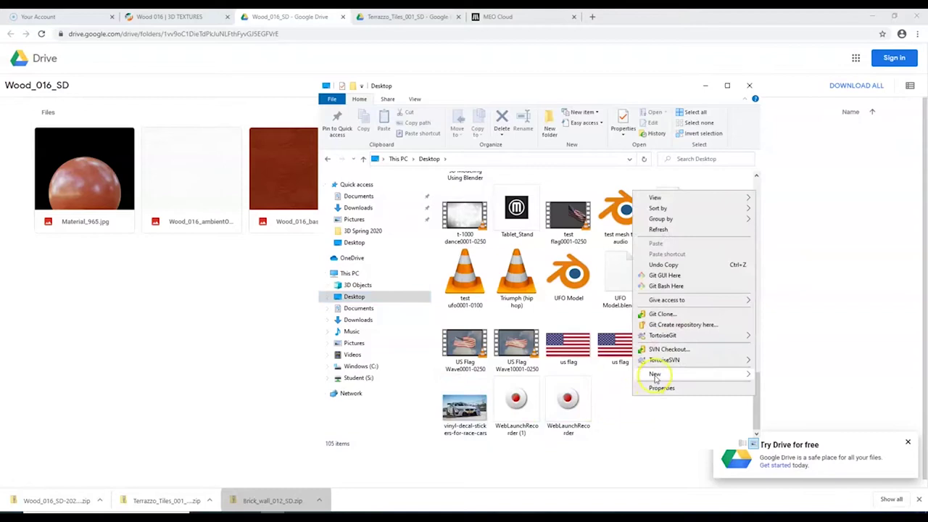
mouse_move(655, 375)
left_click(774, 375)
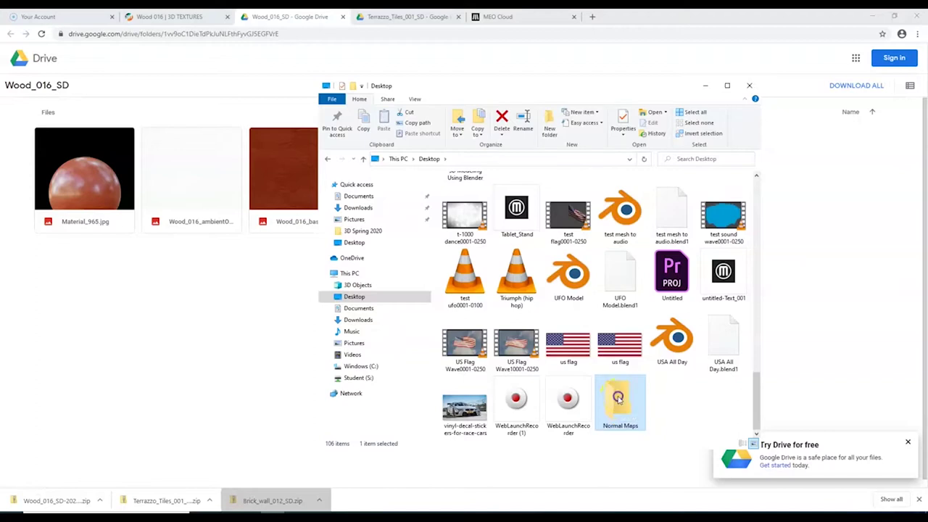
Step: Look inside the new Normal Maps folder and close its window
double_click(618, 398)
left_click_drag(516, 97, 441, 54)
left_click_drag(475, 24, 476, 61)
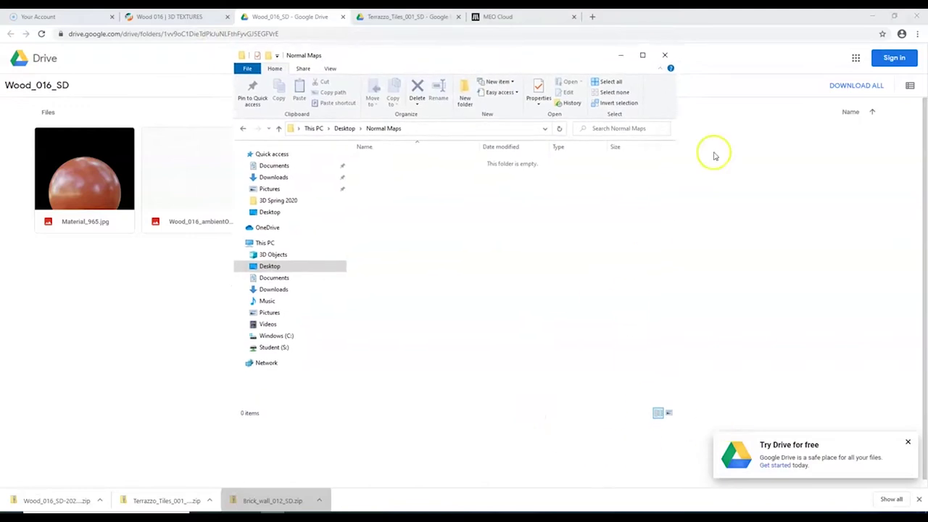
left_click(664, 55)
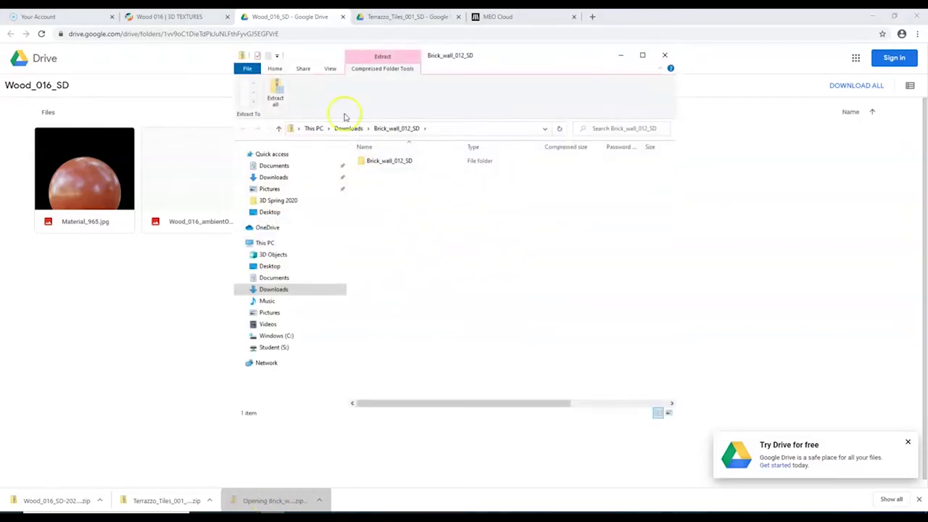
Step: Extract the Brick_wall_012_SD archive into the Normal Maps folder on the Desktop
left_click(275, 95)
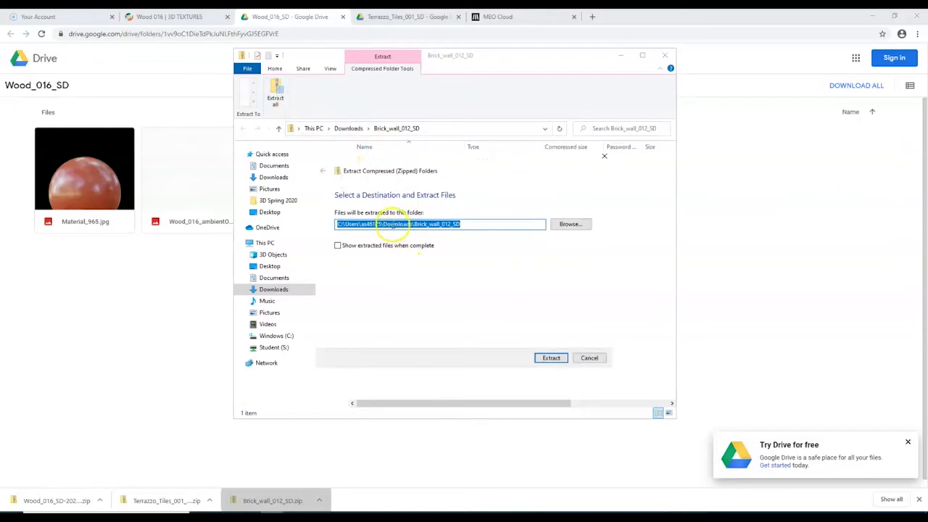
left_click(569, 224)
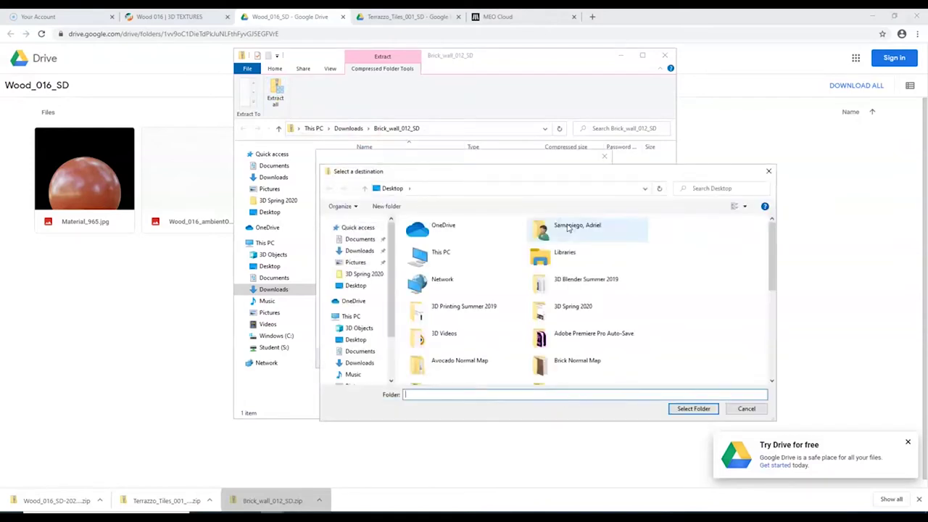
left_click(352, 317)
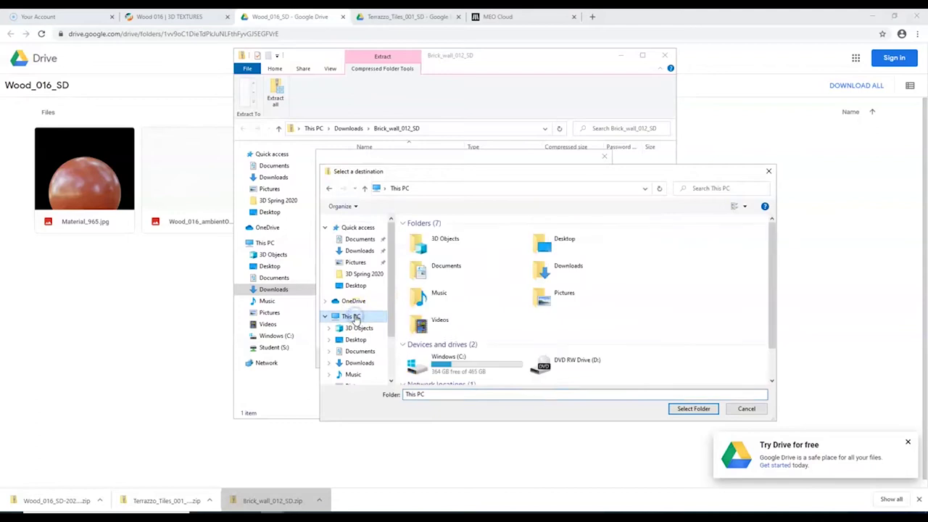
double_click(572, 242)
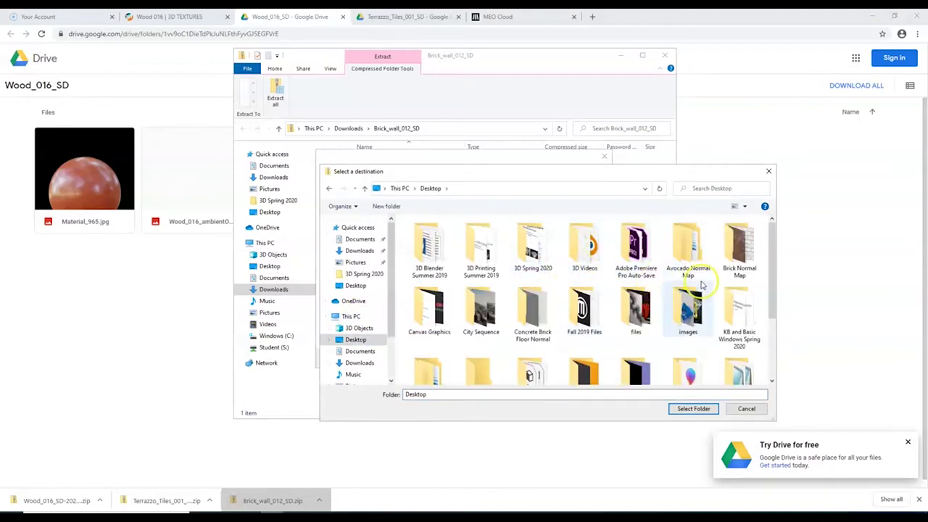
scroll(689, 297, "down", 3)
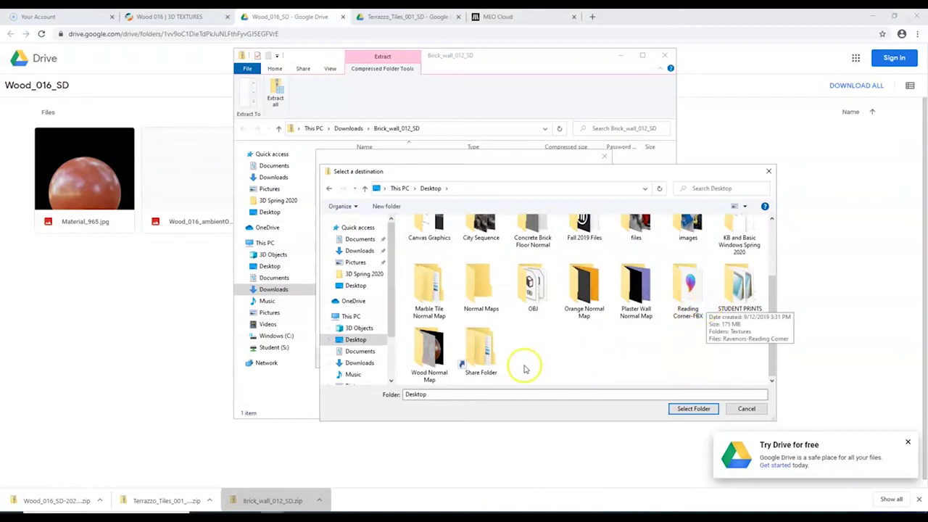
double_click(475, 285)
left_click(683, 410)
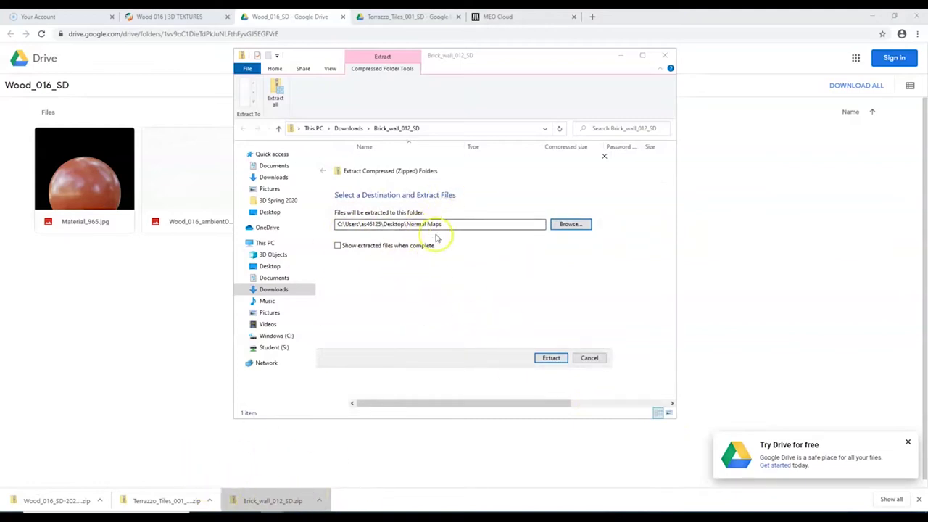
left_click(551, 358)
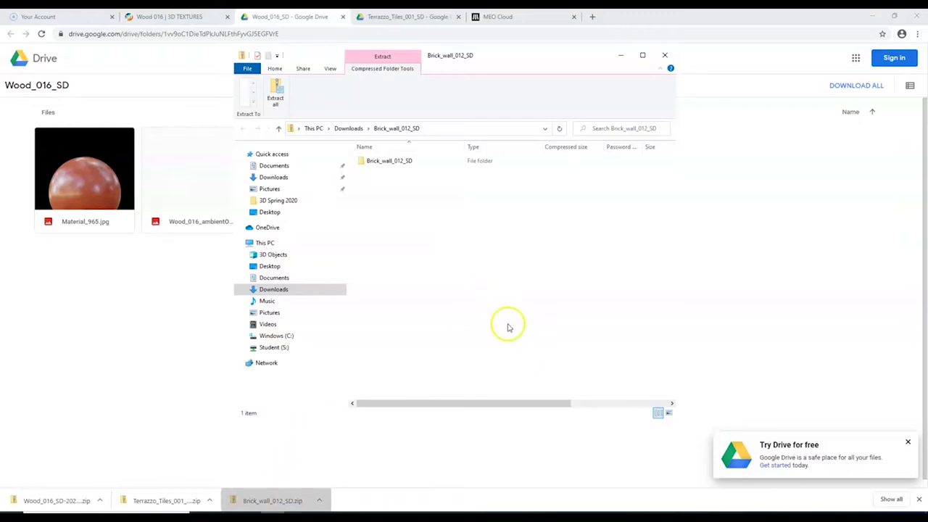
Step: Extract the downloaded Terrazzo_Tiles_001_SD archive into the Normal Maps folder on the Desktop and close its window
left_click(187, 500)
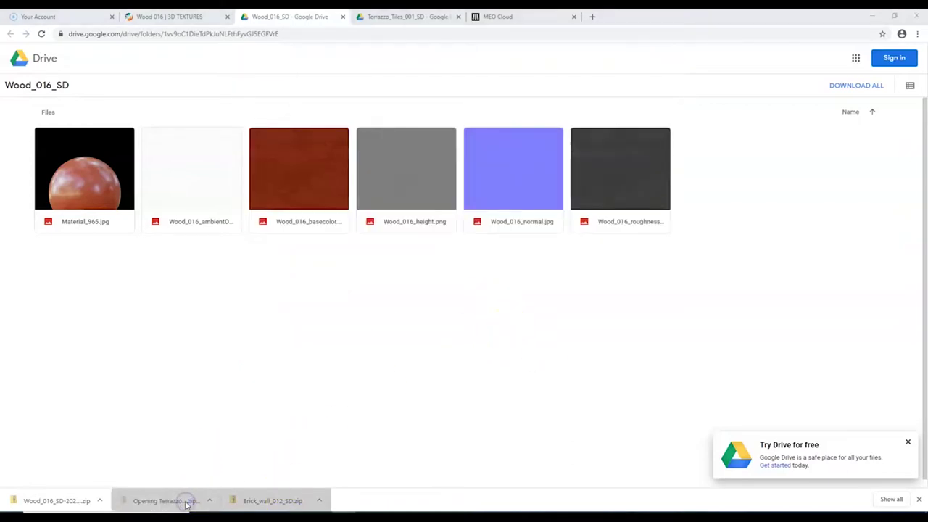
left_click(289, 105)
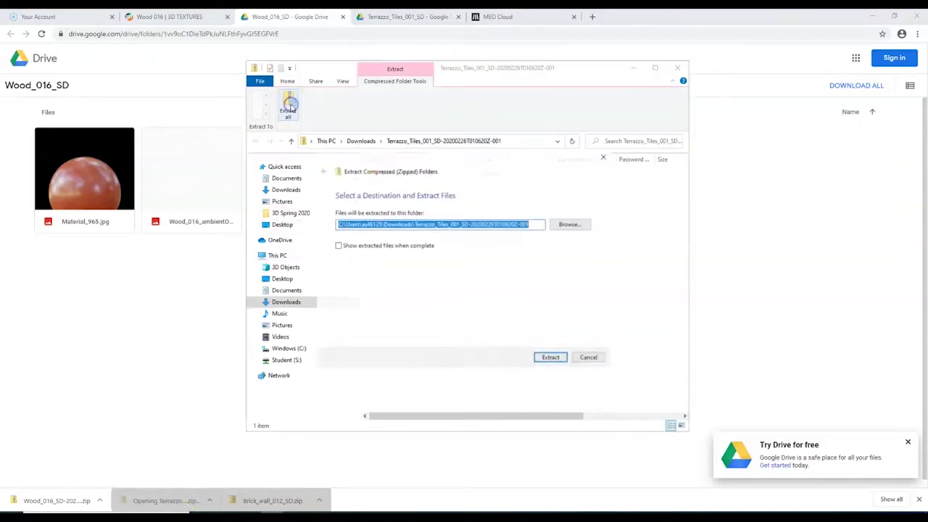
left_click(571, 225)
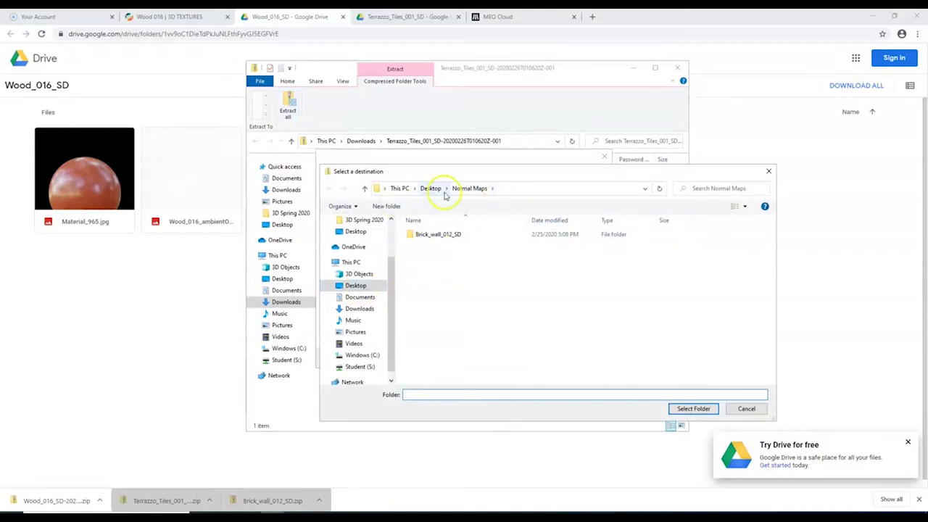
left_click(693, 408)
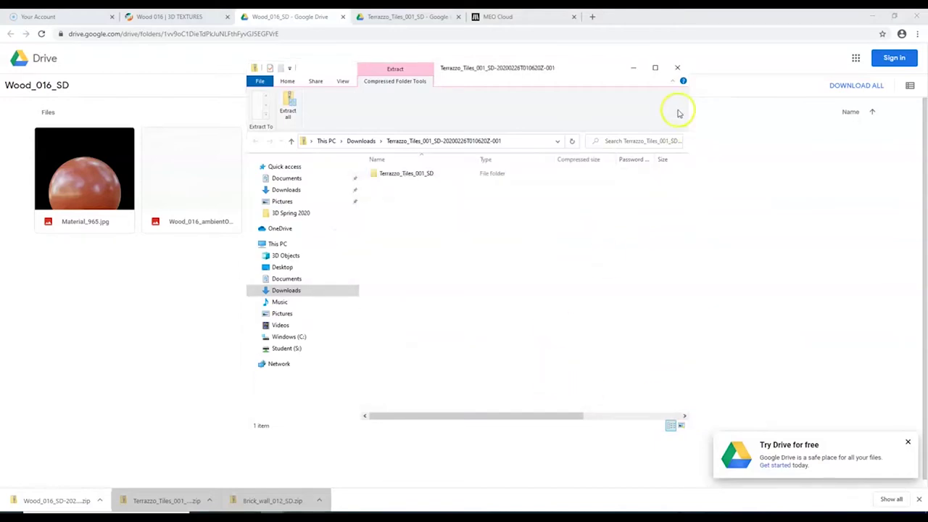
left_click(677, 67)
Step: Extract the downloaded Wood_016_SD archive into the Normal Maps folder on the Desktop
left_click(76, 499)
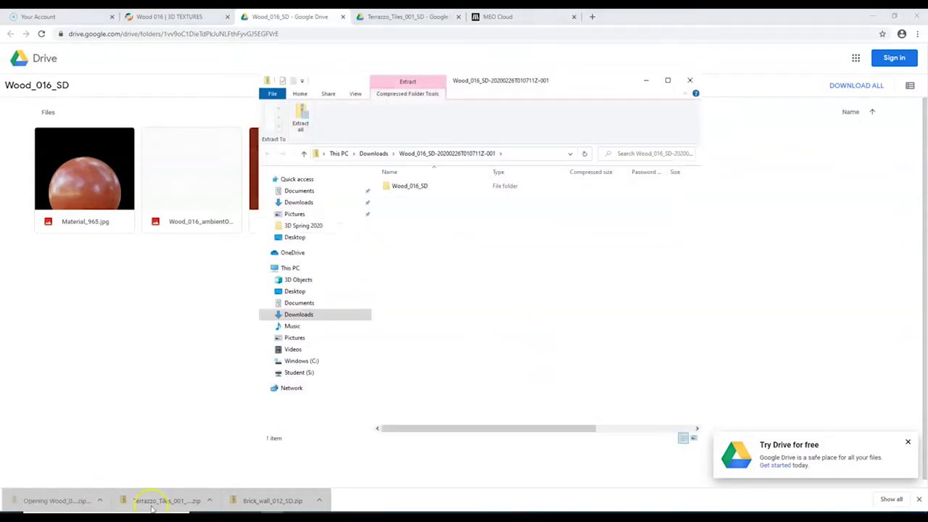
left_click(301, 124)
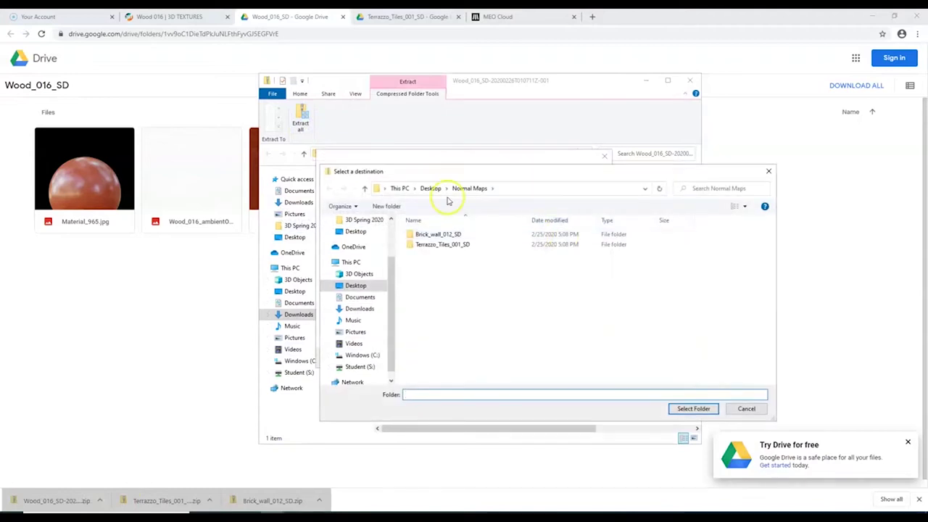
left_click(683, 408)
left_click(550, 358)
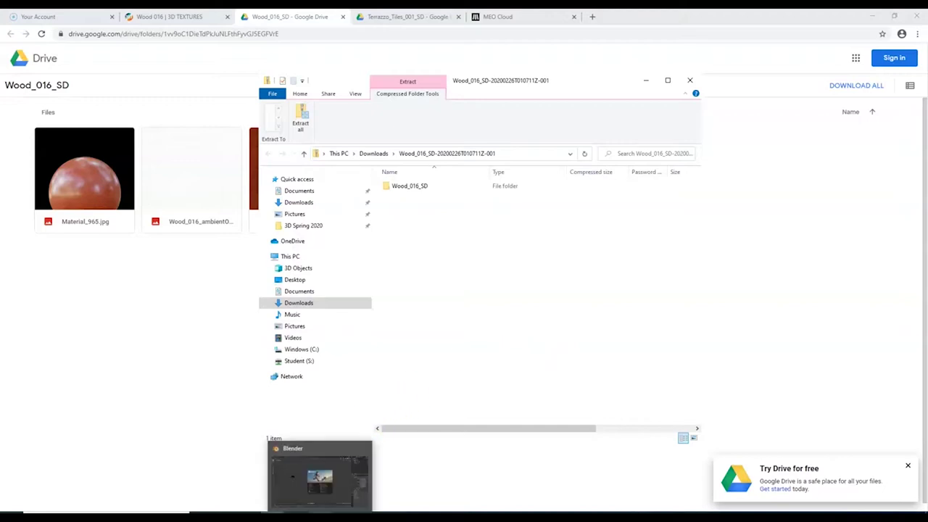
Step: Switch to Blender and delete the default cube from the scene
left_click(322, 518)
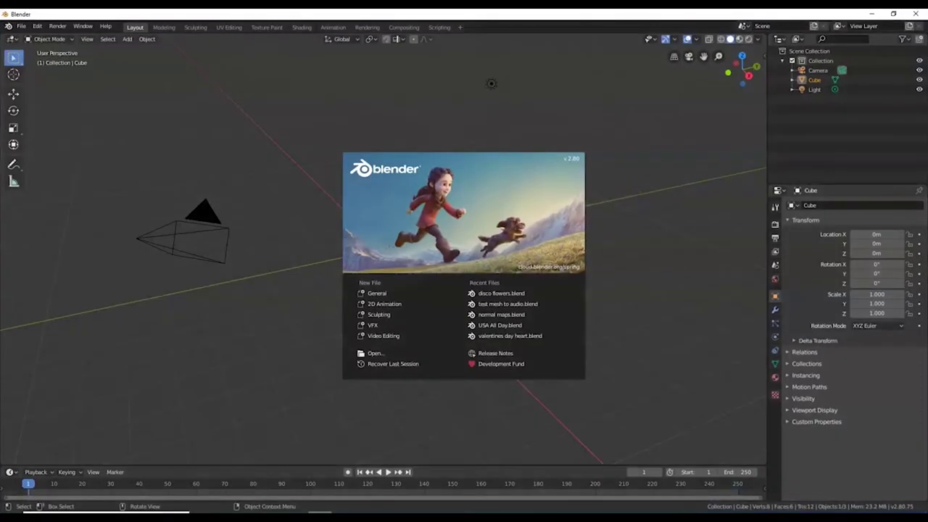
left_click(298, 232)
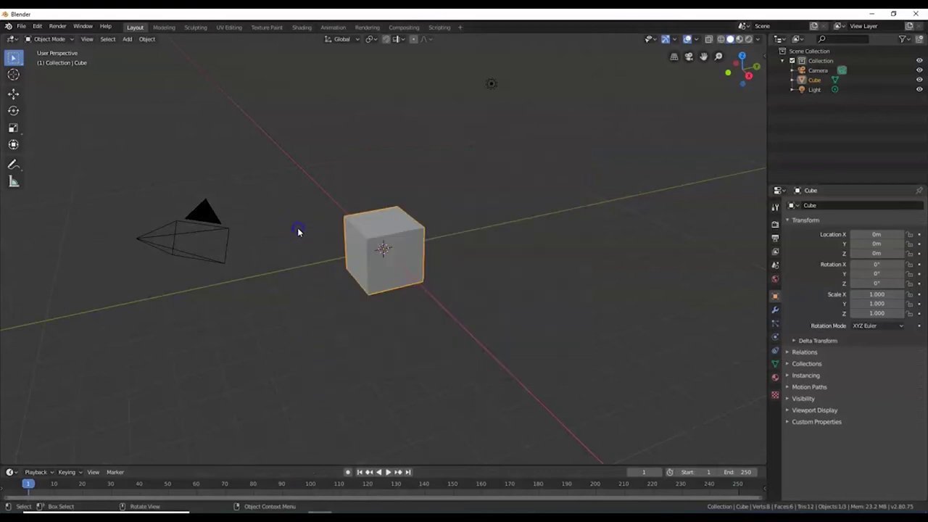
key("x")
left_click(391, 241)
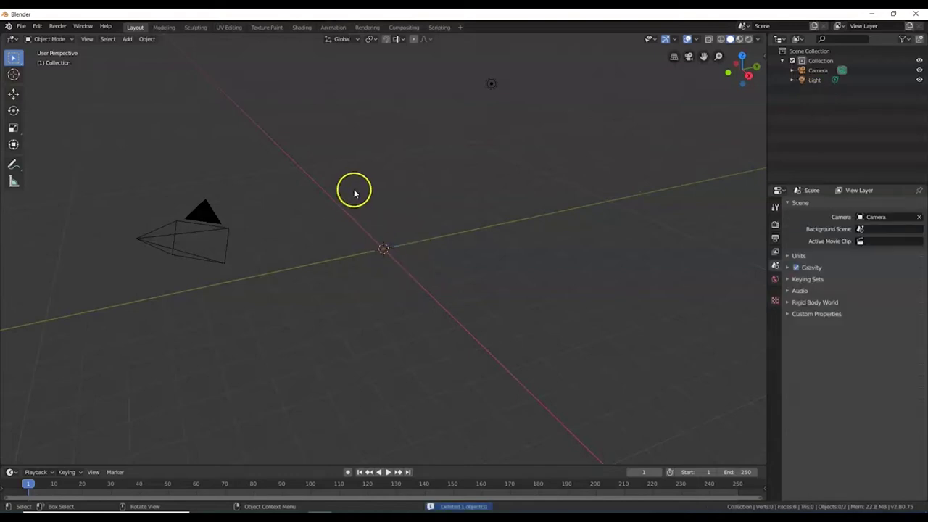
Step: Add a grid mesh at the scene origin and check its subdivisions in Edit Mode, returning to Object Mode
key("shift+a")
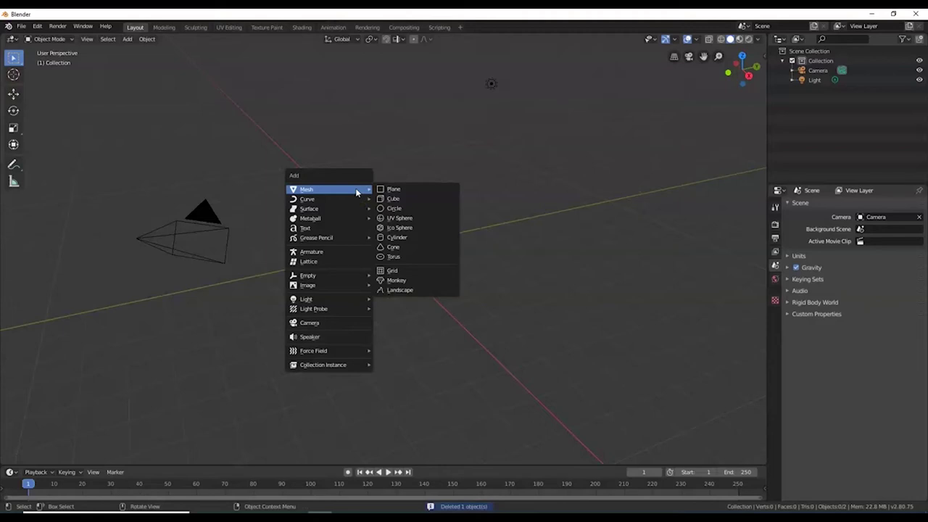
left_click_drag(361, 189, 405, 271)
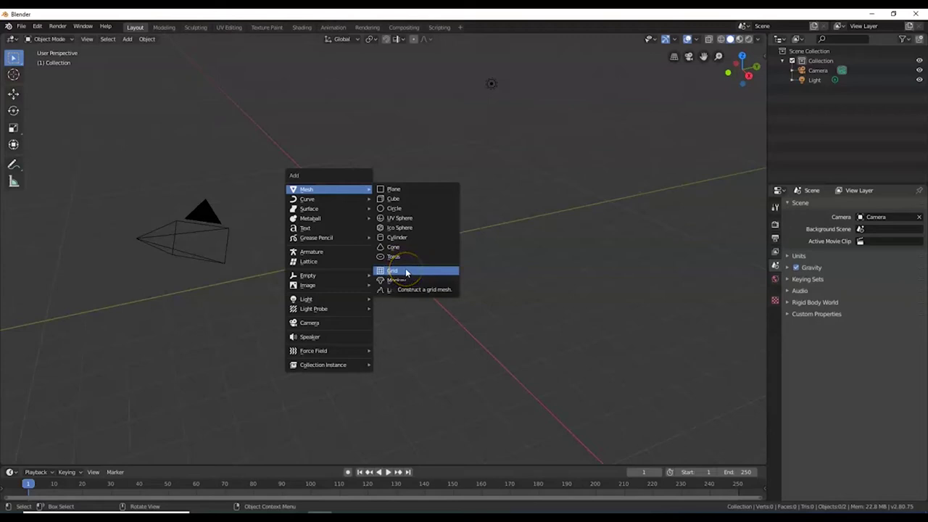
left_click(406, 272)
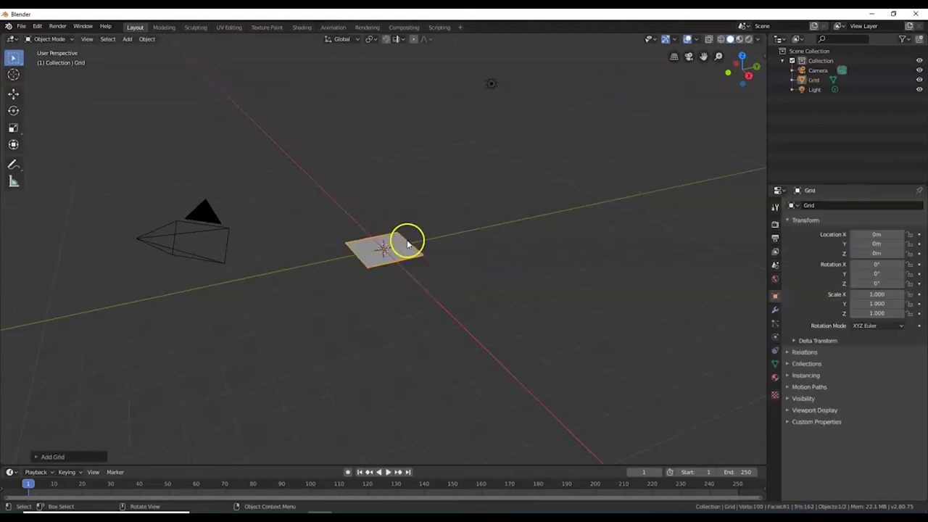
key("Tab")
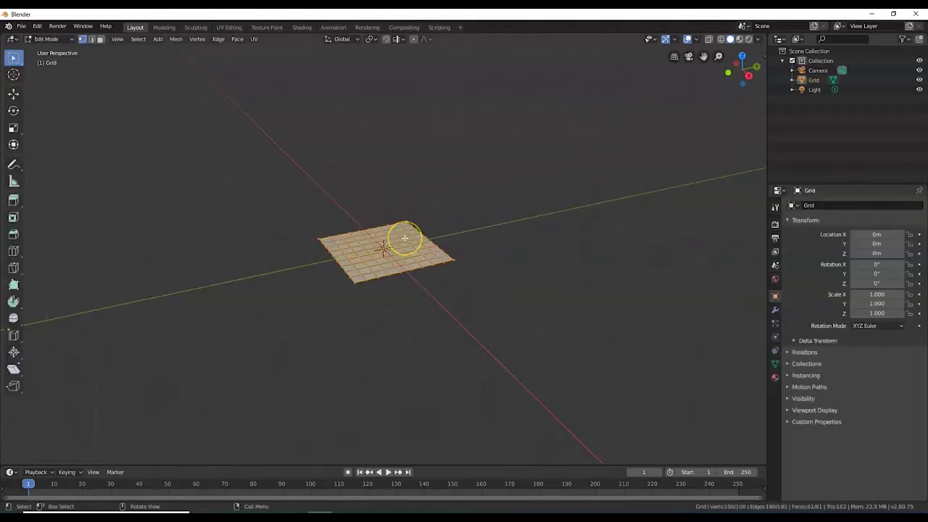
key("Tab")
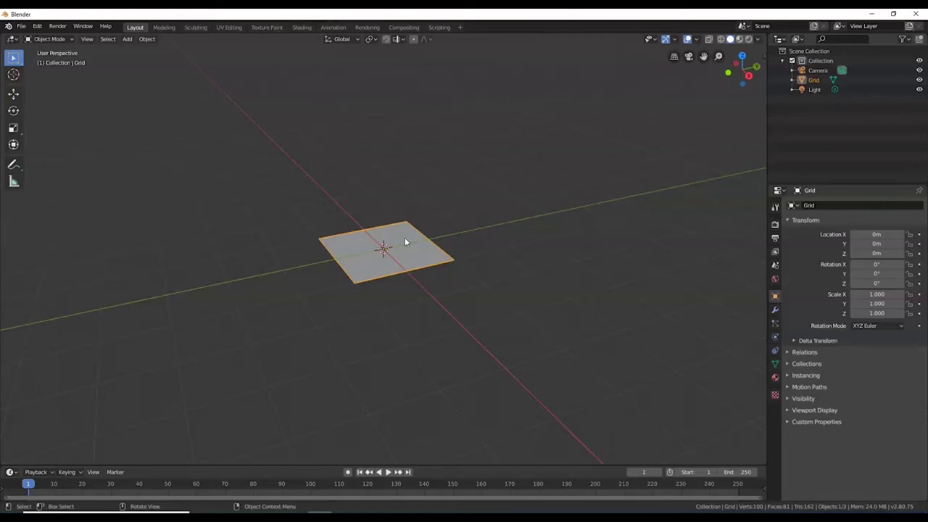
Step: Rotate the grid 90° about the X axis so it stands upright
scroll(405, 241, "down", 4)
left_click(413, 246)
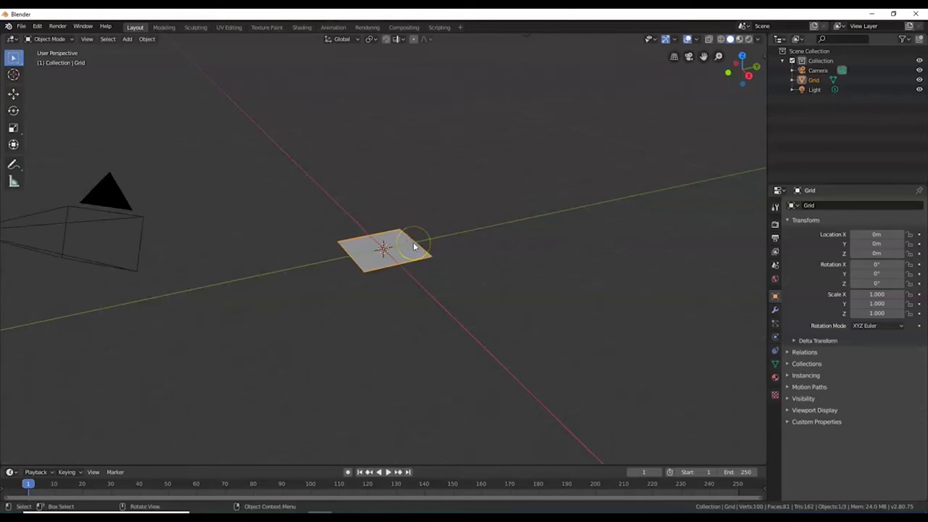
key("r")
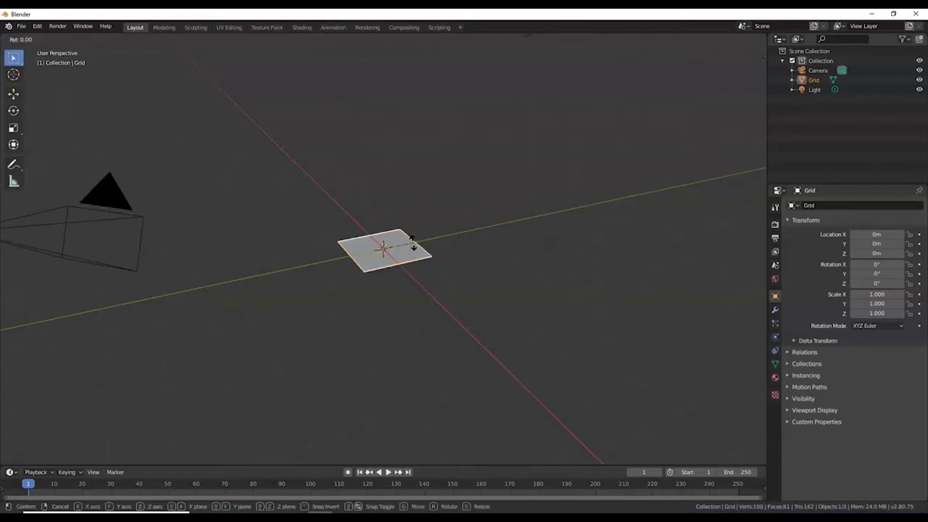
type("x")
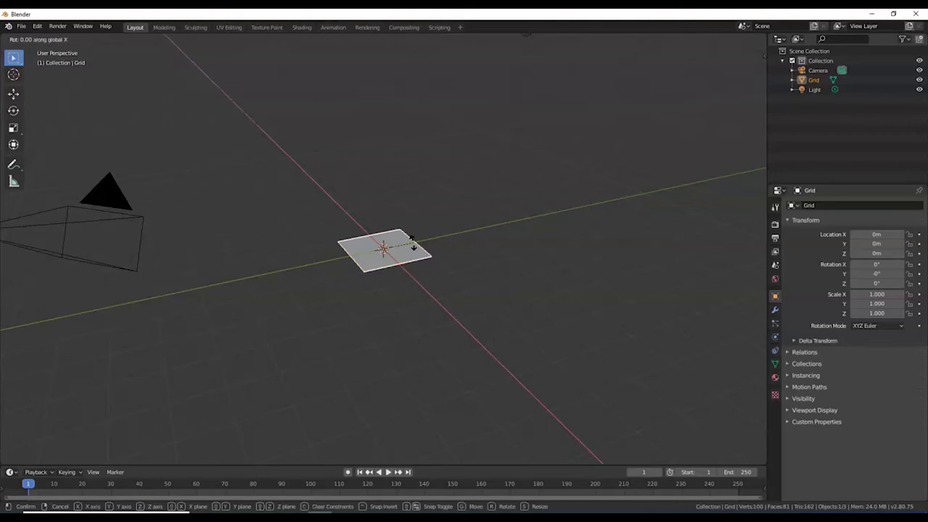
type("9")
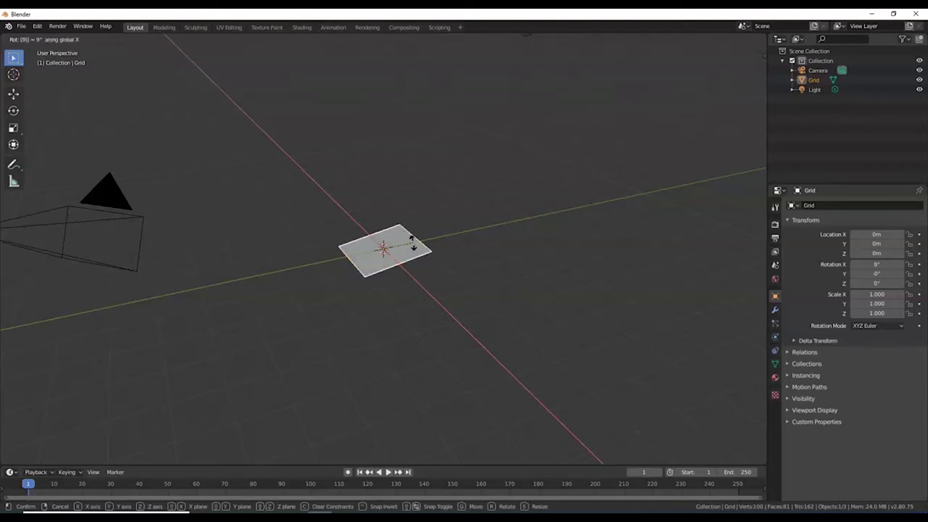
type("0")
key("Return")
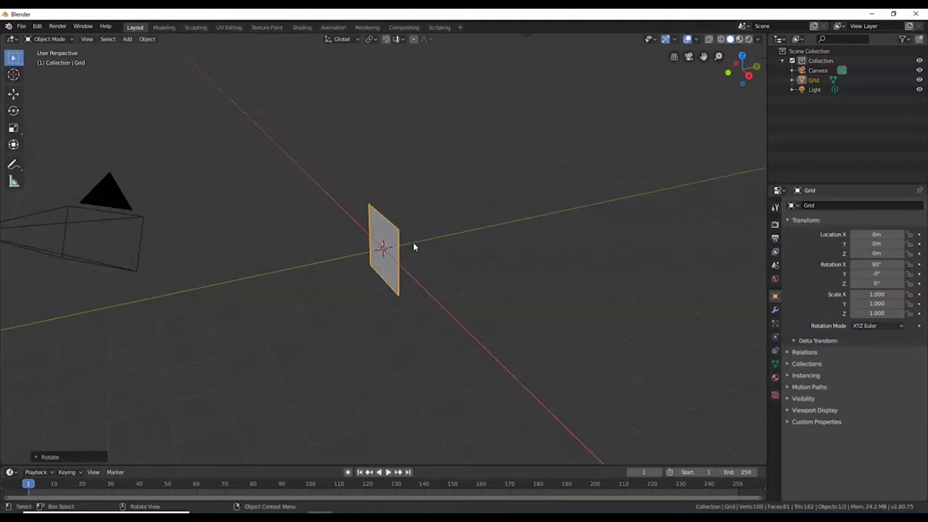
Step: Scale the grid uniformly by 4, and by a further 1.5 along the X axis
type("s4")
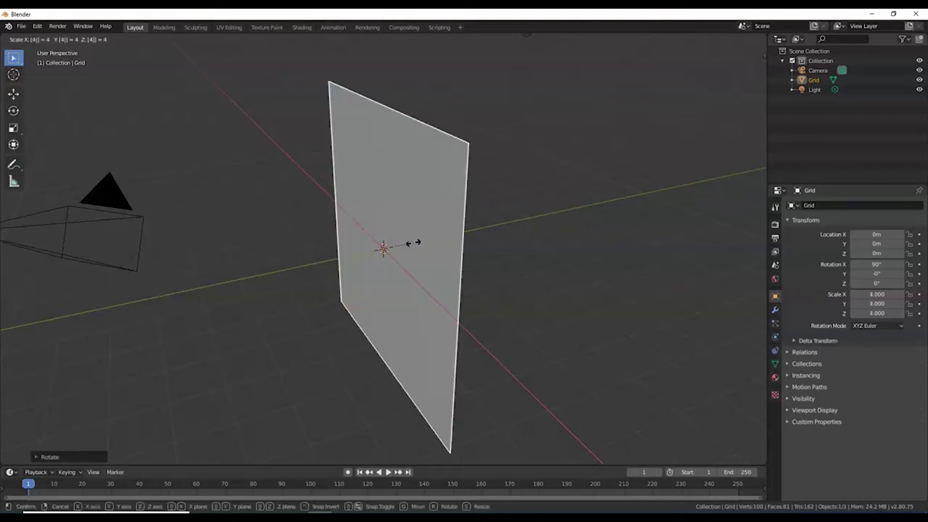
key("Return")
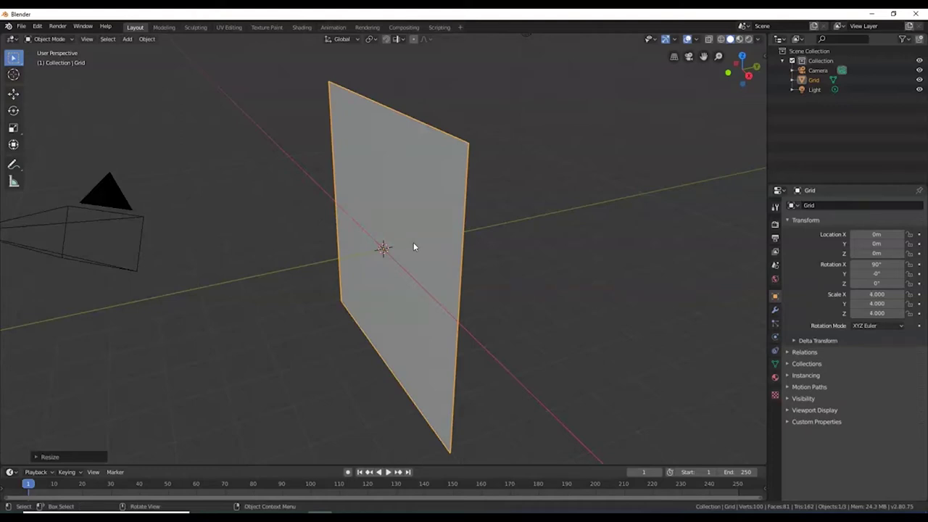
key("s")
type("x")
type("1.5")
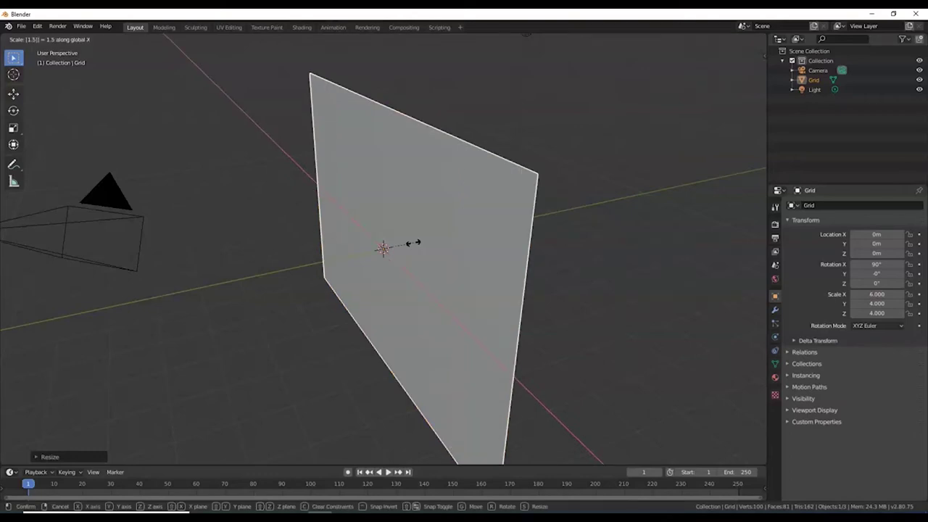
key("Return")
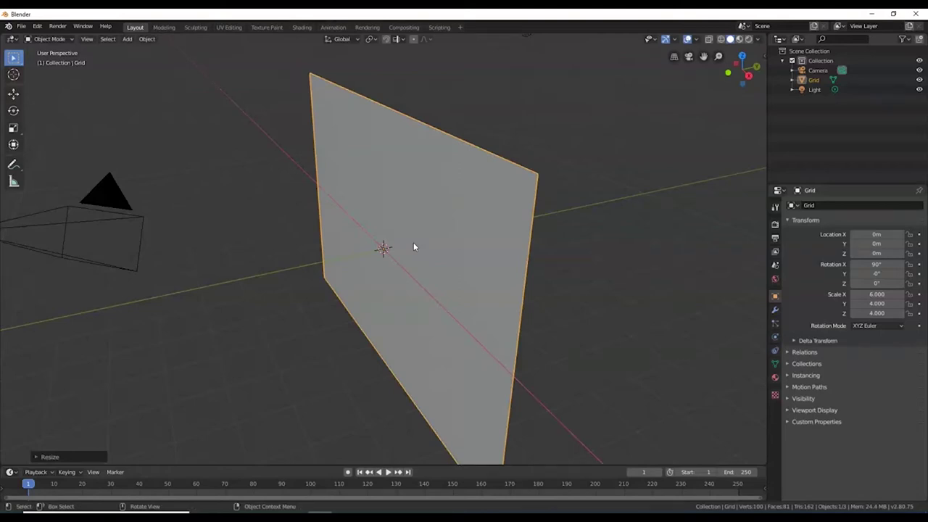
Step: Move the grid up 3 m along the Z axis
type("g")
type("z3")
key("Return")
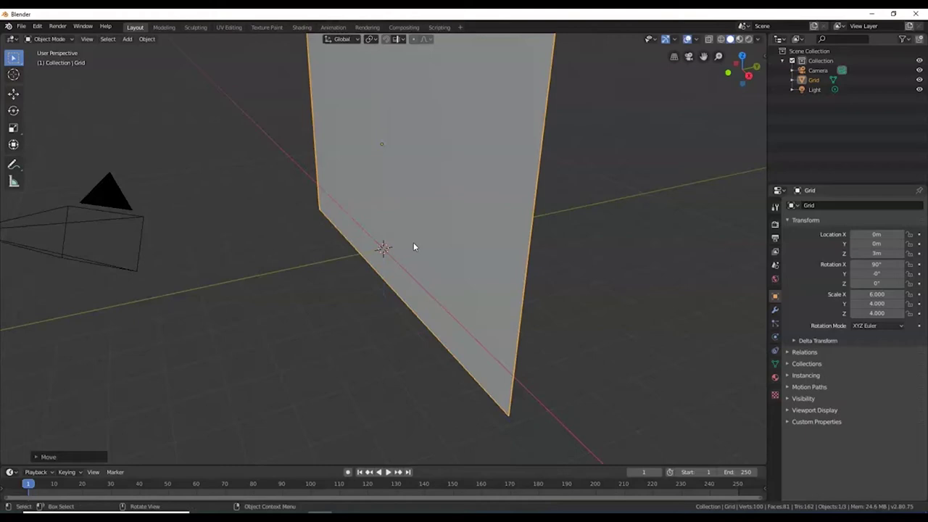
scroll(416, 247, "down", 2)
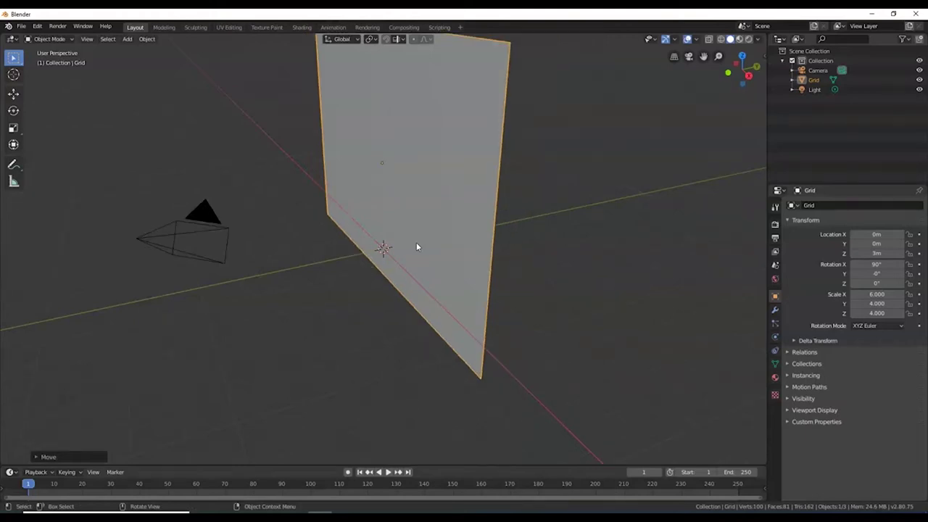
scroll(403, 174, "down", 1)
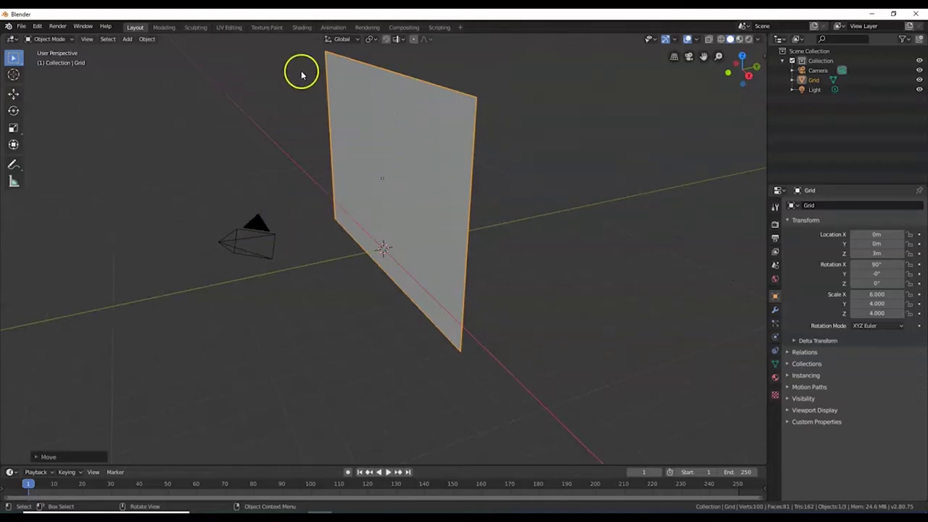
Step: Select the light that sits behind the upright grid
middle_click_drag(452, 278, 427, 283)
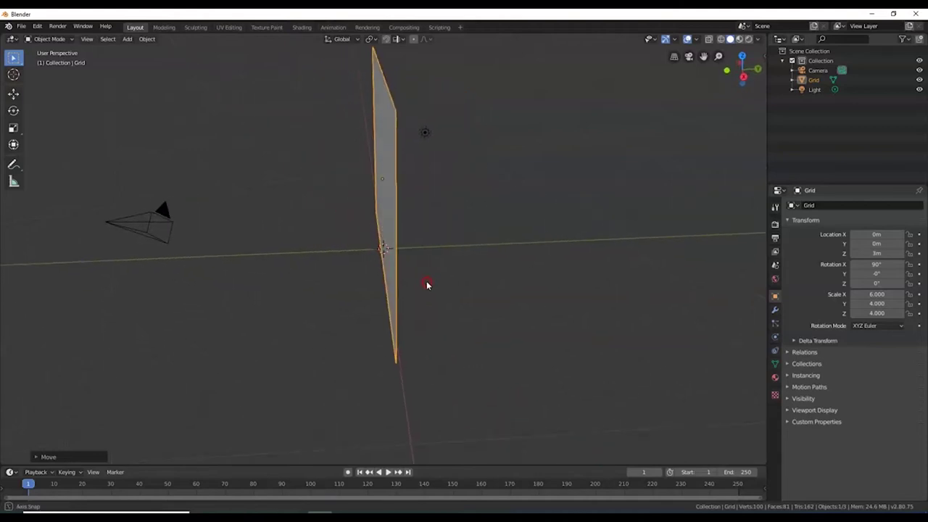
left_click(424, 134)
left_click(801, 87)
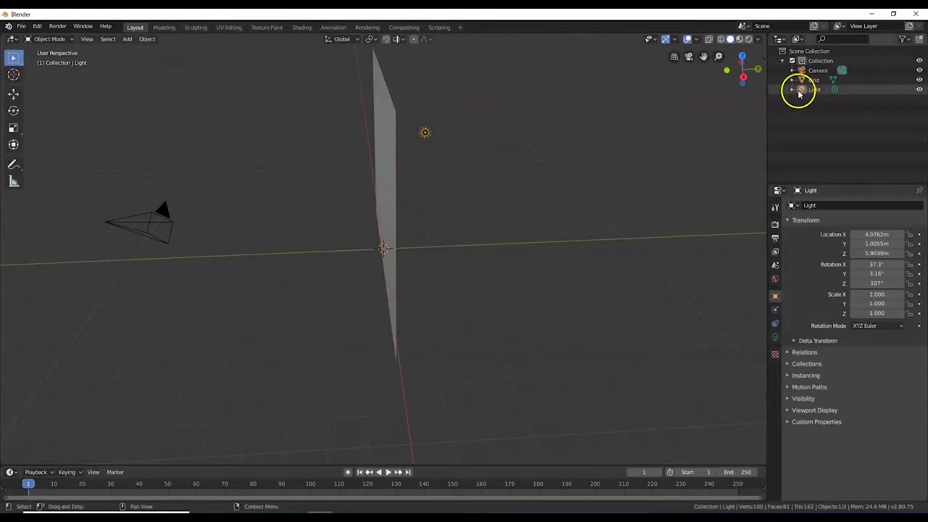
left_click(849, 81)
left_click(814, 88)
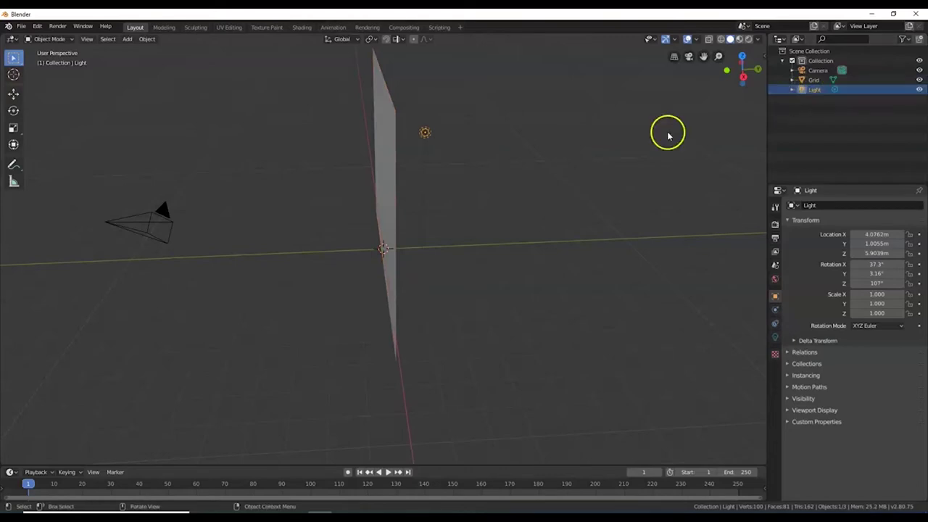
Step: Try moving the light along the Y axis to about -2.2 m on the camera's side of the grid, and undo that move
middle_click_drag(444, 227, 458, 232)
key("g")
key("y")
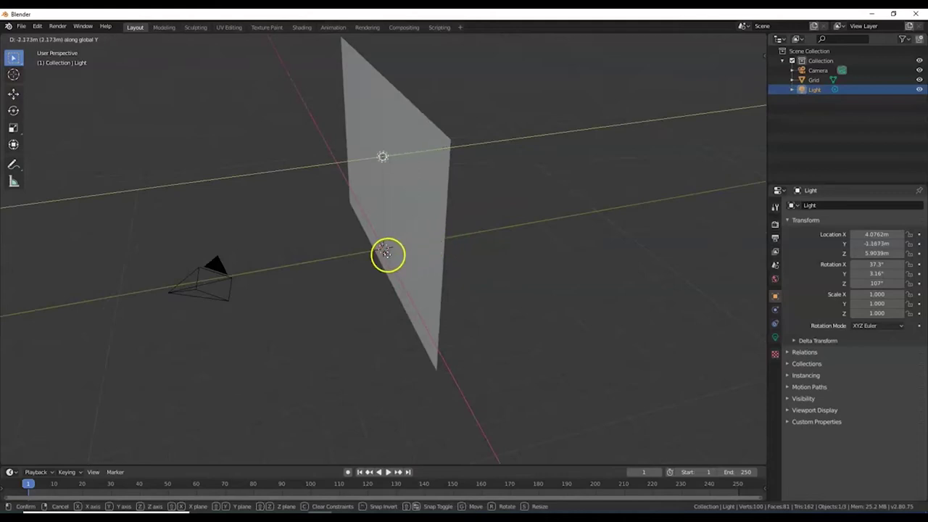
left_click(352, 259)
middle_click_drag(353, 258, 415, 182)
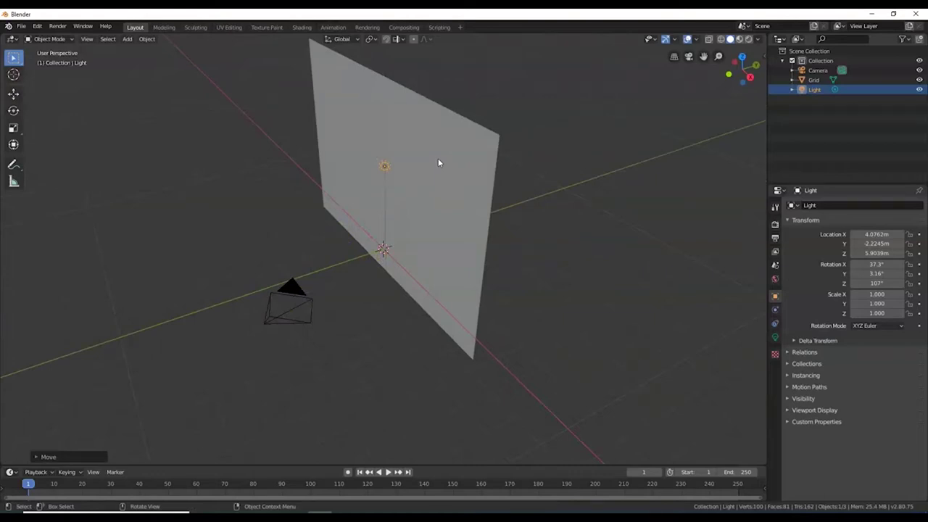
left_click(505, 211)
key("ctrl+z")
Step: Move the light exactly -4 m along the Y axis to the camera's side of the grid
key("g")
key("y")
key("minus")
key("4")
key("Return")
Step: Examine the object data properties of the light, the camera and the grid in turn
left_click(777, 340)
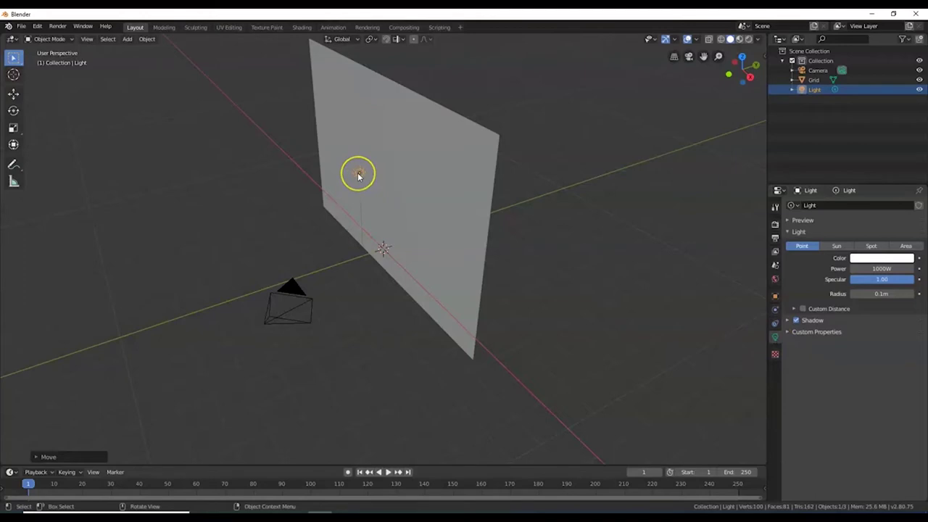
left_click(301, 293)
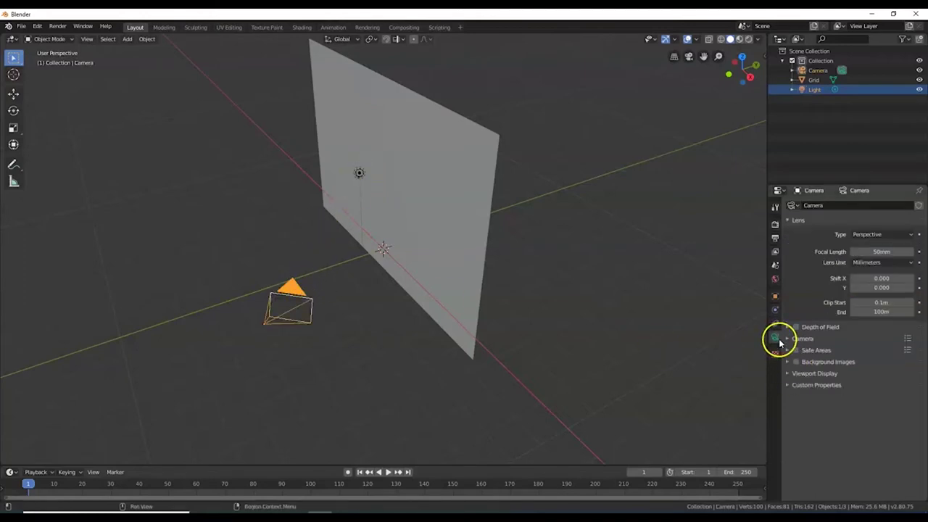
left_click(458, 228)
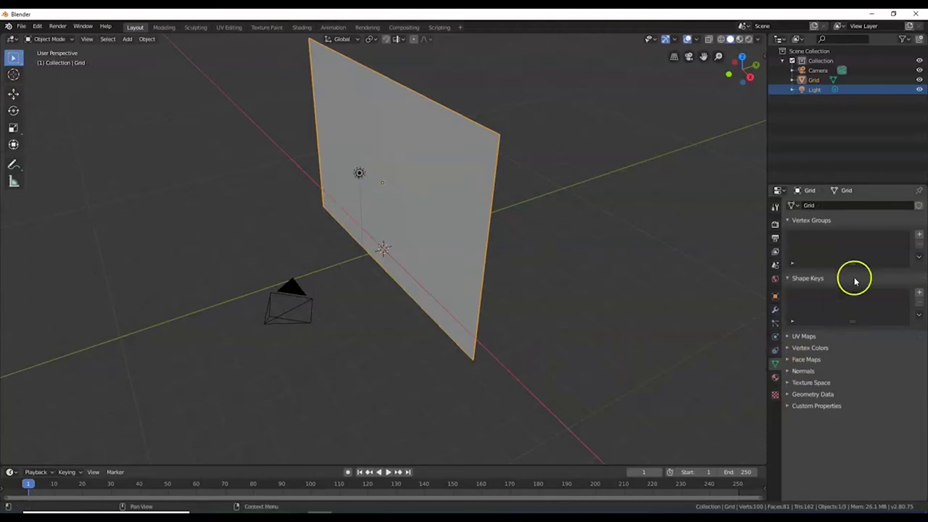
Step: Select the point light in front of the grid and set its power to 5000 W
left_click(358, 172)
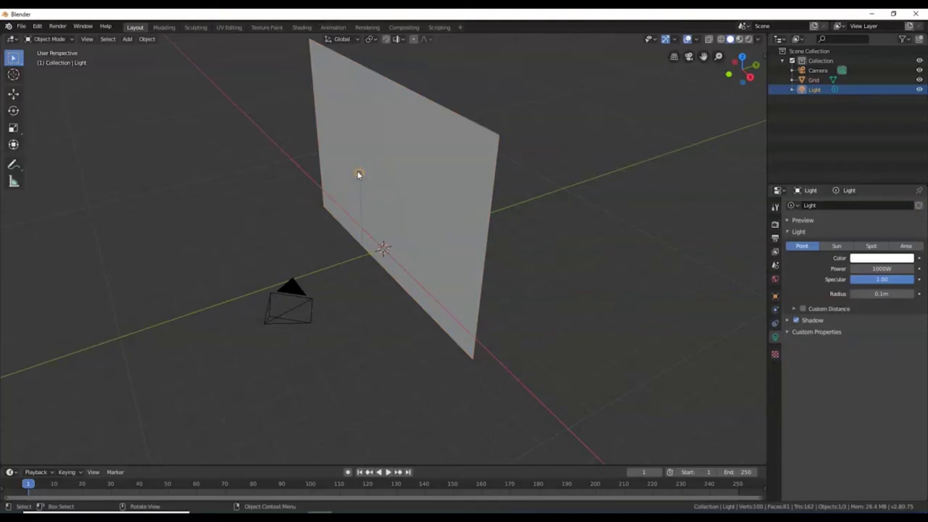
left_click(870, 269)
type("5")
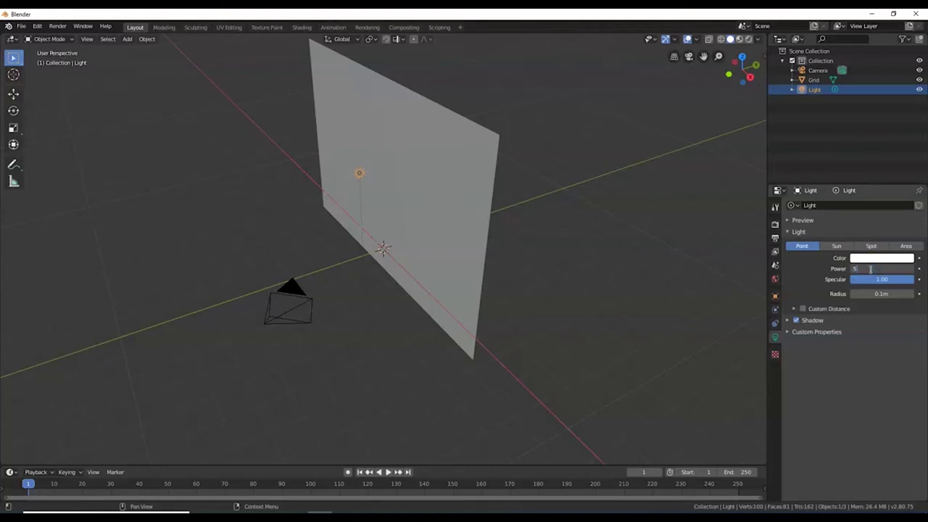
key("Return")
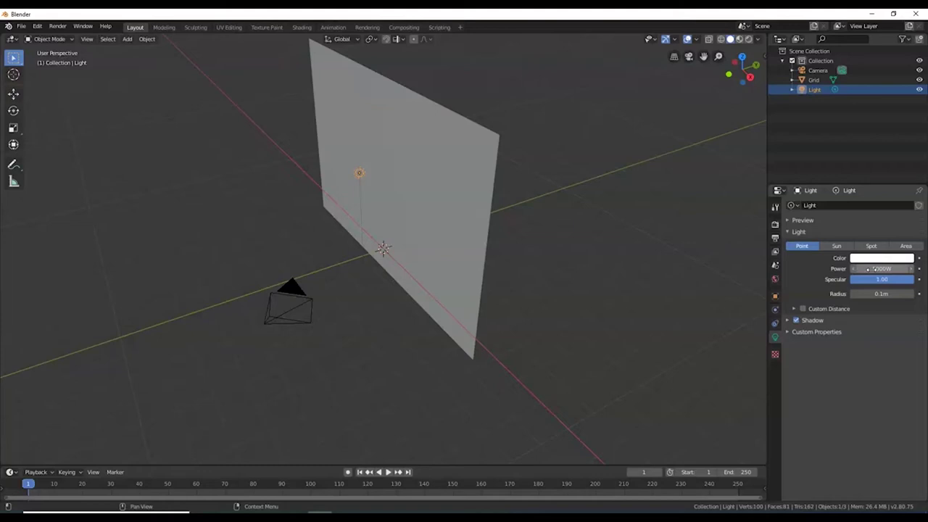
Step: Switch to the Shading workspace and display the 3D view with Rendered shading
left_click(303, 27)
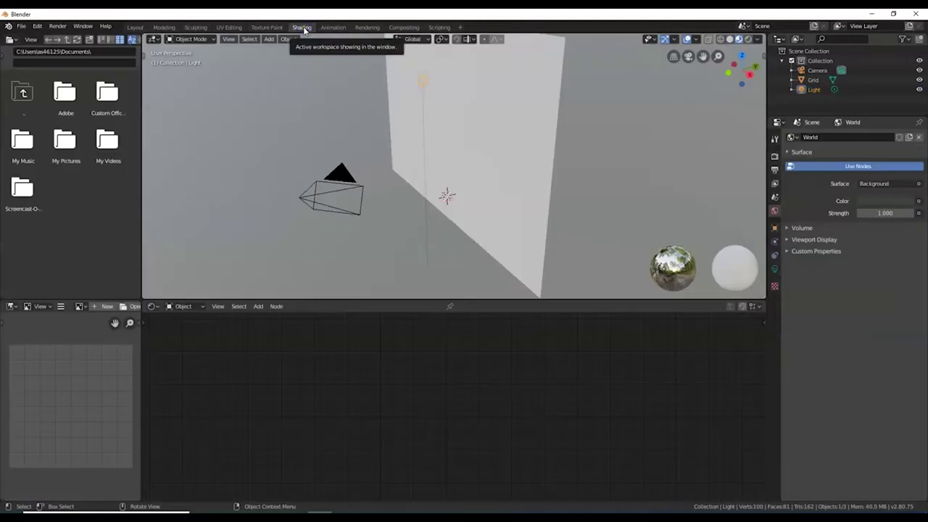
scroll(388, 149, "down", 4)
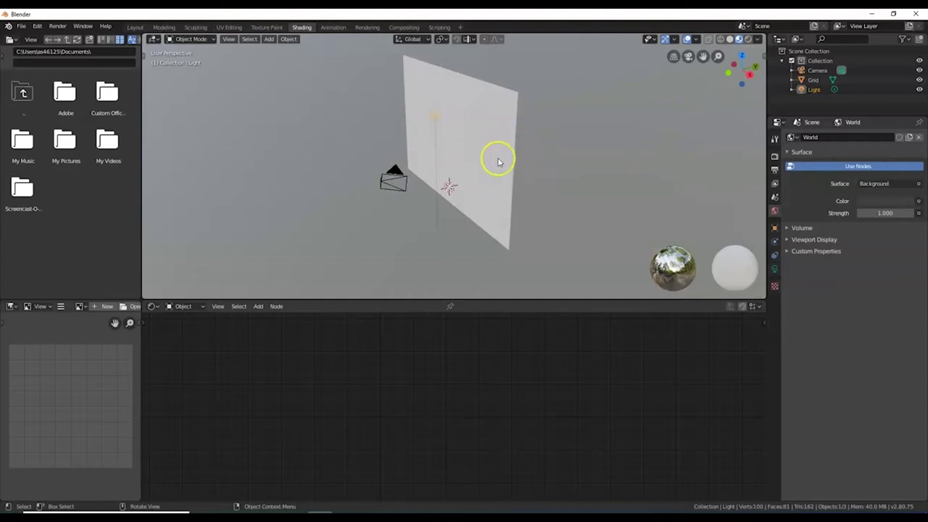
left_click(748, 40)
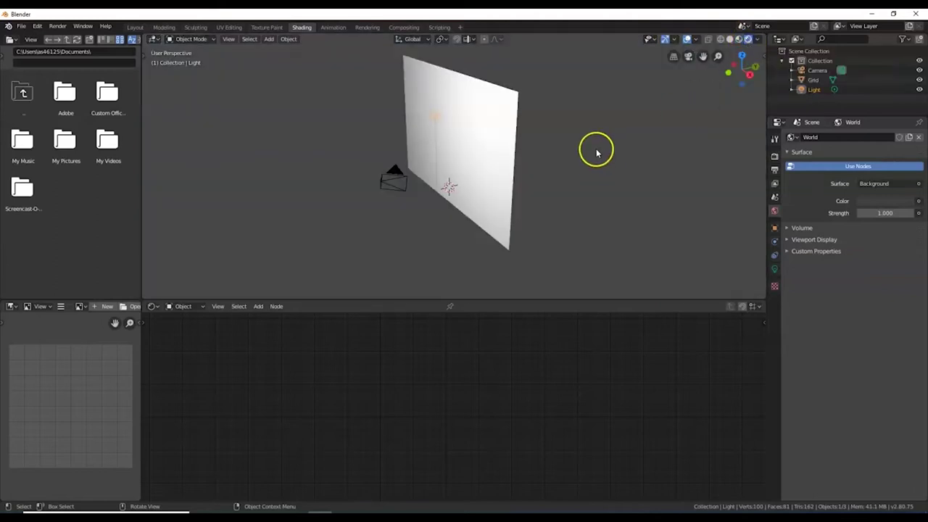
key("z")
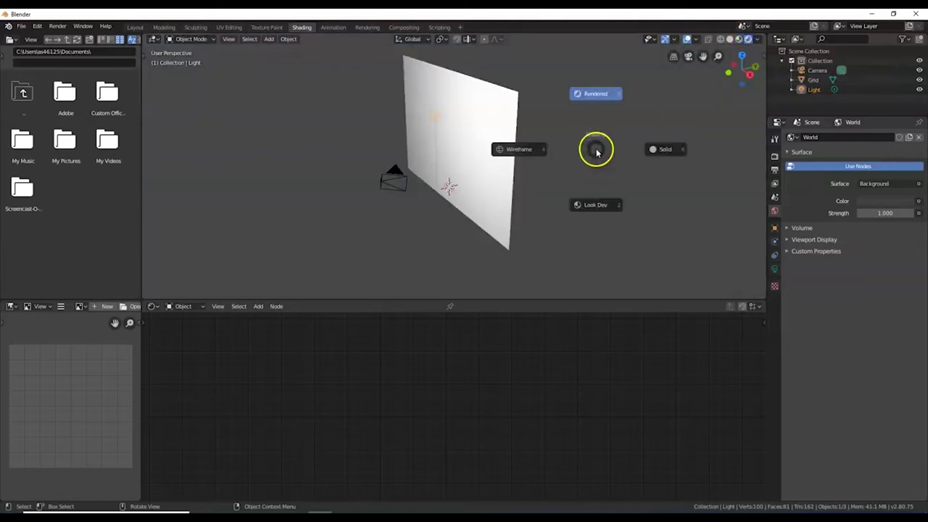
left_click(604, 94)
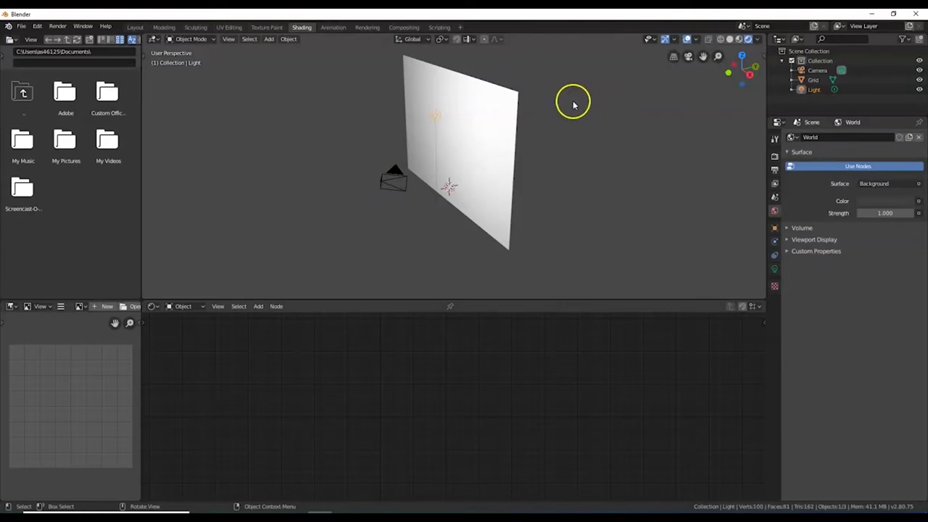
Step: Select the upright grid and give it a new material
left_click(491, 152)
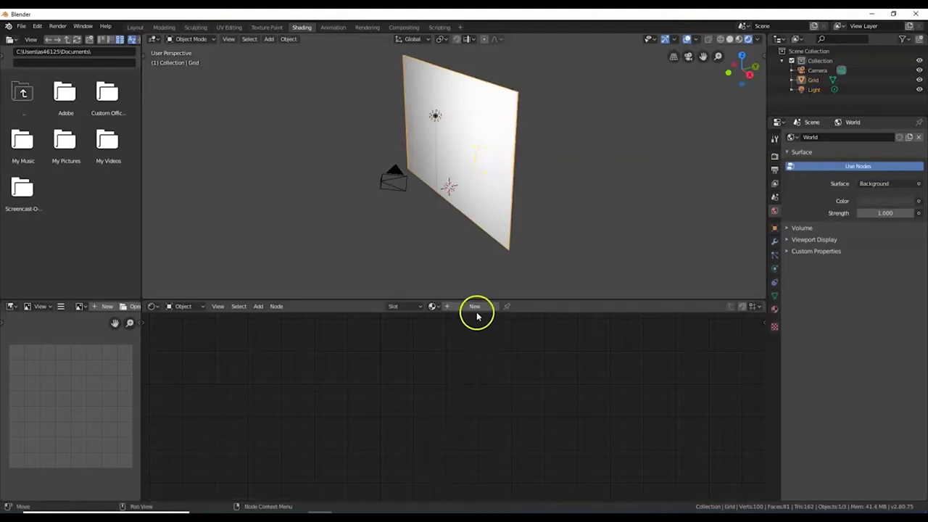
left_click(774, 308)
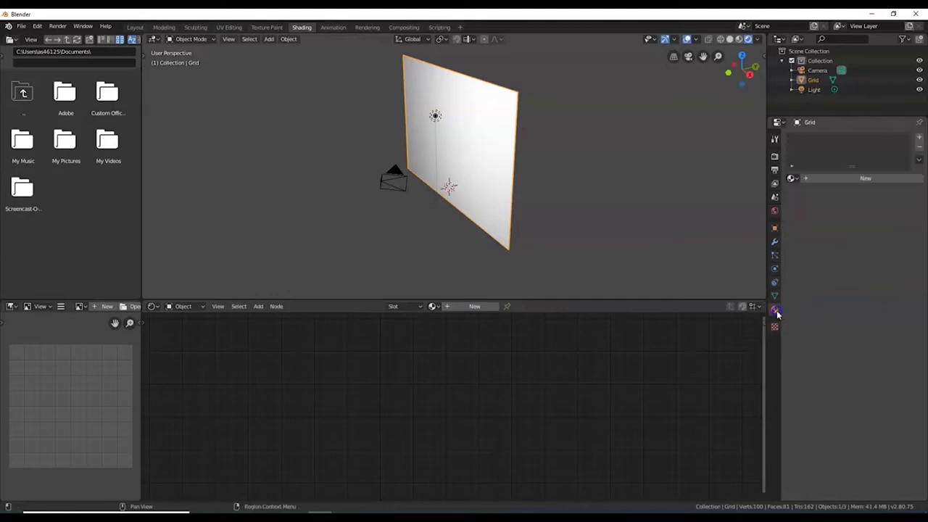
left_click(862, 177)
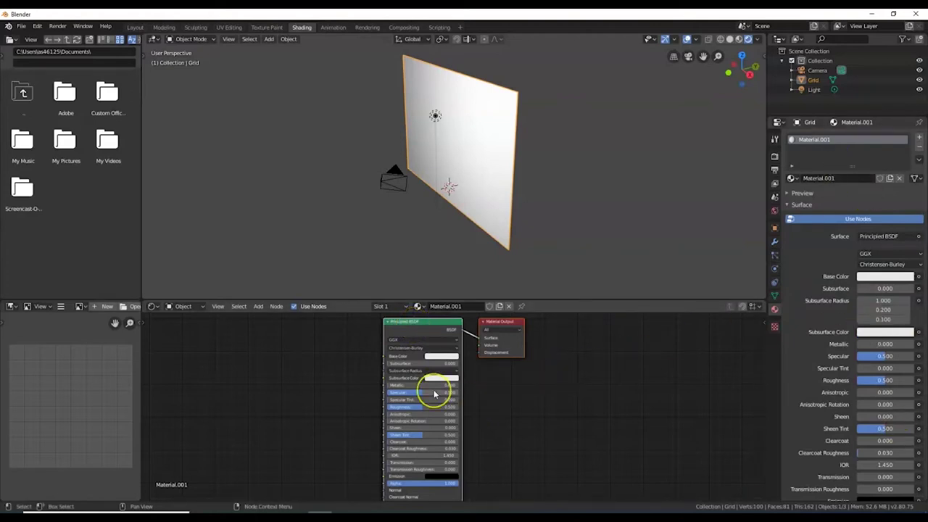
Step: Enlarge the node editor by raising its boundary with the 3D view, leaving free space beside the Principled BSDF node
scroll(446, 395, "down", 2)
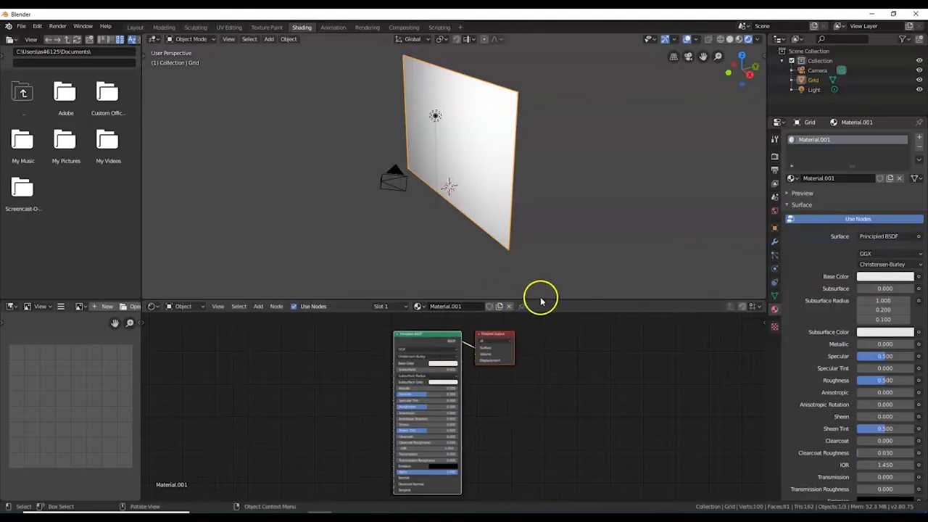
left_click_drag(541, 299, 541, 239)
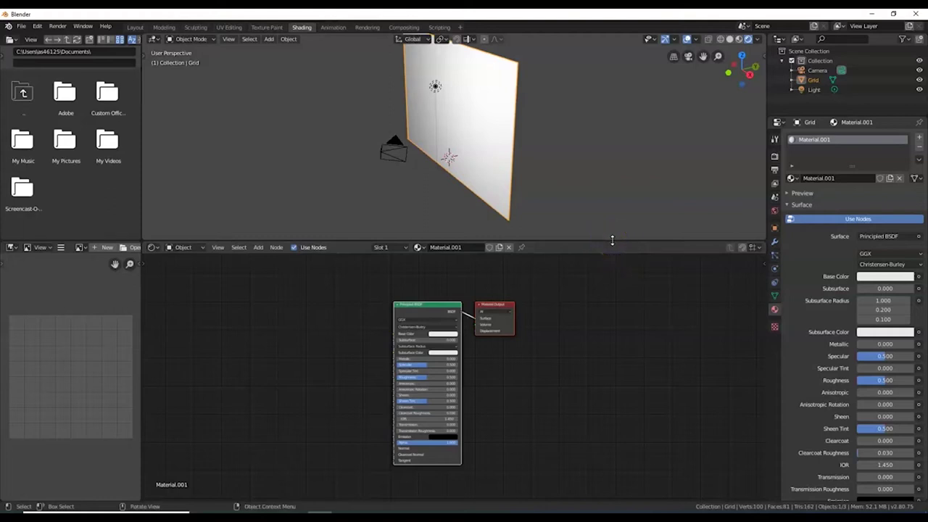
left_click_drag(611, 240, 614, 232)
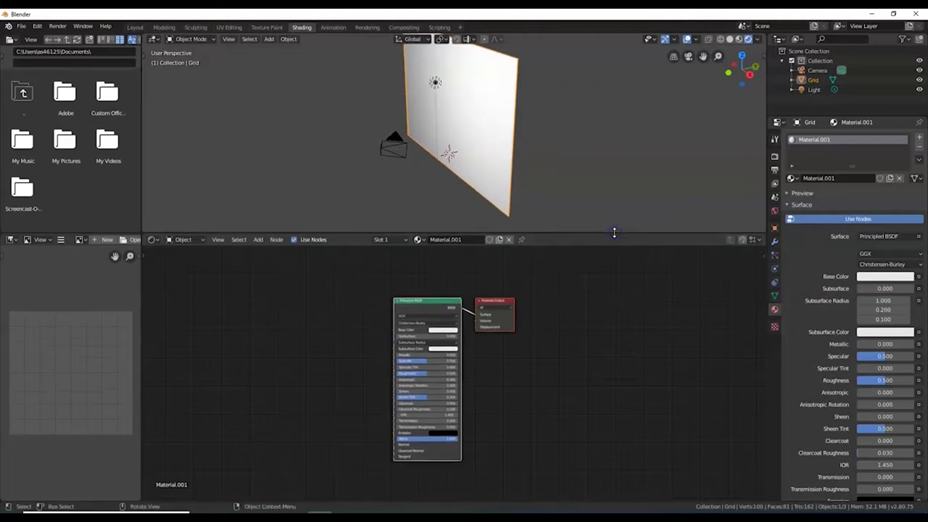
left_click_drag(459, 292, 586, 294)
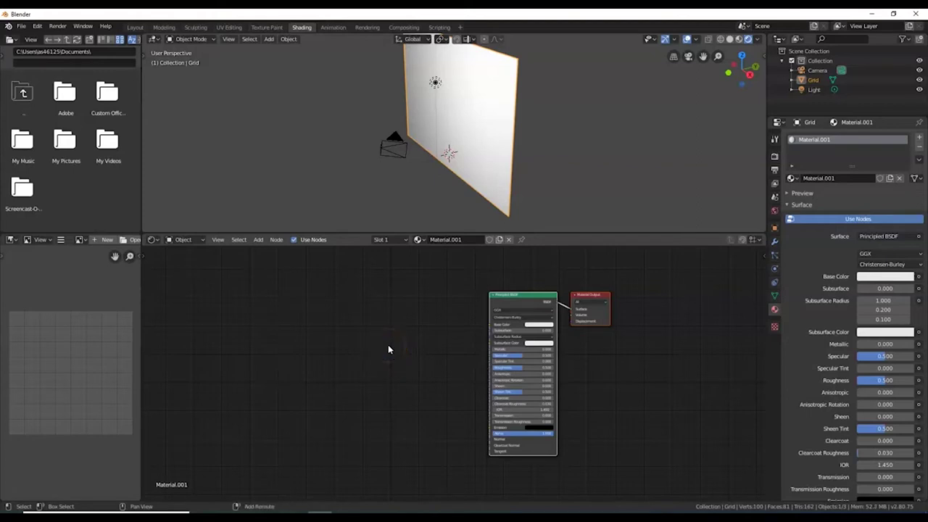
Step: Add a Bump node beside the lower inputs of the Principled BSDF node
right_click(388, 350)
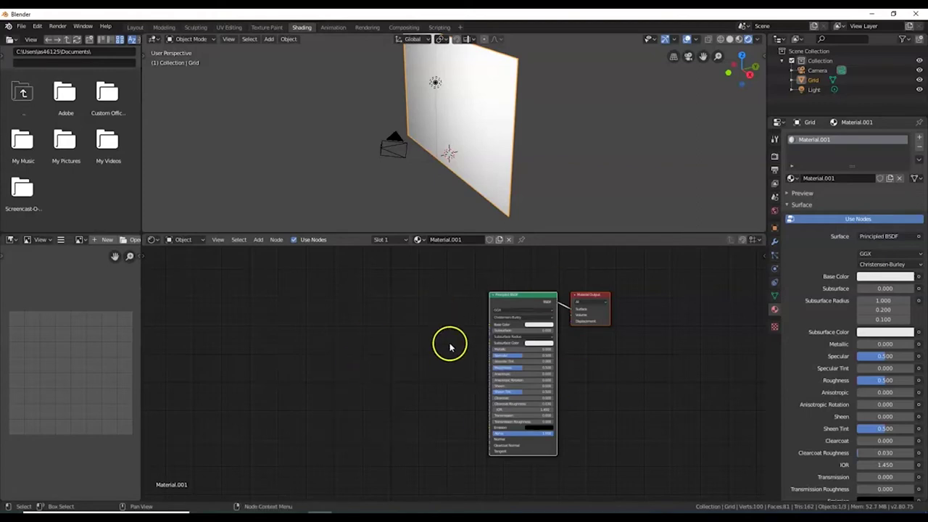
key("shift+a")
left_click(381, 355)
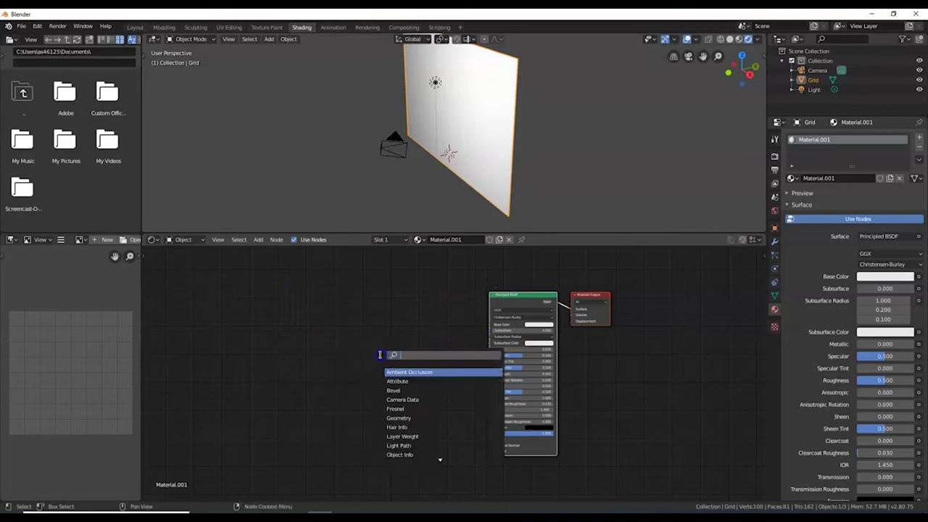
type("bump")
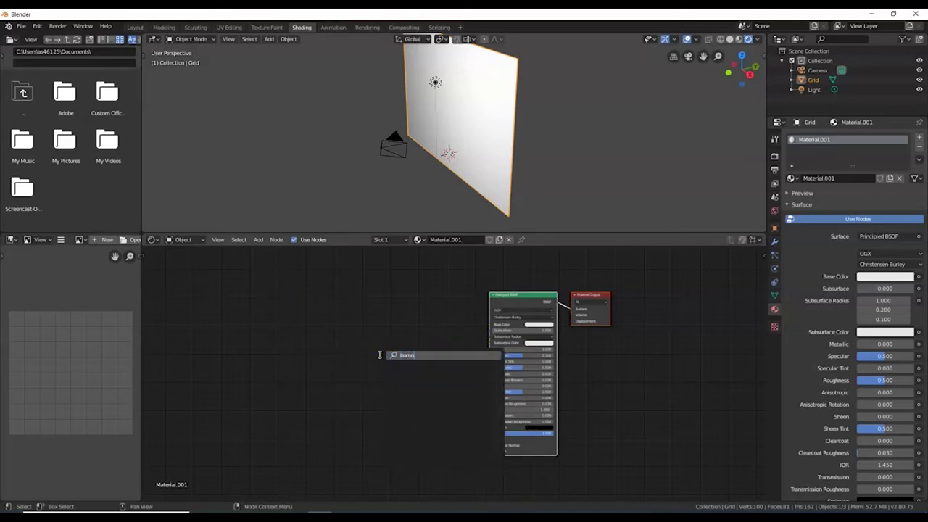
key("BackSpace")
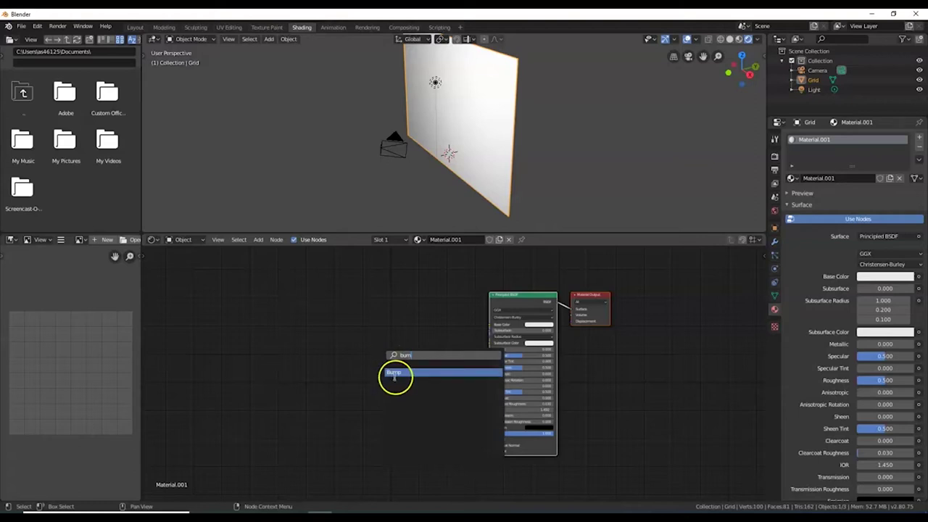
left_click(395, 373)
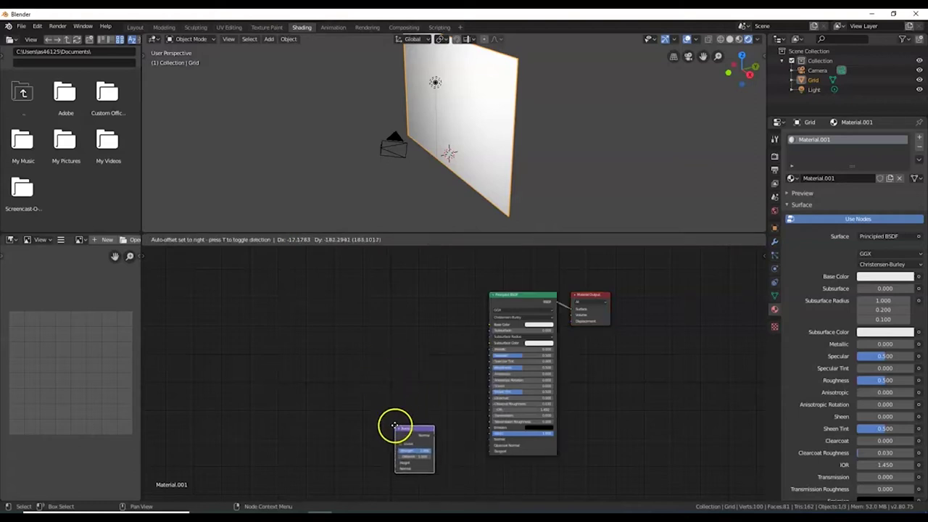
left_click(435, 437)
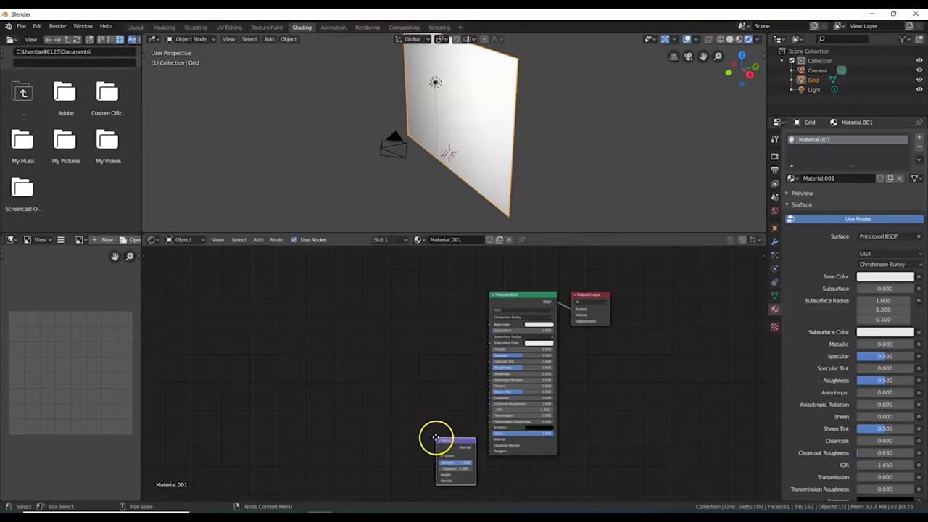
Step: Add a Normal Map node on the input side of the Bump node
key("shift+a")
left_click(379, 387)
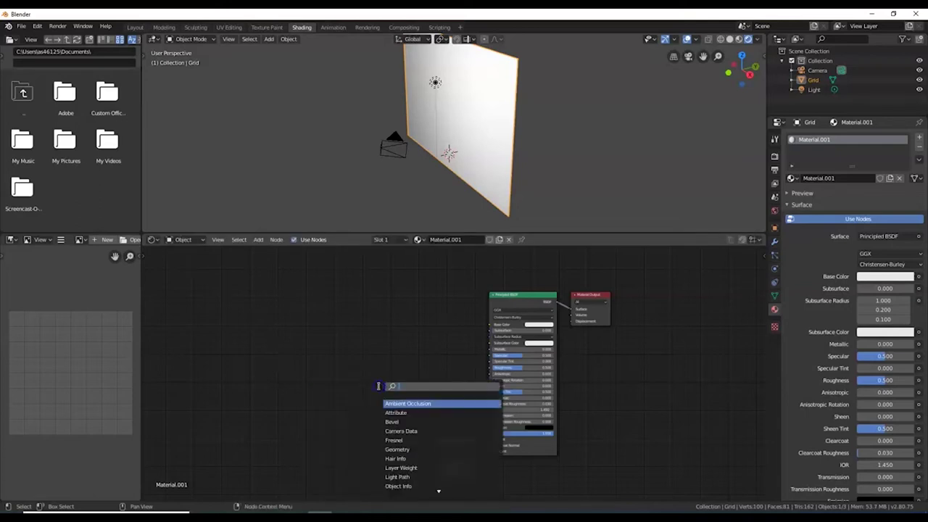
type("no")
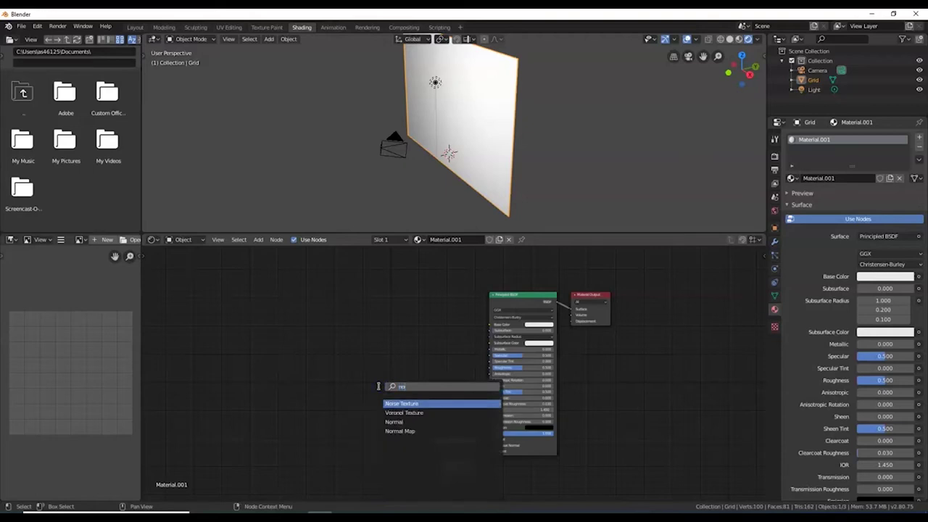
left_click(414, 431)
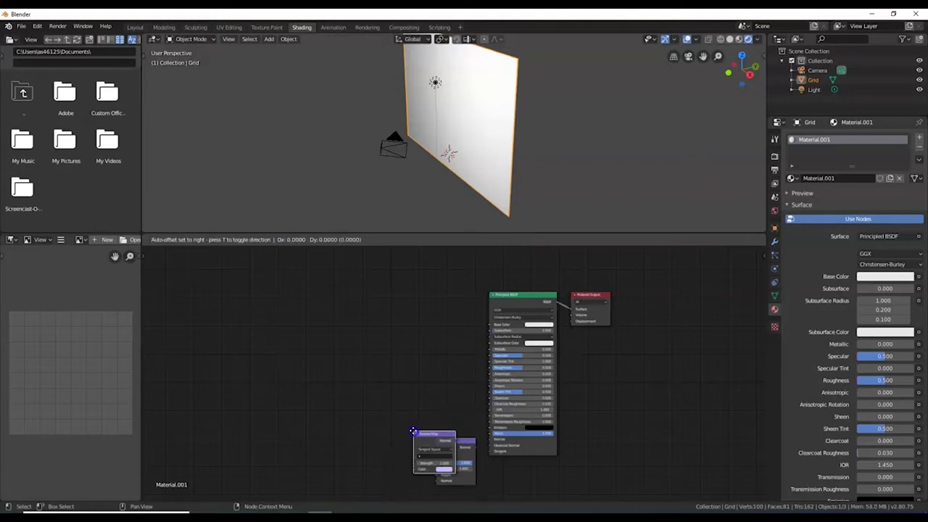
left_click(347, 458)
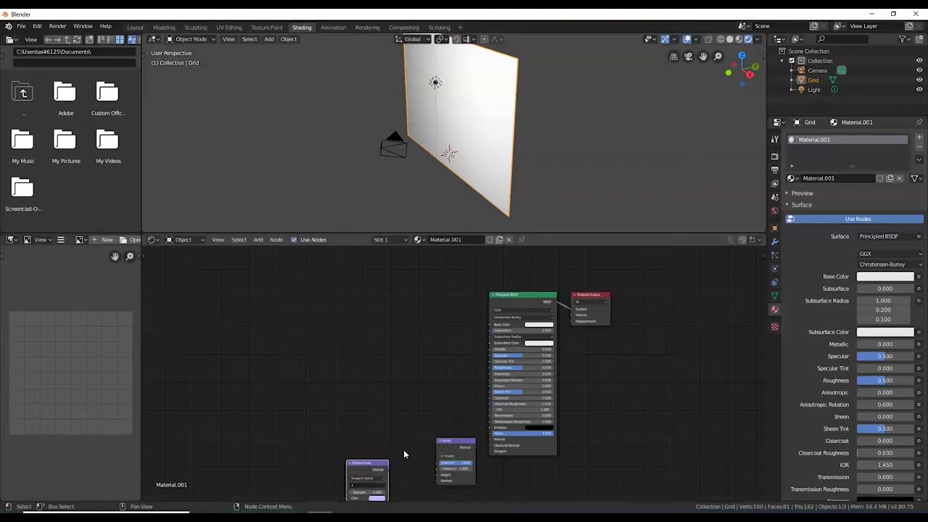
Step: Connect the Bump node's Normal output to the Principled BSDF's Normal input, and the Normal Map's Normal output to the Bump's Normal input
middle_click_drag(466, 457, 459, 406)
mouse_move(417, 384)
middle_mouse_down()
mouse_move(468, 392)
mouse_move(393, 410)
mouse_move(394, 381)
mouse_move(328, 377)
mouse_move(418, 371)
middle_mouse_up()
scroll(431, 373, "up", 2)
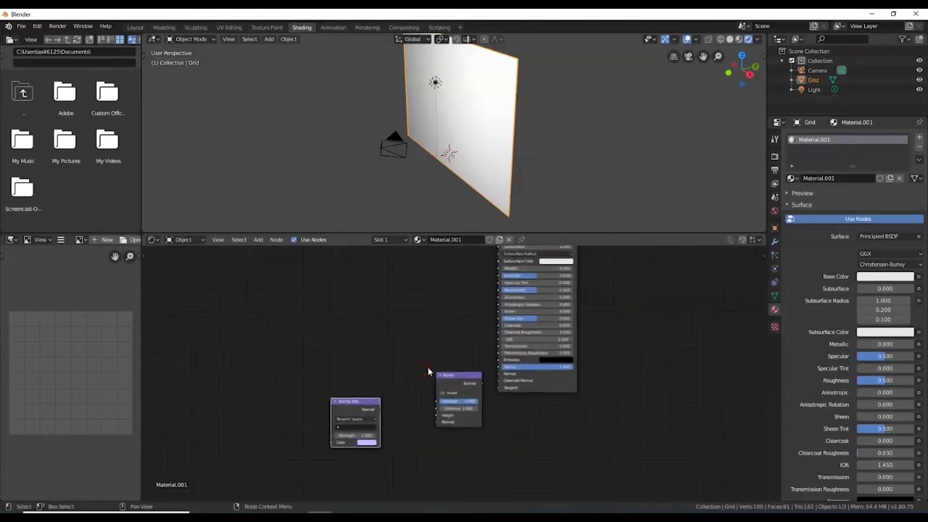
mouse_move(490, 394)
left_mouse_down()
mouse_move(485, 388)
mouse_move(500, 378)
left_mouse_up()
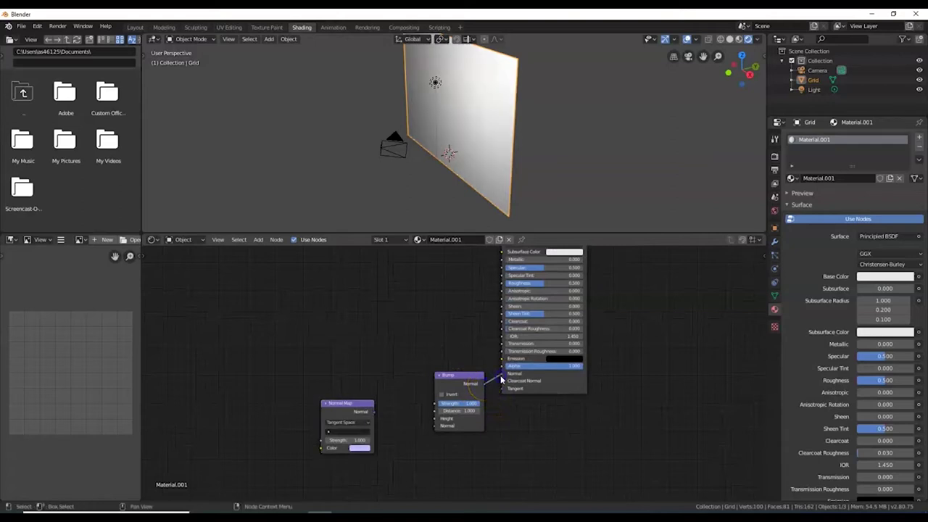
scroll(500, 386, "down", 1)
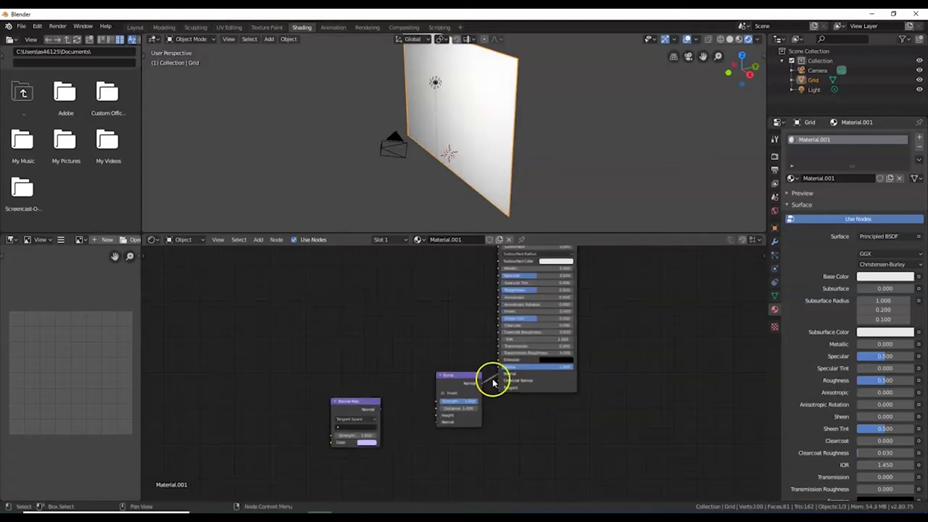
mouse_move(366, 406)
left_mouse_down()
mouse_move(377, 431)
mouse_move(439, 427)
left_mouse_up()
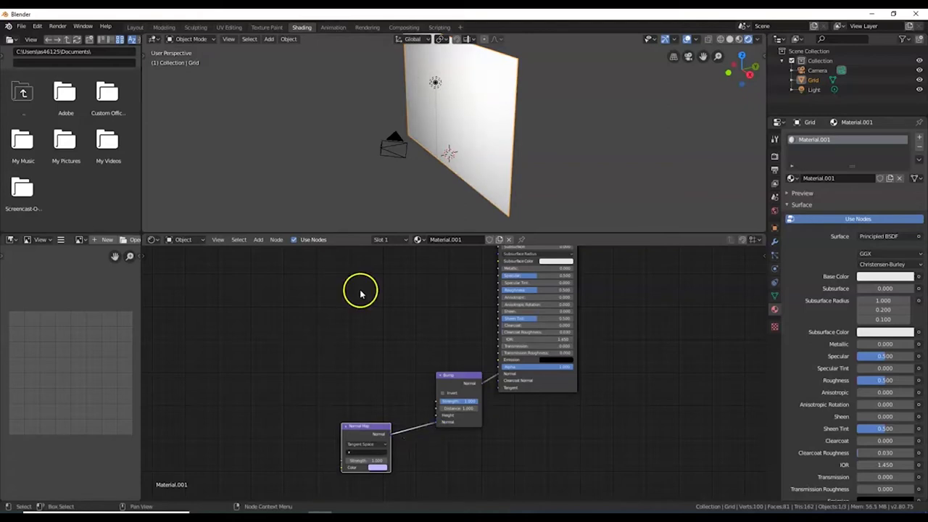
scroll(400, 338, "down", 2)
scroll(400, 338, "down", 2)
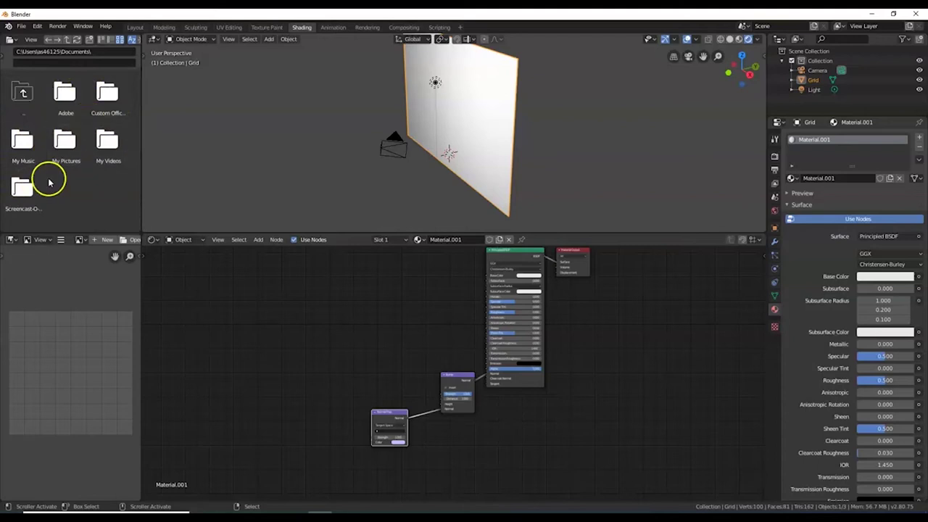
Step: Show the toolbar in a widened file browser and expand its Volumes, System, Favorites and Recents sections
left_click(32, 40)
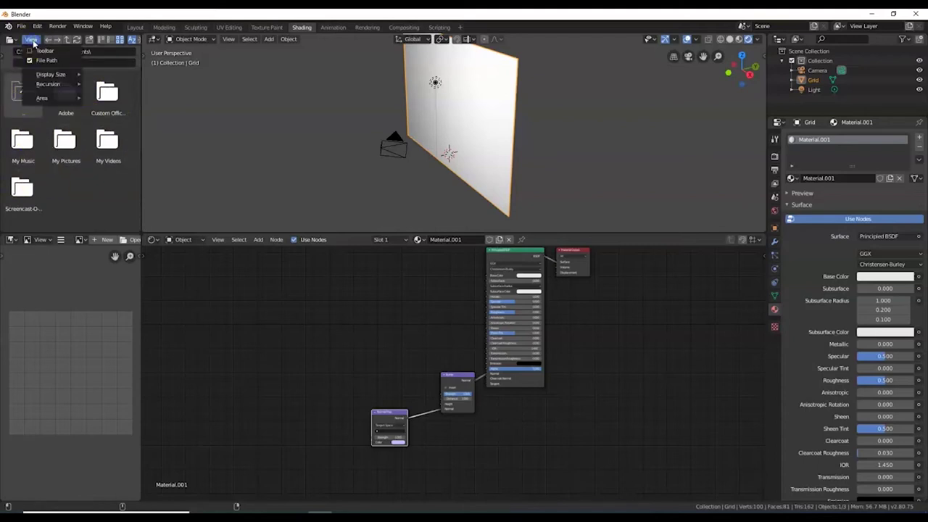
left_click(40, 52)
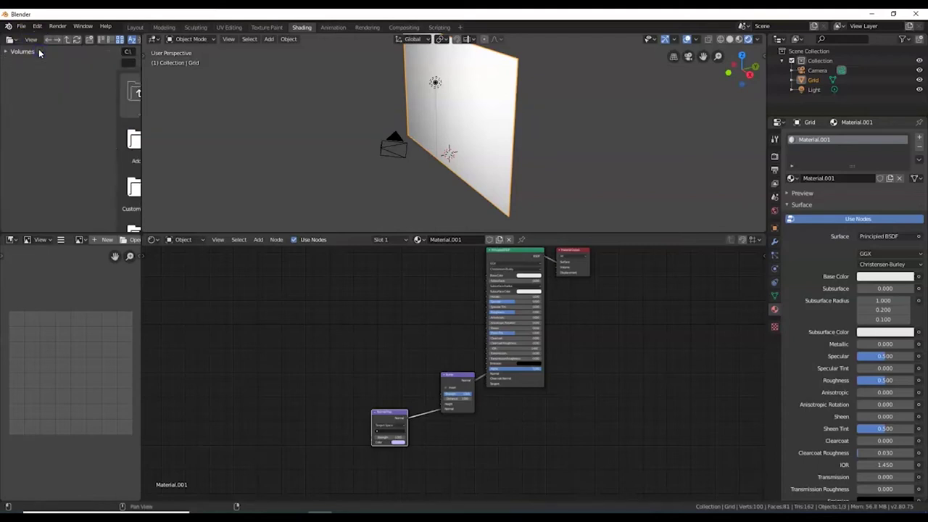
left_click_drag(140, 87, 198, 90)
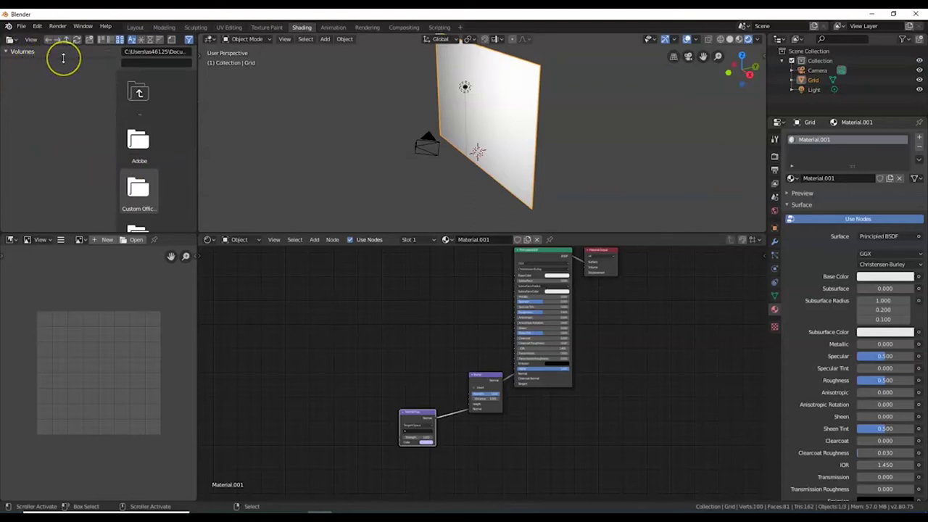
left_click_drag(63, 58, 85, 58)
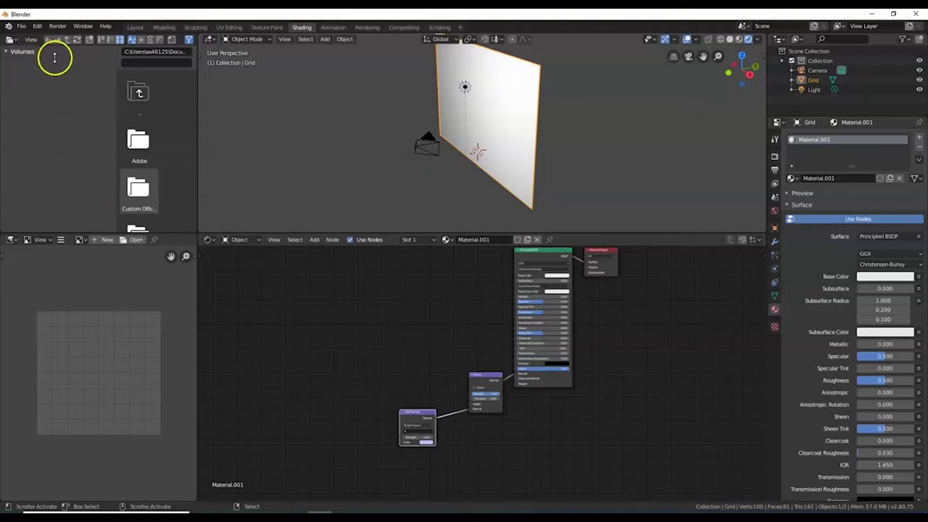
left_click_drag(53, 69, 55, 219)
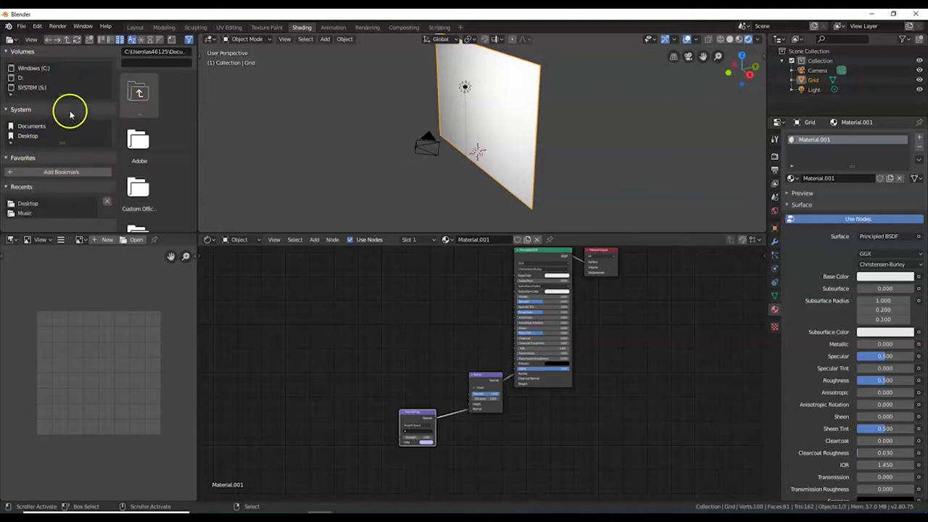
Step: Go to the Desktop in the file browser and open the Normal Maps folder
left_click(27, 136)
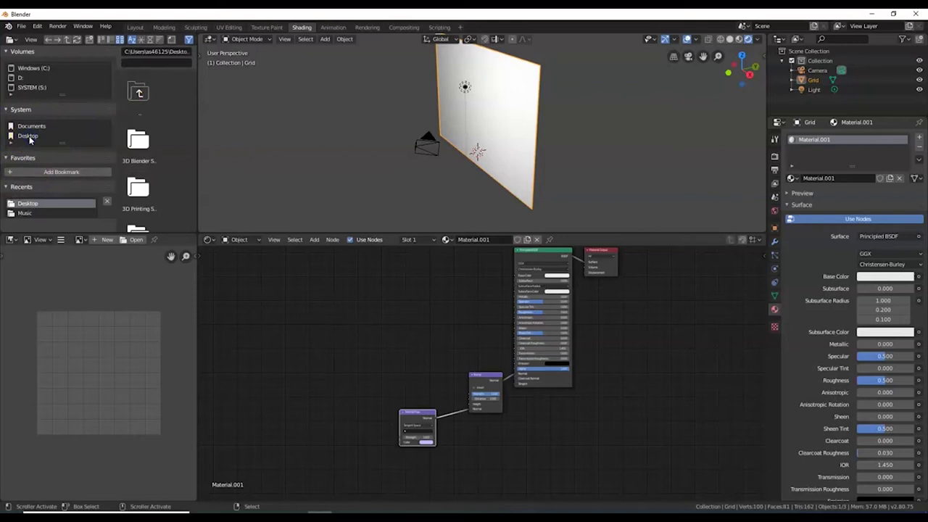
scroll(149, 163, "down", 2)
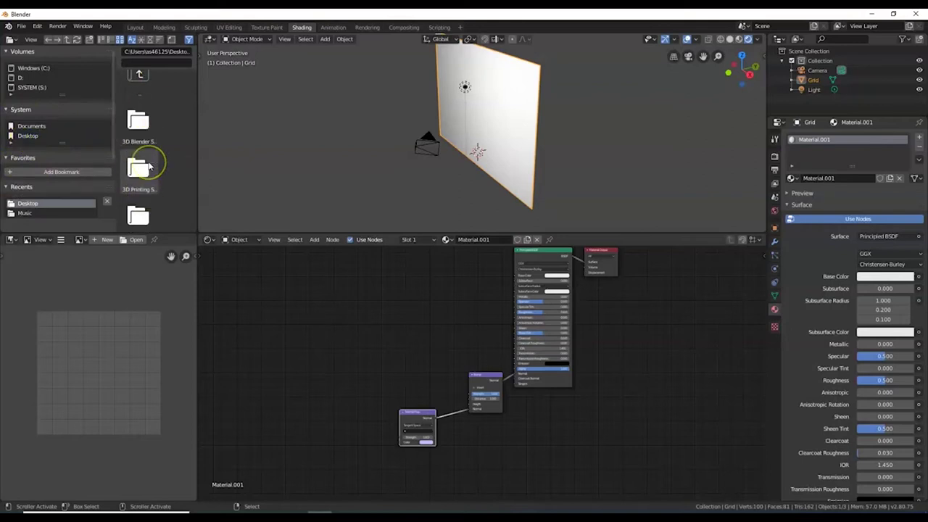
scroll(149, 167, "down", 4)
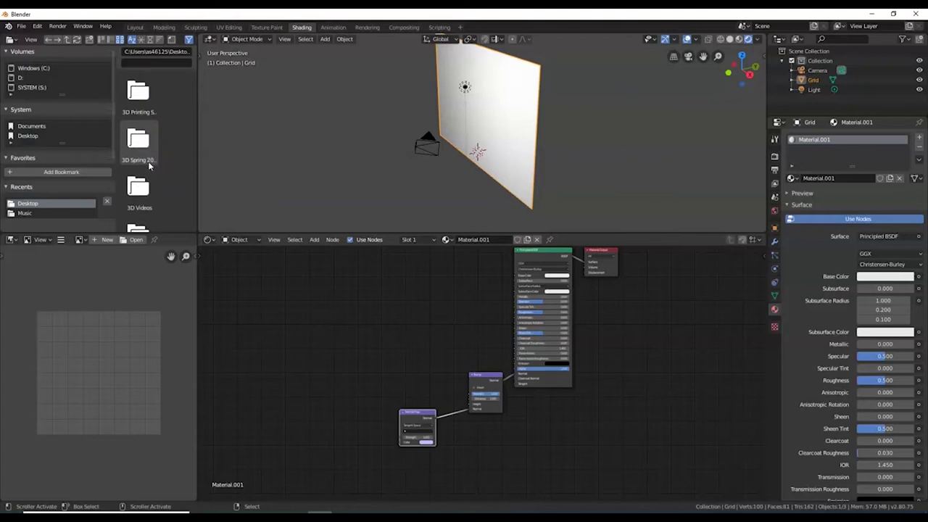
scroll(148, 167, "down", 4)
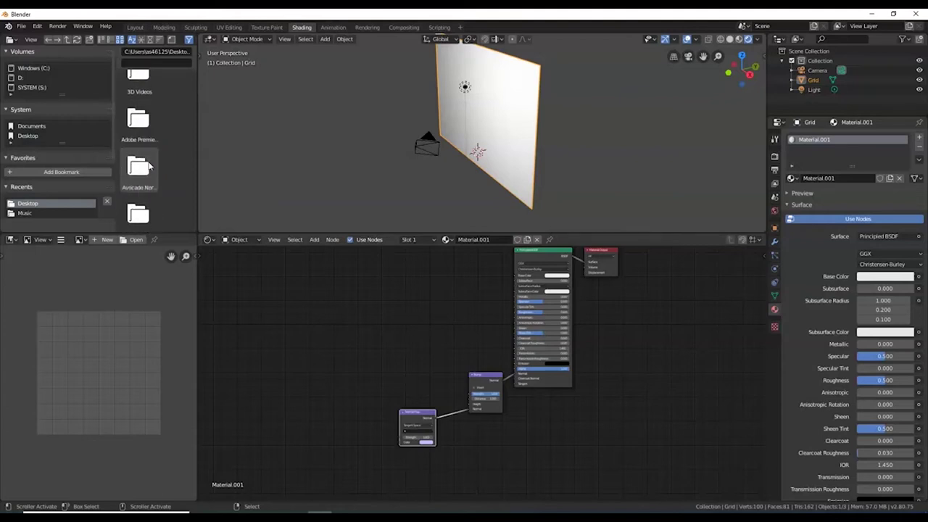
scroll(149, 167, "down", 5)
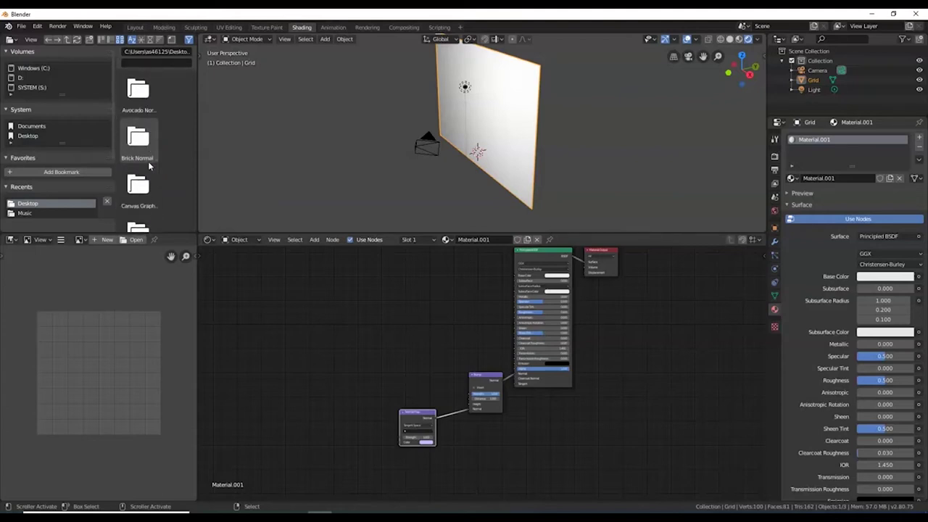
scroll(148, 166, "down", 5)
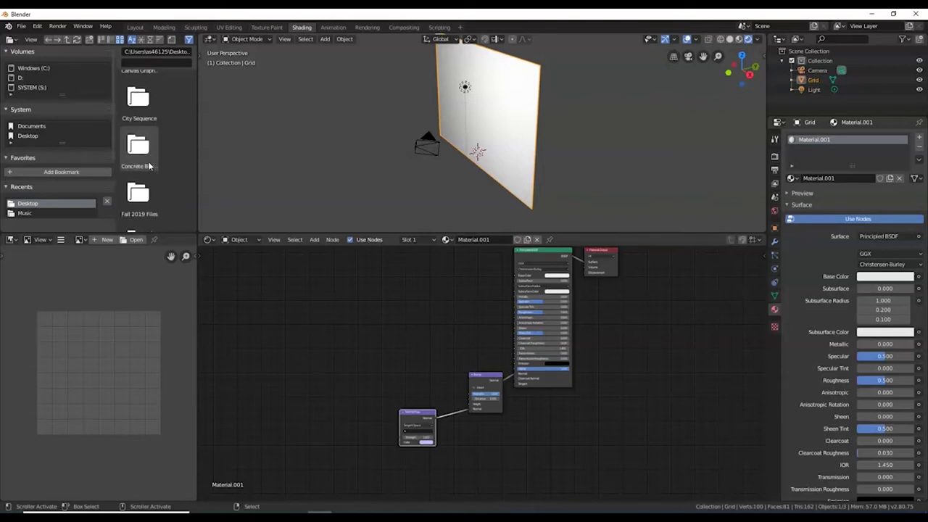
scroll(149, 166, "down", 4)
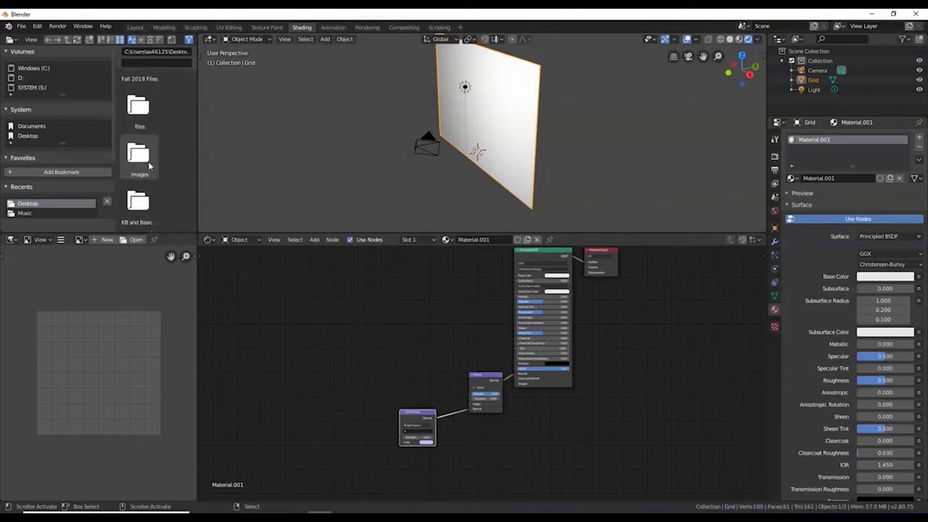
scroll(149, 166, "down", 3)
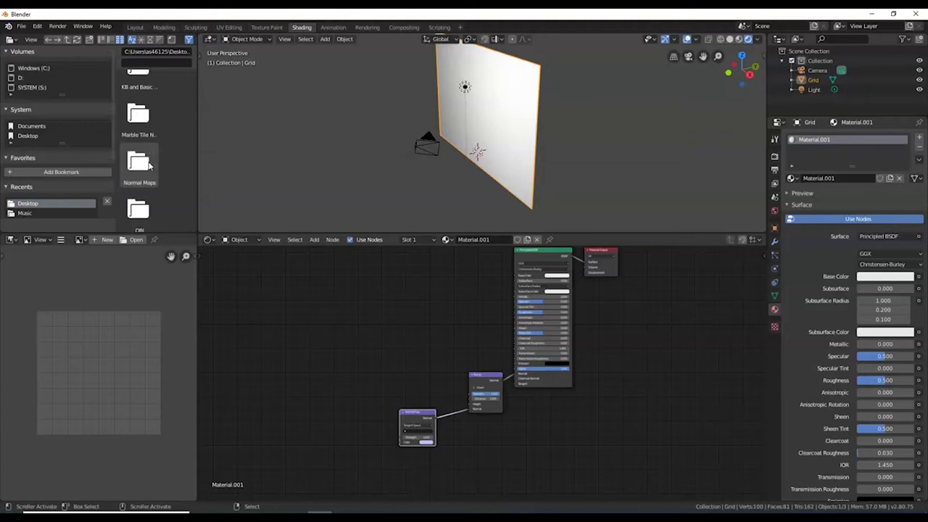
left_click(148, 161)
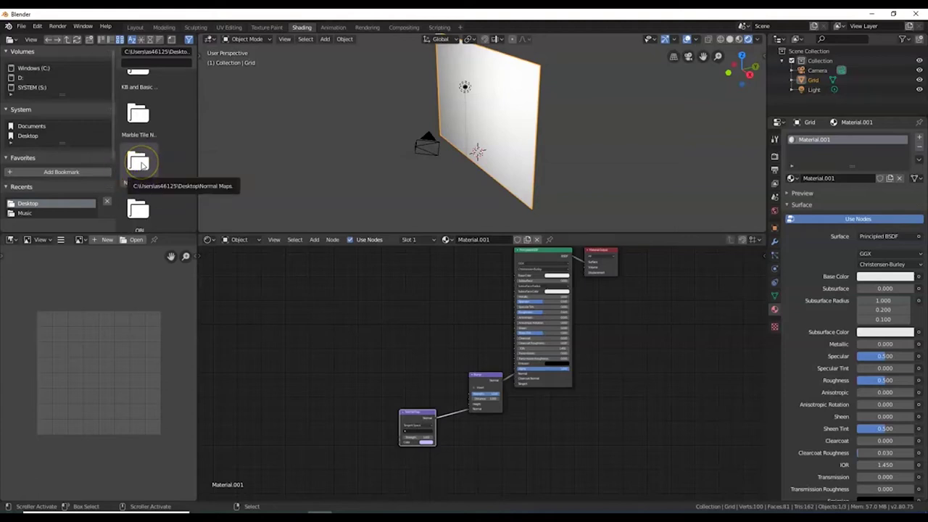
double_click(142, 165)
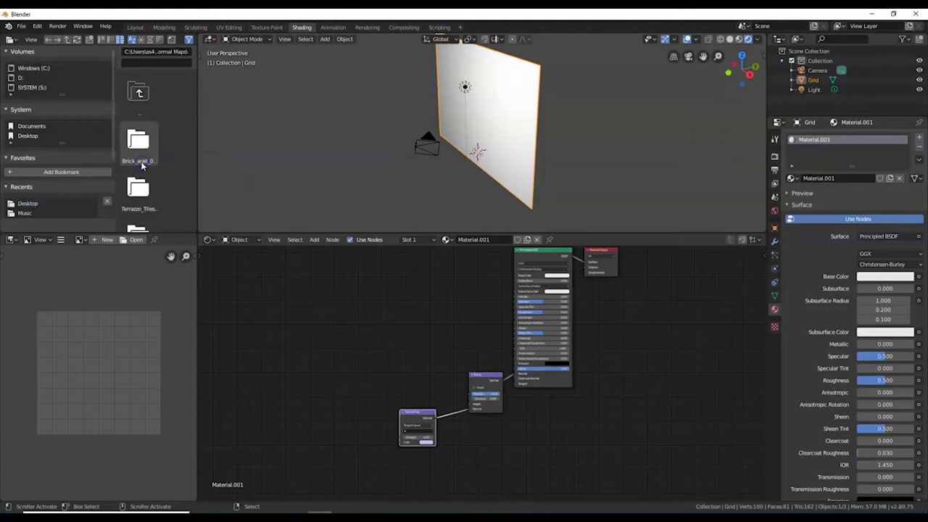
Step: Hide the file browser's toolbar and open the Brick_wall_012_SD folder
left_click(31, 39)
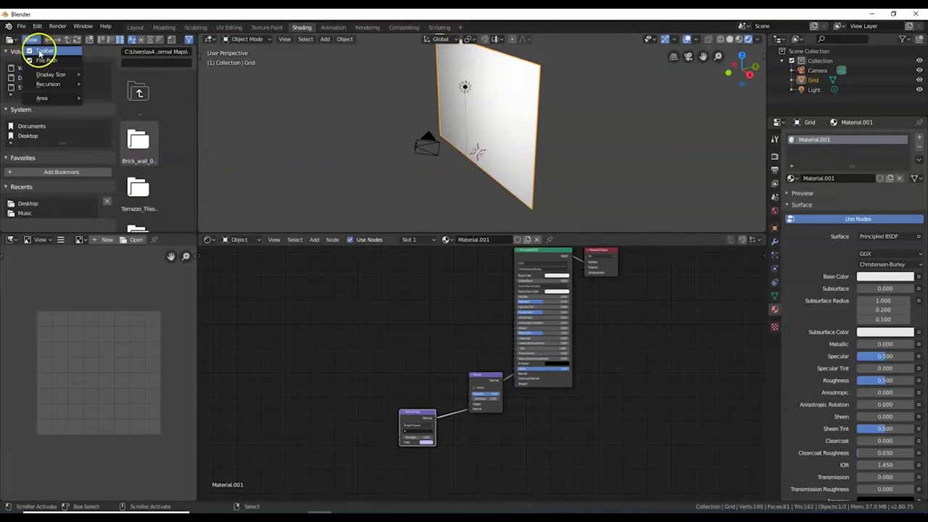
left_click(39, 52)
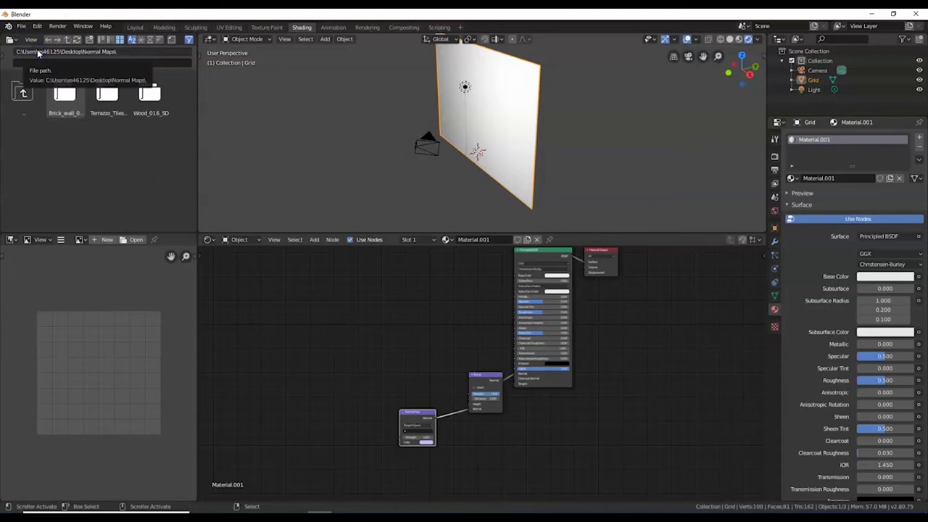
double_click(61, 96)
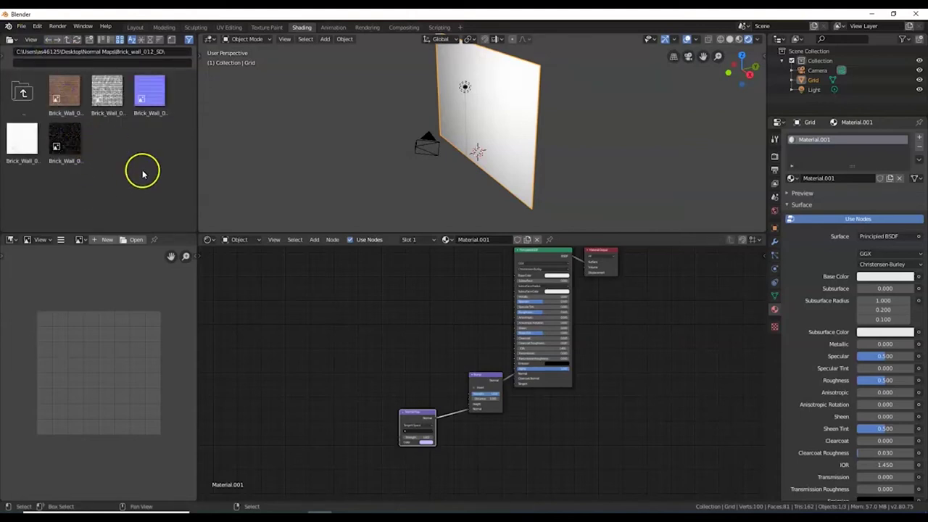
left_click_drag(414, 410, 419, 412)
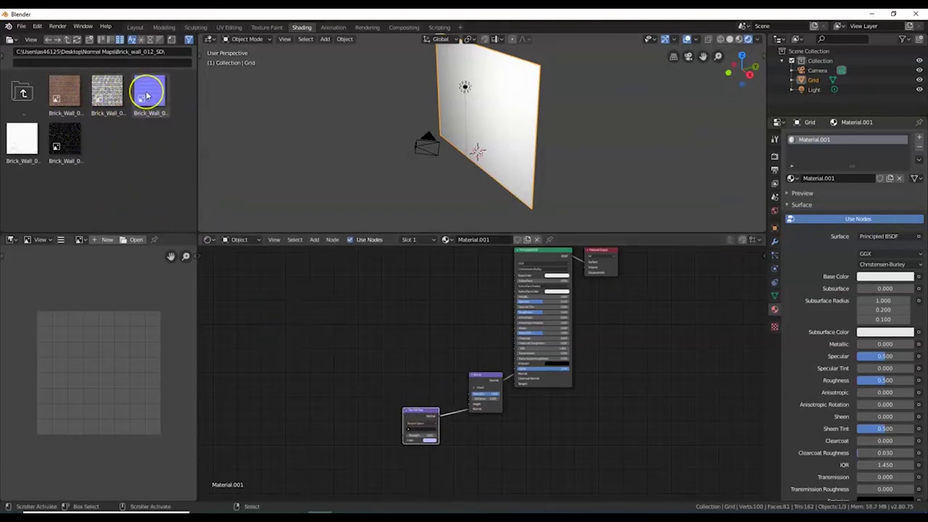
Step: Examine the brick wall texture files and identify the color, displacement, normal and roughness maps by their file names
left_click_drag(147, 95, 127, 108)
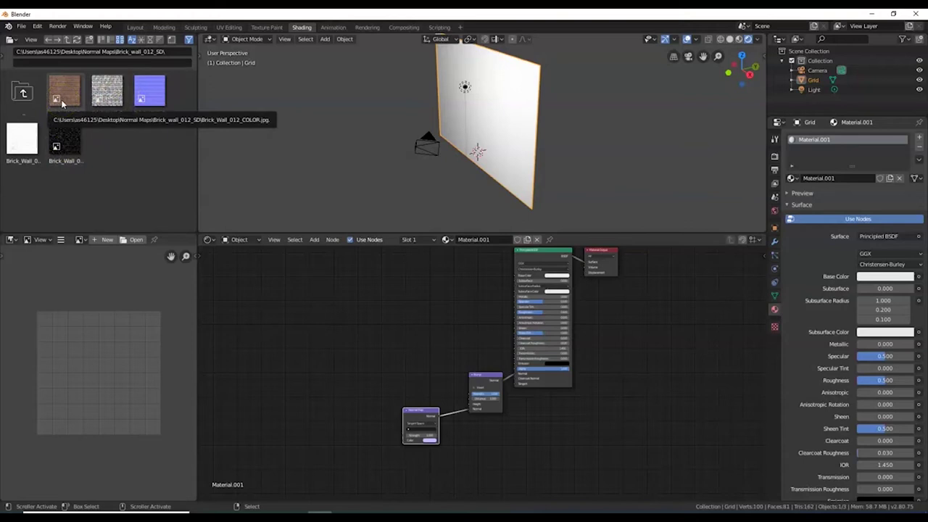
left_click(107, 94)
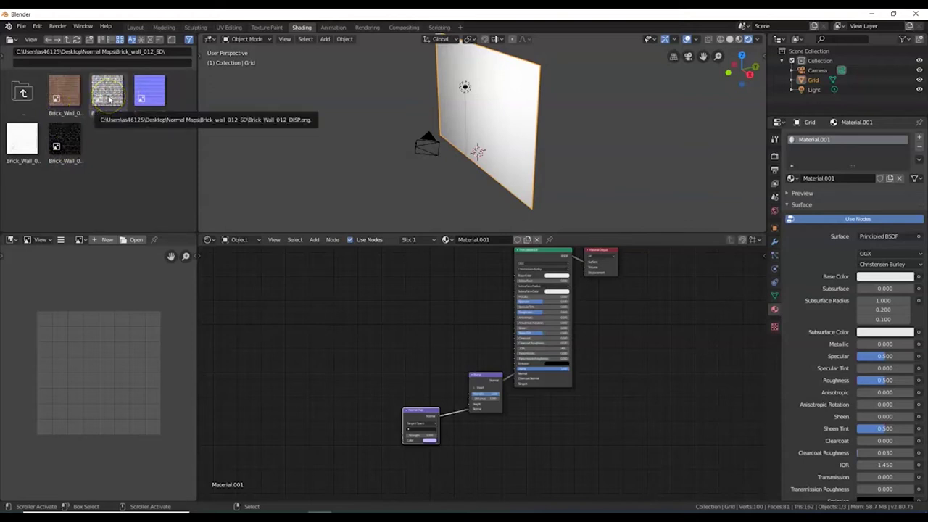
left_click(145, 94)
left_click(77, 131)
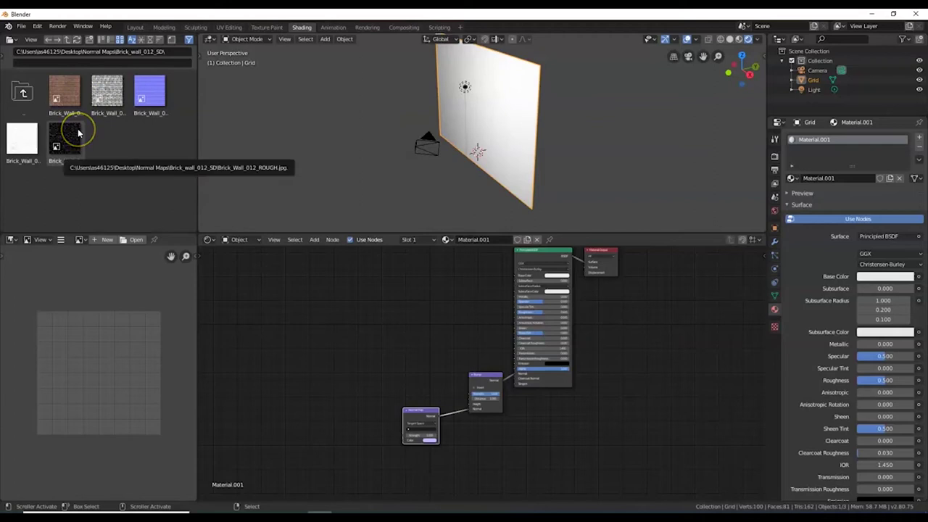
left_click(107, 107)
left_click(142, 97)
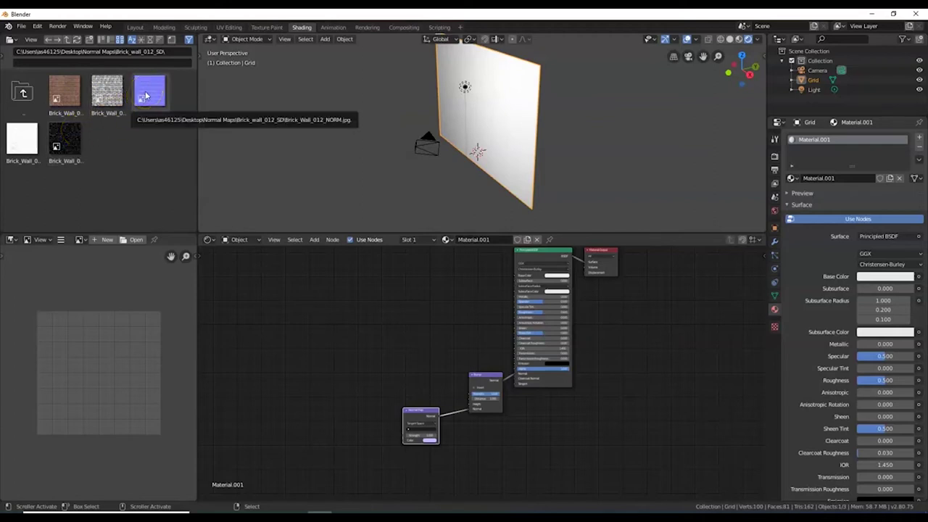
left_click(109, 92)
left_click(70, 92)
left_click(94, 92)
left_click(137, 93)
left_click(150, 92)
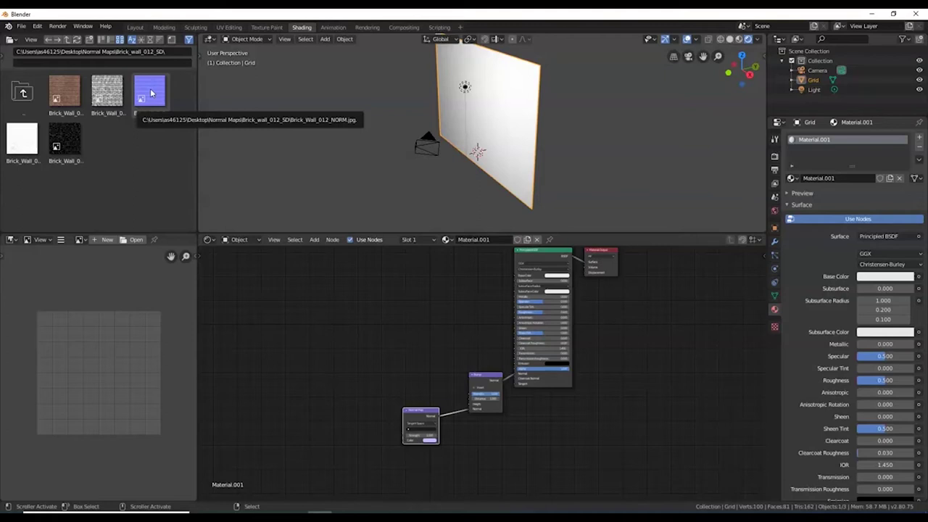
Step: Add Brick_Wall_012_NORM.jpg as an image texture node on the input side of the Normal Map node
left_click(151, 92)
left_click_drag(151, 93, 341, 421)
left_click(361, 454)
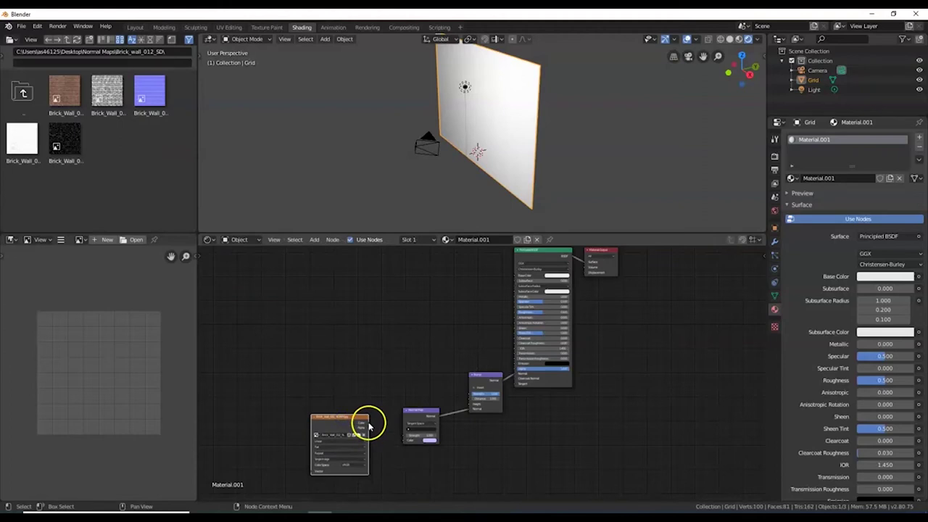
Step: Connect the Brick_Wall_012_NORM.jpg Color output to the Normal Map node's Color input and check the wall
scroll(369, 428, "up", 4)
middle_click_drag(327, 435, 404, 336, "shift")
mouse_move(348, 332)
left_mouse_down()
mouse_move(393, 364)
mouse_move(417, 367)
left_mouse_up()
left_click_drag(326, 370, 326, 378)
middle_click_drag(508, 131, 562, 125)
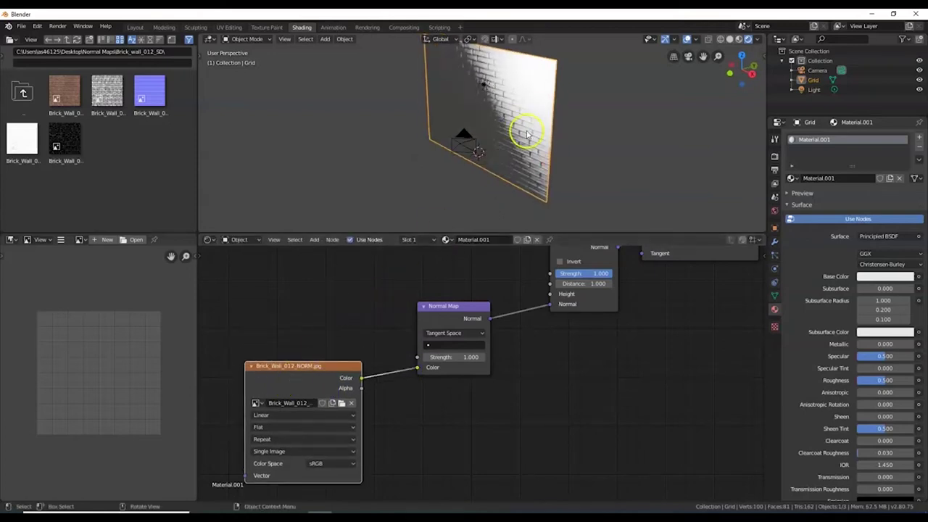
scroll(536, 119, "up", 3)
scroll(544, 116, "down", 5)
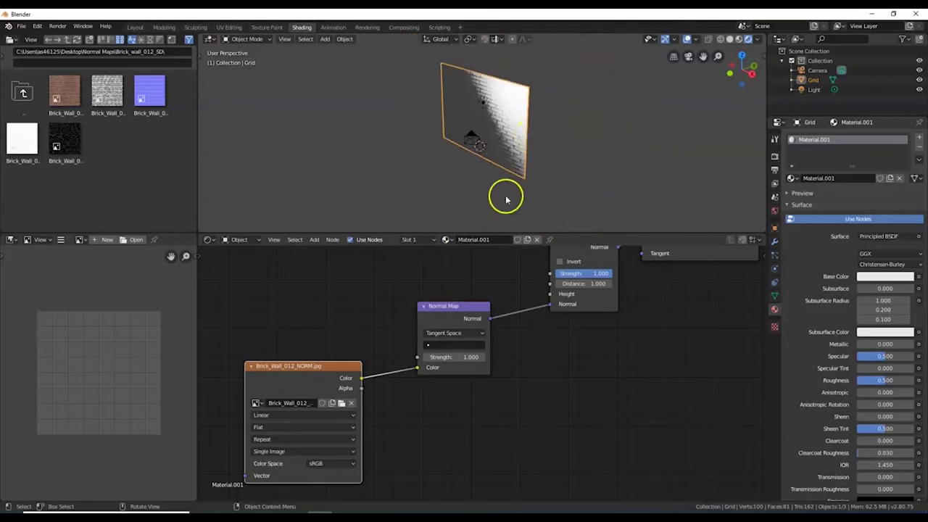
Step: Add Brick_Wall_012_DISP.png as a texture node above the normal texture and connect its Color output to the Bump node's Height
middle_click_drag(522, 264, 486, 337)
scroll(479, 348, "down", 2)
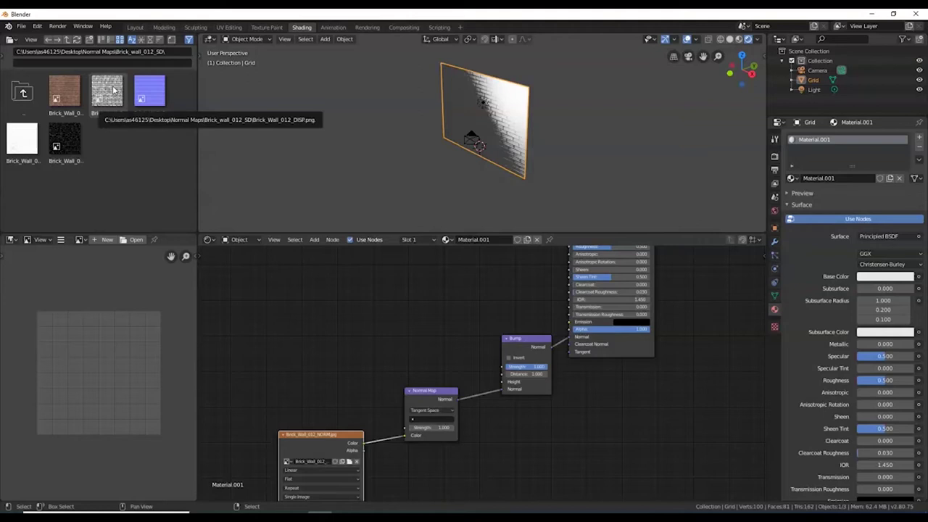
left_click_drag(113, 89, 322, 316)
left_click(395, 328)
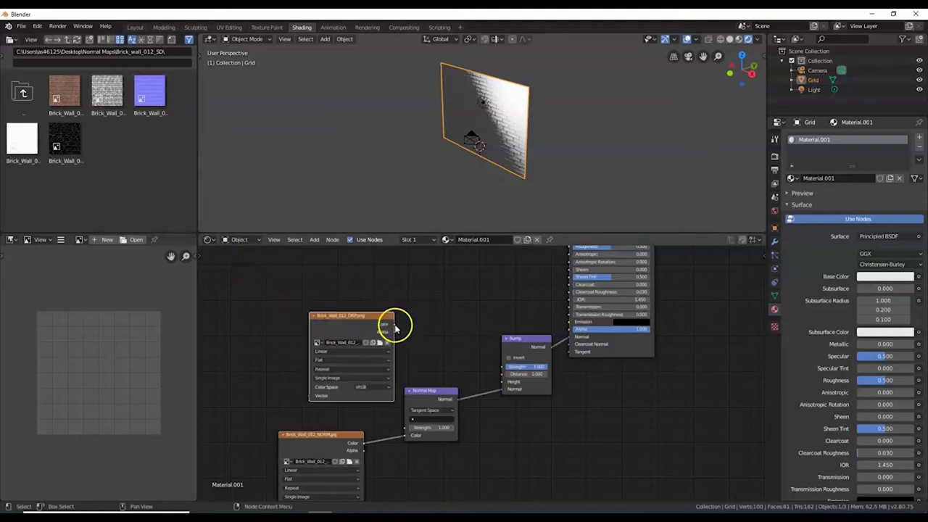
left_click_drag(395, 328, 504, 388)
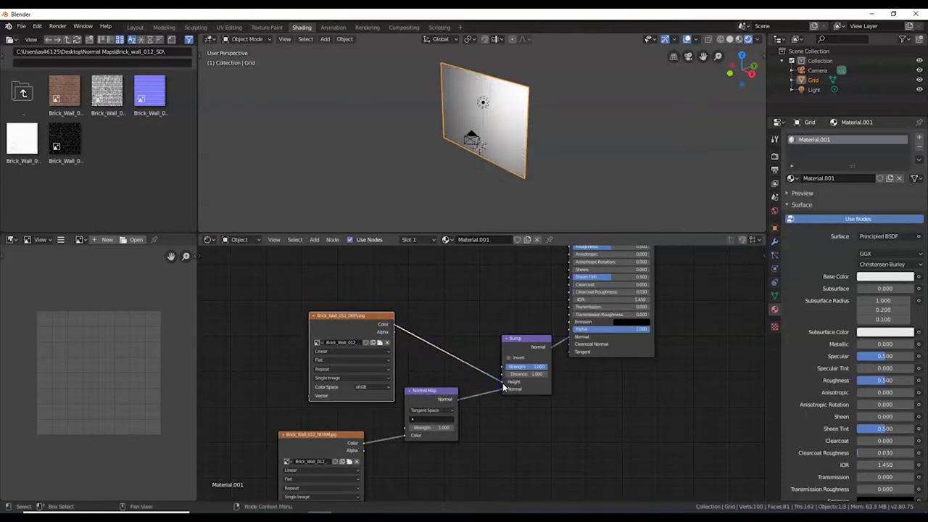
scroll(509, 124, "up", 1)
scroll(507, 124, "up", 3)
middle_click_drag(507, 124, 540, 145)
scroll(543, 129, "down", 2)
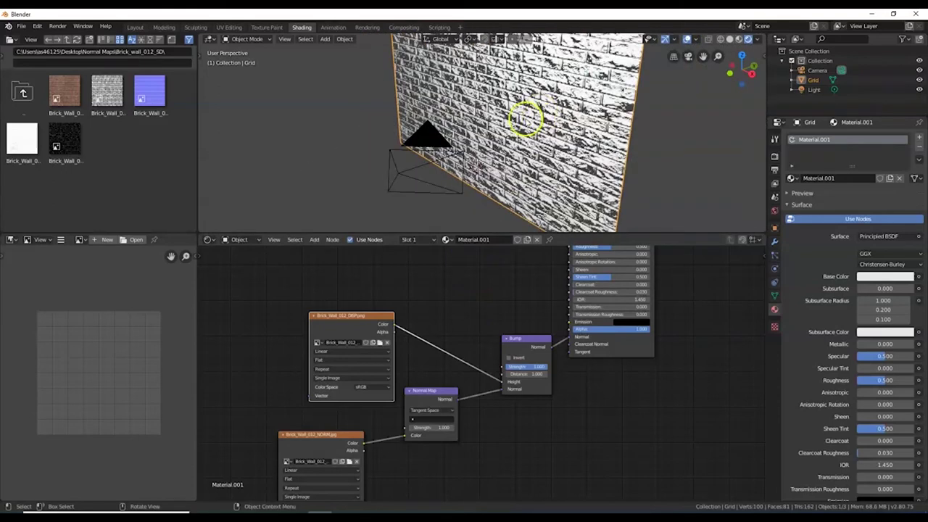
scroll(538, 129, "down", 2)
scroll(509, 278, "down", 3)
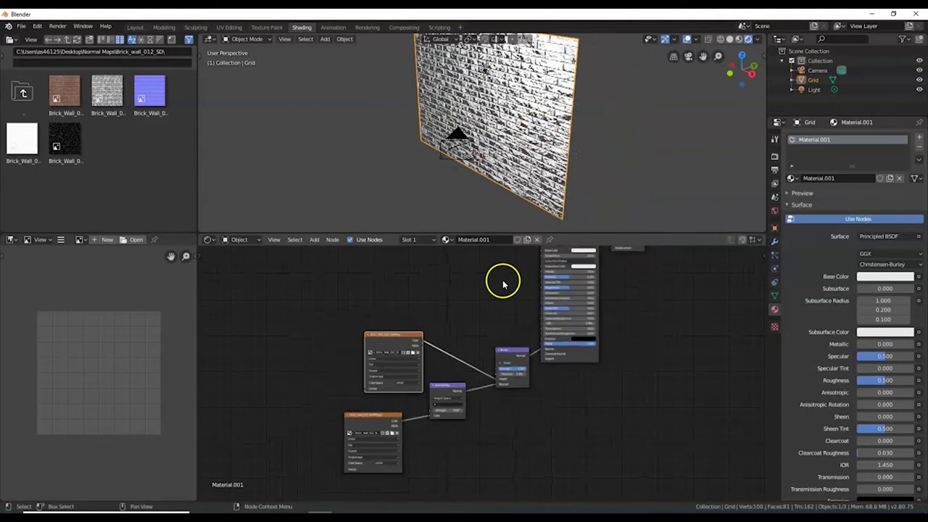
Step: Add Brick_Wall_012_COLOR.jpg as a texture node above the others and connect its Color output to the Principled BSDF's Base Color
middle_click_drag(503, 280, 506, 347)
scroll(510, 319, "down", 1)
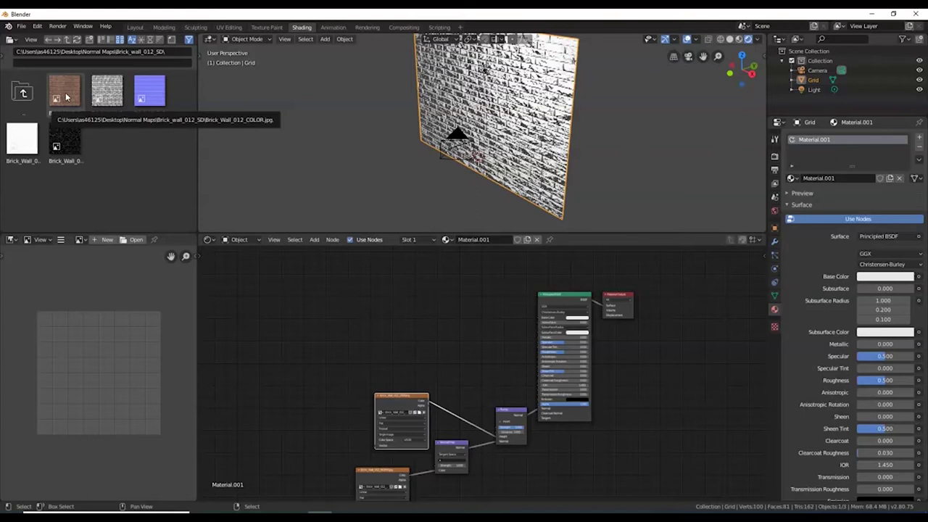
left_click_drag(65, 91, 438, 287)
left_click(440, 265)
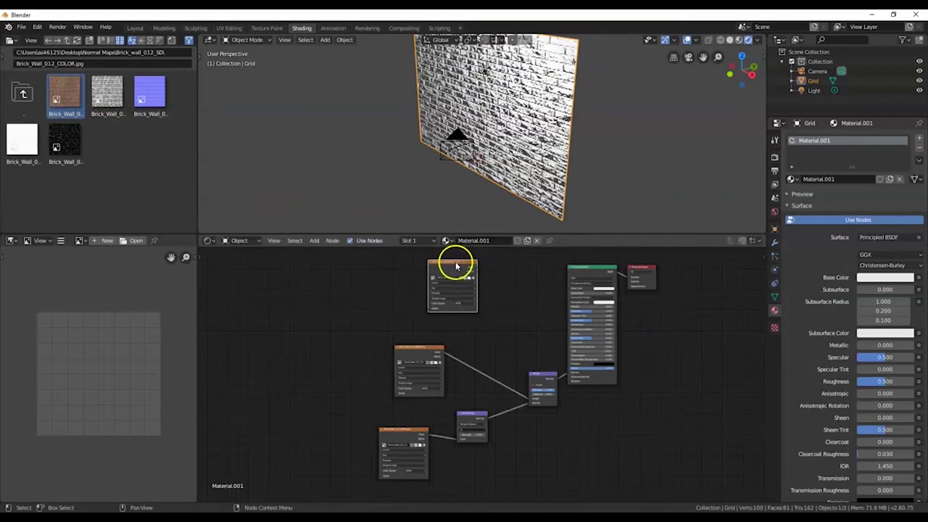
scroll(462, 274, "up", 1)
scroll(462, 273, "down", 1)
left_click_drag(477, 268, 493, 274)
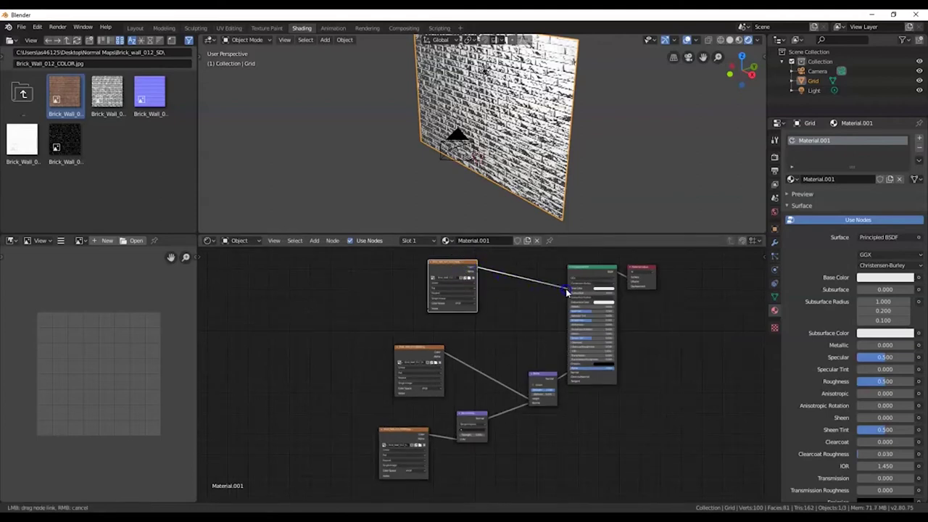
left_click_drag(566, 293, 567, 291)
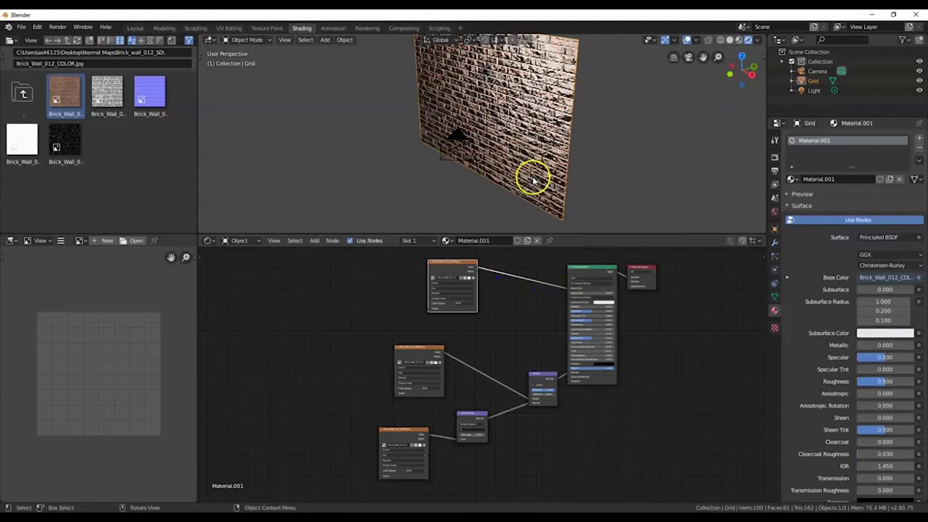
middle_click_drag(514, 116, 522, 166)
scroll(512, 143, "up", 3)
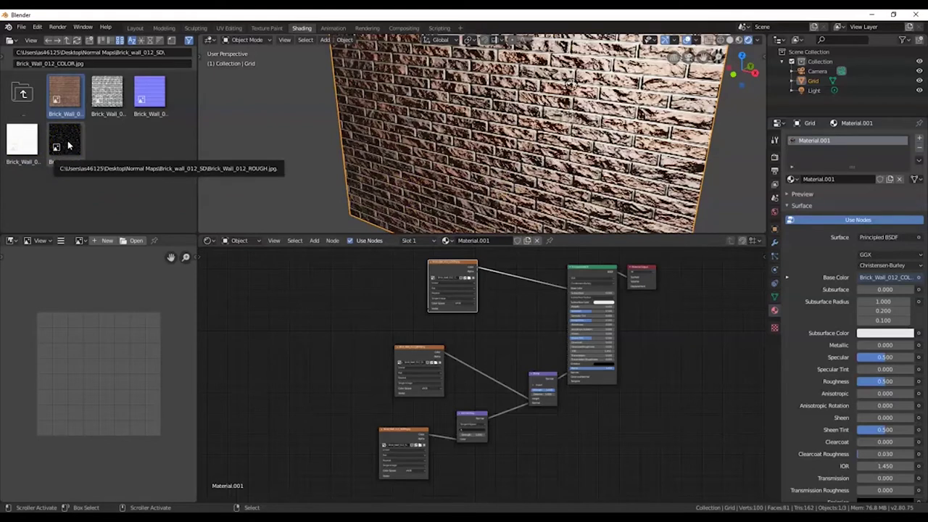
Step: Add Brick_Wall_012_ROUGH.jpg as an image texture node and move it between the displacement texture and the Principled BSDF
left_click_drag(67, 146, 517, 328)
left_click(537, 319)
scroll(540, 317, "up", 1)
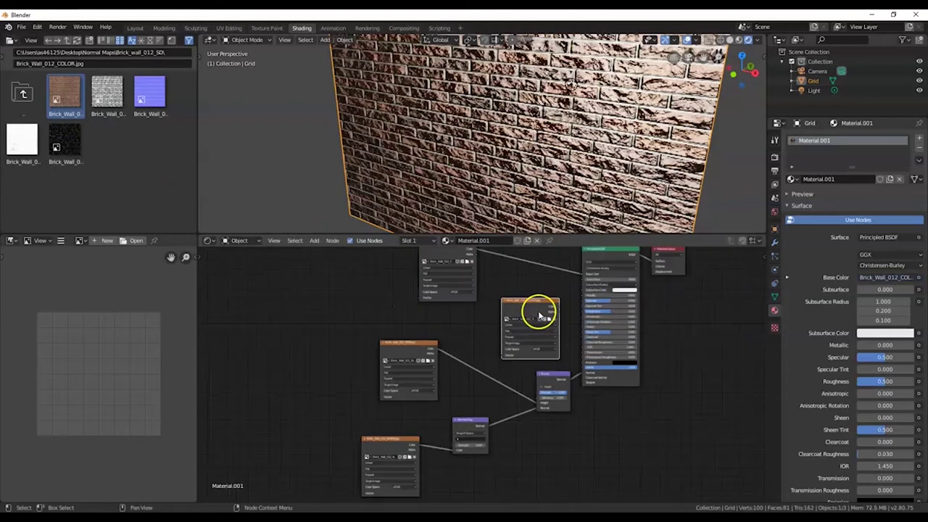
mouse_move(528, 302)
left_mouse_down()
mouse_move(482, 329)
mouse_move(510, 324)
mouse_move(543, 370)
mouse_move(543, 400)
mouse_move(493, 400)
left_mouse_up()
left_click_drag(436, 351, 437, 351)
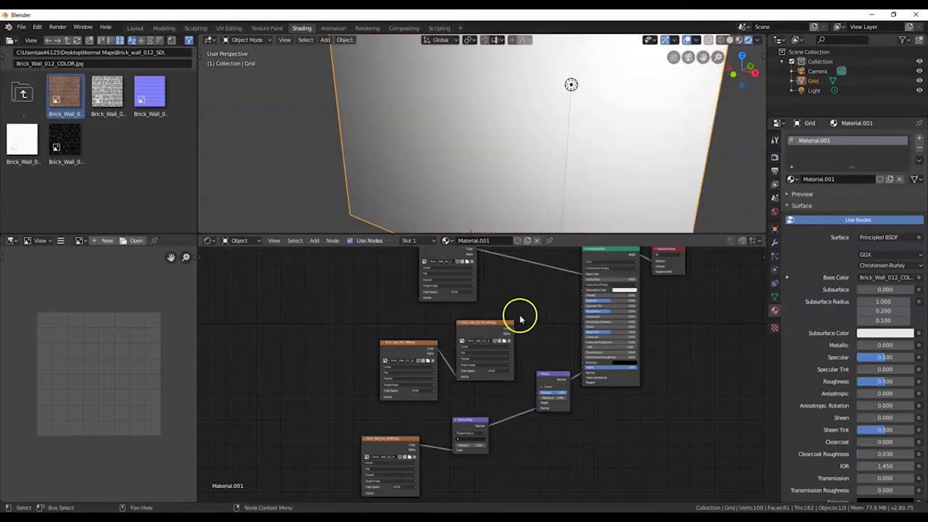
Step: Move the roughness texture node clear, reconnect the displacement Color output to the Bump node's Height and remove the stray link to the roughness Vector input
mouse_move(491, 323)
left_mouse_down()
mouse_move(529, 307)
mouse_move(537, 282)
left_mouse_up()
left_click(439, 351)
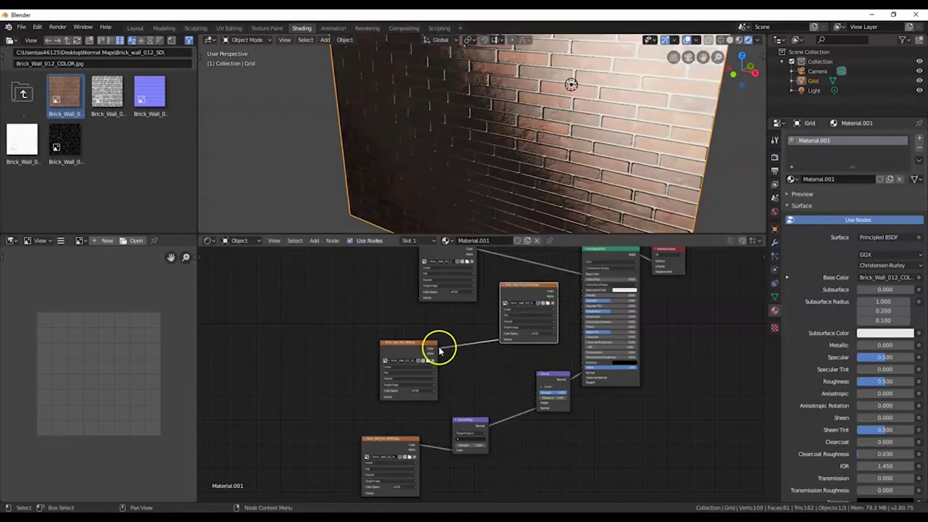
left_click_drag(437, 351, 537, 401)
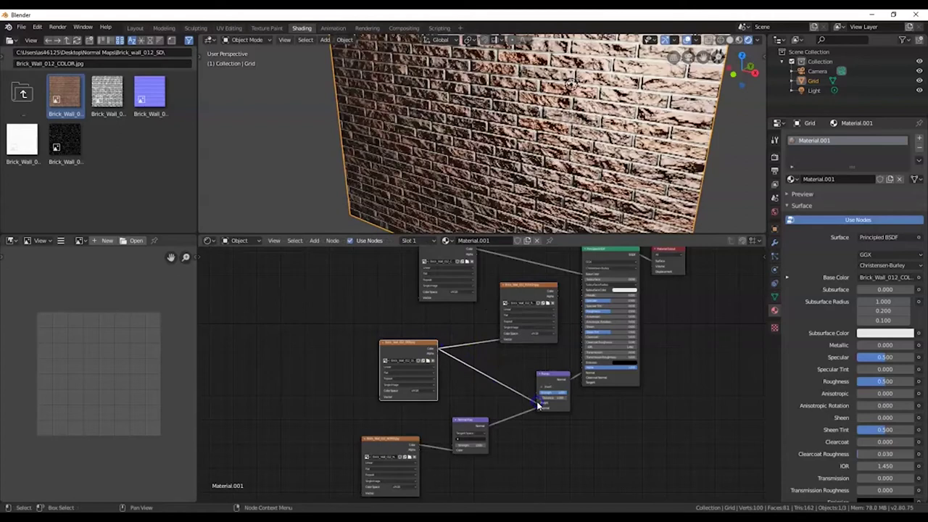
left_click_drag(500, 338, 493, 344)
Step: Connect the Brick_Wall_012_ROUGH.jpg Color output to the Principled BSDF's Roughness and reposition the roughness texture node
left_click(557, 293)
left_click_drag(560, 293, 580, 312)
left_click(526, 287)
left_click_drag(524, 284, 520, 299)
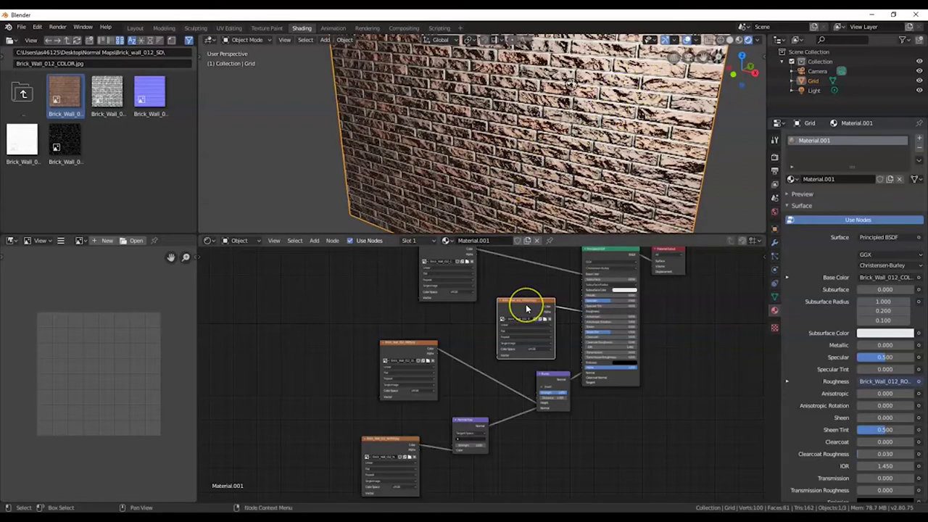
Step: Assign UVMap as the UV map of the Normal Map node
middle_click_drag(514, 200, 503, 207)
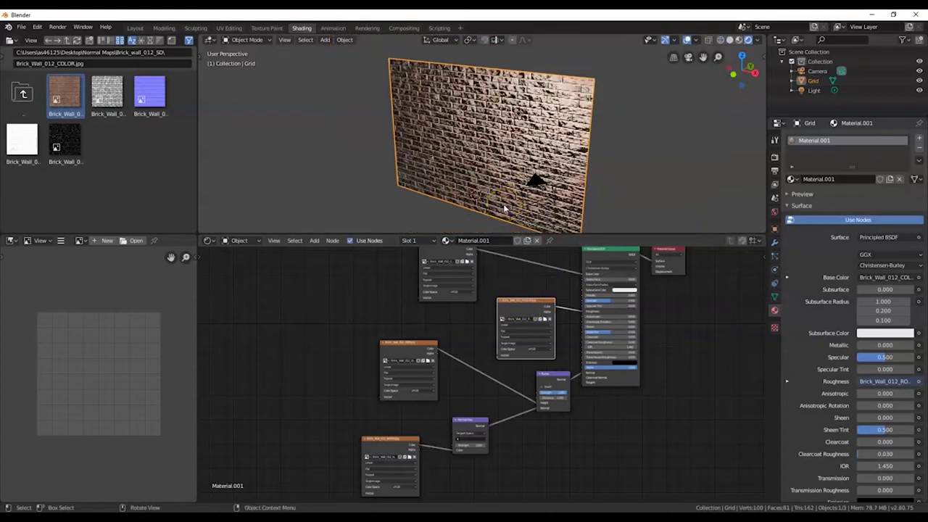
scroll(472, 427, "up", 2)
middle_click_drag(472, 432, 485, 357)
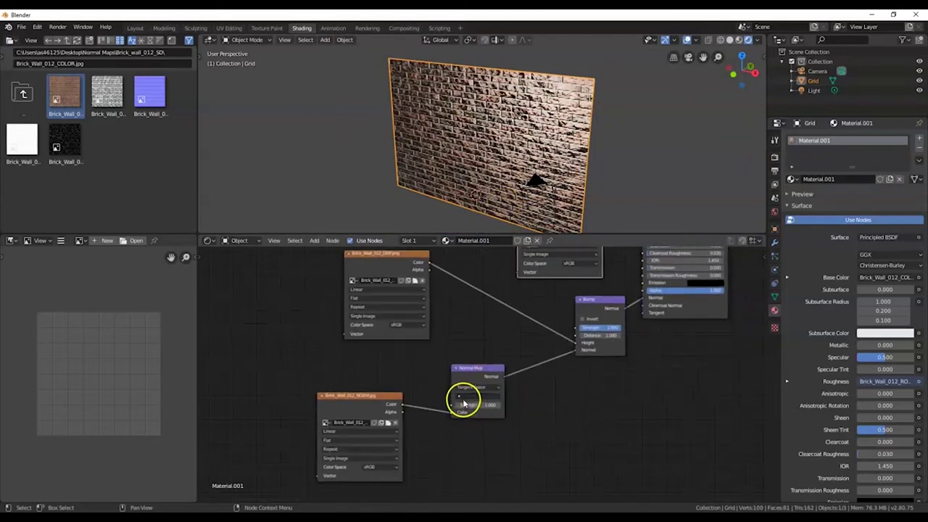
left_click(471, 396)
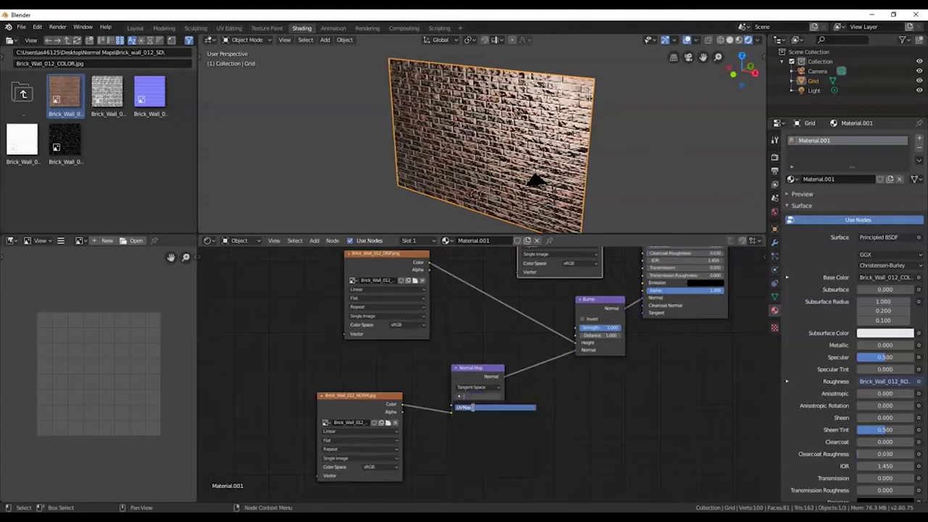
left_click(473, 407)
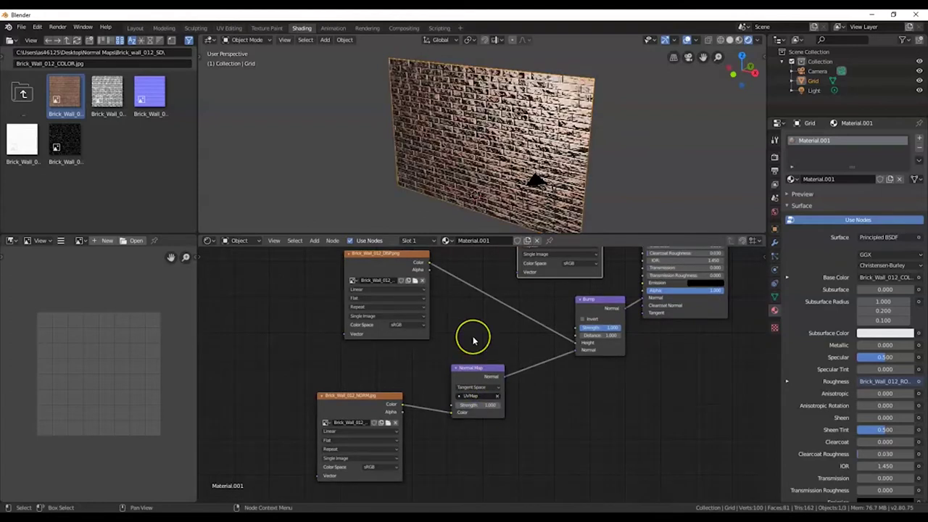
Step: Set the Color Space of the Brick_Wall_012_DISP.png texture node to Non-Color
scroll(473, 339, "down", 3)
mouse_move(478, 353)
middle_mouse_down()
mouse_move(424, 253)
mouse_move(472, 295)
mouse_move(476, 365)
middle_mouse_up()
scroll(467, 341, "up", 4)
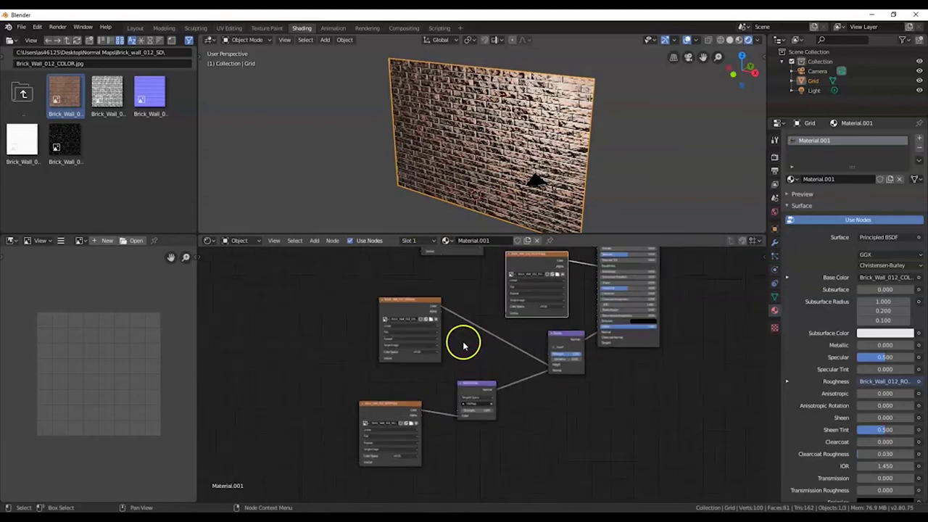
middle_click_drag(459, 316, 461, 339)
left_click(403, 348)
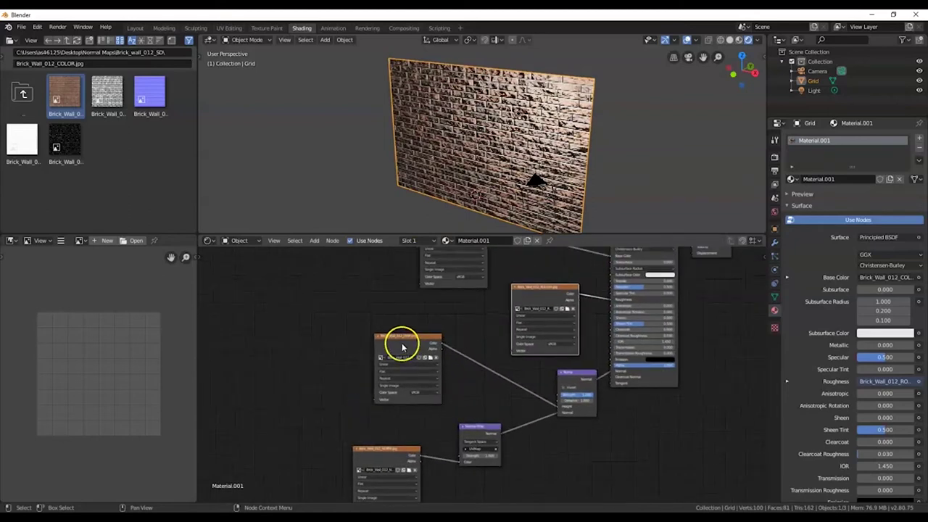
left_click(457, 334)
left_click(552, 291)
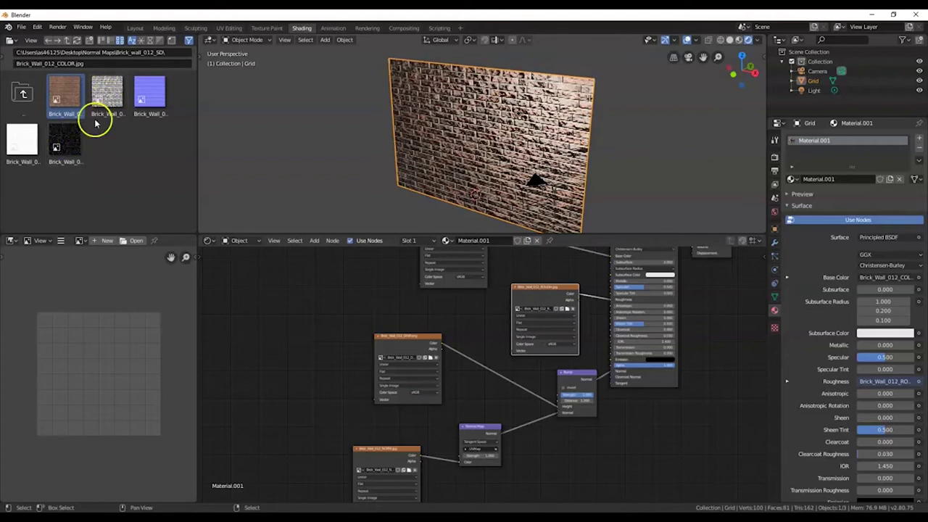
left_click(425, 392)
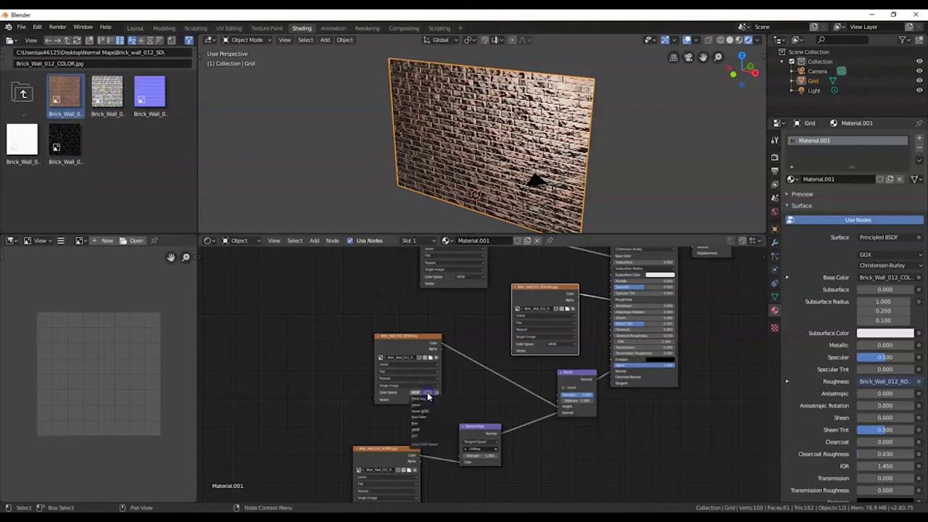
left_click(424, 416)
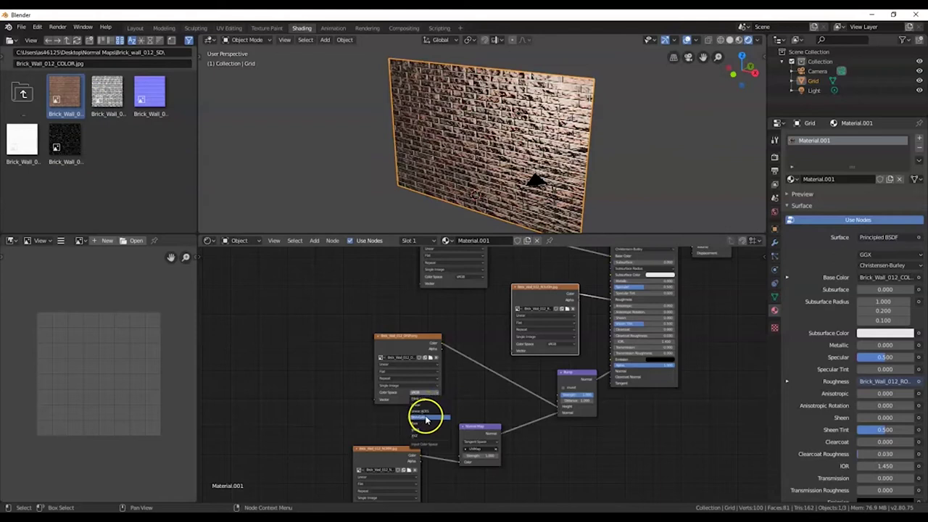
Step: Set the Color Space of the Brick_Wall_012_ROUGH.jpg texture node to Non-Color
scroll(451, 378, "up", 2)
scroll(451, 379, "up", 2)
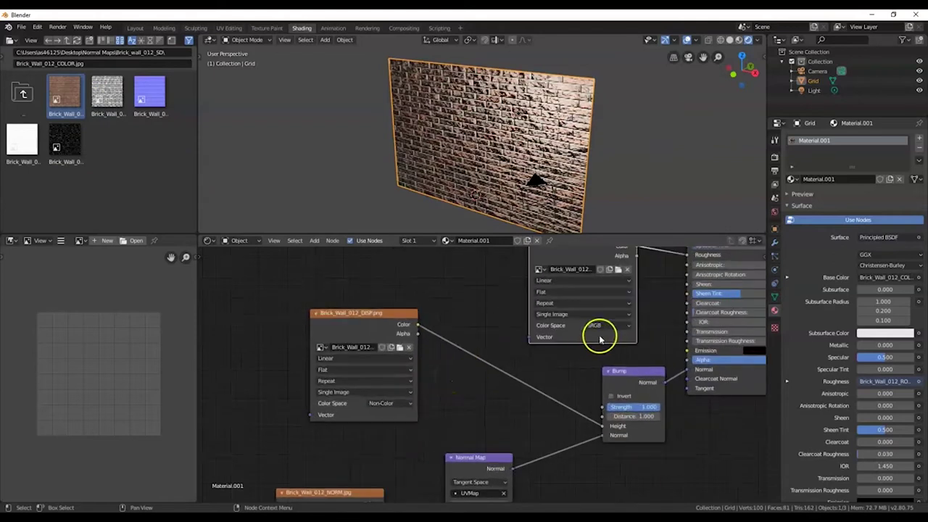
middle_click_drag(563, 356, 528, 404)
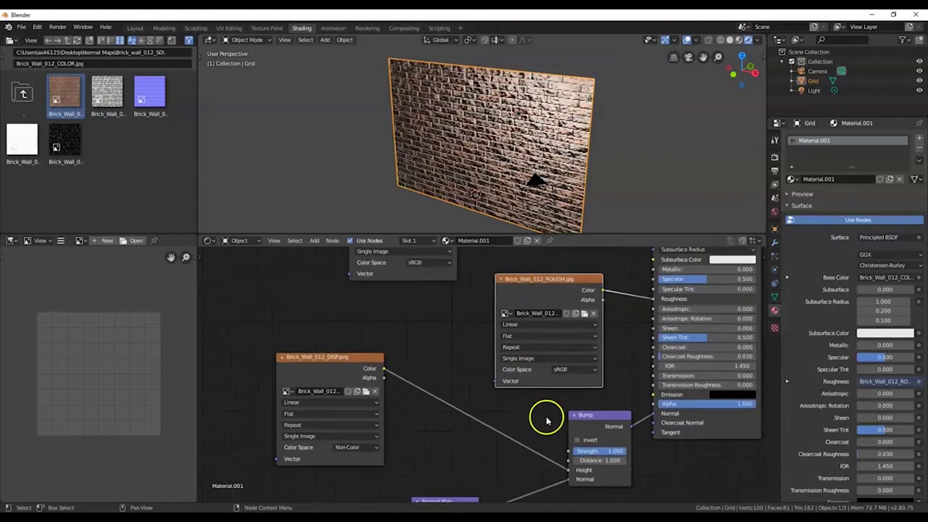
left_click(572, 370)
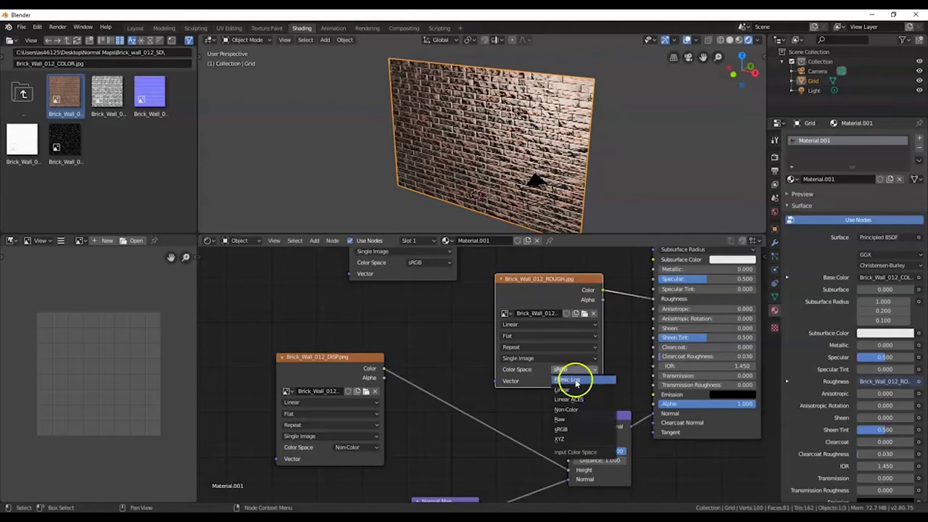
left_click(574, 412)
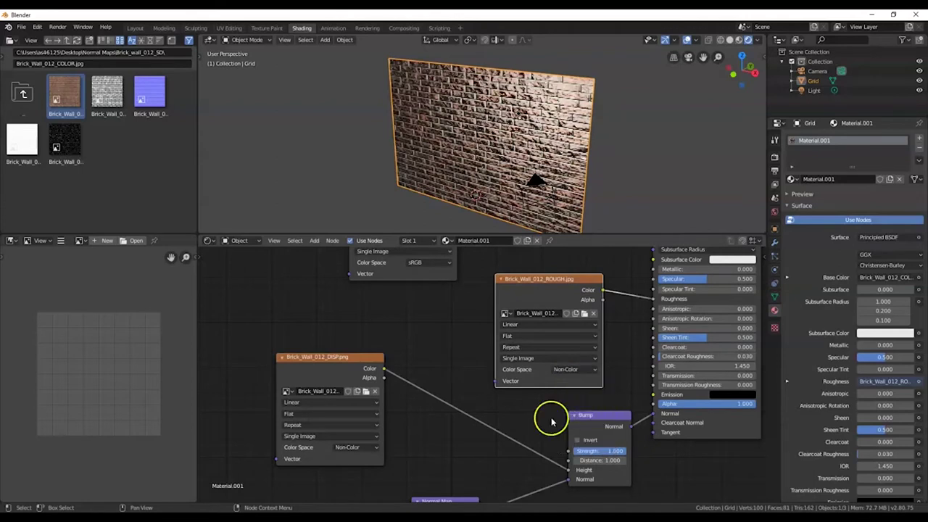
Step: Try a Strength of 0.5 on the Bump node and check the brick wall up close
scroll(452, 445, "down", 1)
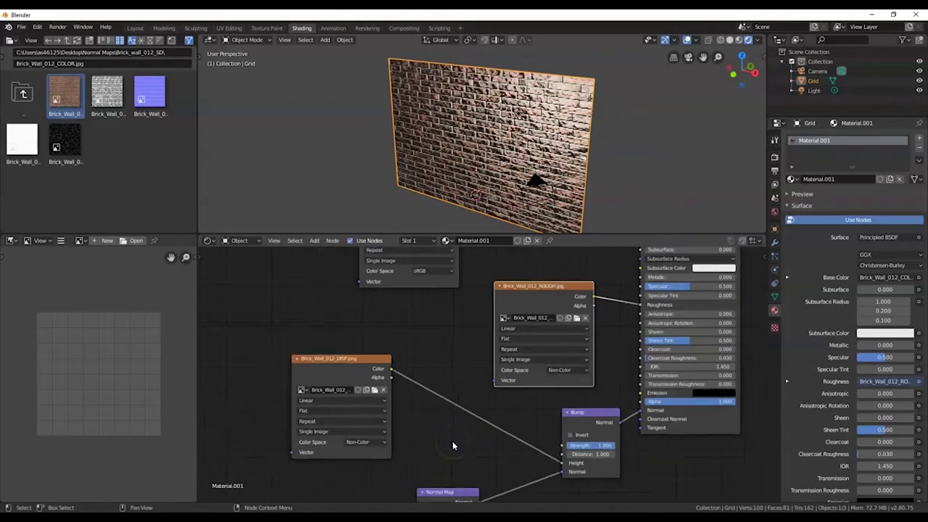
middle_click_drag(453, 445, 454, 362)
left_click(595, 355)
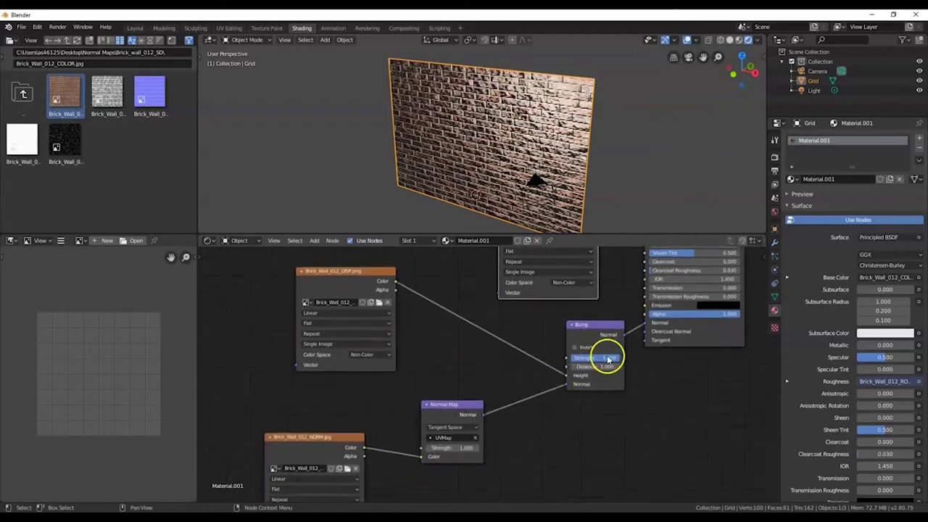
left_click_drag(607, 360, 600, 358)
left_click(606, 358)
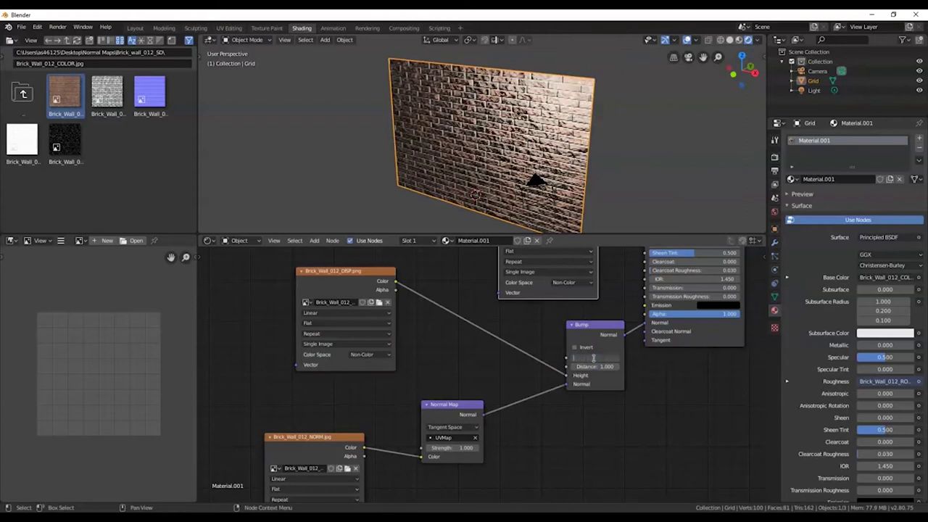
type("0.5")
key("Return")
middle_click_drag(522, 203, 529, 190)
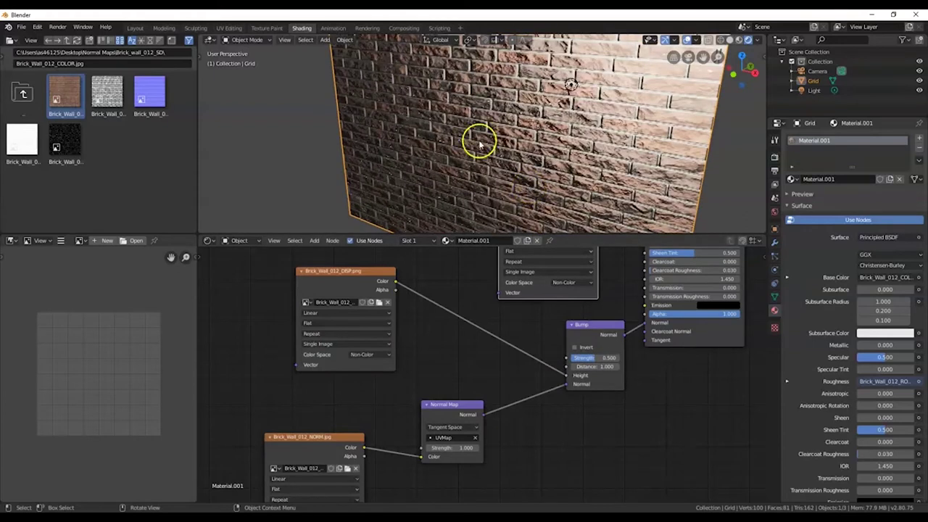
Step: Set the Bump node's Strength to 0.1 and check the relief on the wall
left_click(596, 357)
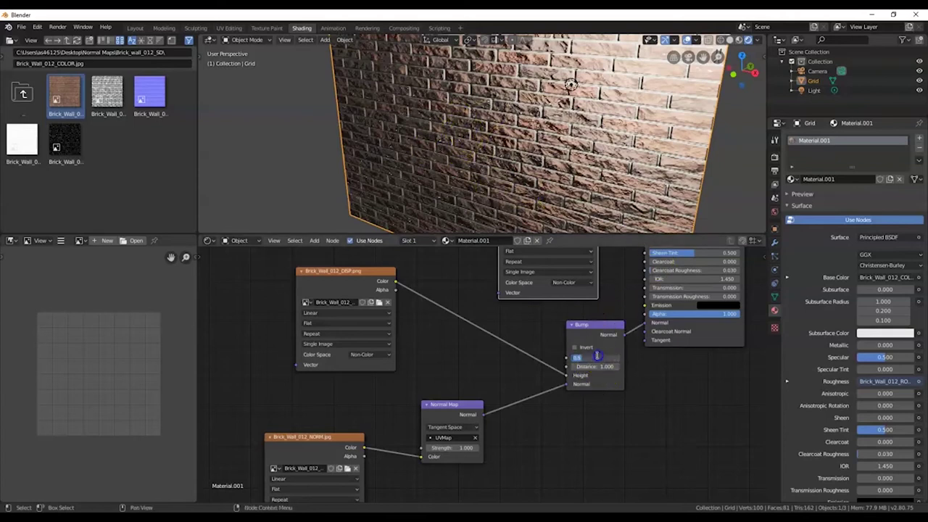
type(".1")
key("Return")
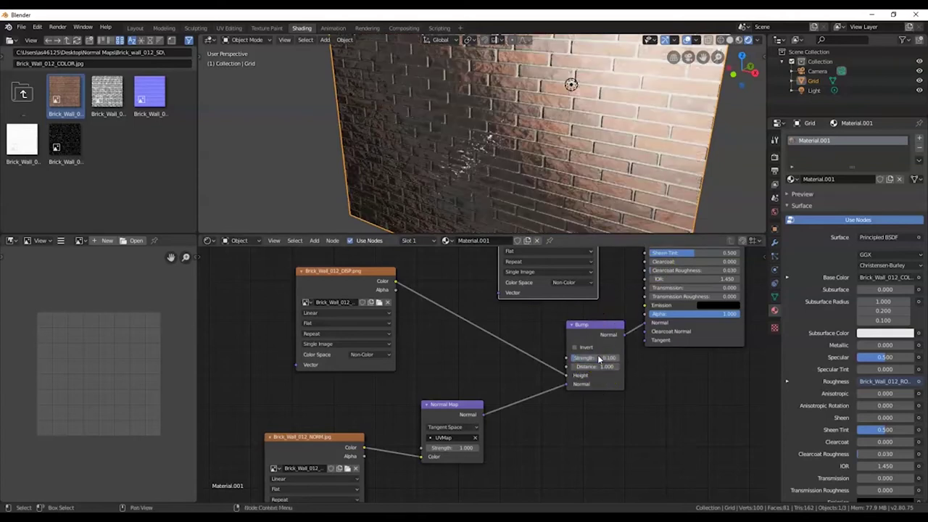
middle_click_drag(596, 93, 493, 83)
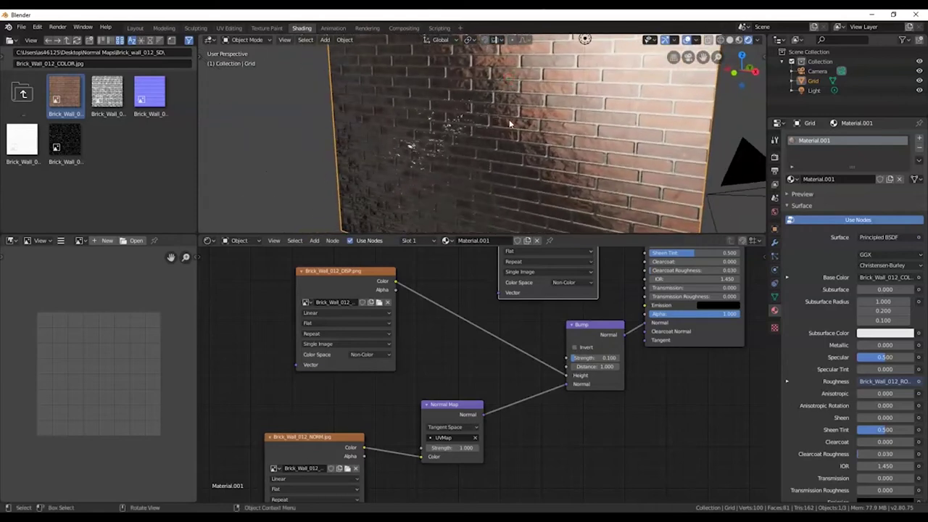
Step: Set the Normal Map node's Strength to 0.5 and check the wall from other angles
left_click(461, 448)
type("0.5")
key("Return")
mouse_move(481, 118)
middle_mouse_down()
mouse_move(500, 99)
mouse_move(468, 102)
middle_mouse_up()
middle_click_drag(512, 145, 482, 151)
Step: Set the Bump node's Distance to 0.5 and inspect the whole brick wall
left_click(596, 366)
key("Return")
middle_click_drag(586, 159, 562, 165)
middle_click_drag(602, 166, 557, 150)
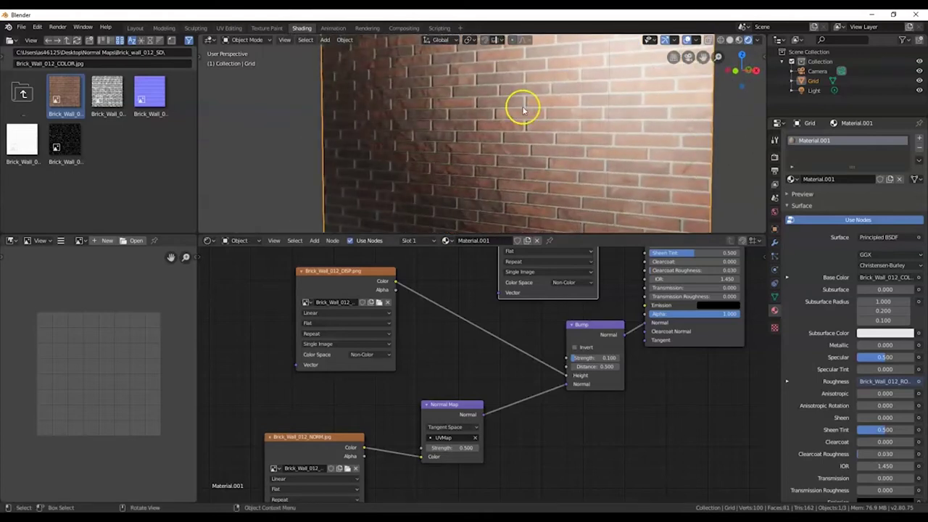
scroll(563, 128, "down", 5)
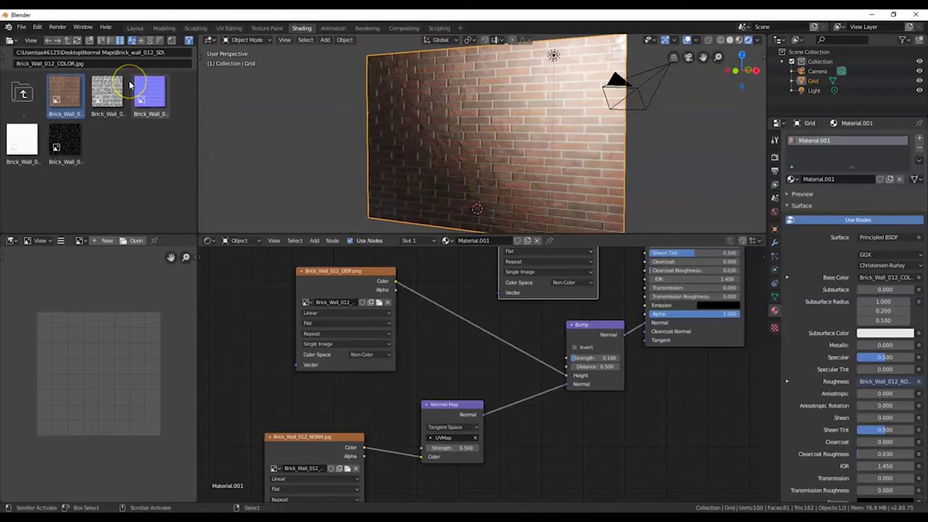
Step: Switch to the Layout workspace, show the viewport in Rendered shading and examine the brick wall from several angles
left_click(134, 27)
middle_click_drag(550, 257, 444, 230)
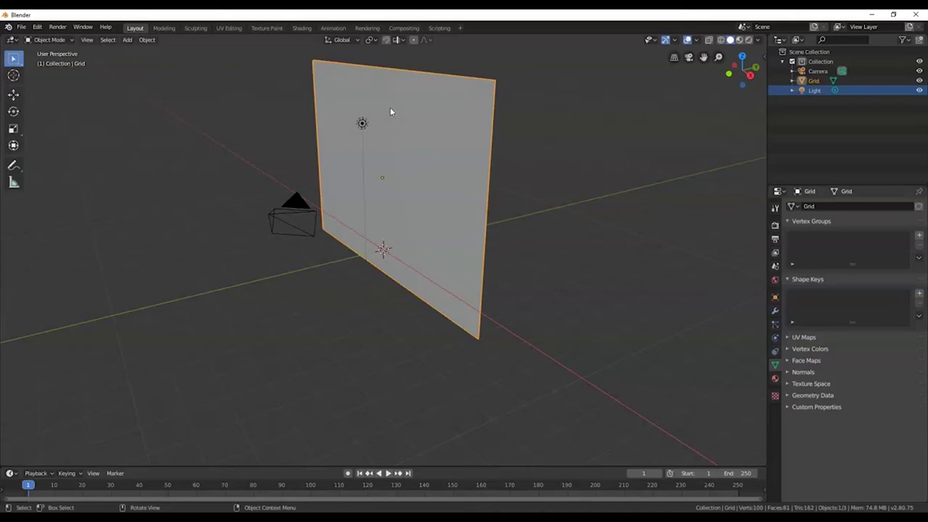
key("z")
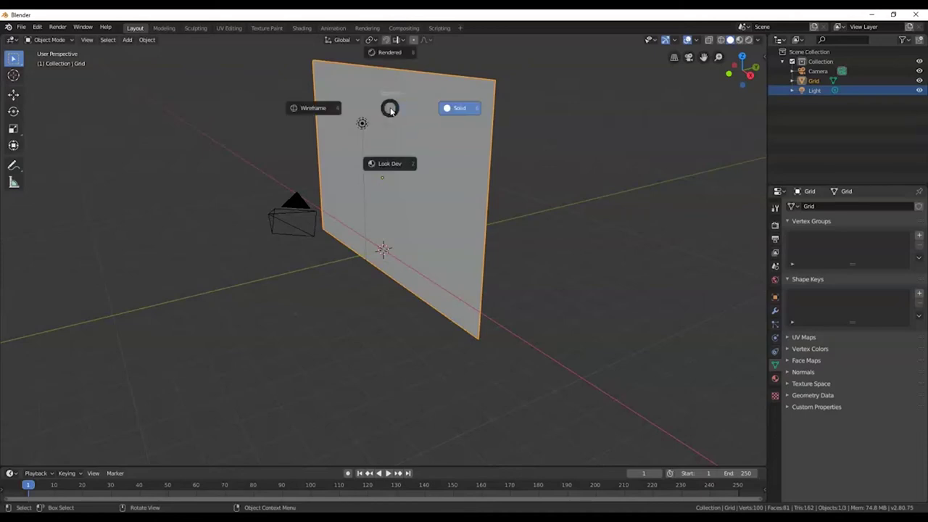
left_click(390, 55)
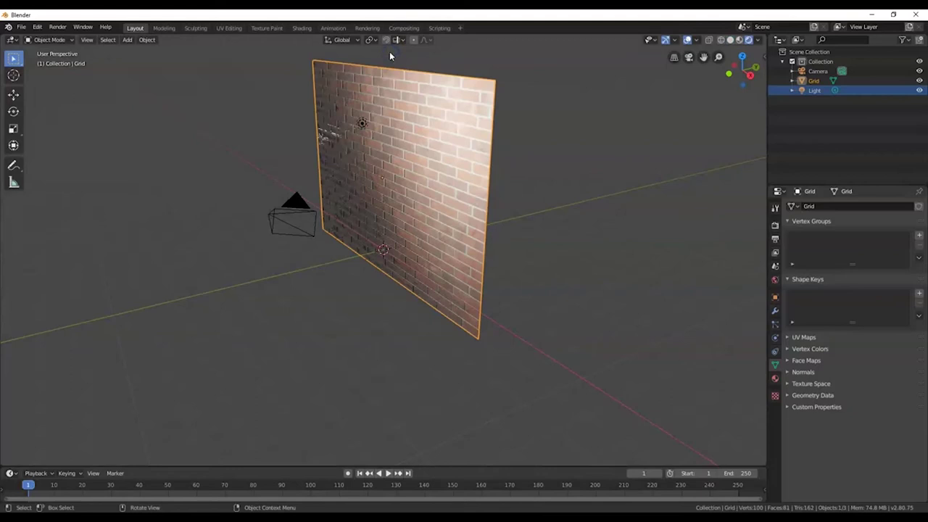
middle_click_drag(425, 200, 454, 142)
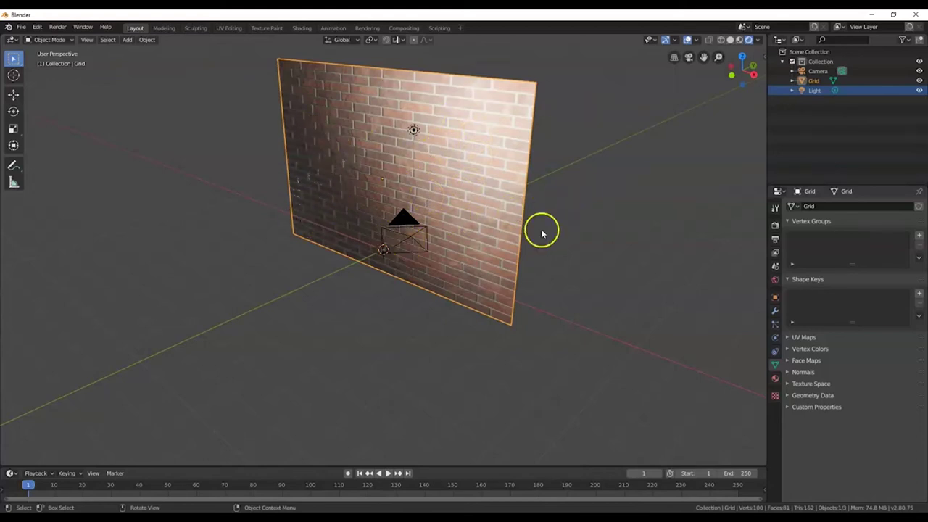
middle_click_drag(466, 259, 431, 220)
middle_click_drag(495, 193, 520, 190)
middle_click_drag(400, 180, 421, 114)
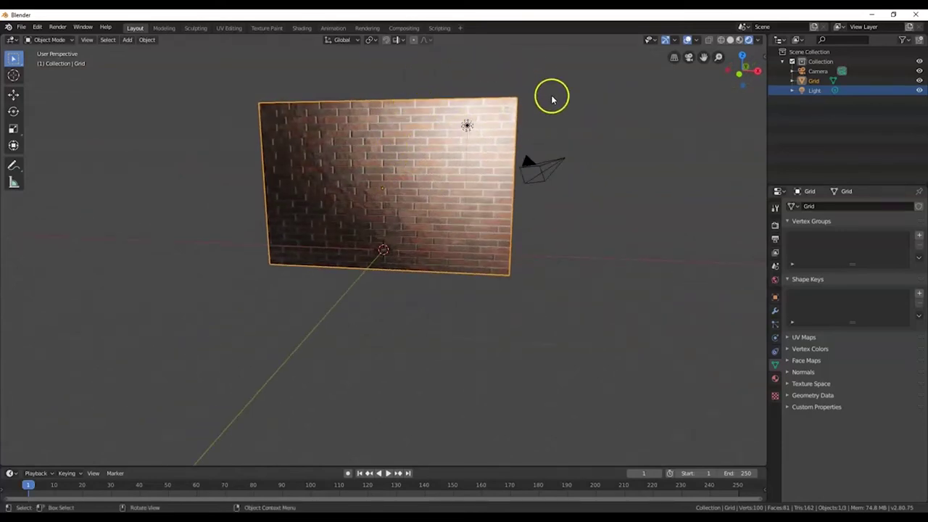
middle_click_drag(548, 194, 555, 201)
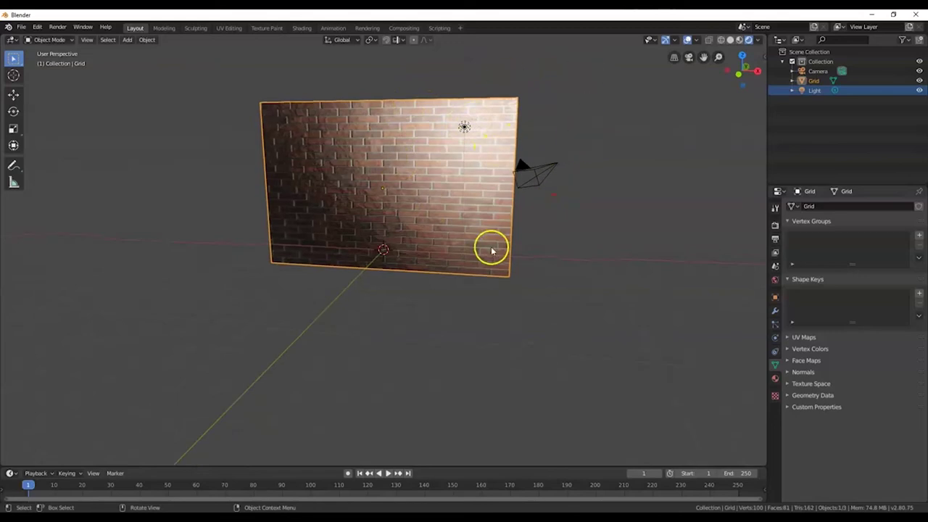
Step: Duplicate the brick wall 12 m along the global X axis and inspect the seam between the two walls
middle_click_drag(491, 248, 464, 261)
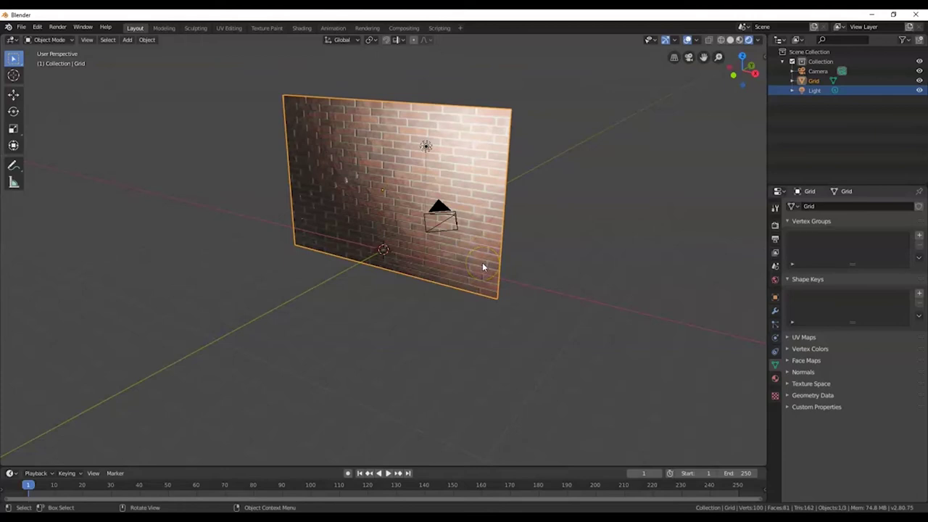
key("shift+d")
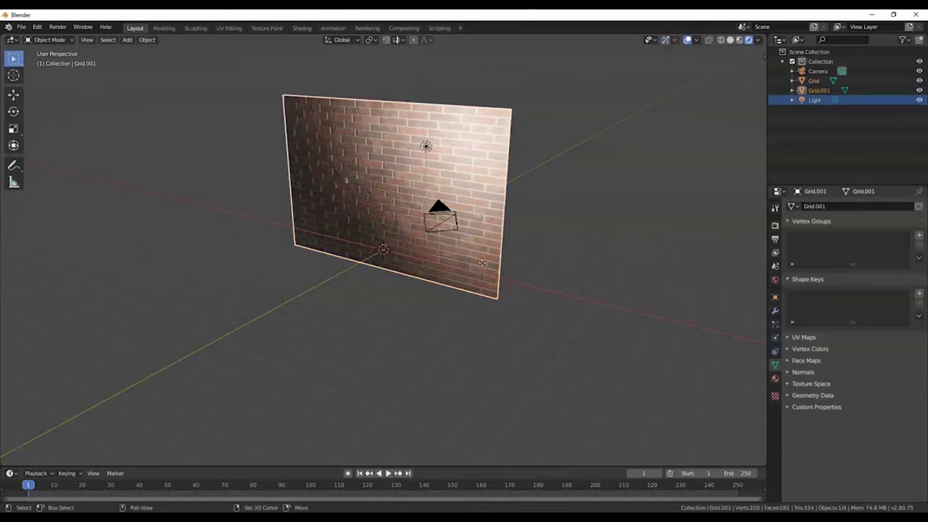
key("x")
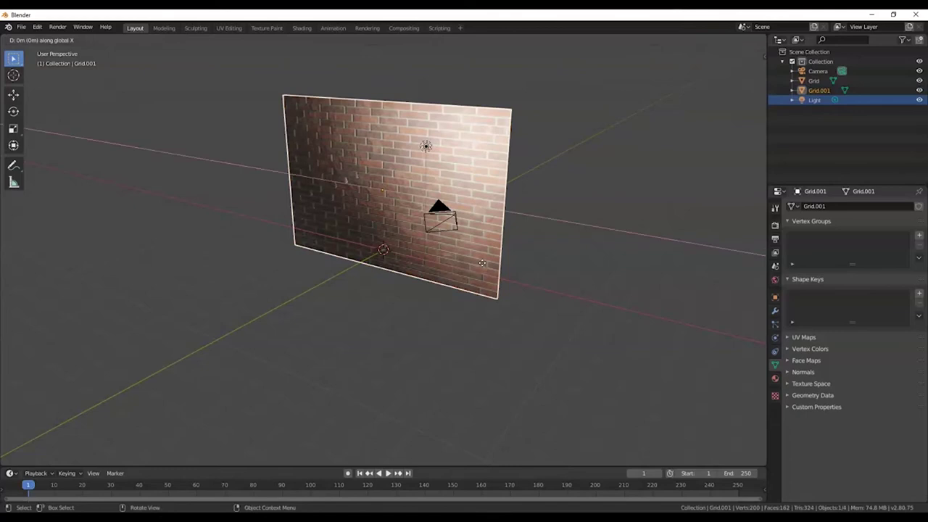
type("12")
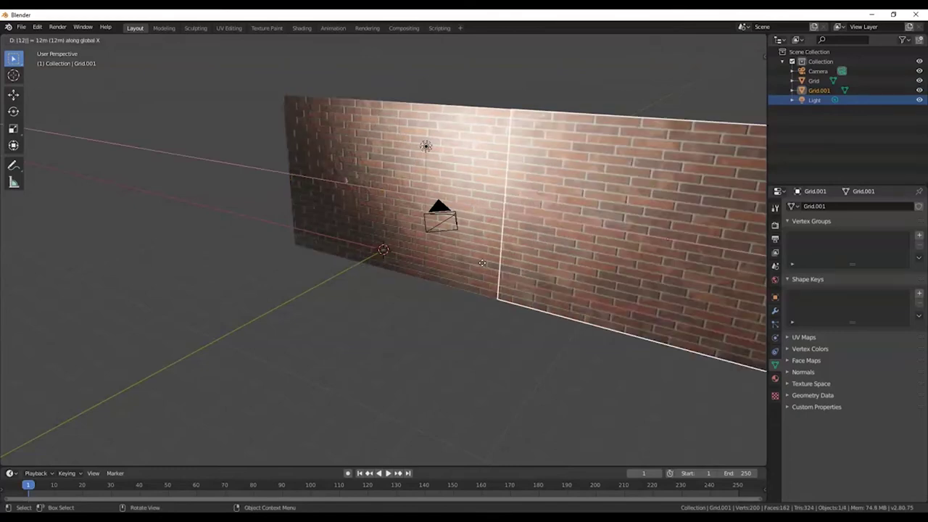
key("Return")
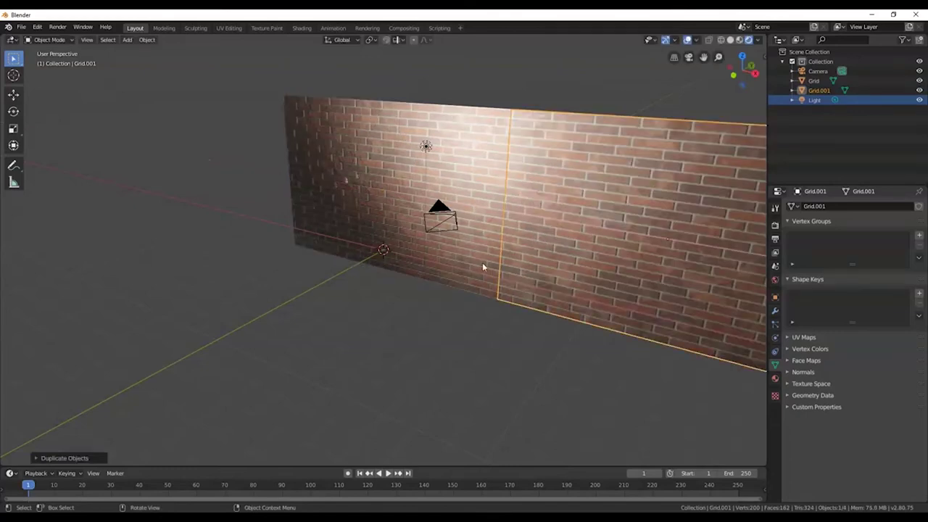
scroll(501, 271, "down", 3)
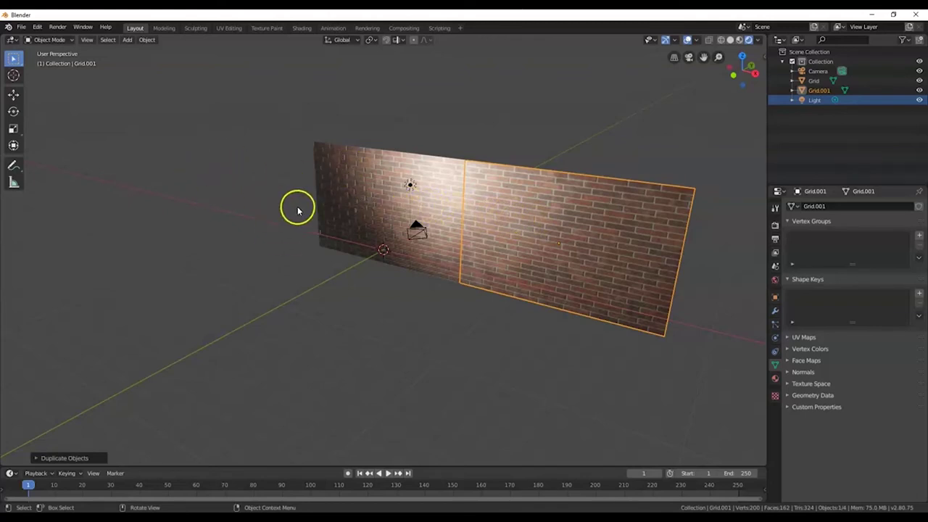
scroll(500, 200, "up", 3)
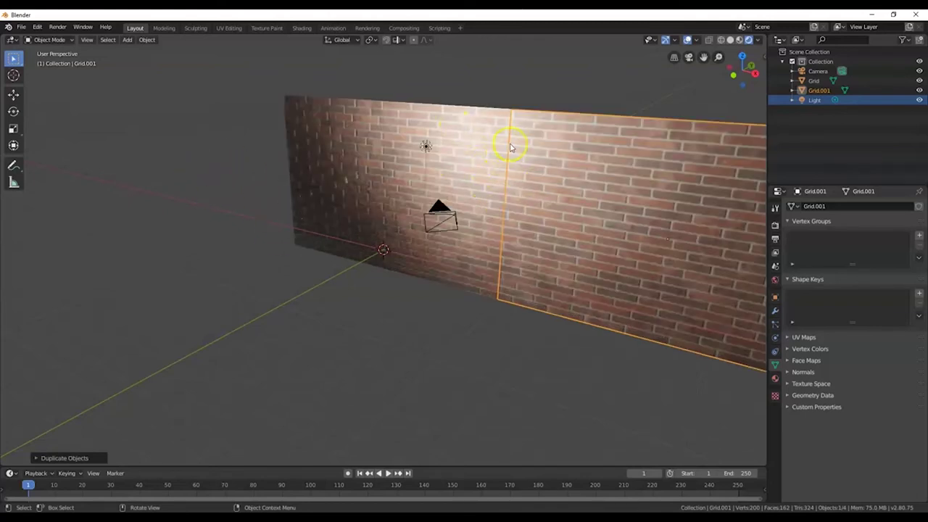
Step: Select the second wall panel and duplicate it -24 m along the global X axis
left_click(426, 146)
left_click(628, 193)
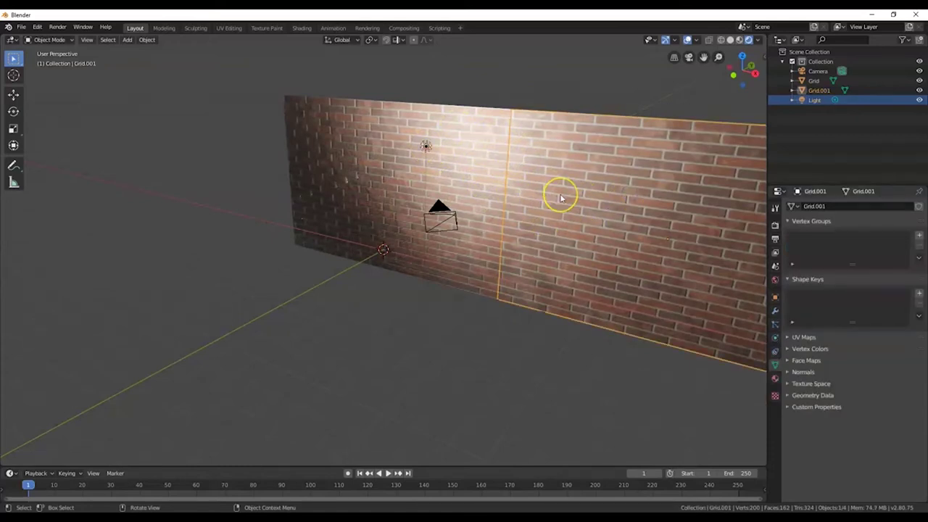
key("shift+d")
key("x")
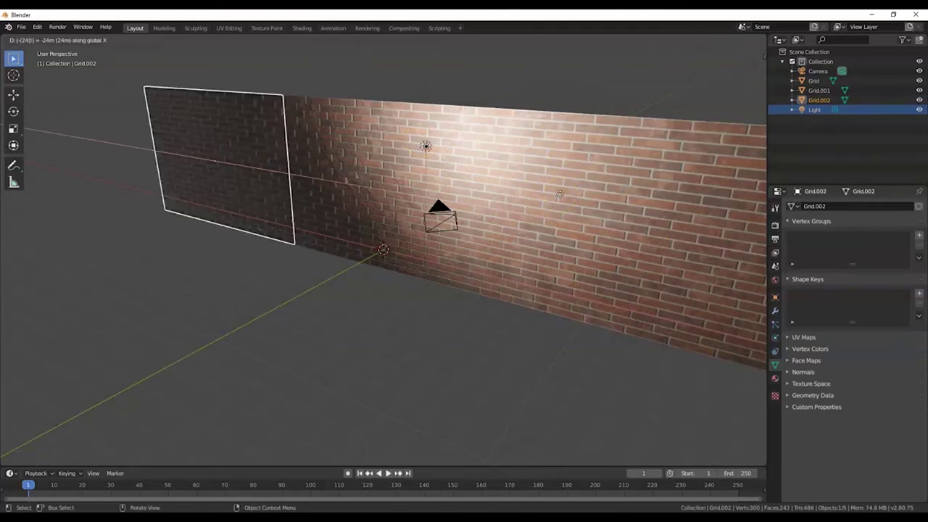
Step: Place the duplicated brick section 24 m in negative X and join all three sections into one wall
key("Return")
middle_click_drag(526, 209, 505, 251)
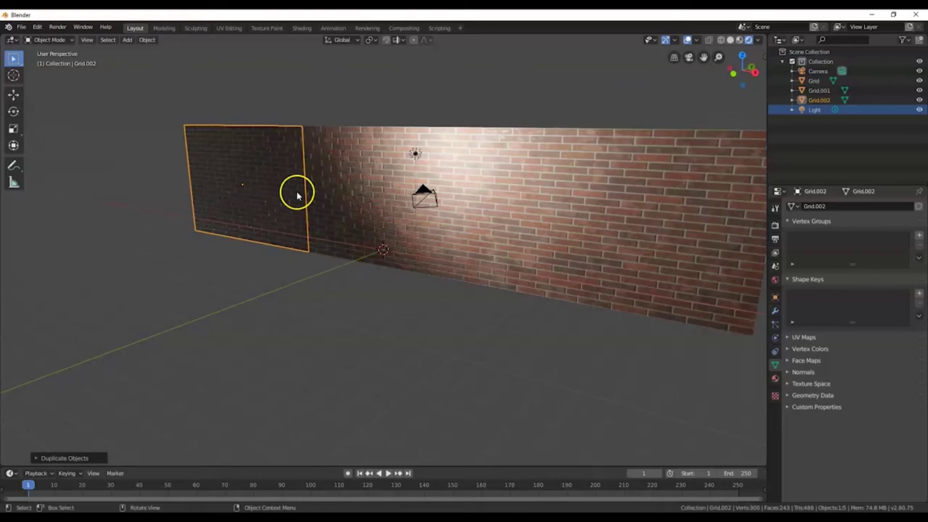
left_click(355, 151, "shift")
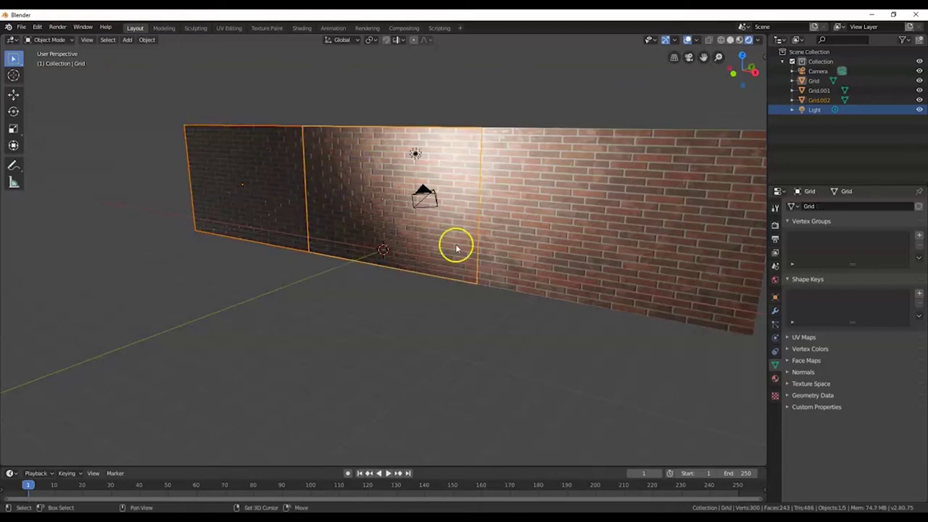
left_click(578, 177, "shift")
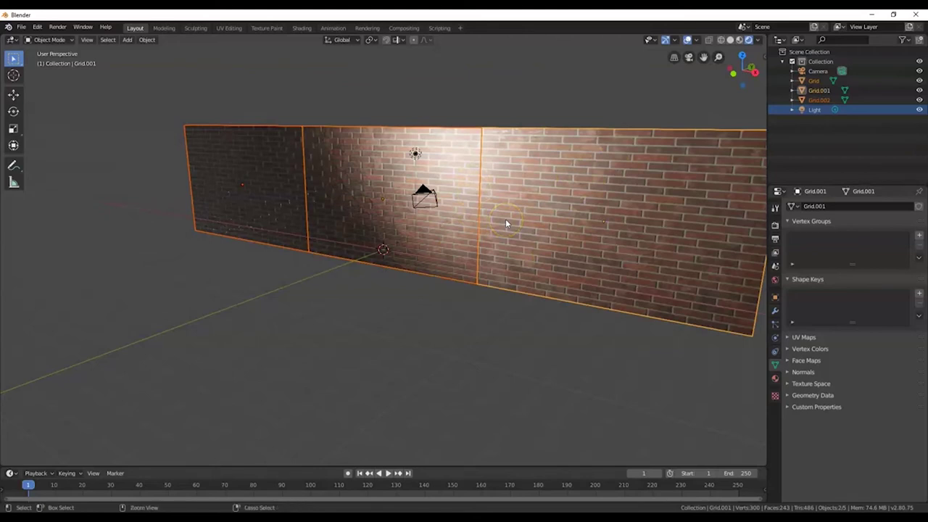
key("ctrl+j")
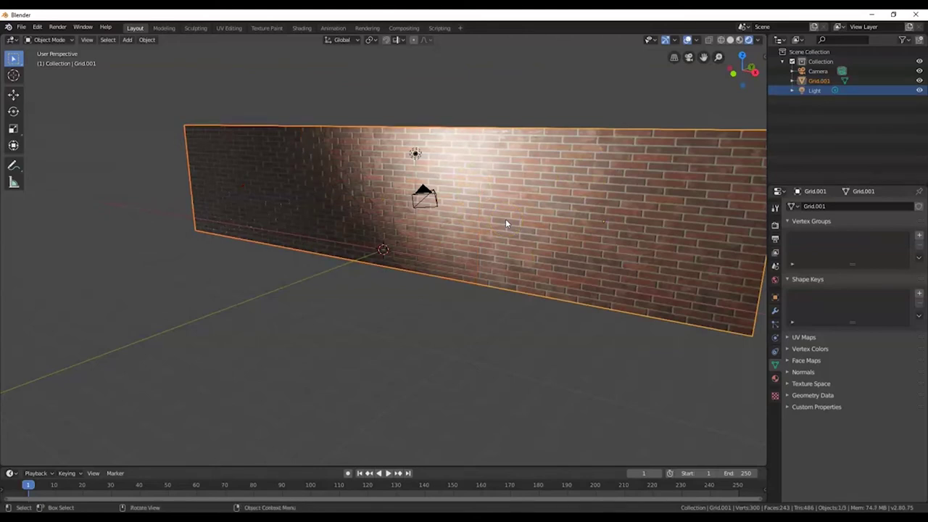
Step: Duplicate the joined brick wall 8 m upward along Z
middle_click_drag(359, 211, 312, 205)
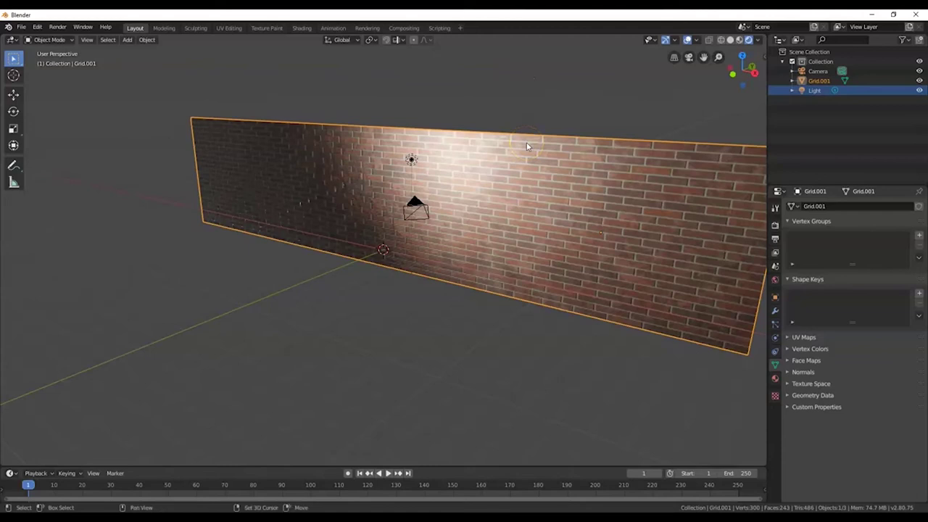
key("shift+d")
type("z")
type("8")
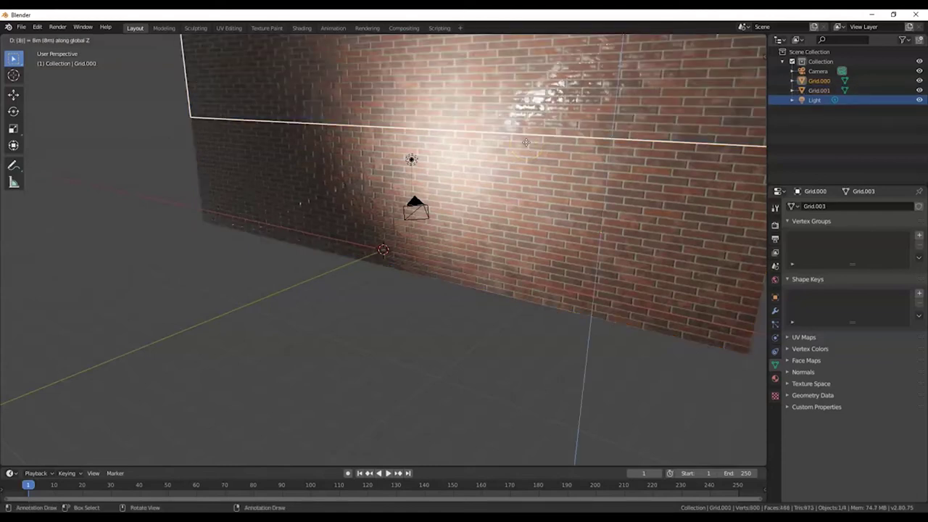
key("Return")
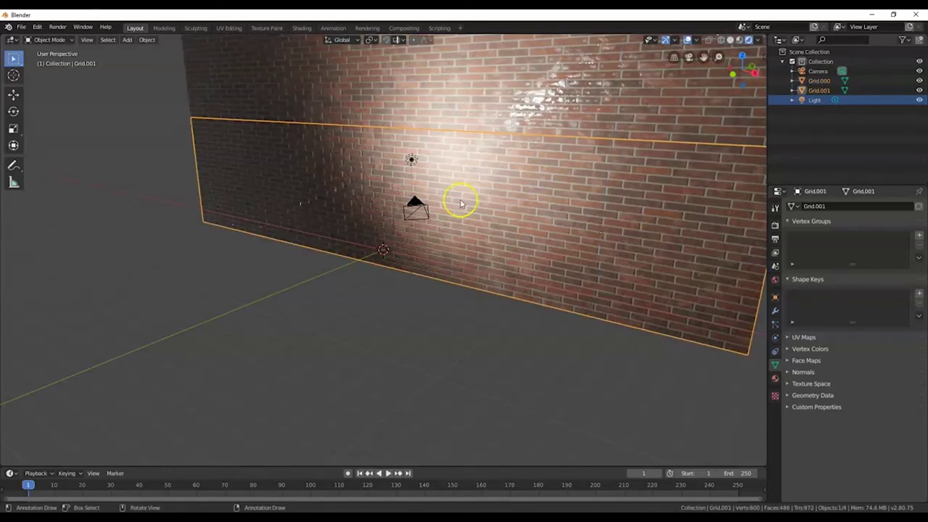
Step: Join the upper and lower brick walls into a single object
left_click(411, 159)
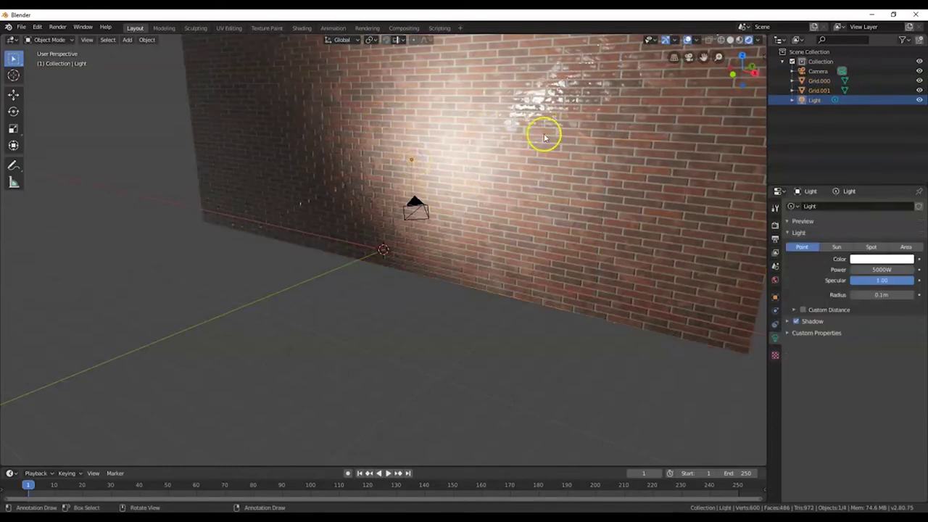
scroll(543, 150, "down", 3)
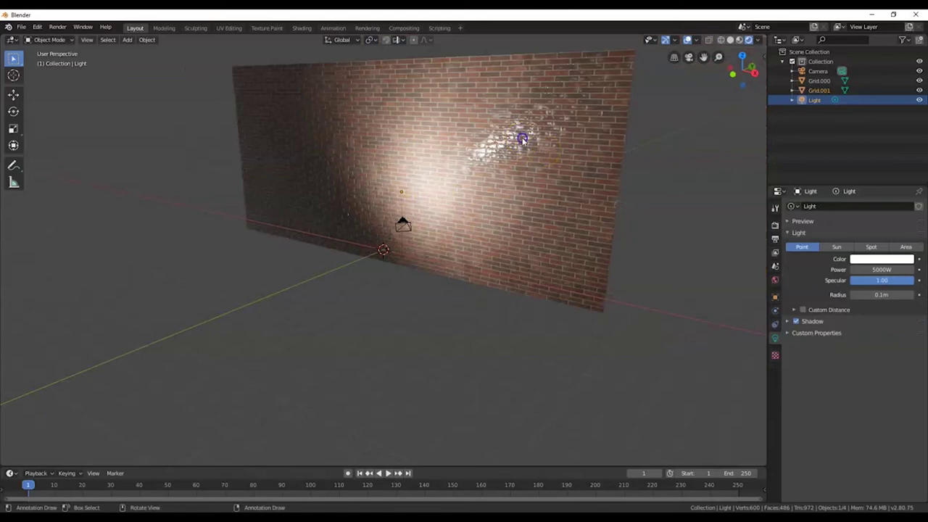
left_click(523, 142)
left_click(515, 195, "shift")
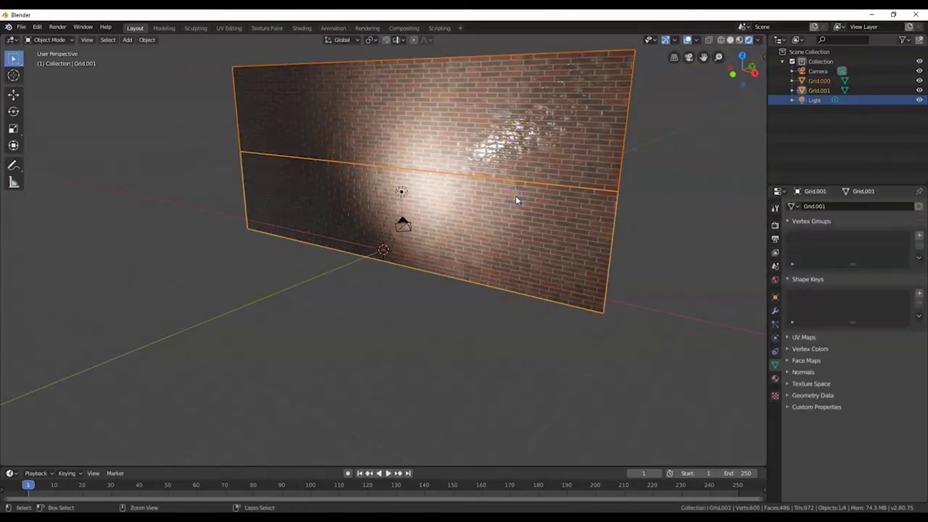
key("ctrl+j")
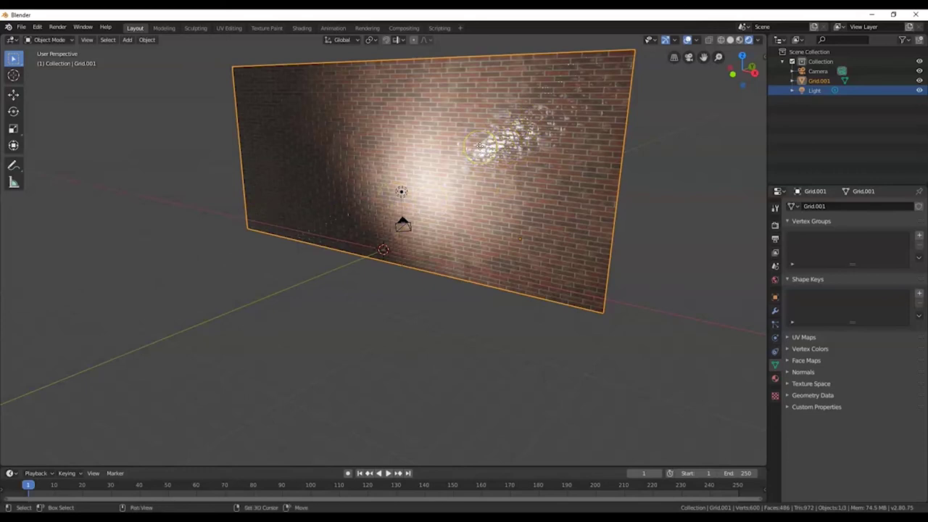
Step: Duplicate the brick wall in place and rotate the copy 90 degrees around Z
key("shift+d")
key("r")
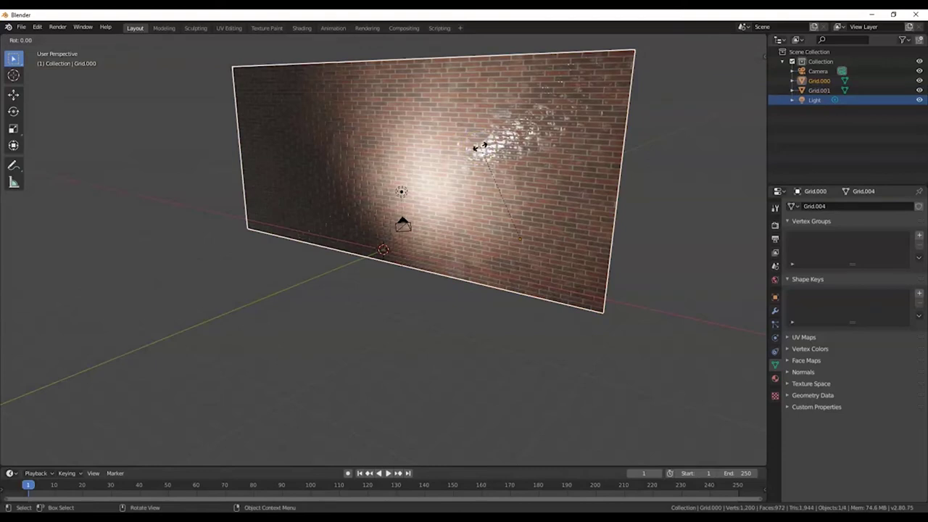
type("z")
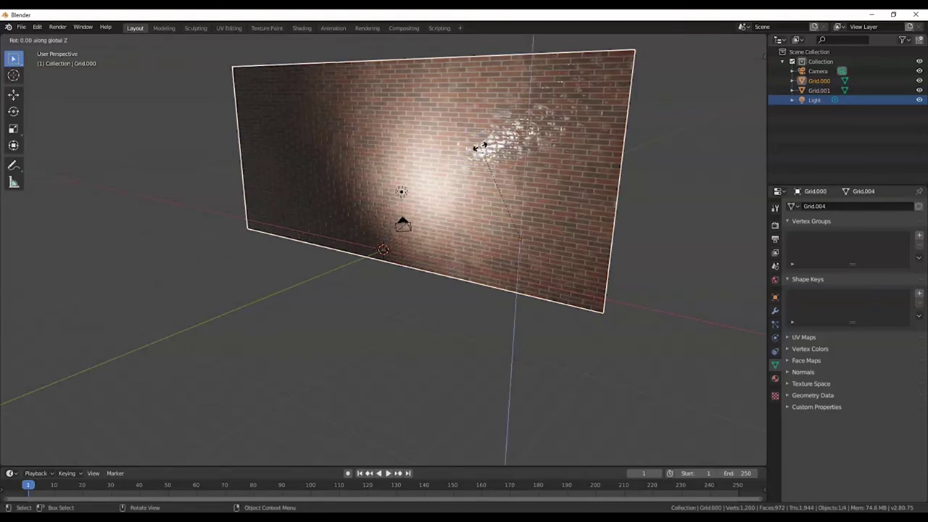
type("90")
key("Return")
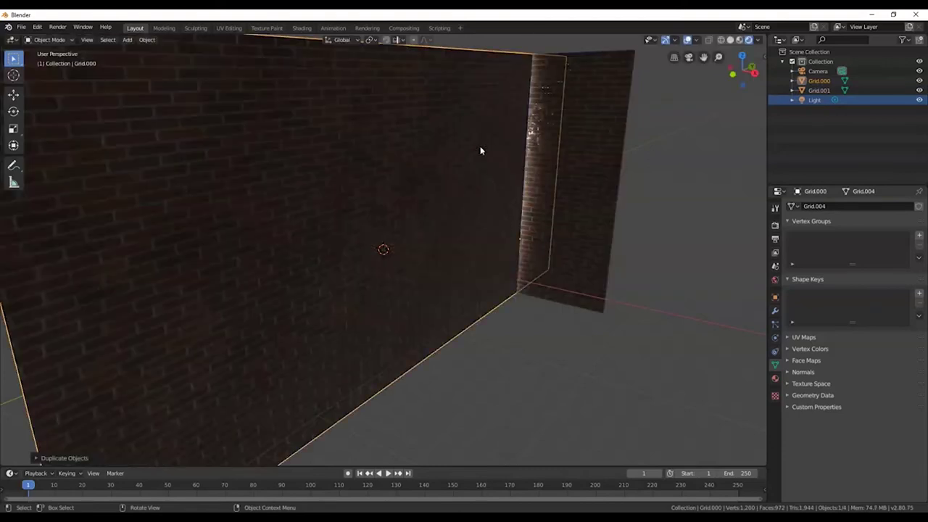
Step: Move the rotated wall about 30 m in negative X to the dark end of the original wall
left_click(549, 161)
scroll(544, 210, "down", 6)
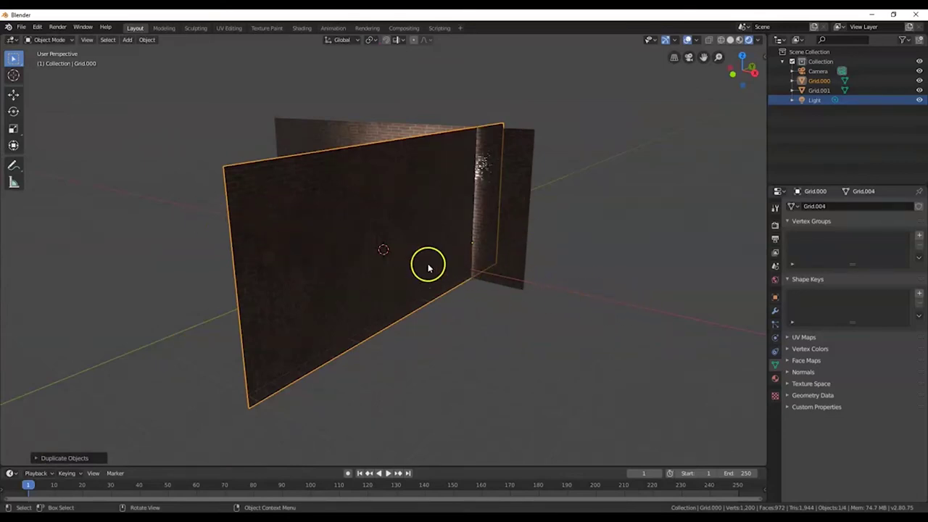
key("g")
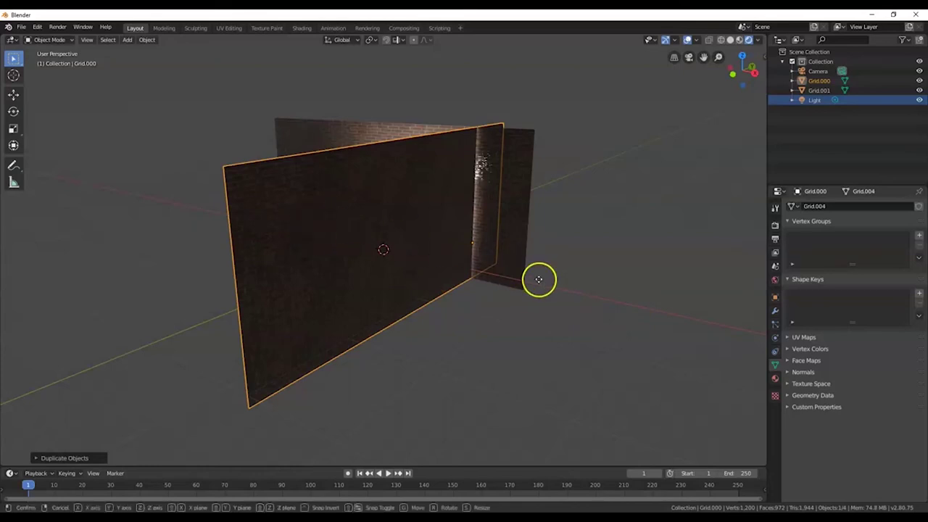
key("z")
key("x")
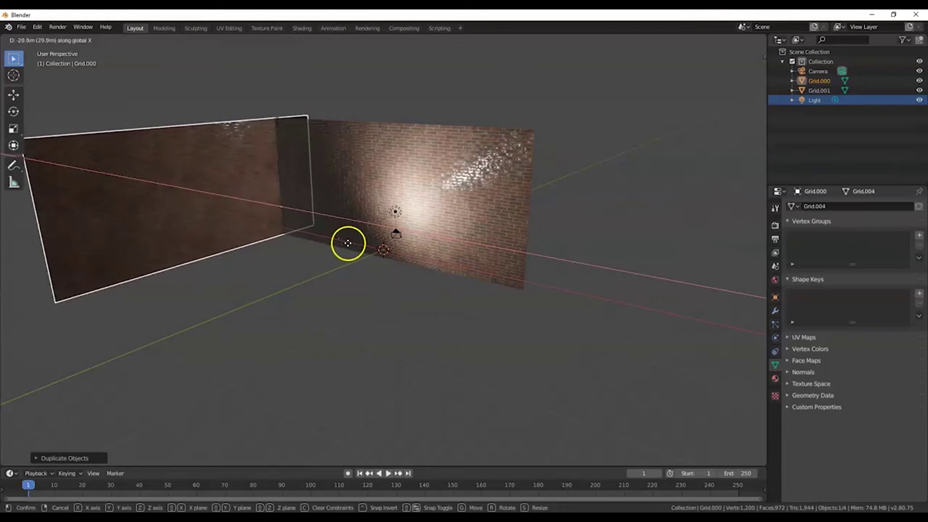
left_click(348, 243)
Step: Nudge the side wall slightly along X so its bricks meet the back wall cleanly at the corner
mouse_move(348, 245)
middle_mouse_down()
mouse_move(269, 155)
mouse_move(363, 216)
mouse_move(356, 224)
middle_mouse_up()
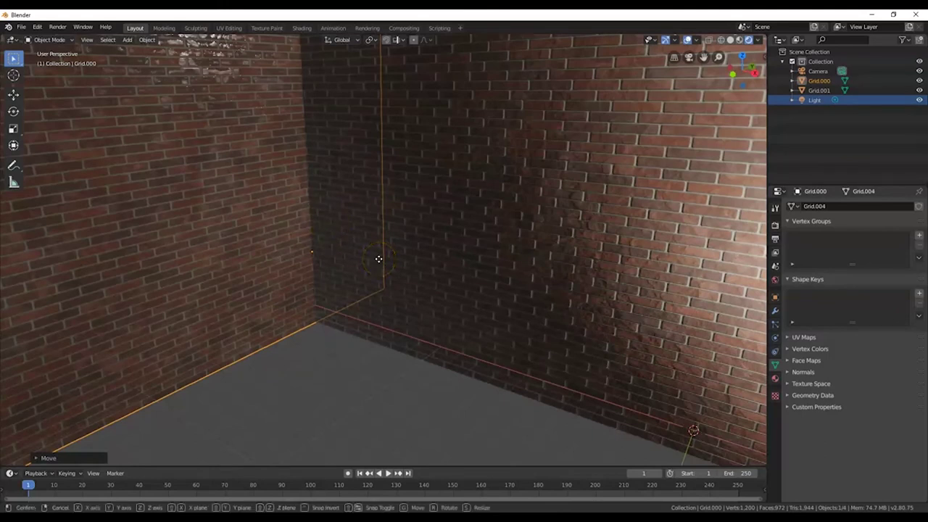
key("g")
key("x")
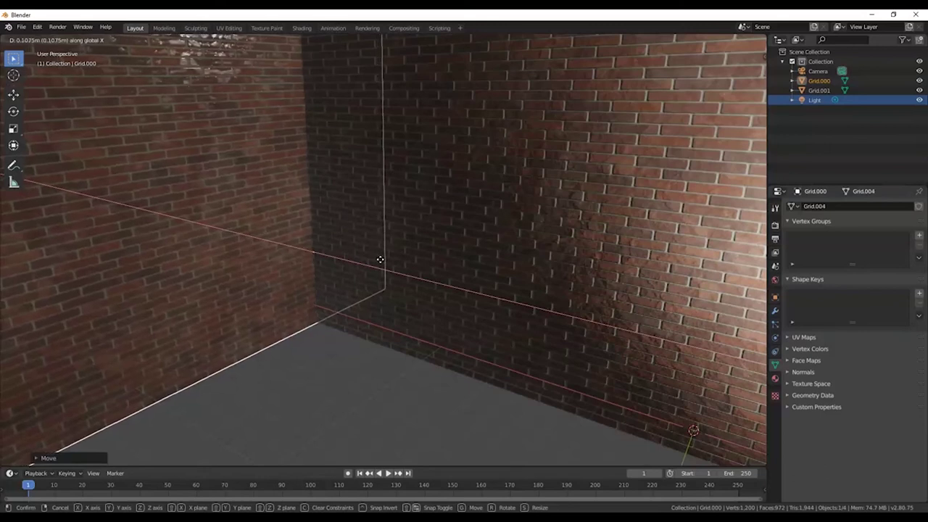
left_click(376, 258)
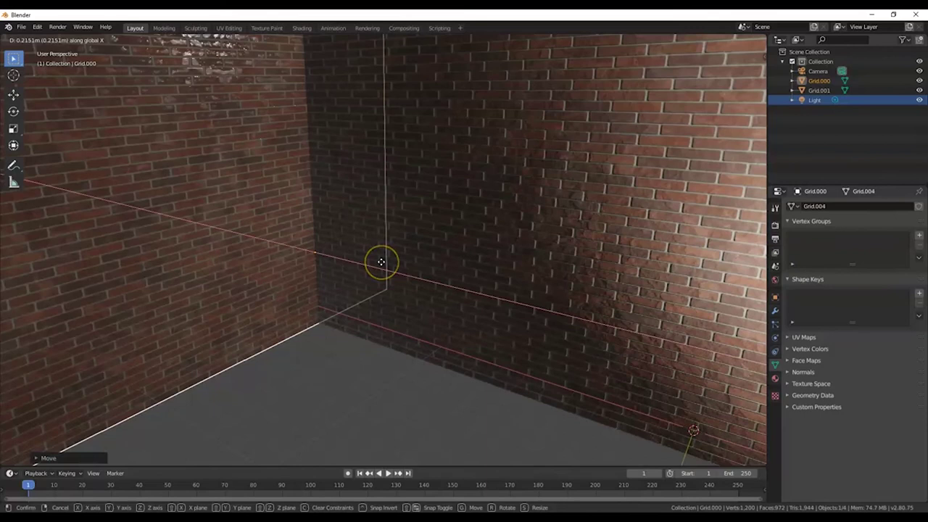
key("Return")
left_click(375, 263)
mouse_move(375, 262)
middle_mouse_down()
mouse_move(342, 255)
mouse_move(377, 259)
middle_mouse_up()
left_click(354, 118)
left_click(300, 171)
left_click(290, 91)
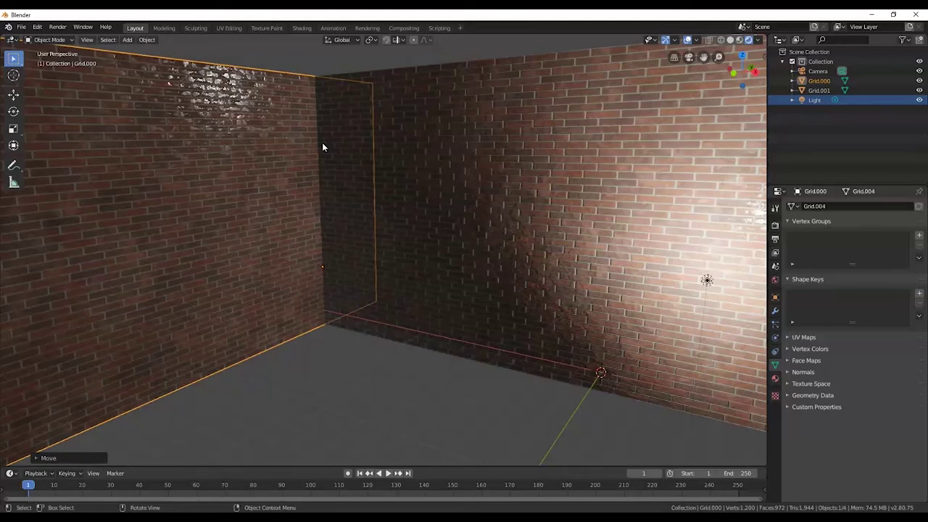
Step: Add a grid mesh as the floor and scale it by 20
middle_click_drag(413, 379, 443, 388)
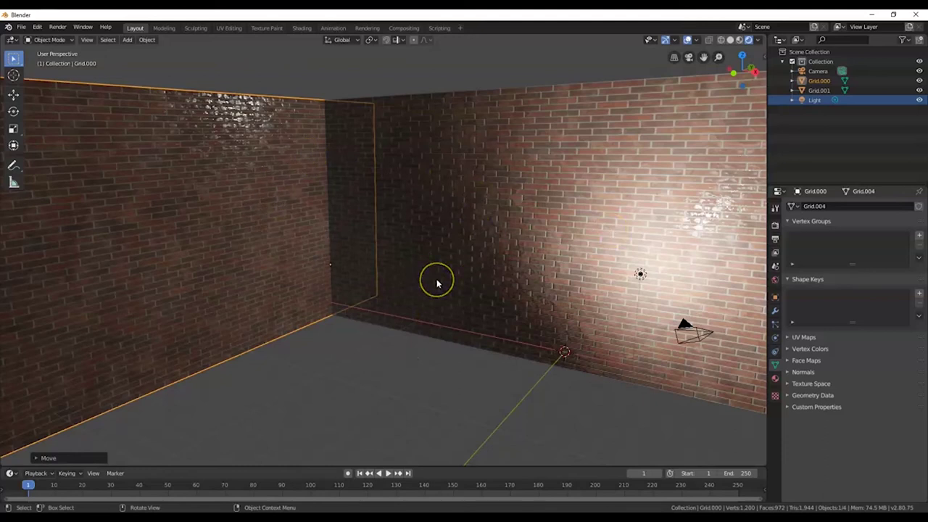
key("shift+a")
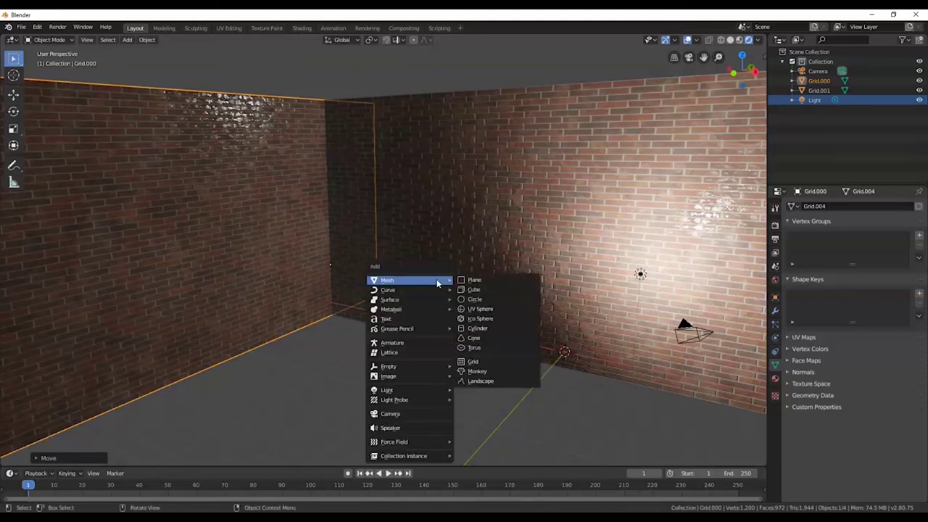
left_click(483, 361)
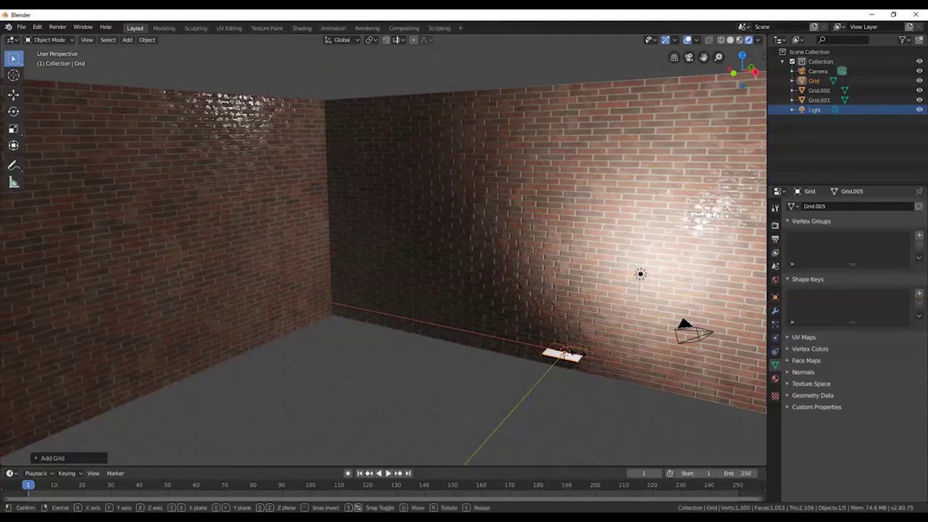
type("s20")
key("Return")
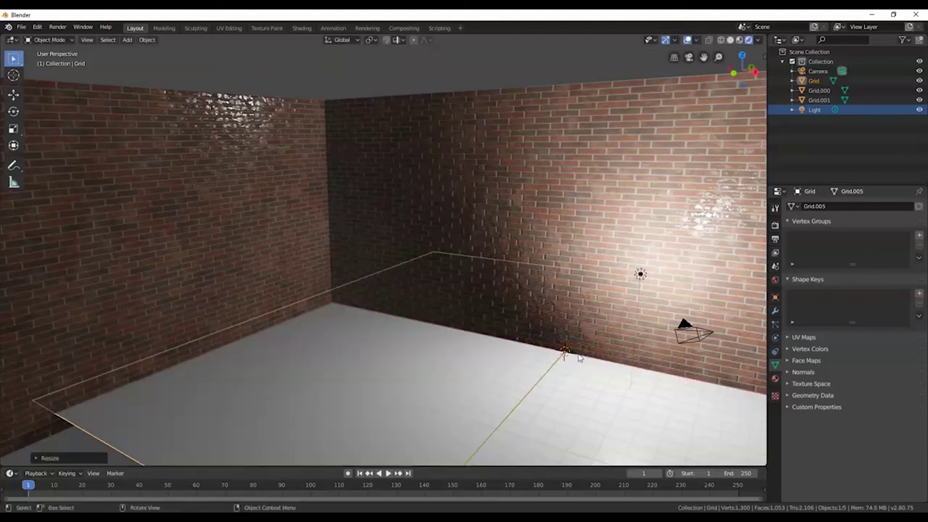
Step: Move the floor grid about 11 m in negative Y and adjust its position horizontally, with Z locked, to fit under both walls
scroll(578, 357, "down", 3)
scroll(569, 367, "down", 4)
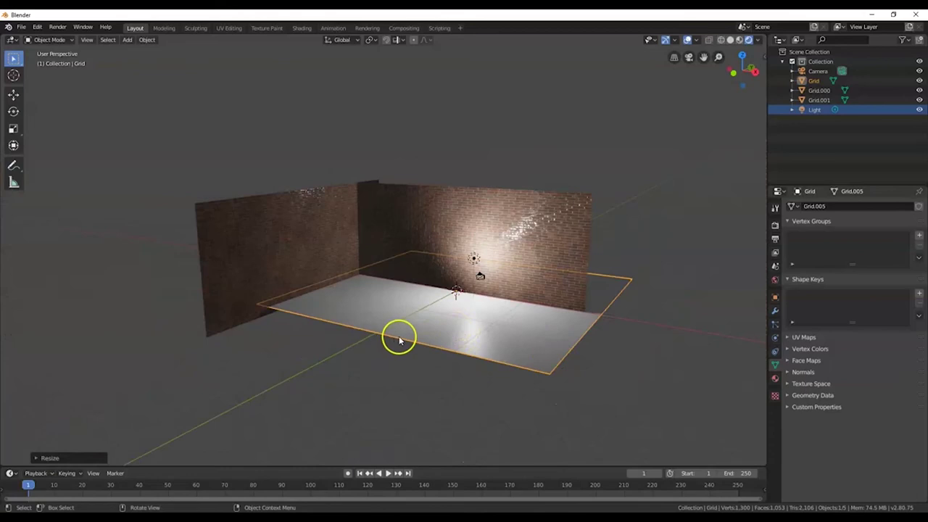
key("g")
key("y")
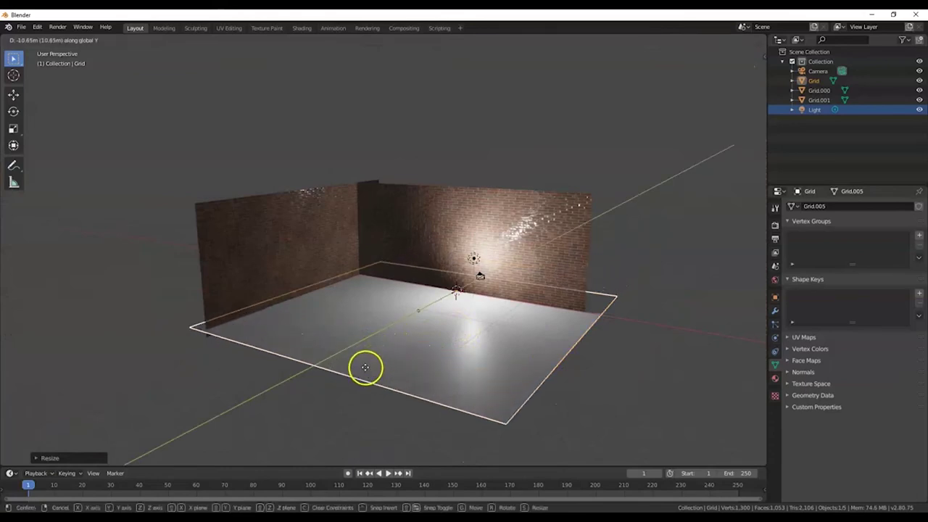
left_click(363, 369)
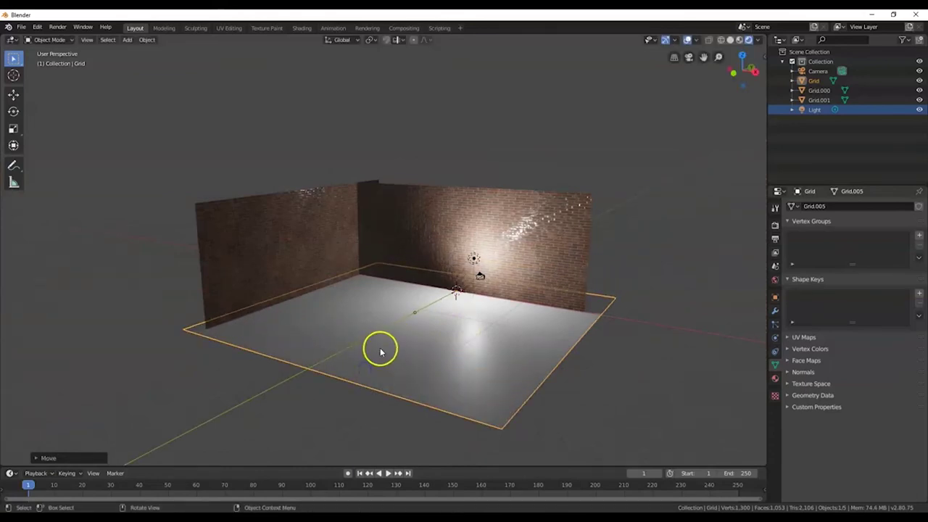
key("g")
key("shift+z")
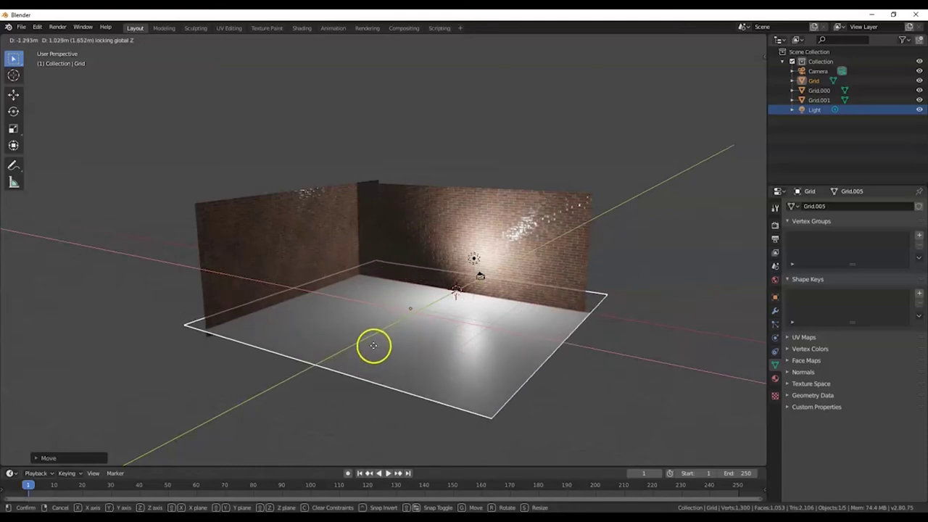
left_click(371, 351)
Step: Switch to the Shading workspace and create a new material for the floor grid
middle_click_drag(380, 327, 354, 323)
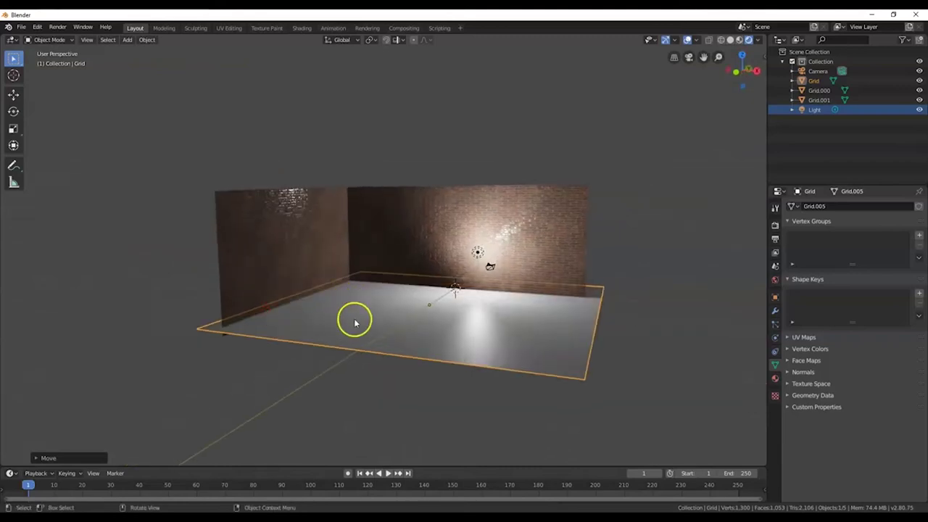
scroll(354, 324, "up", 3)
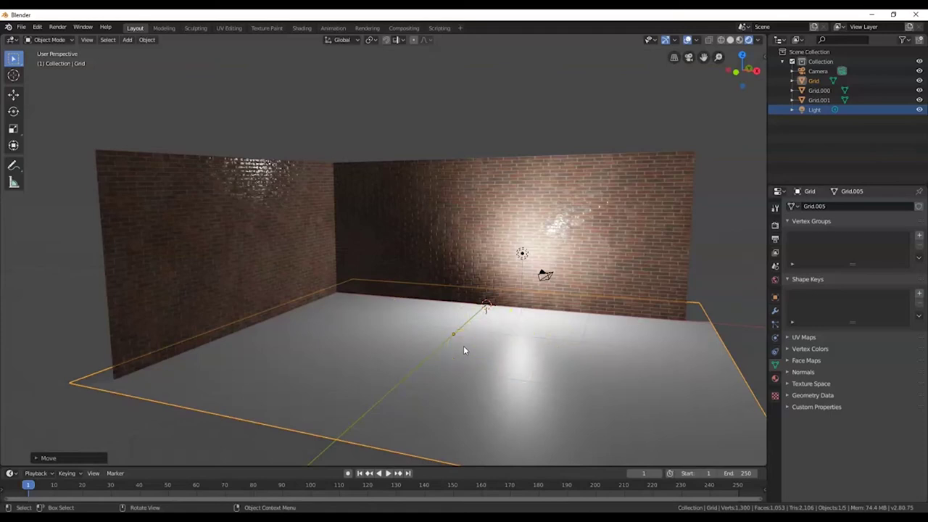
left_click(302, 28)
scroll(364, 145, "down", 3)
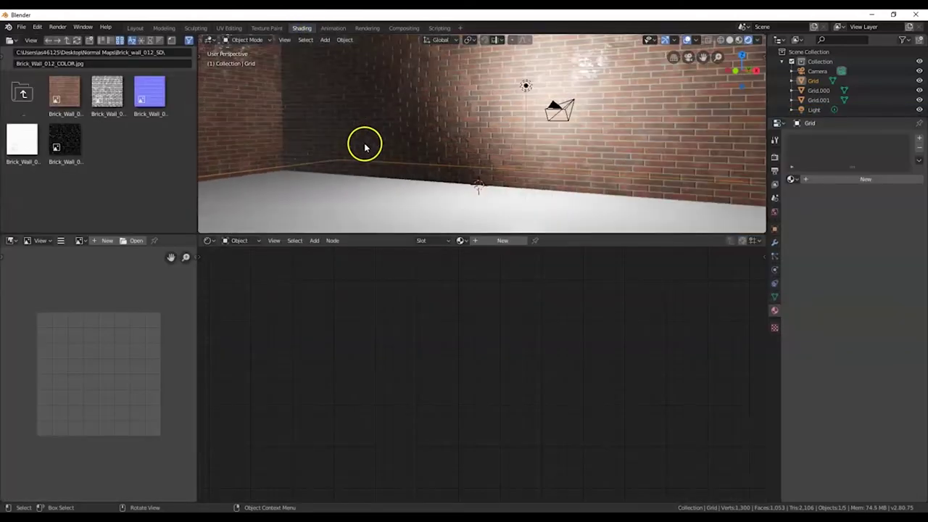
middle_click_drag(364, 147, 388, 158)
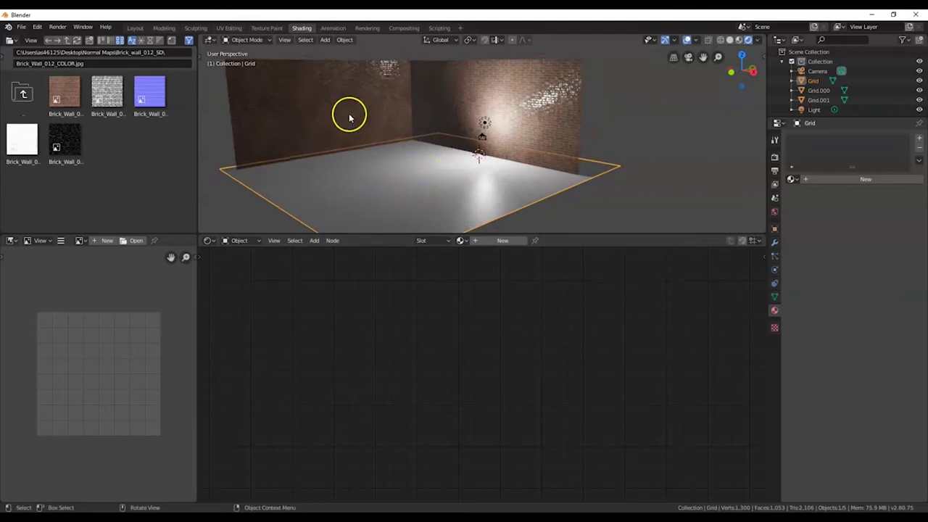
left_click(506, 241)
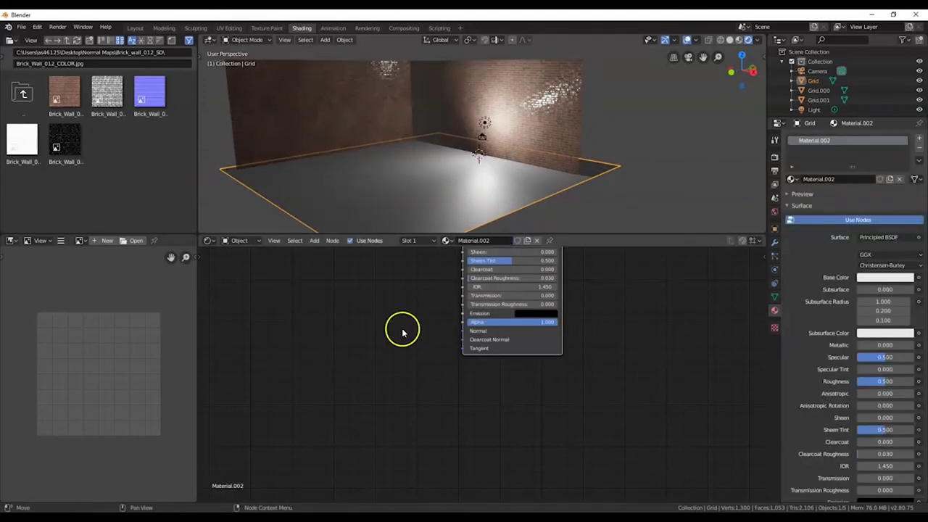
middle_click_drag(414, 302, 441, 385)
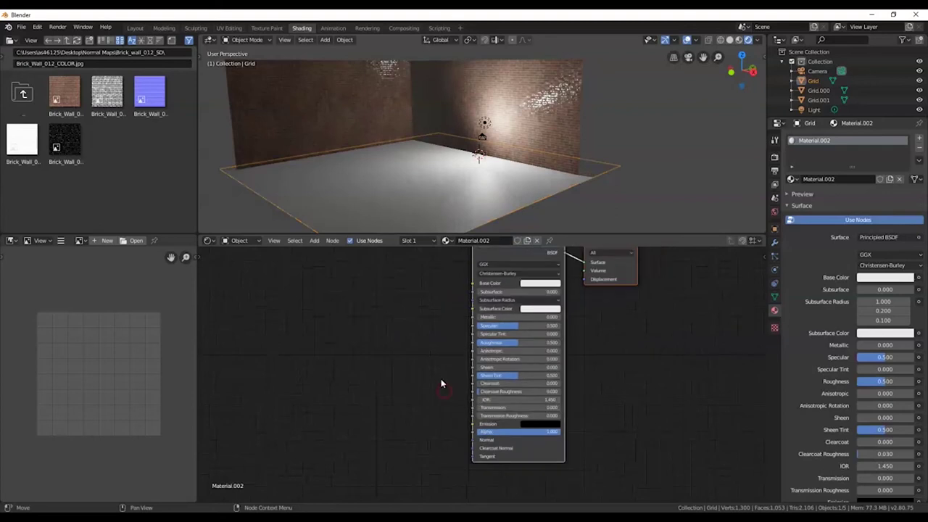
Step: Browse up to the Normal Maps folder and open the Terrazzo_Tiles_001_SD texture folder in the file browser
scroll(438, 351, "down", 2)
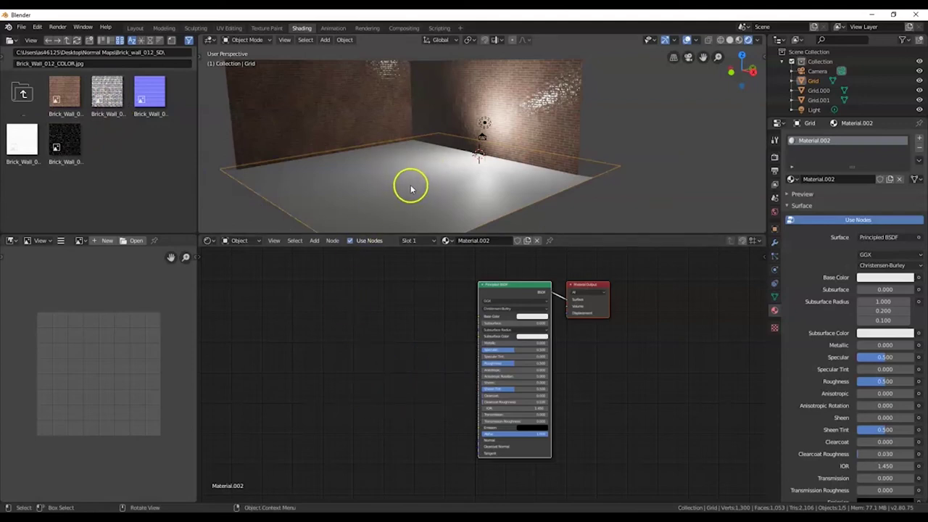
double_click(23, 97)
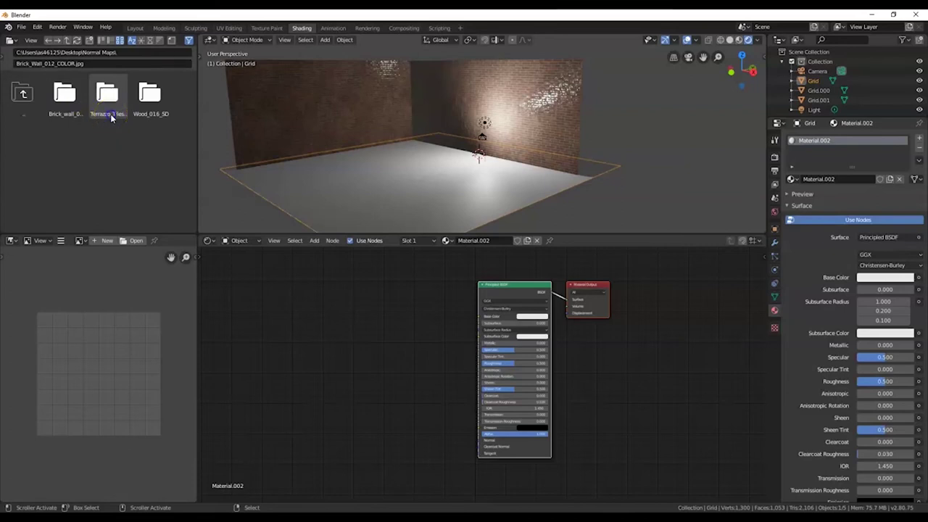
double_click(108, 94)
left_click(111, 118)
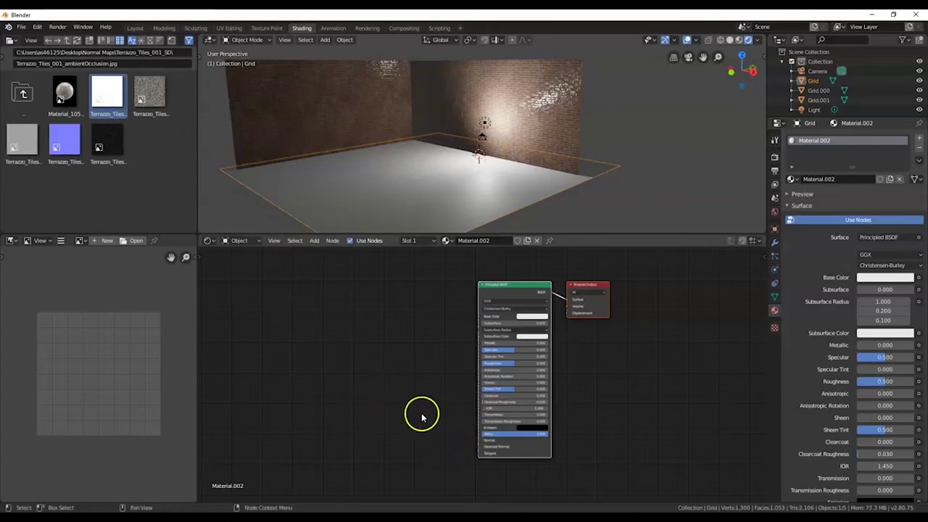
Step: Add a Bump node below the Principled BSDF and connect its Normal output to the shader's Normal input
left_click_drag(498, 284, 514, 276)
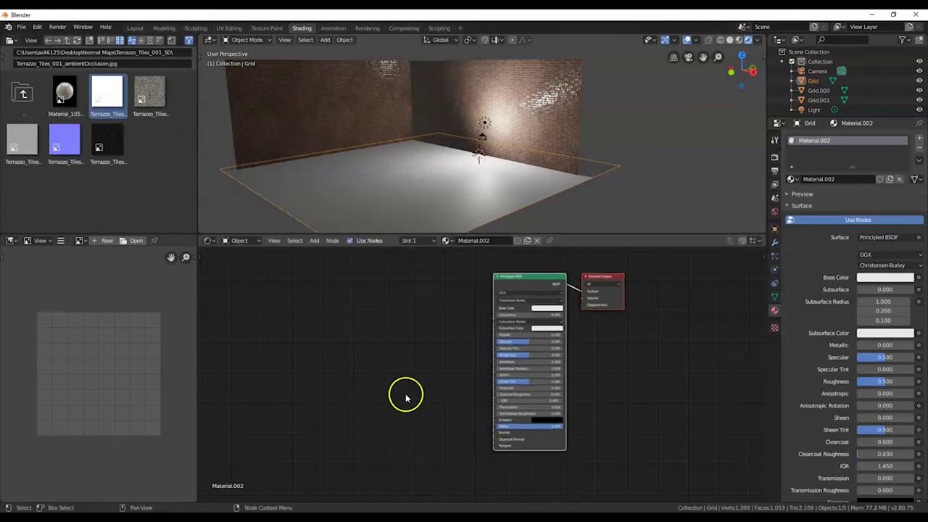
key("shift+a")
left_click(406, 358)
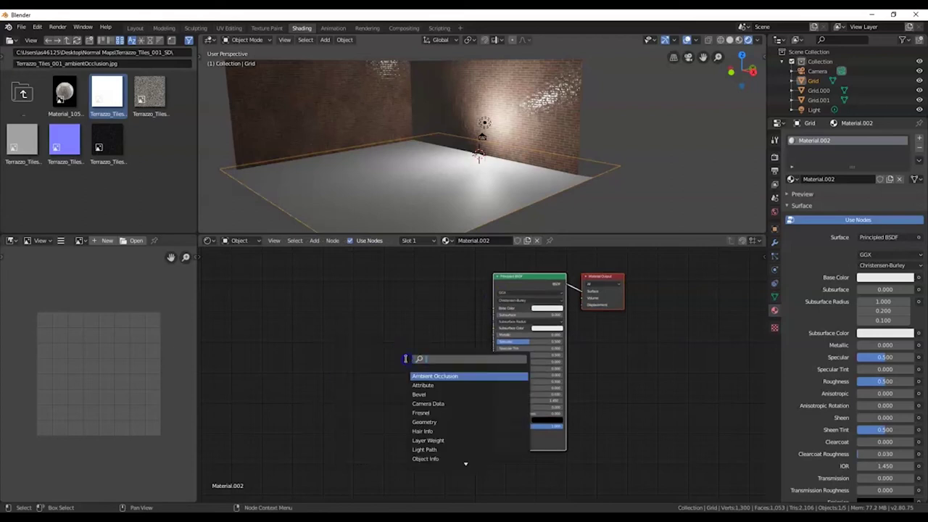
type("BUM")
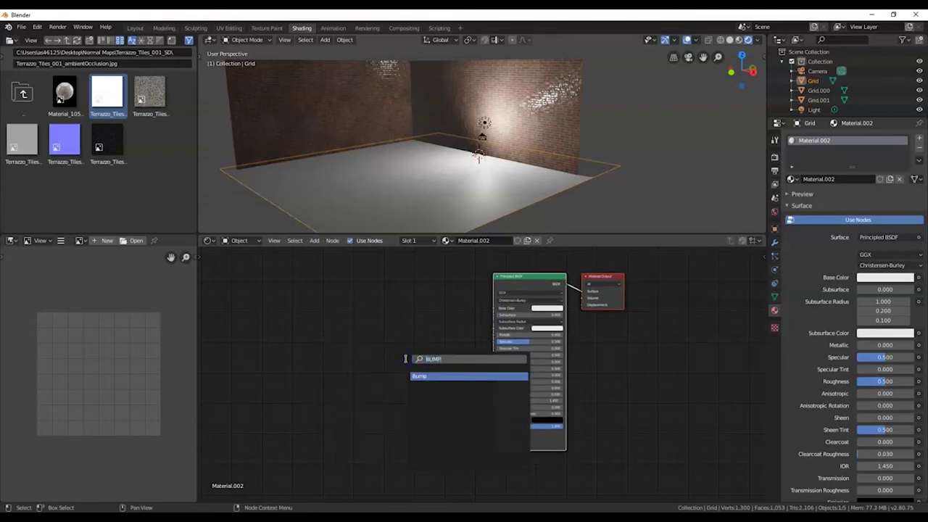
type("P")
left_click(435, 377)
left_click(427, 435)
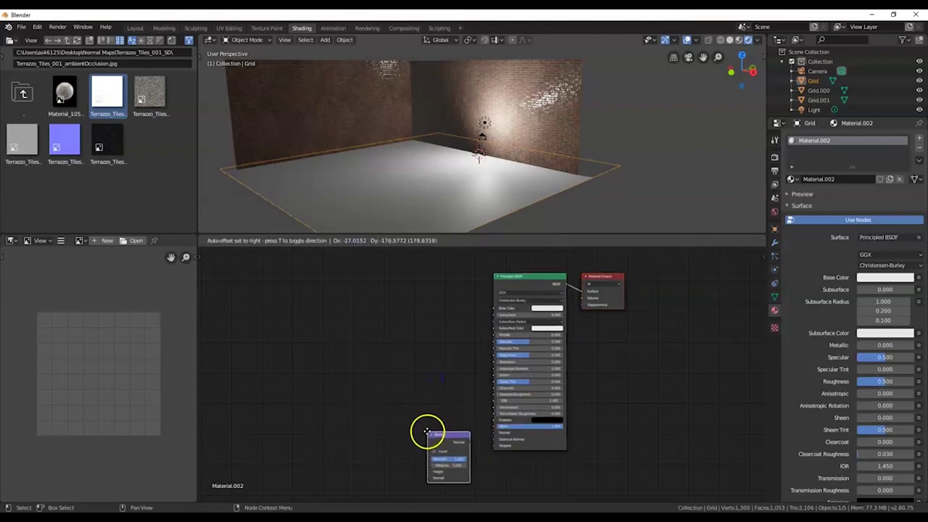
left_click_drag(469, 441, 494, 434)
Step: Add a Normal Map node beside the Bump node and connect its Normal output to the Bump's Normal input
left_click(315, 241)
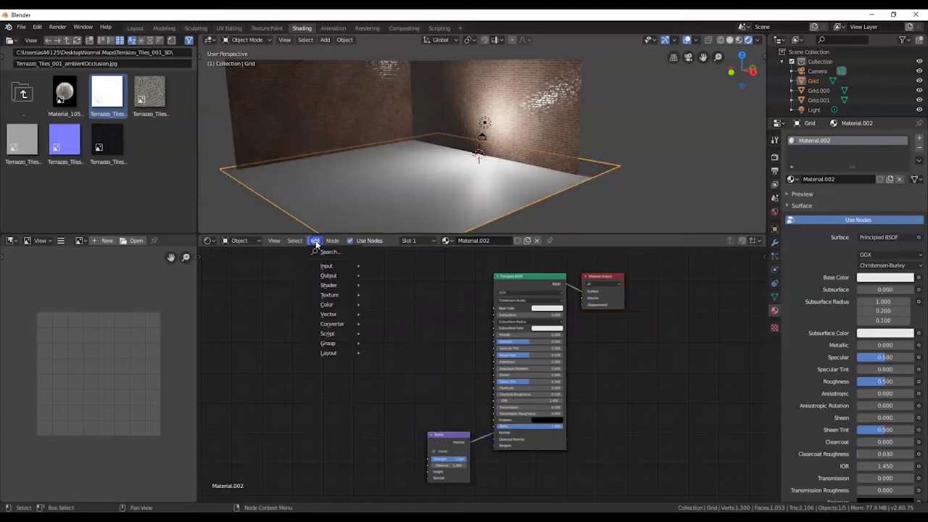
left_click(333, 253)
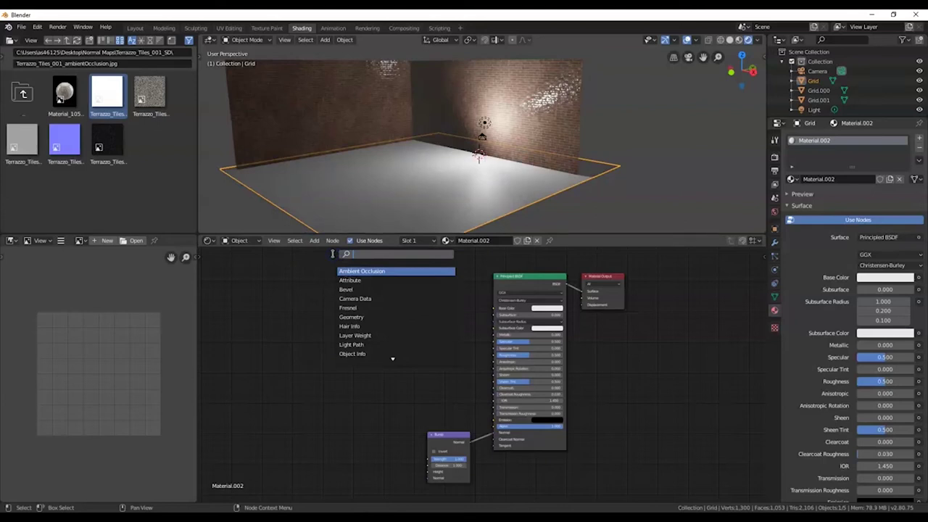
type("noi")
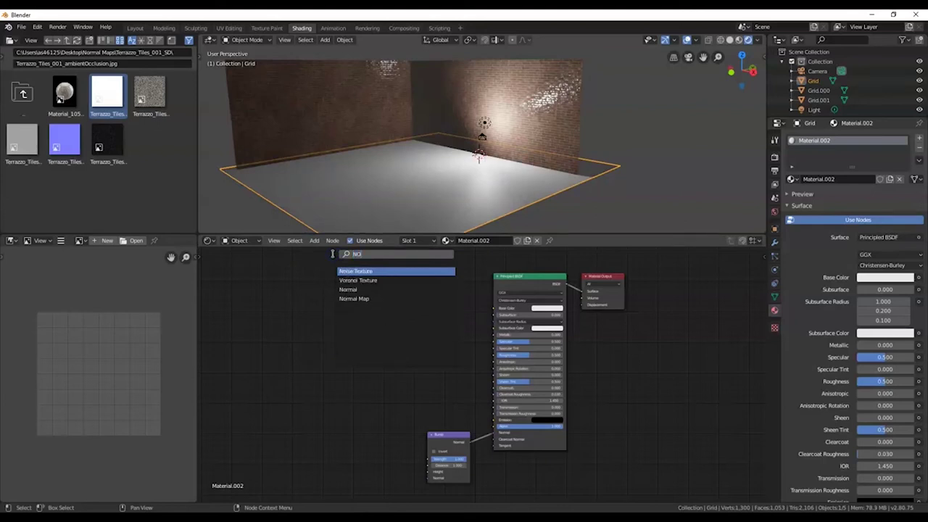
left_click(355, 298)
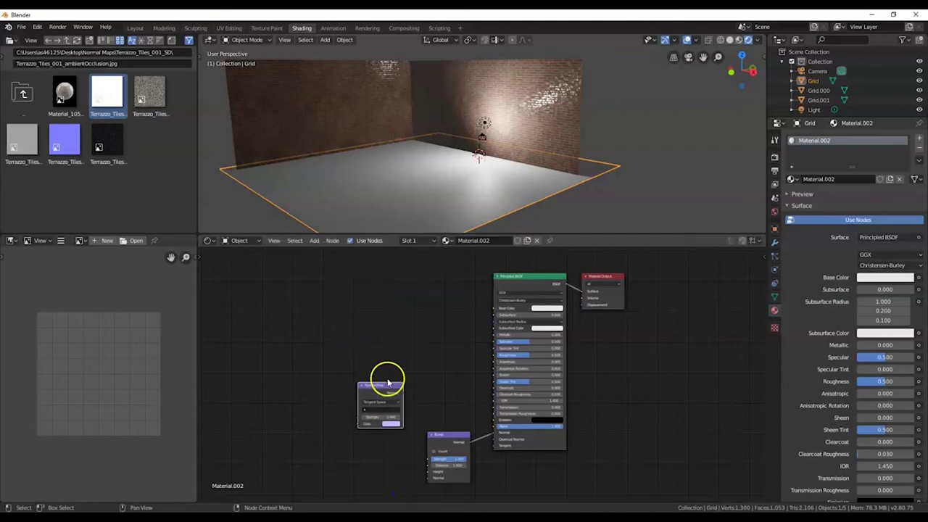
left_click(374, 451)
middle_click_drag(429, 414, 451, 331)
left_click_drag(395, 371, 449, 395)
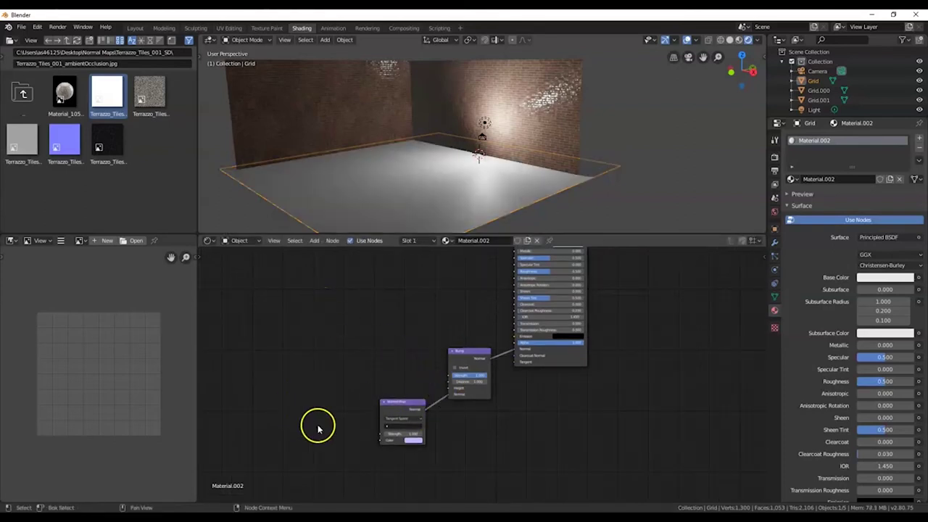
Step: Bring Terrazzo_Tiles_001_basecolor.jpg into the node graph and connect its Color output to the shader's Base Color
scroll(409, 313, "down", 1)
middle_click_drag(413, 315, 426, 384)
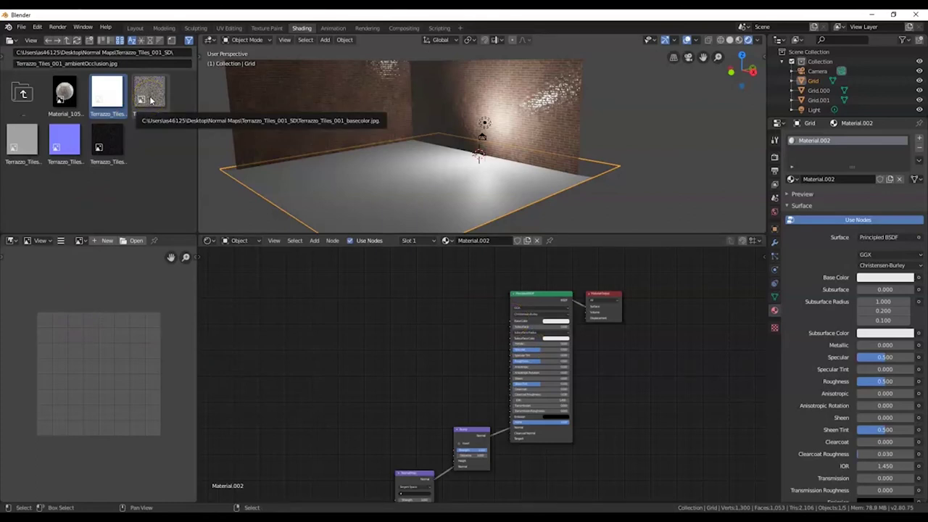
left_click(150, 99)
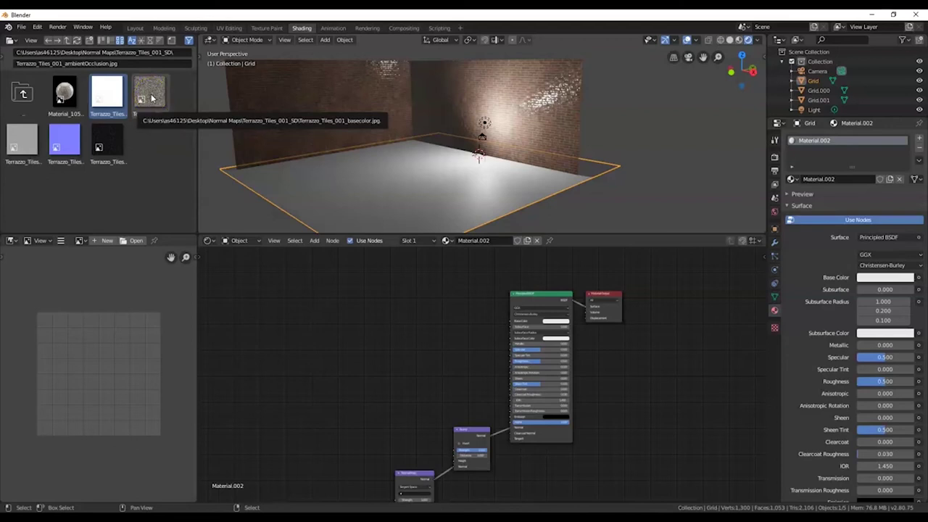
left_click_drag(152, 97, 509, 323)
left_click(468, 306)
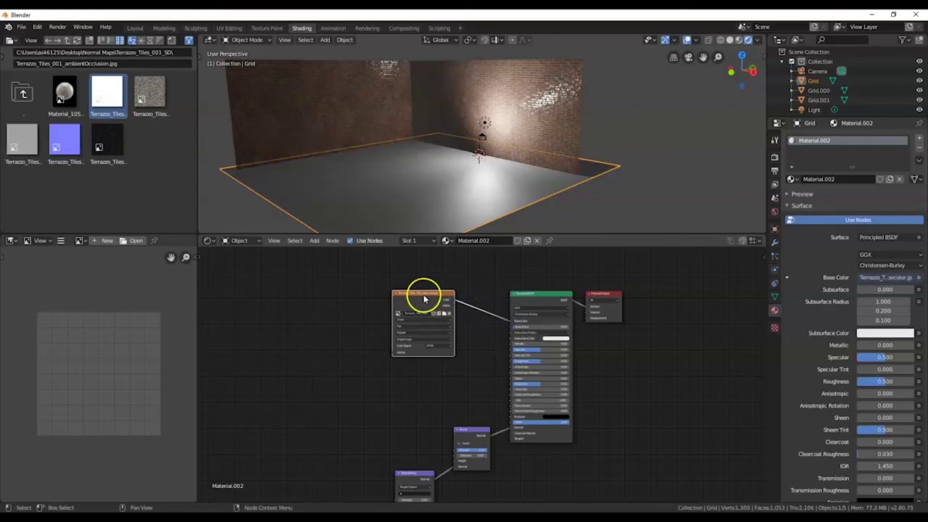
left_click_drag(425, 296, 431, 293)
scroll(406, 179, "up", 2)
mouse_move(407, 179)
middle_mouse_down()
mouse_move(425, 210)
mouse_move(427, 201)
mouse_move(402, 192)
middle_mouse_up()
scroll(417, 191, "down", 3)
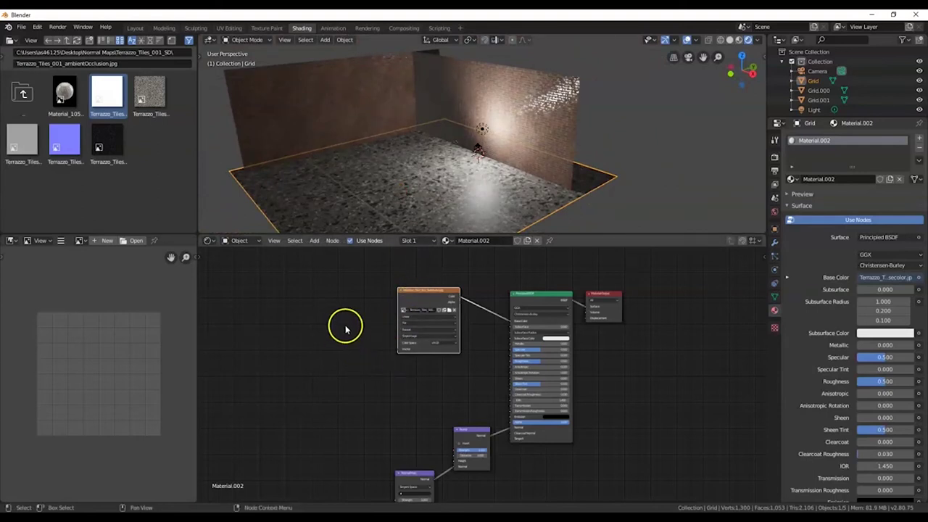
Step: Bring Terrazzo_Tiles_001_normal.jpg into the node graph and connect its Color output to the Normal Map's Color input
left_click(57, 143)
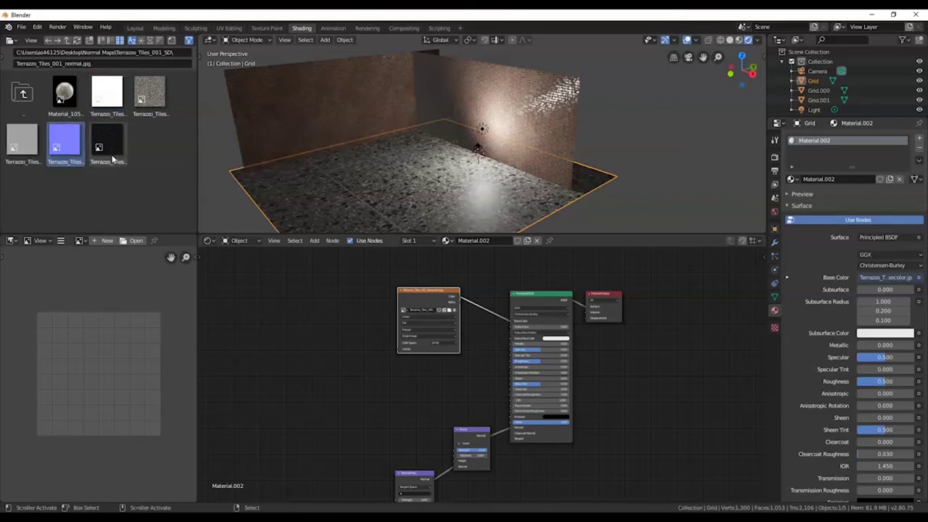
left_click_drag(70, 142, 308, 431)
middle_click_drag(383, 424, 449, 306)
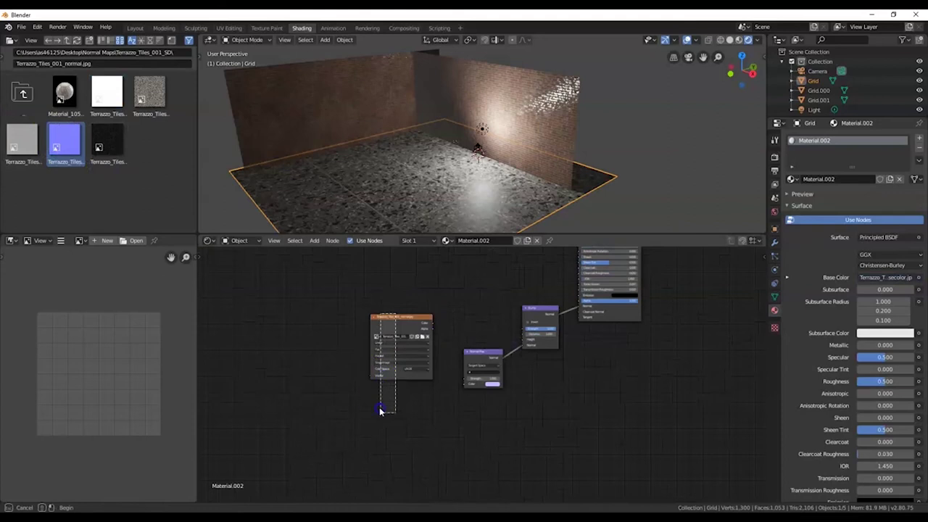
left_click_drag(398, 362, 398, 415)
left_click_drag(432, 374, 465, 389)
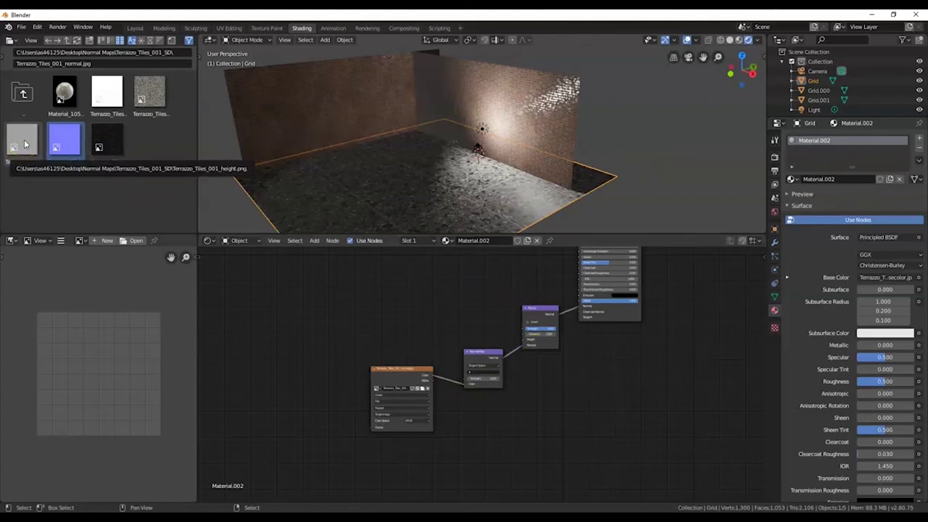
Step: Bring Terrazzo_Tiles_001_height.png into the node graph and connect its Color output to the Bump's Height input
left_click_drag(24, 141, 444, 295)
left_click_drag(516, 336, 522, 339)
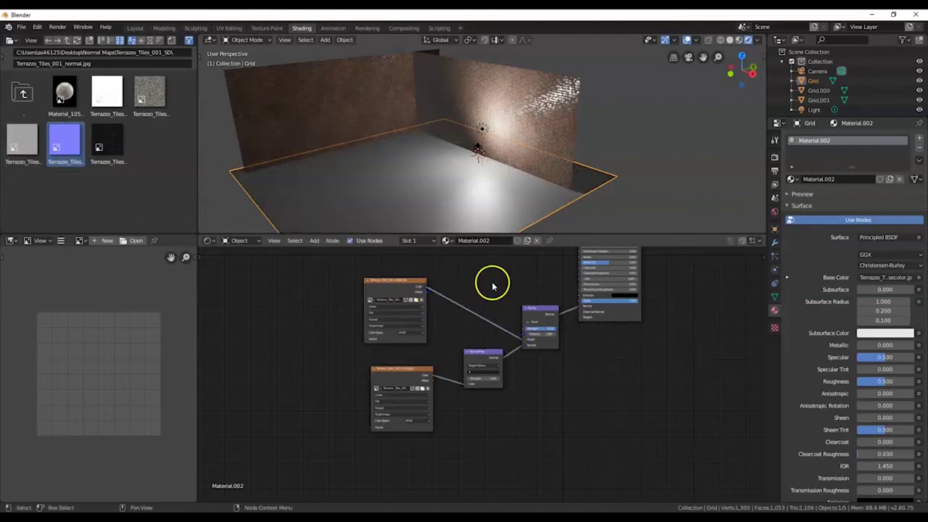
middle_click_drag(499, 277, 503, 315)
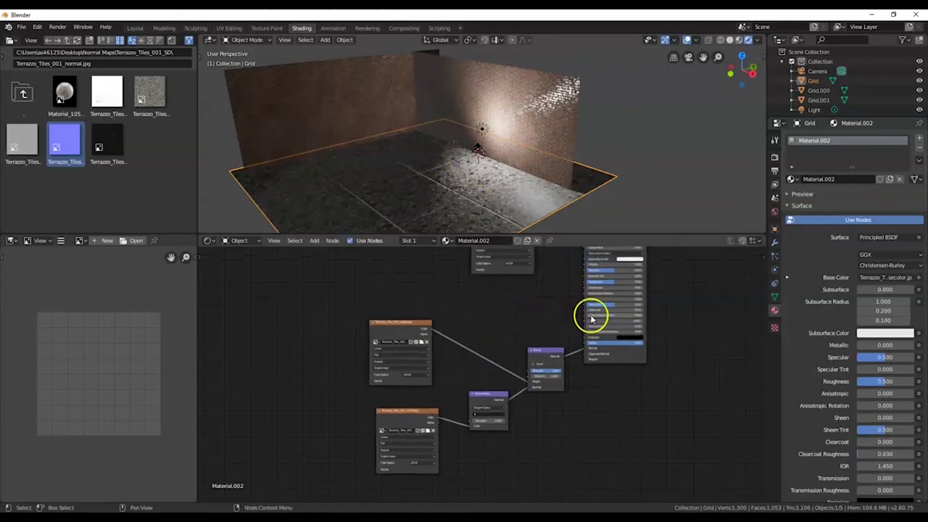
Step: Rearrange the nodes, moving the base color texture up and the Bump, Normal Map and normal texture nodes down
scroll(558, 315, "down", 3)
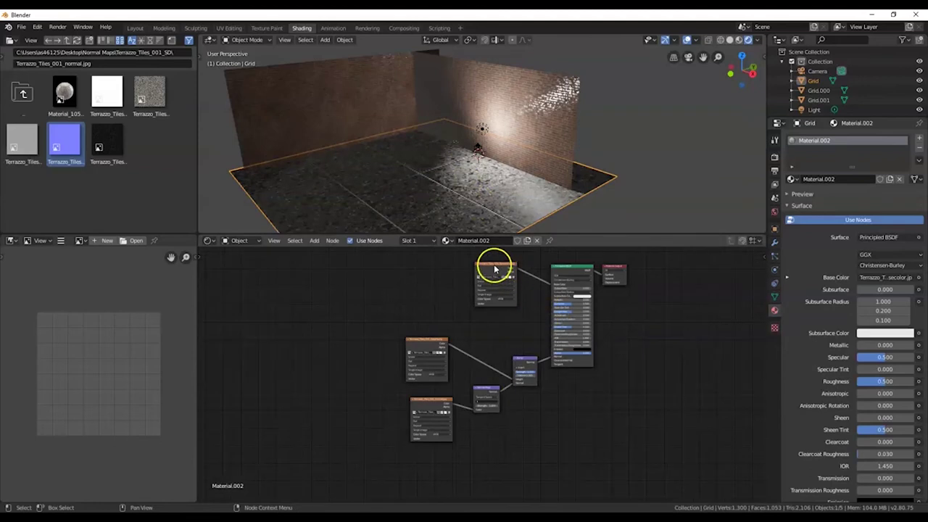
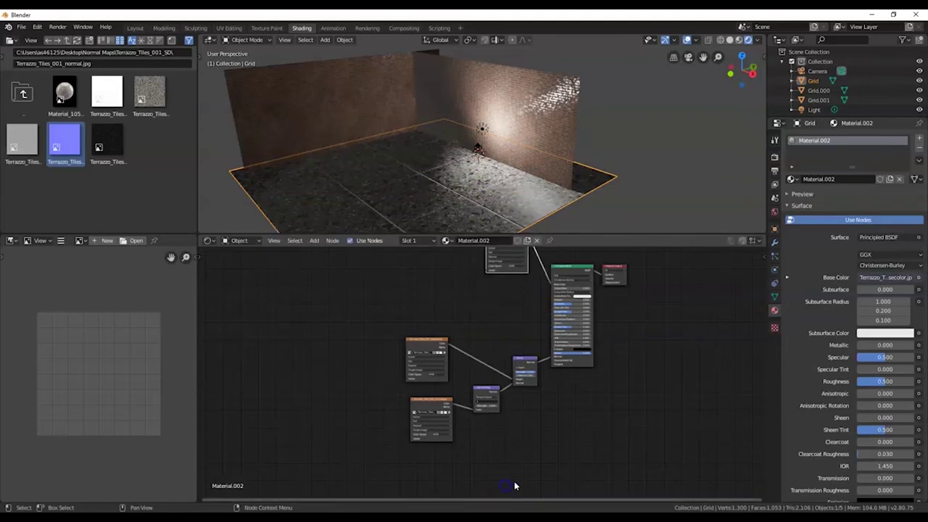
left_click_drag(510, 369, 524, 377)
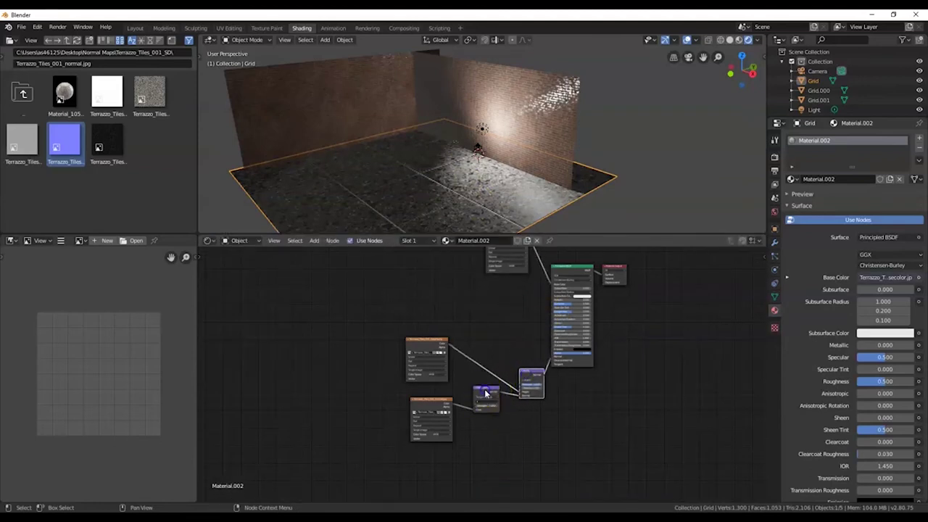
left_click_drag(437, 410, 432, 424)
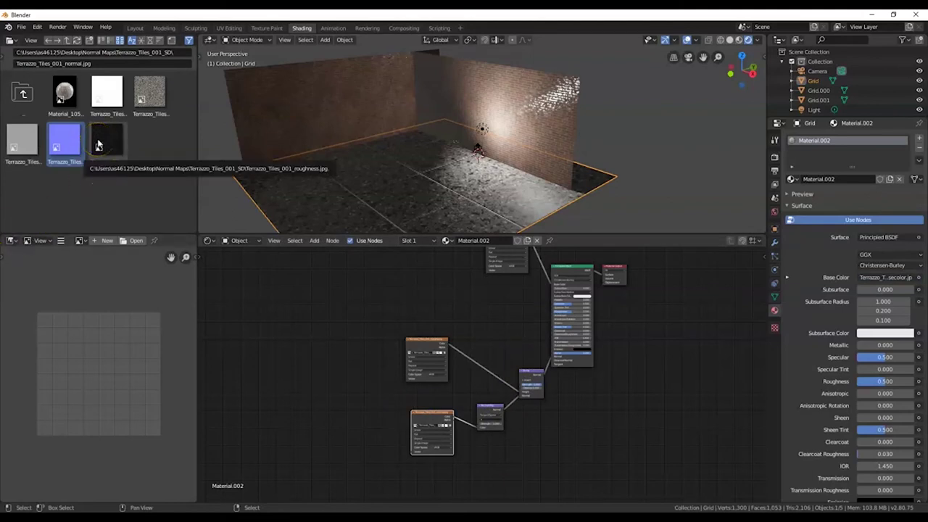
Step: Bring Terrazzo_Tiles_001_roughness.jpg into the node graph and connect its Color output to the shader's Roughness input
left_click_drag(99, 145, 503, 301)
scroll(572, 307, "up", 2)
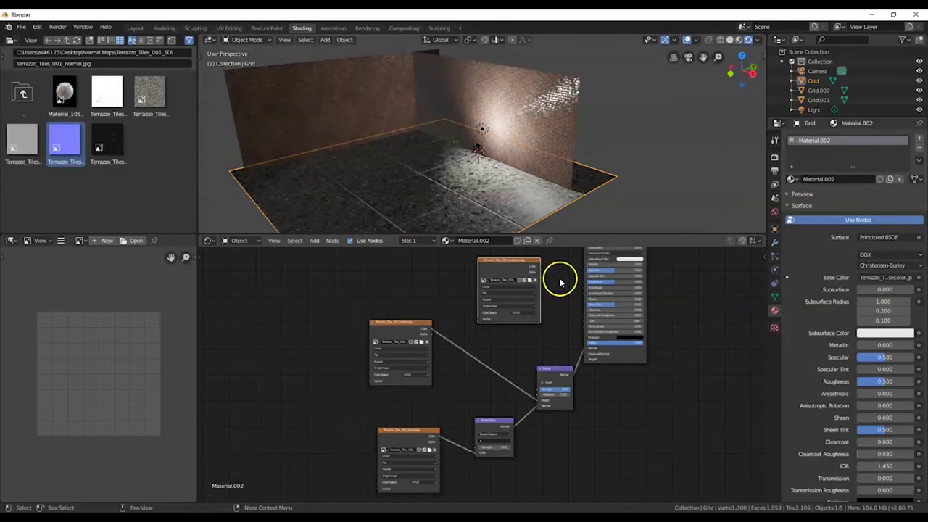
middle_click_drag(558, 275, 464, 346)
scroll(463, 347, "up", 2)
left_click_drag(431, 309, 487, 330)
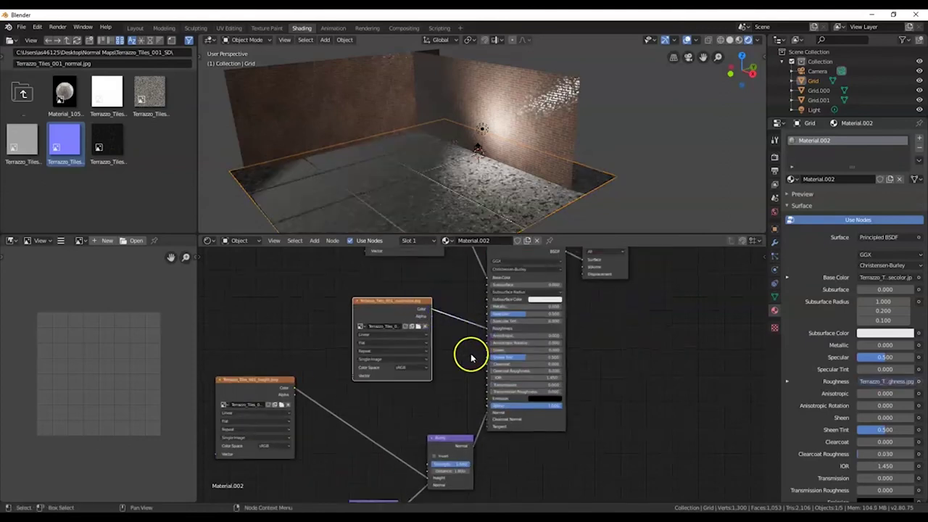
middle_click_drag(451, 194, 450, 200)
Step: Set the color space of the height and roughness textures to Non-Color
middle_click_drag(362, 399, 435, 338)
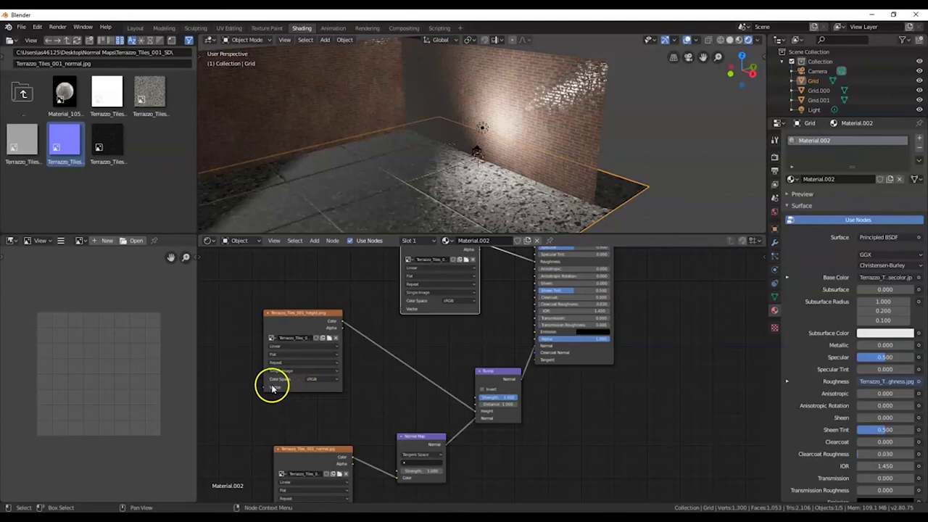
left_click(320, 380)
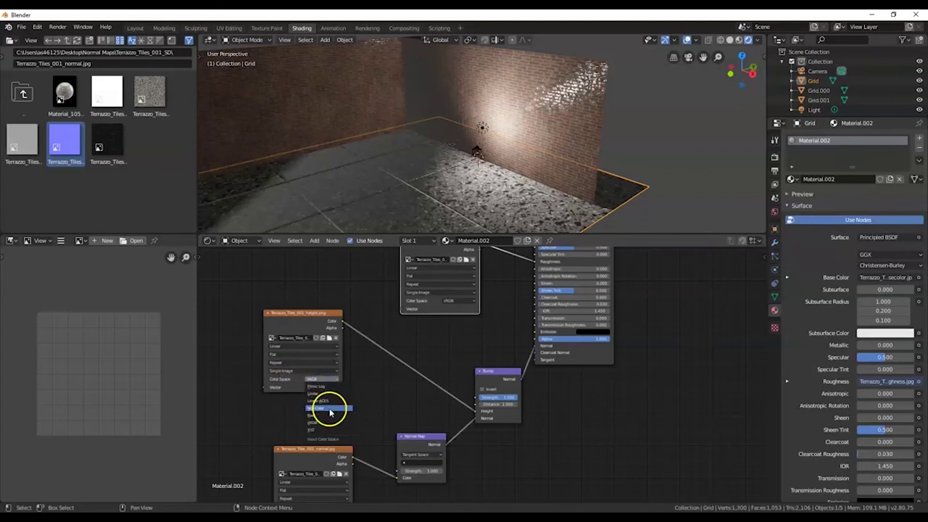
left_click(324, 408)
left_click(455, 301)
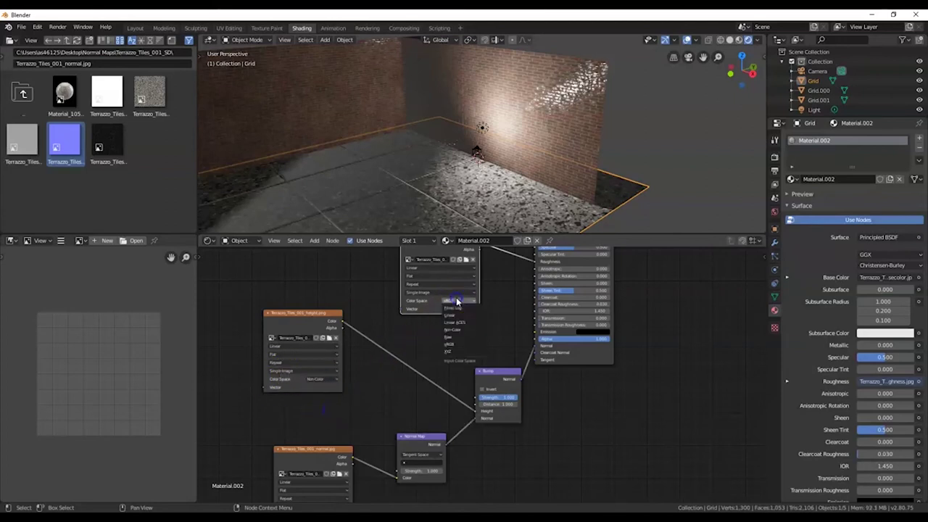
left_click(463, 330)
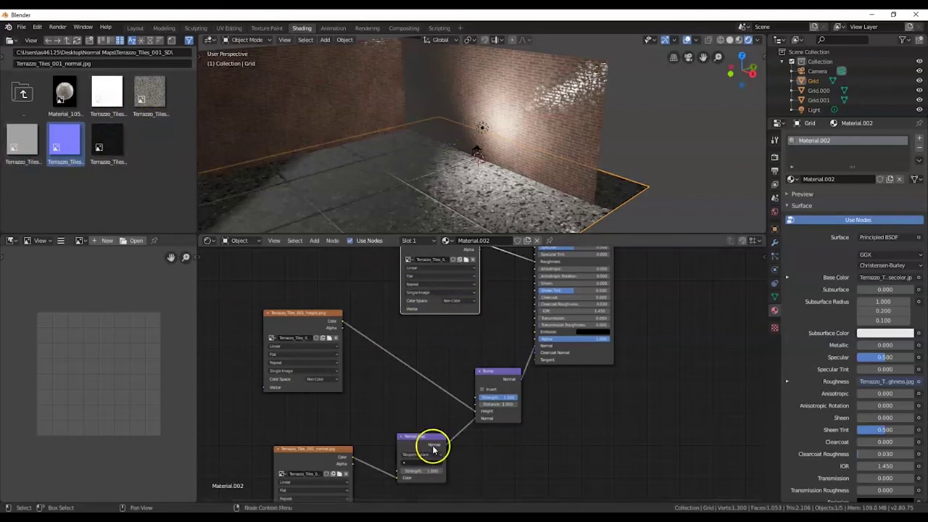
Step: Set the Normal Map node to UVMap with strength 0, and lower the Bump node's strength
left_click_drag(432, 450, 418, 402)
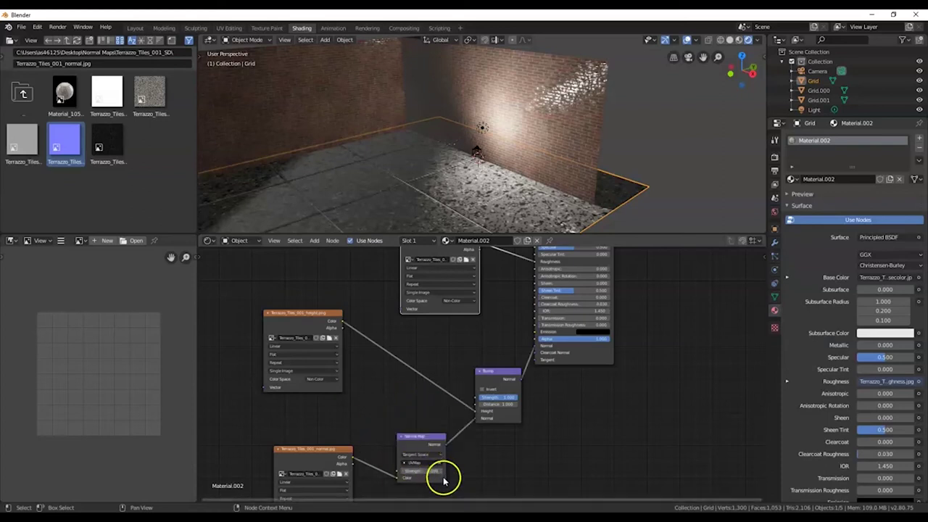
left_click_drag(431, 472, 408, 486)
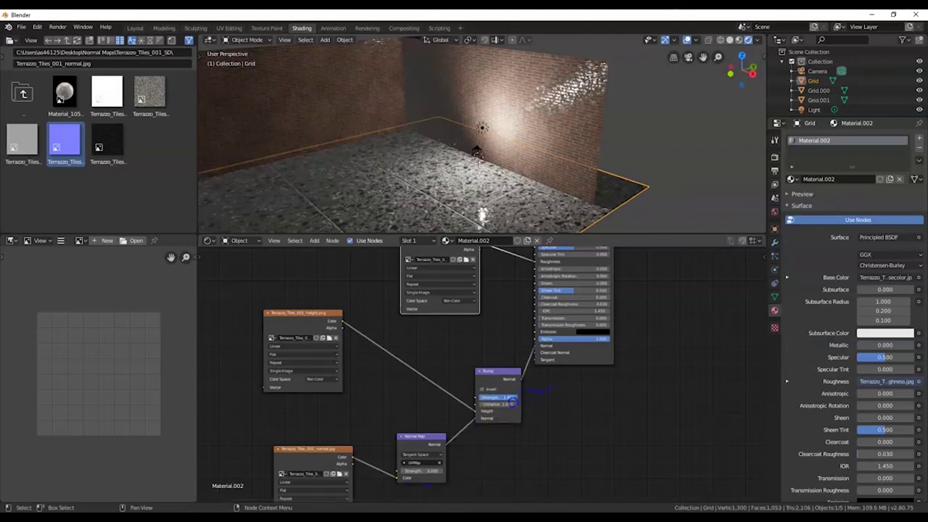
left_click_drag(512, 401, 493, 401)
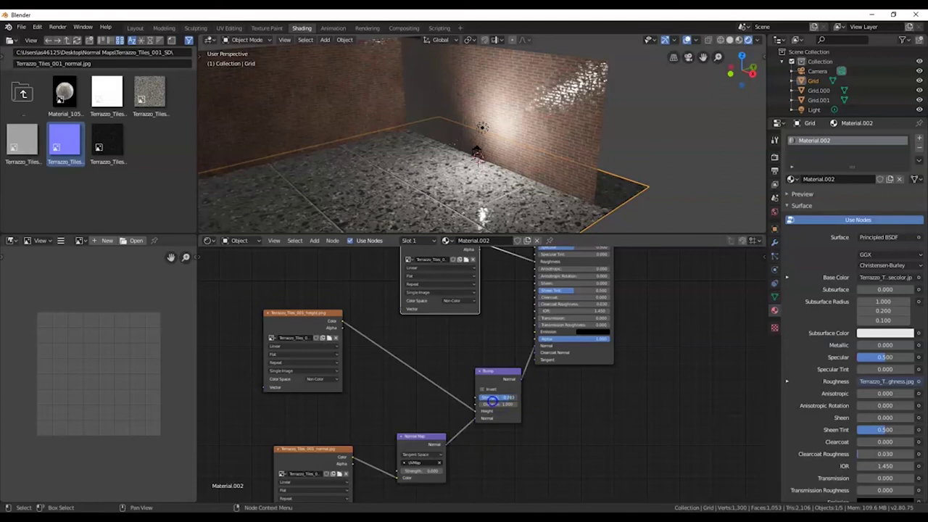
scroll(469, 213, "up", 5)
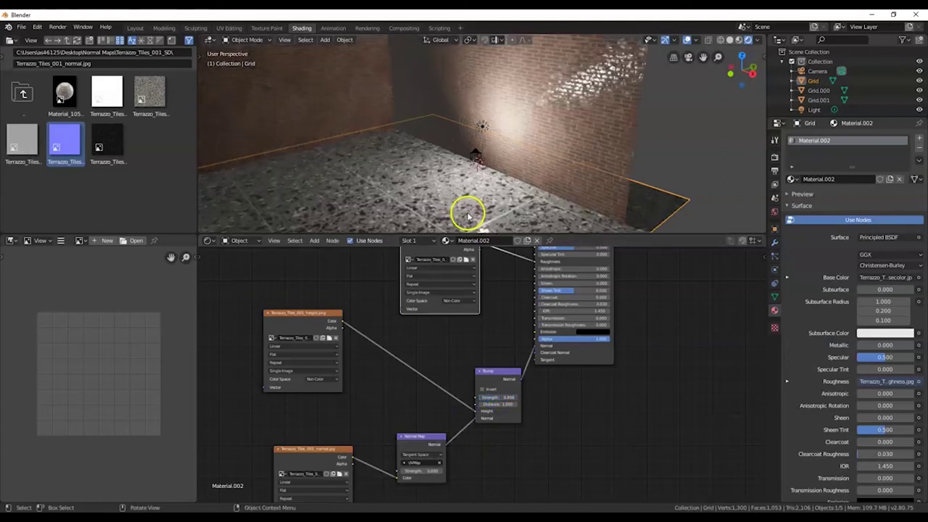
Step: Set the floor material's Bump strength to 0.5 and raise its Normal Map strength above 0
middle_click_drag(471, 171, 468, 208)
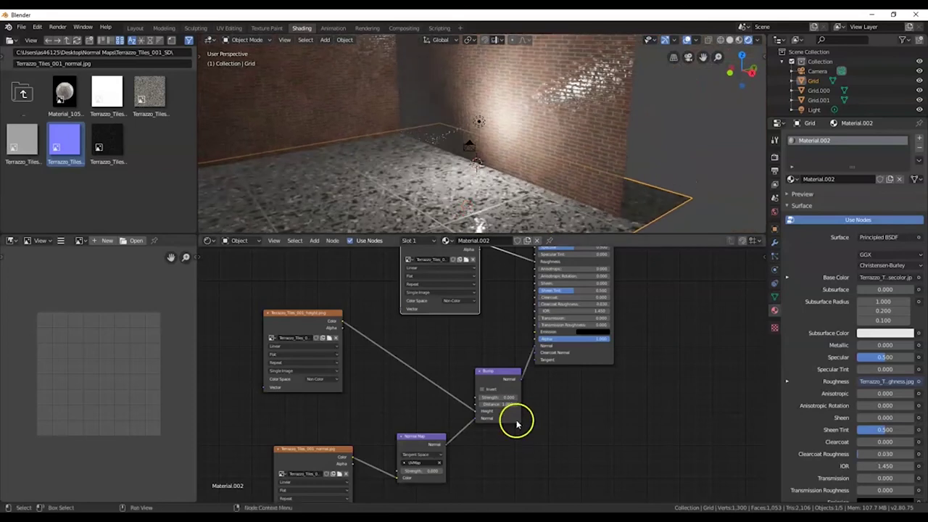
left_click_drag(493, 398, 511, 398)
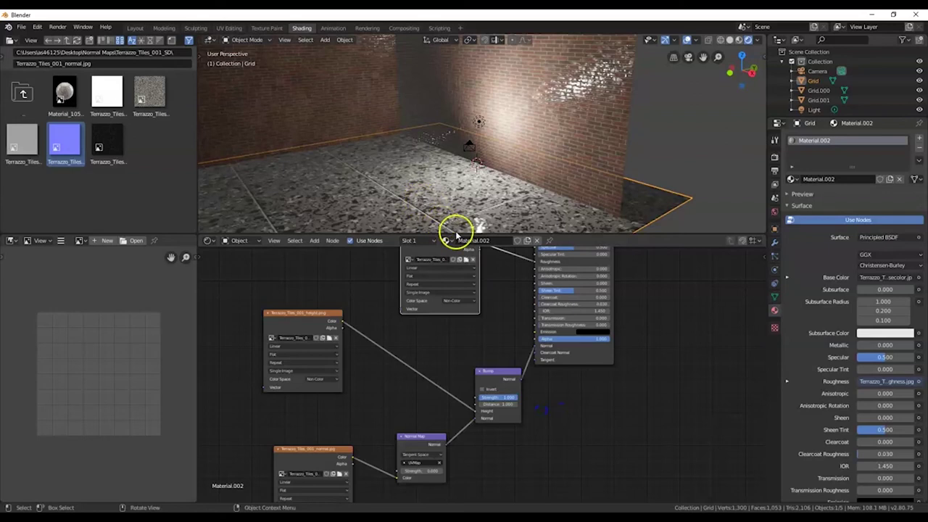
left_click_drag(500, 396, 493, 397)
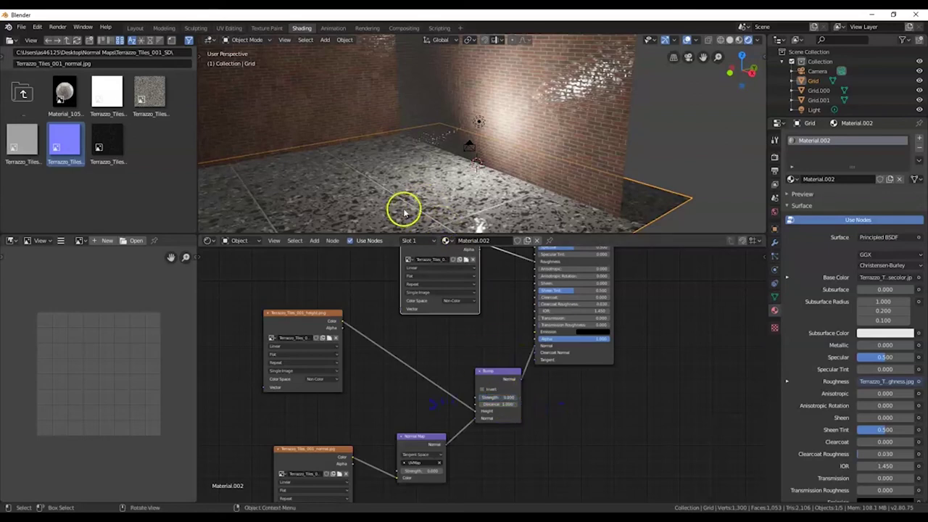
left_click_drag(490, 399, 510, 397)
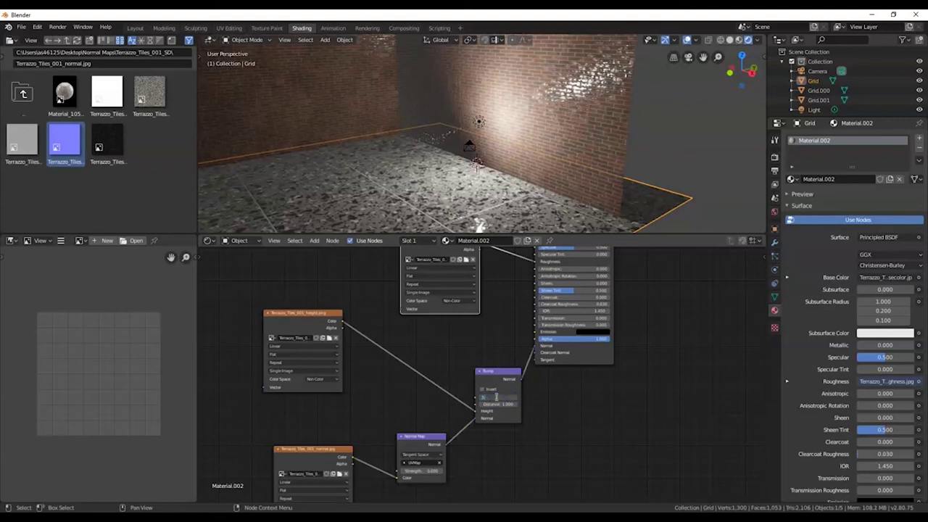
left_click(429, 471)
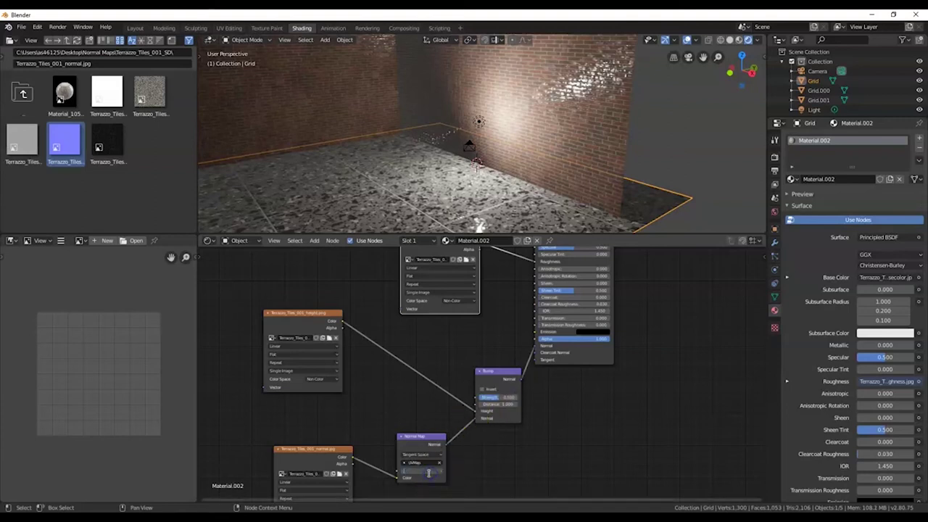
key("Return")
mouse_move(483, 193)
middle_mouse_down()
mouse_move(529, 196)
mouse_move(525, 179)
mouse_move(540, 187)
middle_mouse_up()
scroll(507, 266, "down", 3)
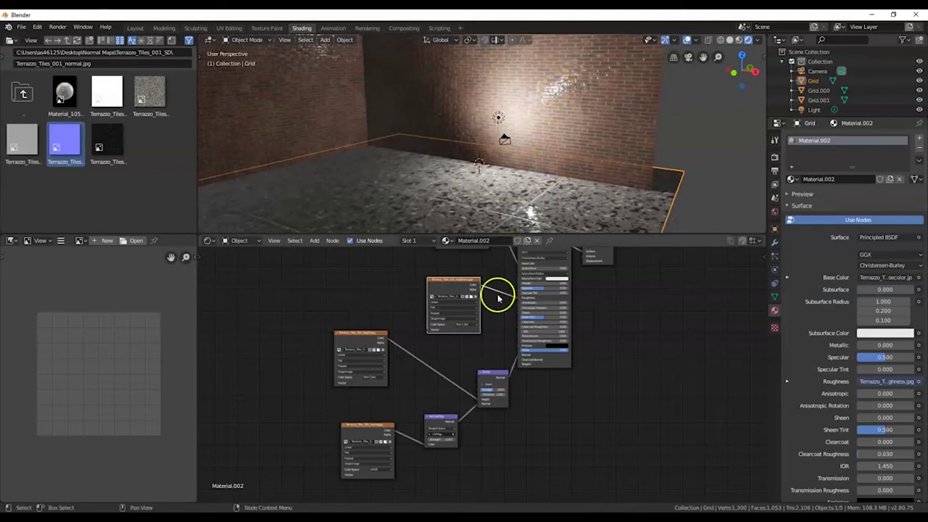
middle_click_drag(498, 294, 504, 327)
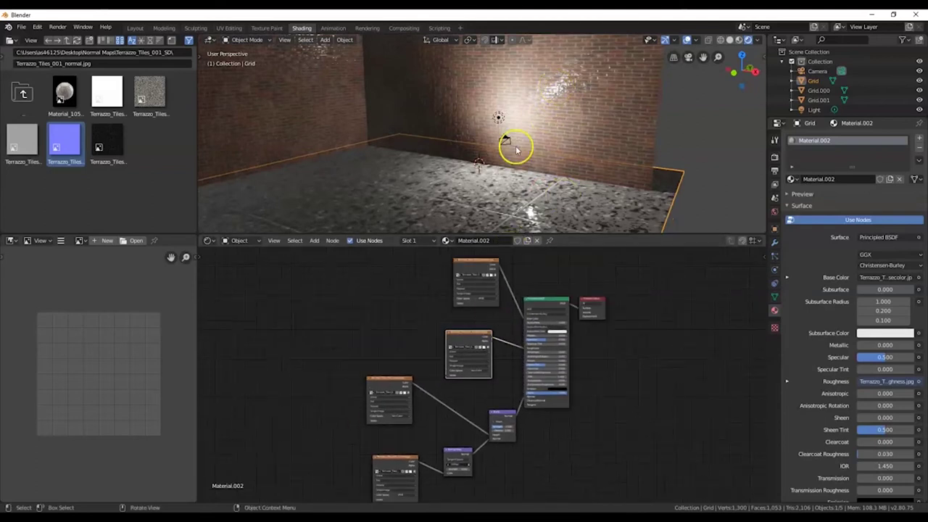
Step: Select the brick wall behind the light, set its material's Bump strength to 0.7 and lower the Normal Map strength
left_click(562, 92)
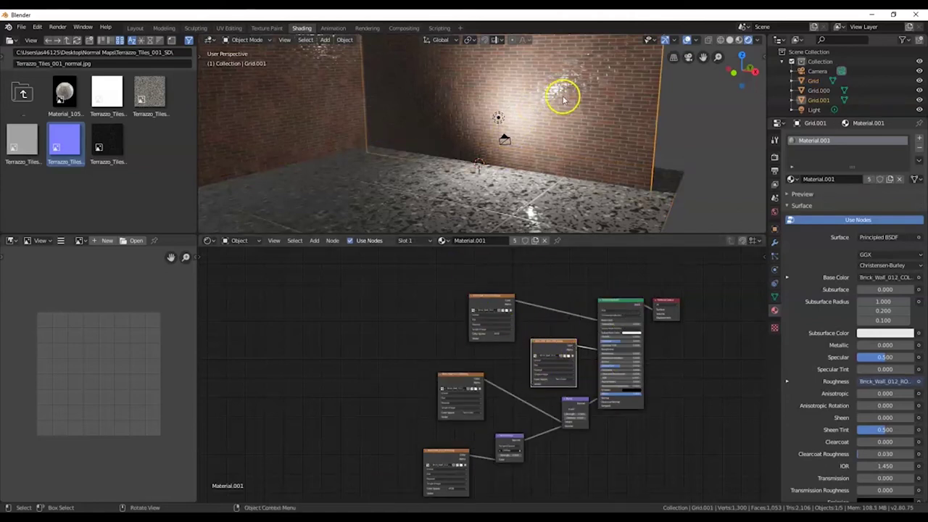
scroll(568, 417, "up", 3)
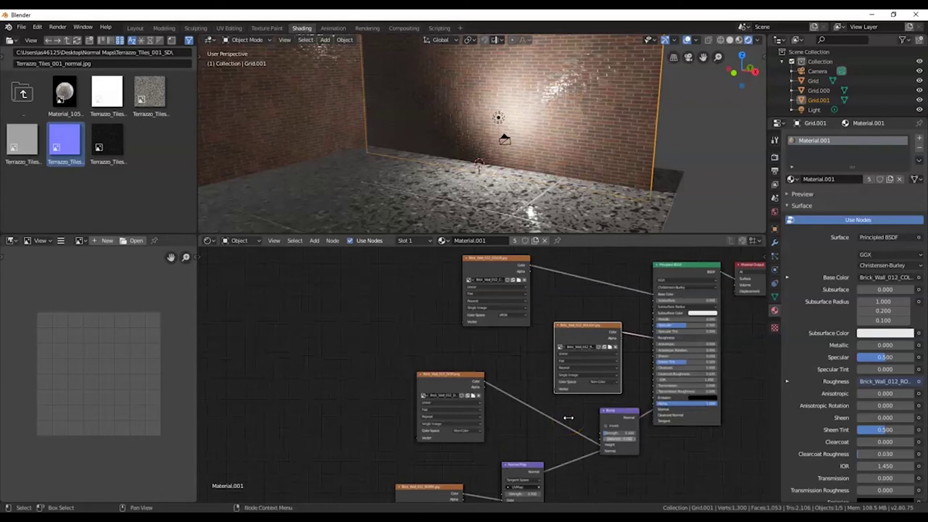
middle_click_drag(573, 414, 590, 353)
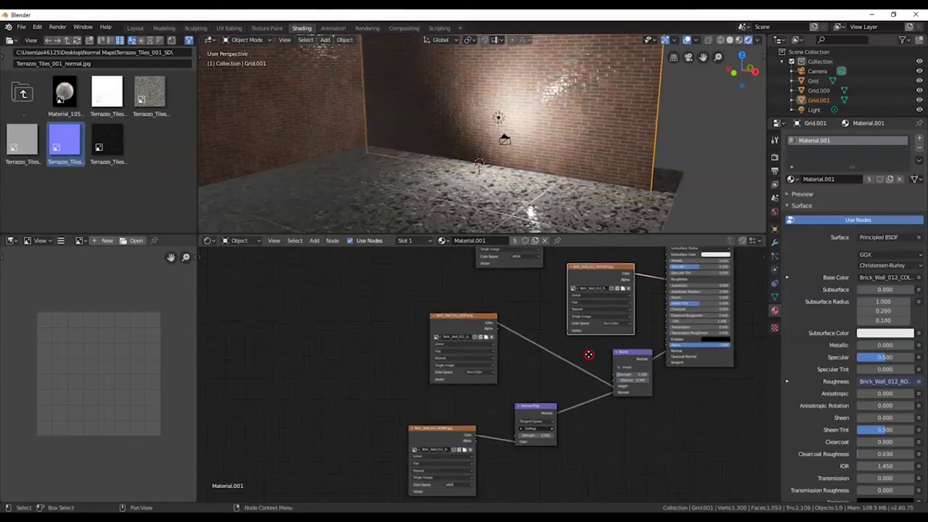
left_click(627, 375)
left_click_drag(628, 374, 653, 379)
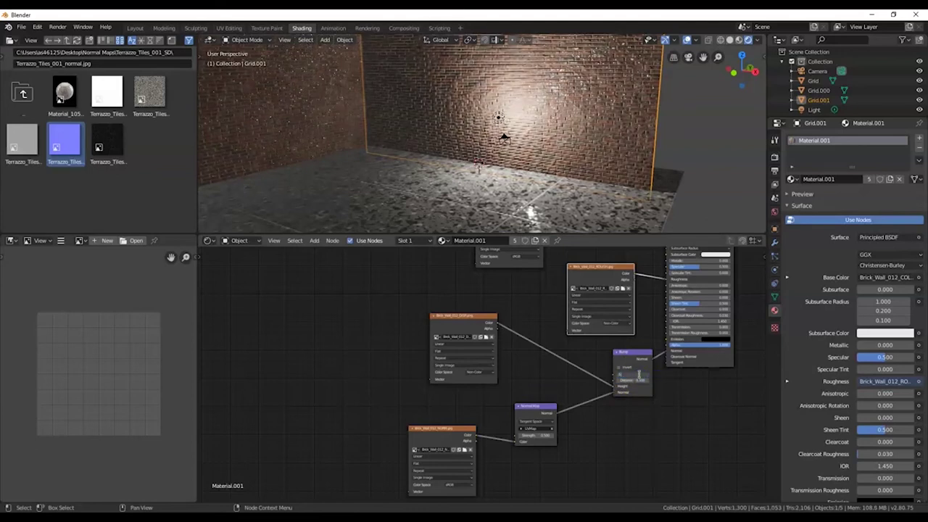
left_click_drag(638, 373, 641, 379)
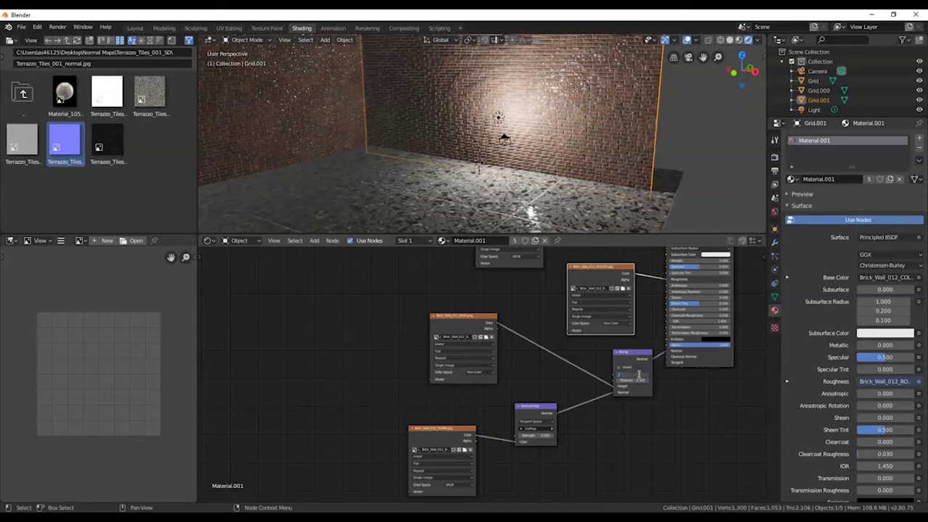
middle_click_drag(534, 159, 558, 145)
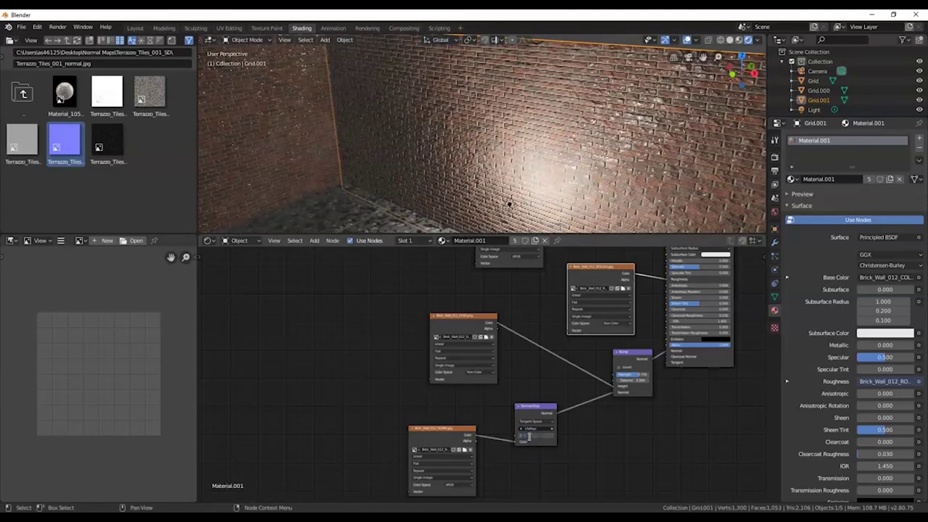
left_click_drag(529, 435, 533, 436)
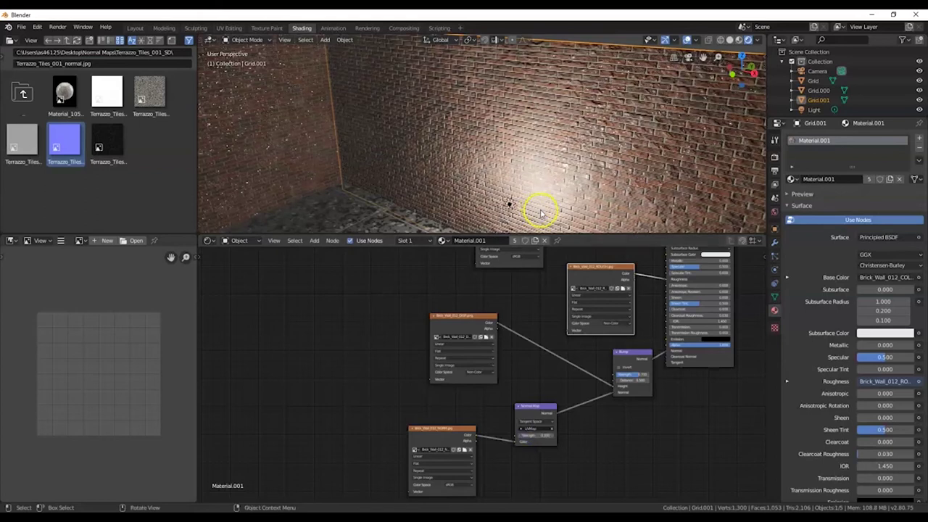
middle_click_drag(539, 207, 565, 174)
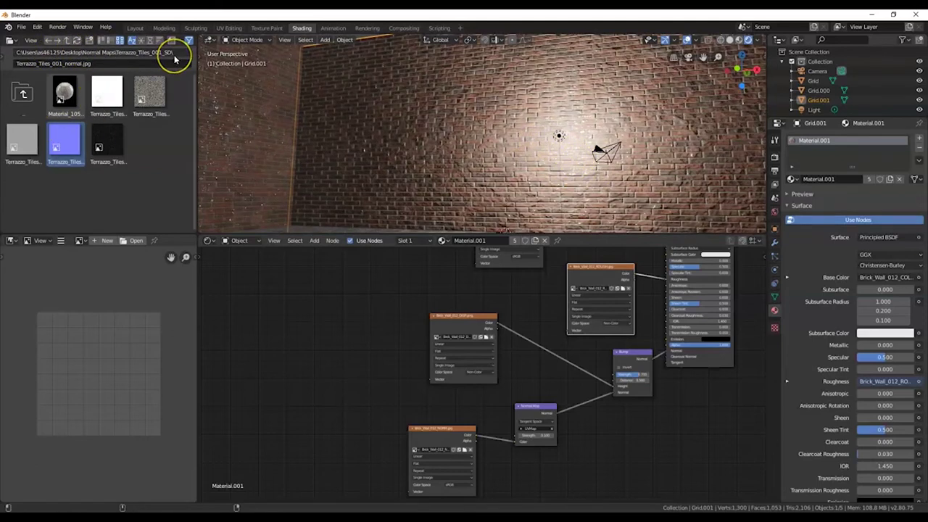
Step: Switch to the Layout workspace and move the point light about -15 m along the Y axis, away from the brick wall
left_click(135, 28)
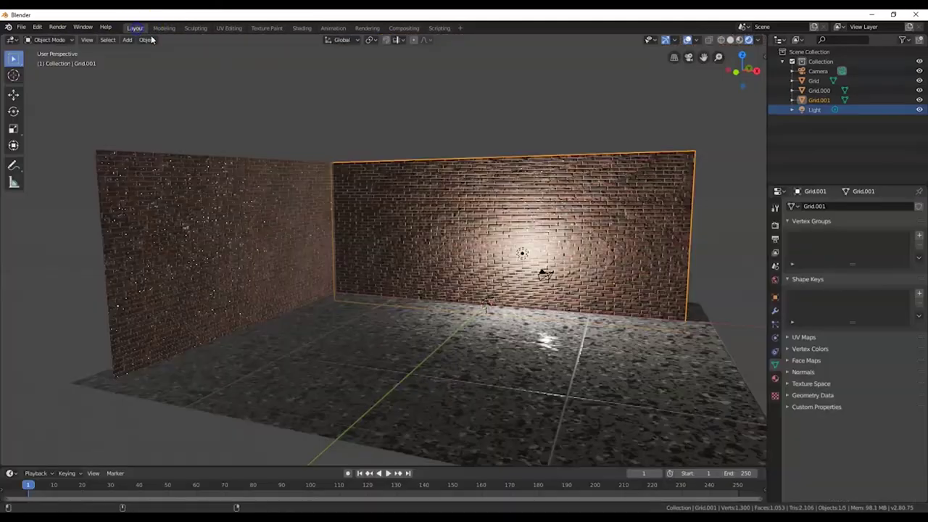
mouse_move(435, 217)
middle_mouse_down()
mouse_move(449, 193)
mouse_move(438, 247)
middle_mouse_up()
left_click(474, 278)
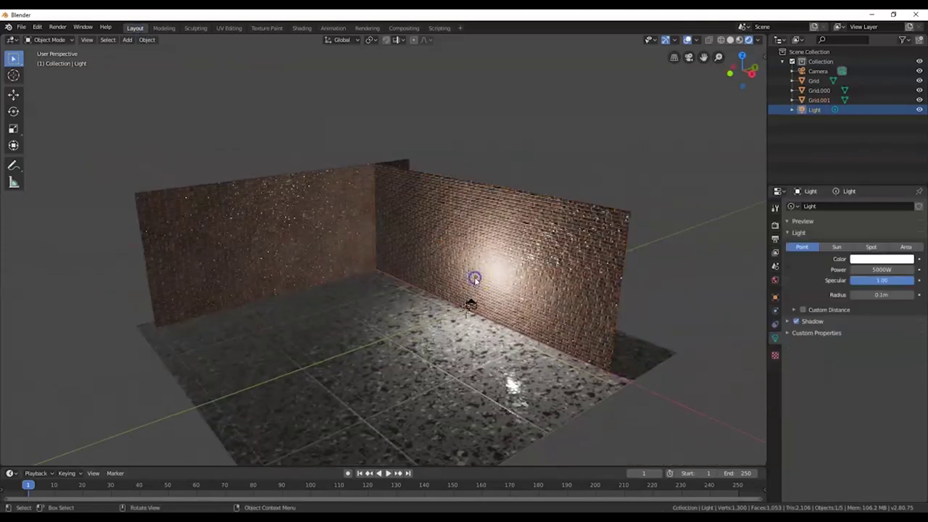
key("g")
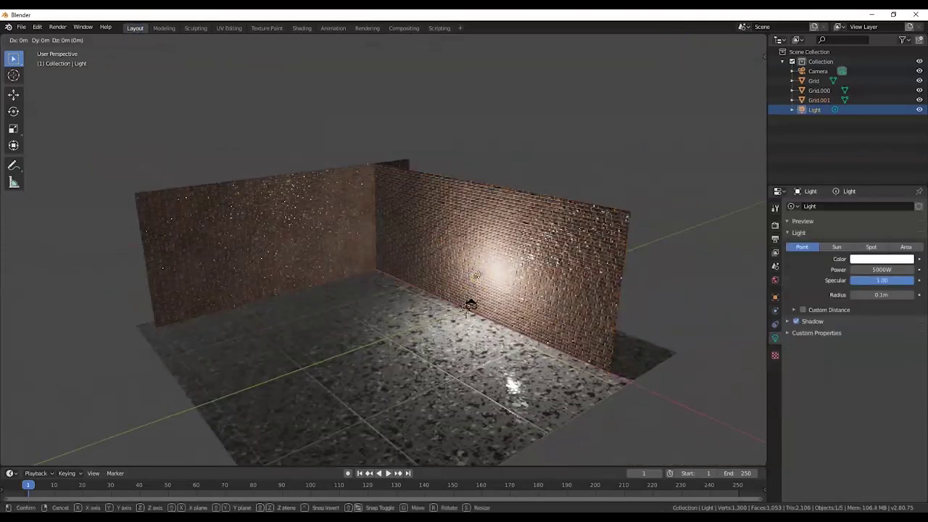
key("y")
left_click(367, 327)
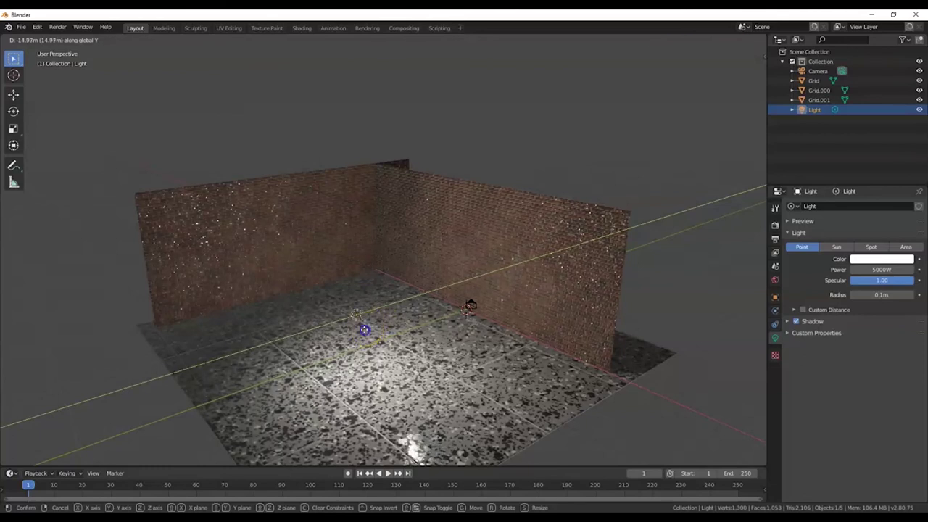
Step: Set the point light's Specular value to 0.5 and check the effect on the walls and floor
middle_click_drag(383, 307, 392, 297)
scroll(392, 297, "up", 3)
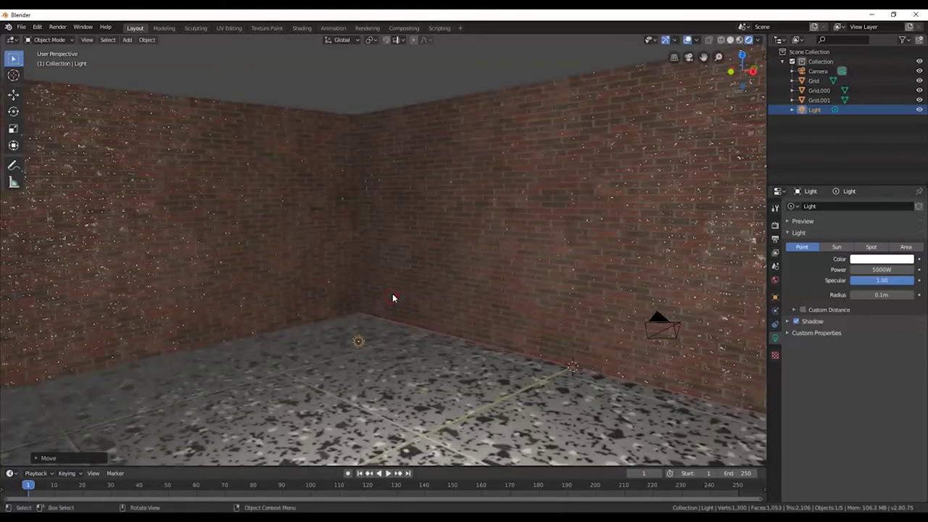
left_click(880, 285)
type("0.5")
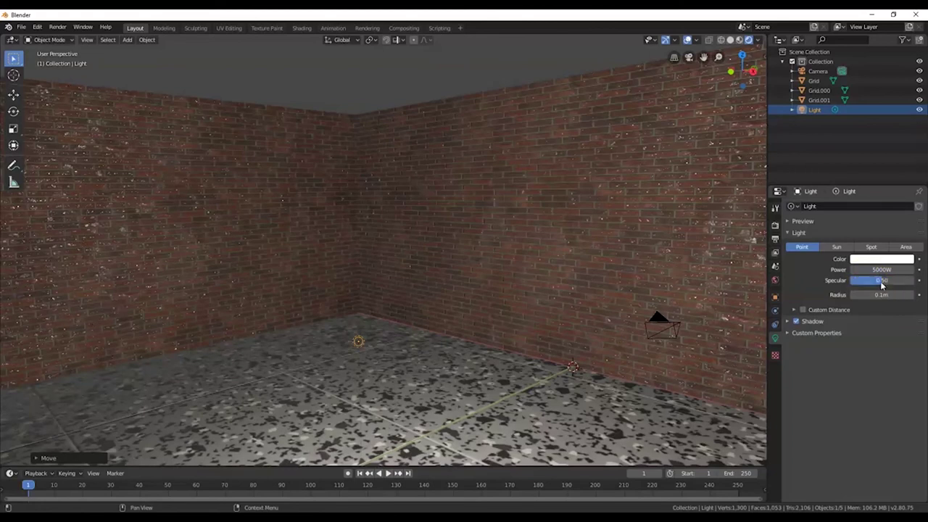
key("Return")
middle_click_drag(602, 276, 524, 338)
scroll(592, 341, "down", 6)
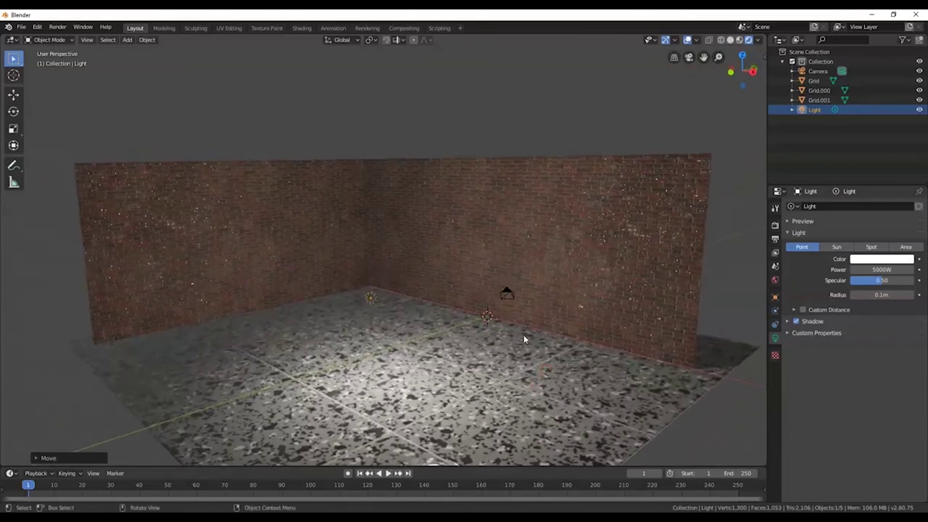
scroll(457, 291, "up", 4)
scroll(457, 291, "down", 2)
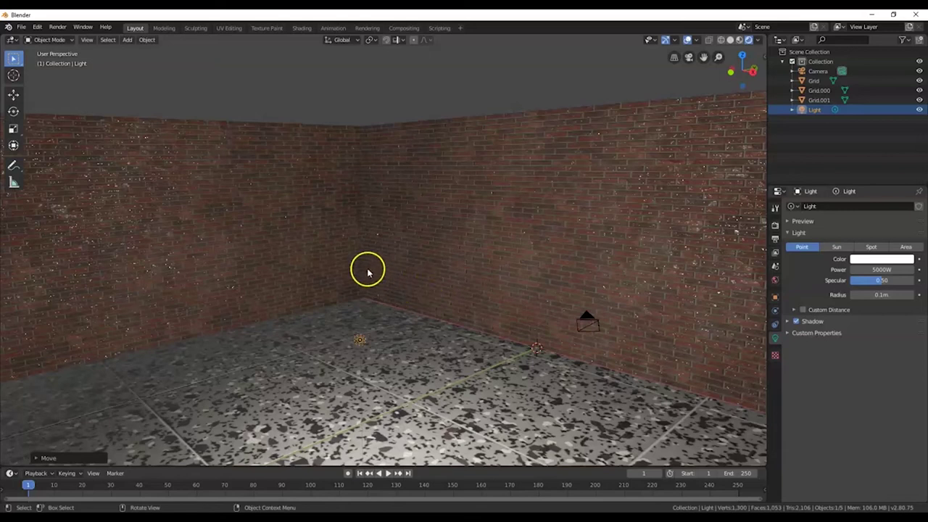
Step: Add a cylinder mesh and move it into the corner where the two brick walls meet
key("shift+a")
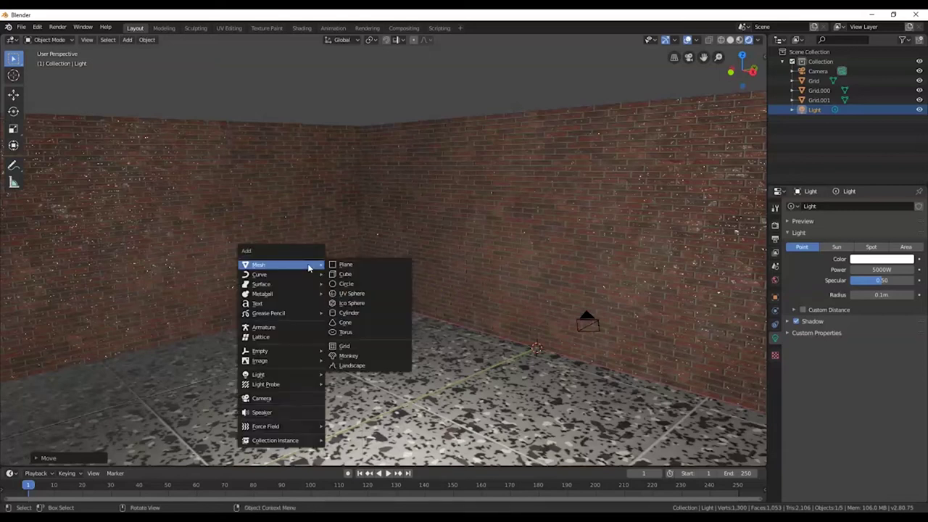
left_click(362, 313)
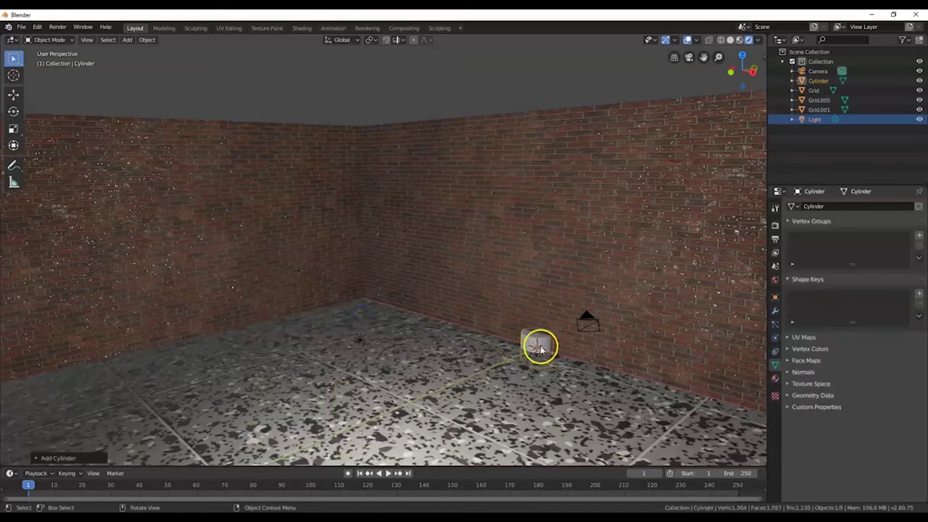
left_click_drag(540, 348, 361, 296)
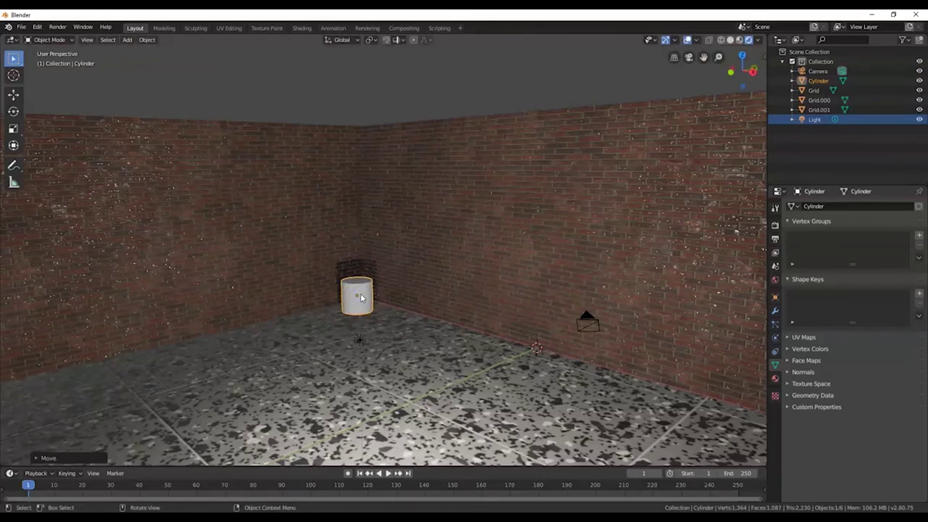
Step: Scale the cylinder by 0.2 overall, and stretch it by a factor of 7 along the Z axis
key("KP_Decimal")
scroll(361, 297, "down", 3)
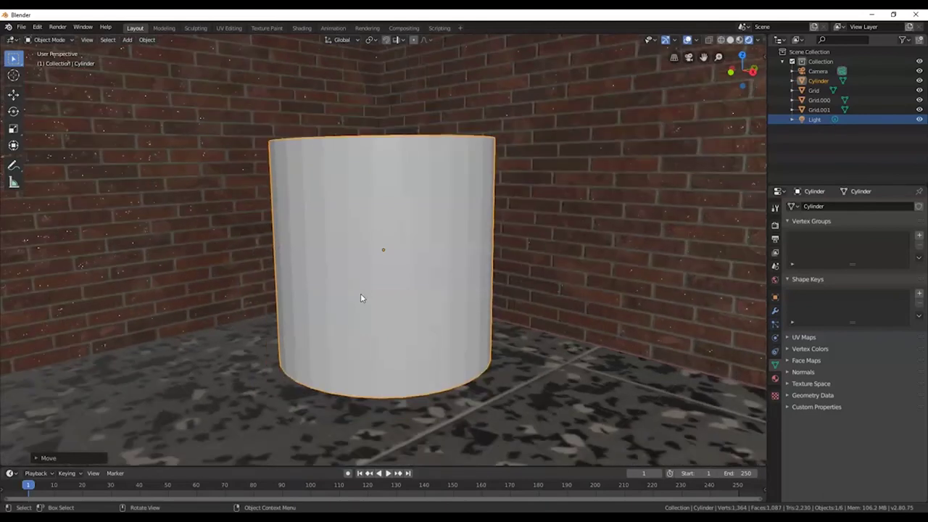
type("s")
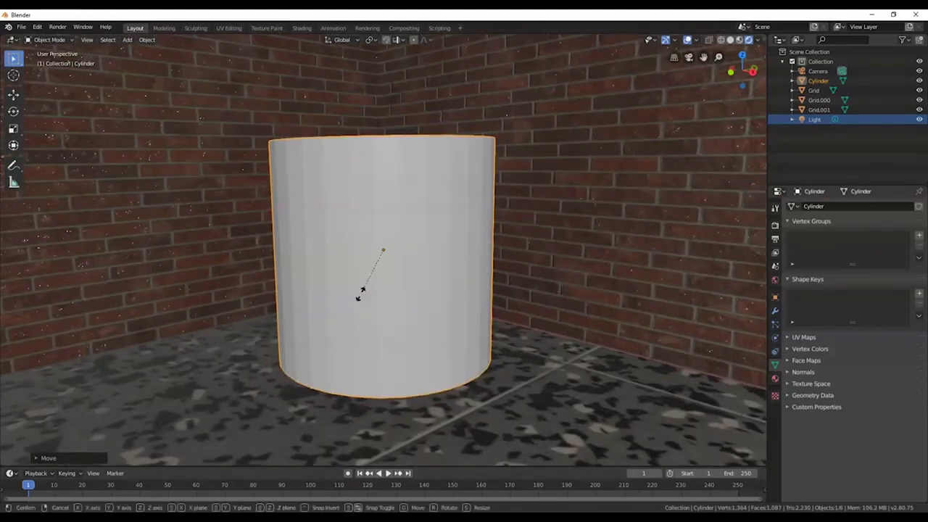
type(".2")
key("Return")
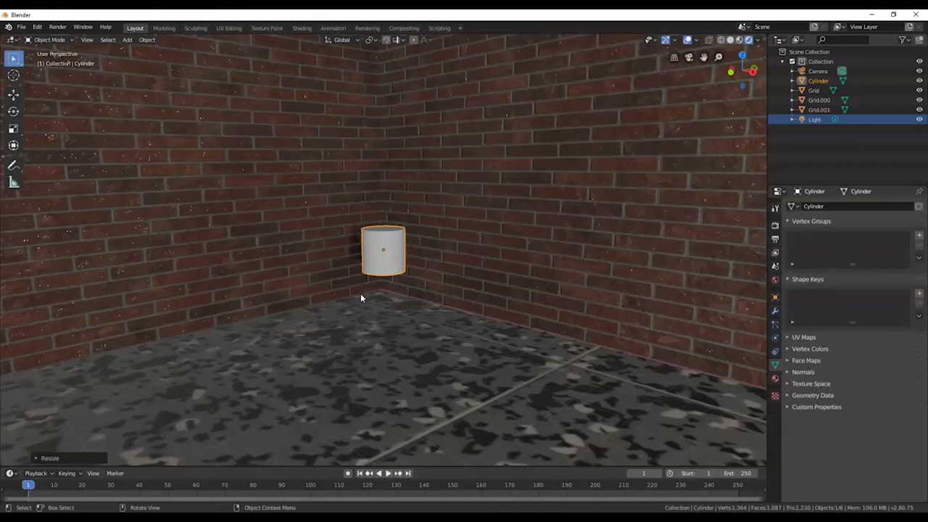
type("sz")
type("7")
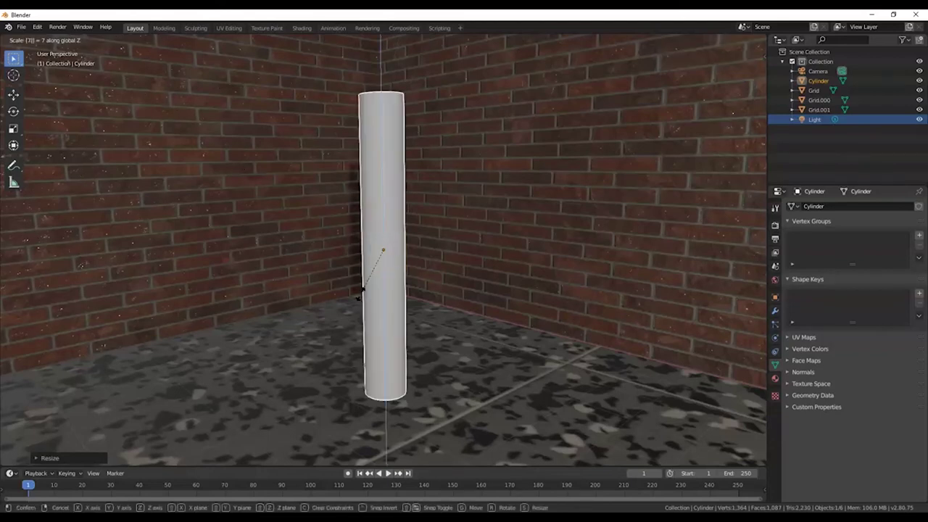
key("Return")
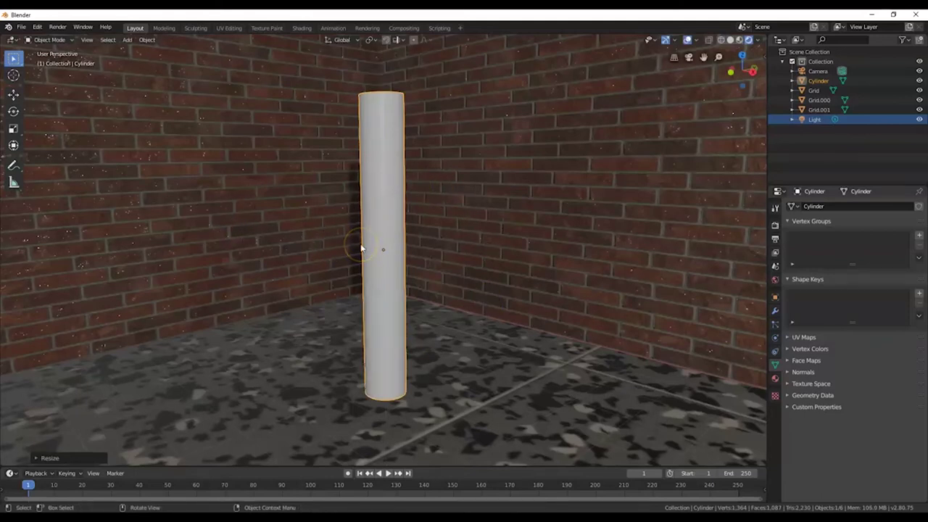
Step: Put the cylinder in Edit Mode and show the viewport in wireframe shading
key("Tab")
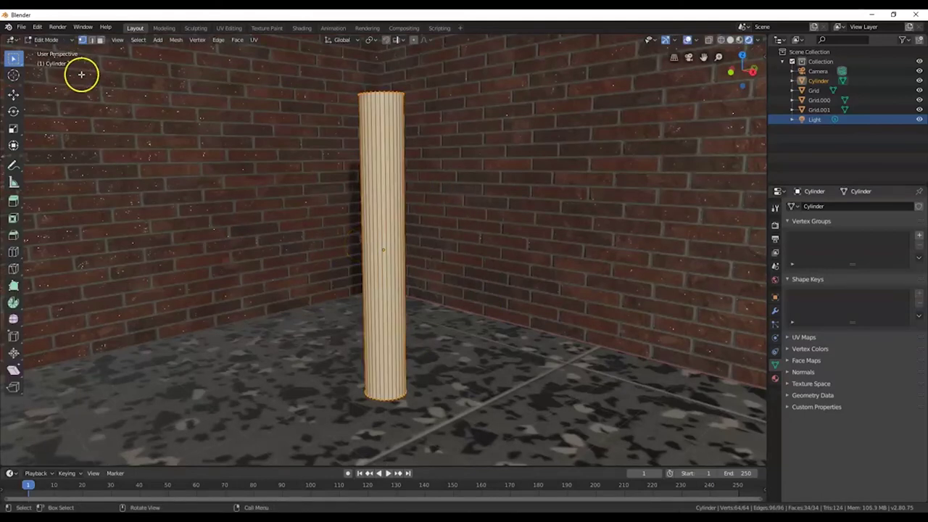
left_click(48, 39)
left_click(51, 45)
left_click(50, 42)
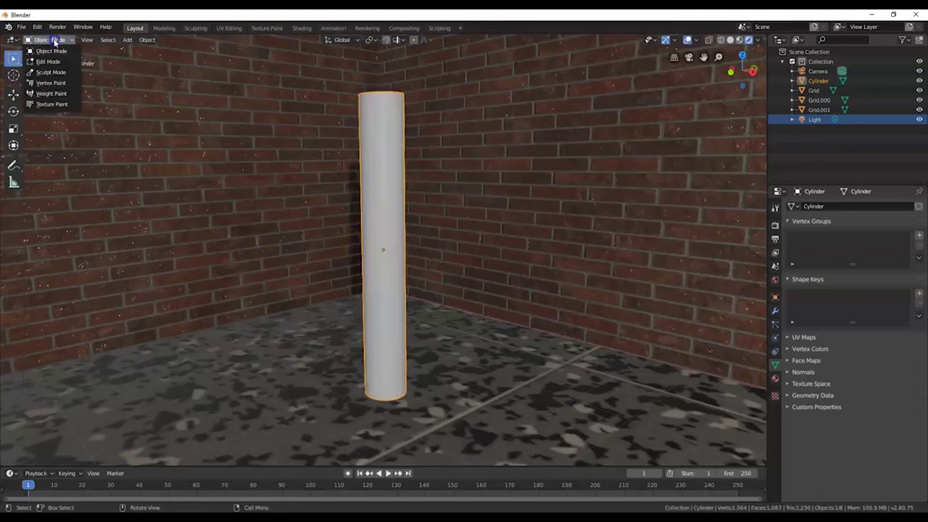
left_click(51, 63)
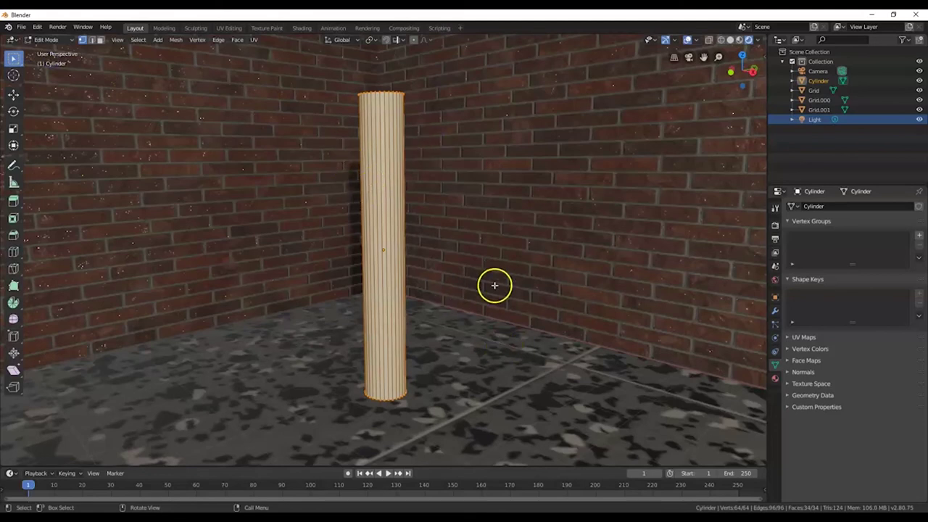
left_click(722, 40)
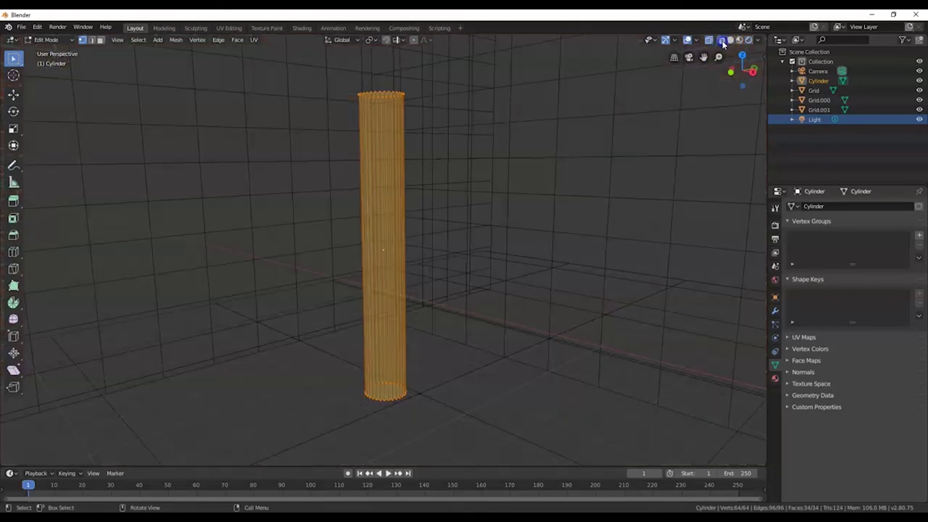
Step: Switch the viewport between solid and wireframe shading, ending in wireframe
key("shift+z")
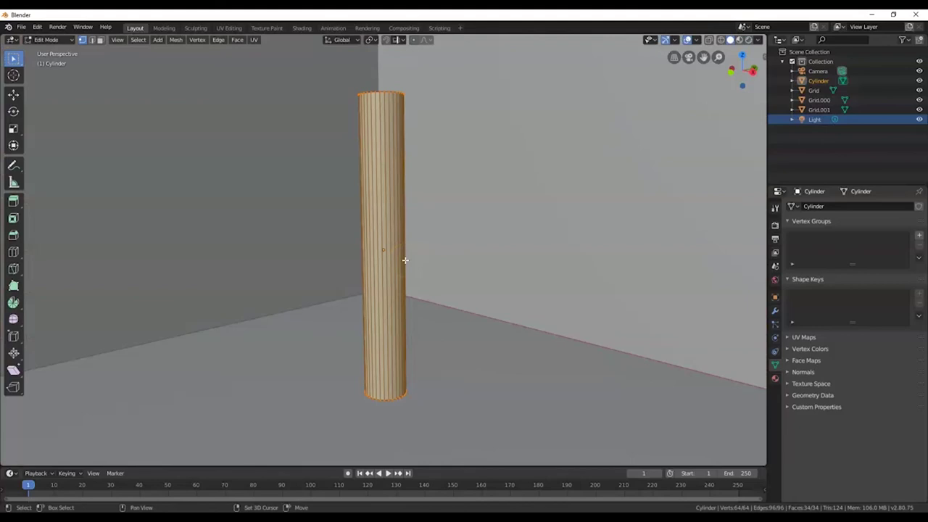
key("shift+z")
key("shift+z")
key("z")
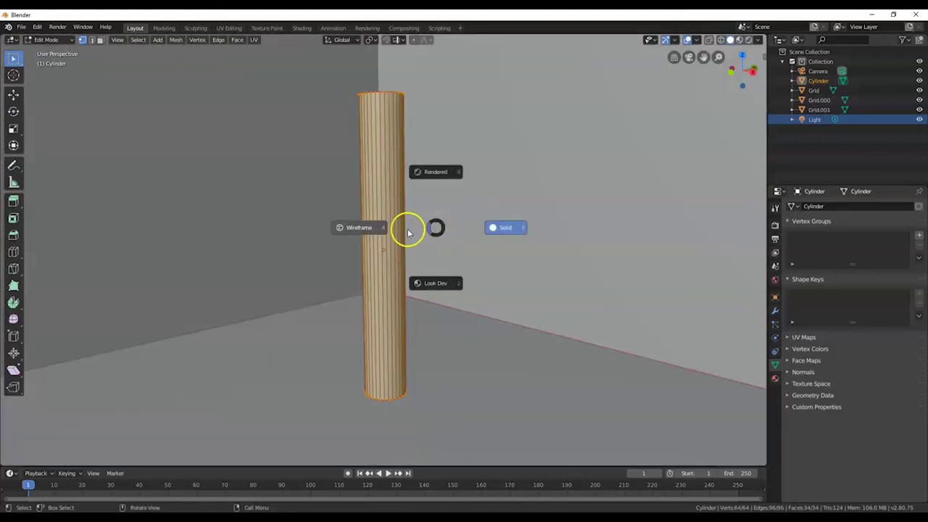
left_click(360, 228)
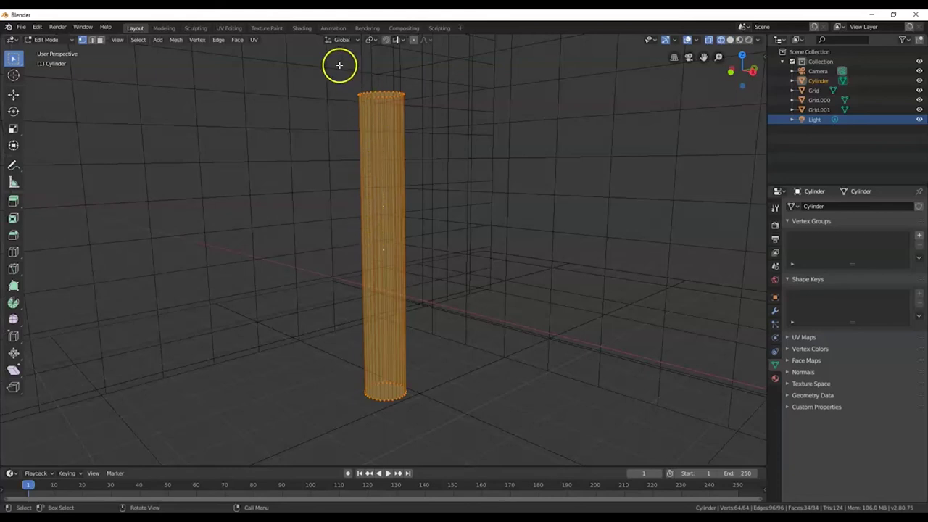
Step: Select the cylinder's top ring of vertices, extrude it in place, and scale the extrusion by 10 to form a tabletop disc
left_click_drag(321, 69, 400, 99)
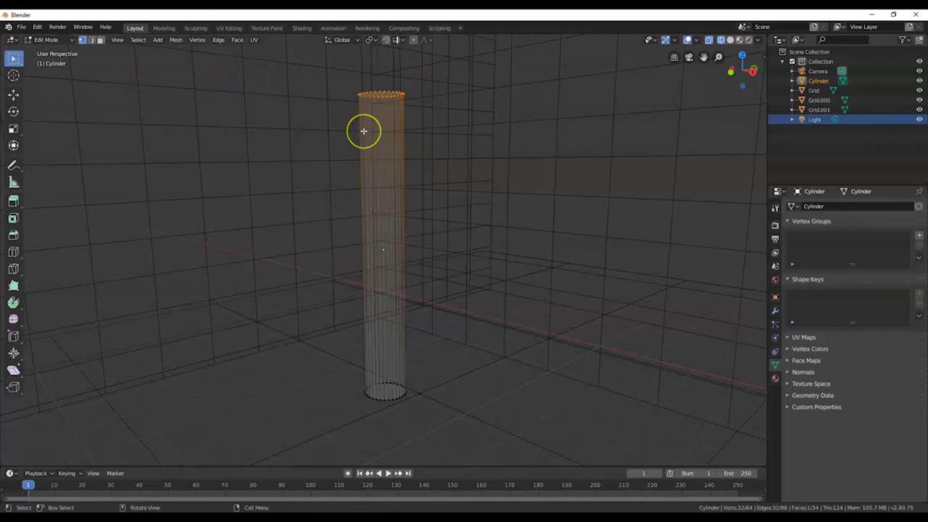
left_click_drag(332, 70, 432, 107)
type("s")
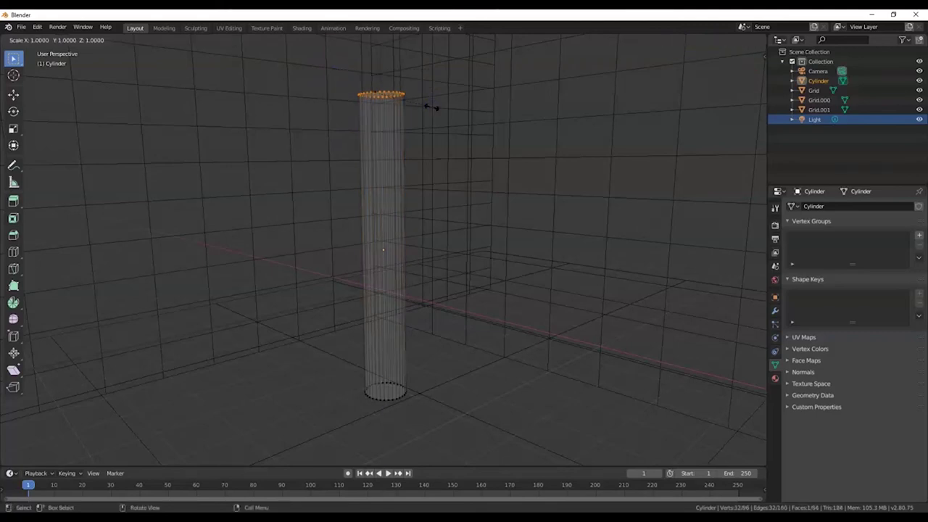
type("10")
key("Return")
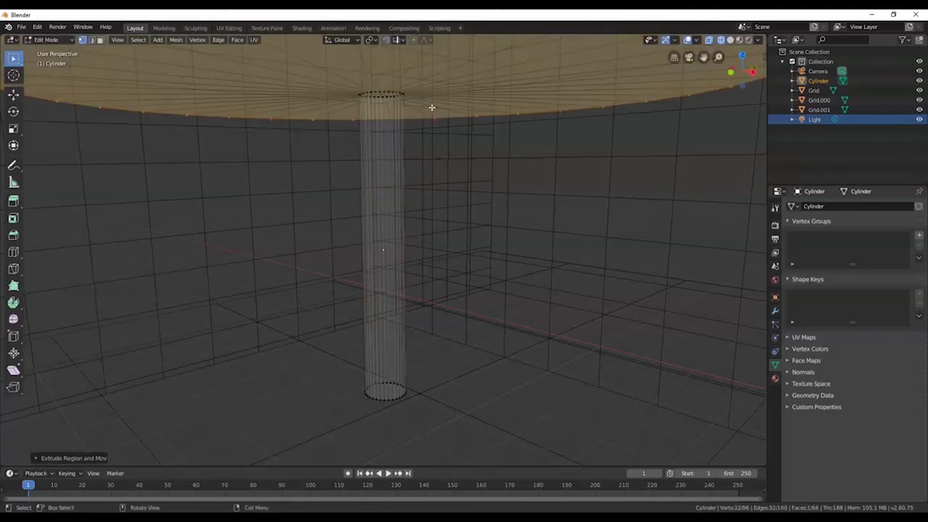
Step: Extrude the tabletop disc 0.2 m upward to give it thickness
scroll(437, 127, "down", 4)
middle_click_drag(437, 126, 439, 138)
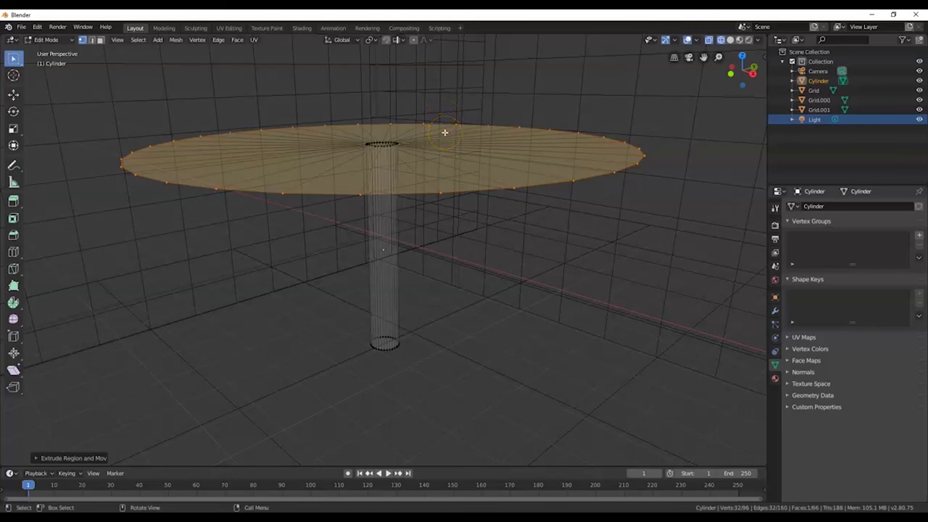
type("e.2")
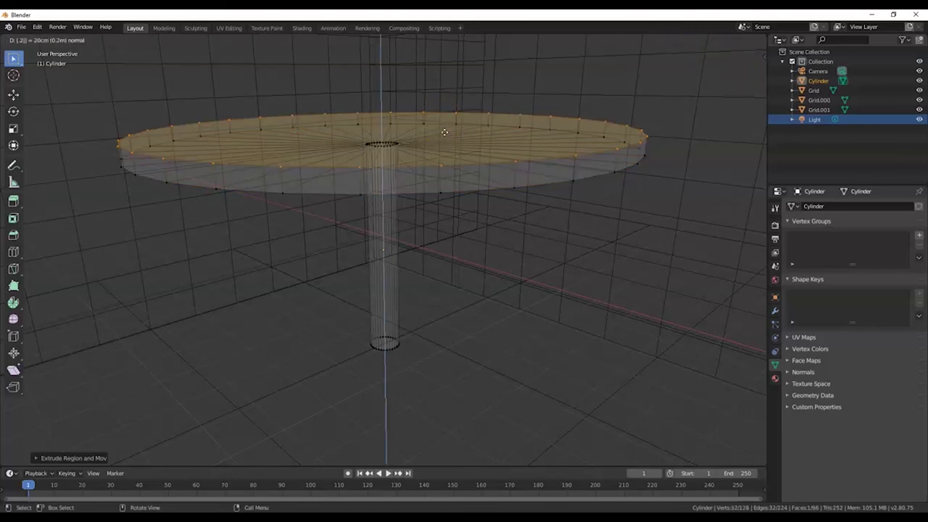
key("Return")
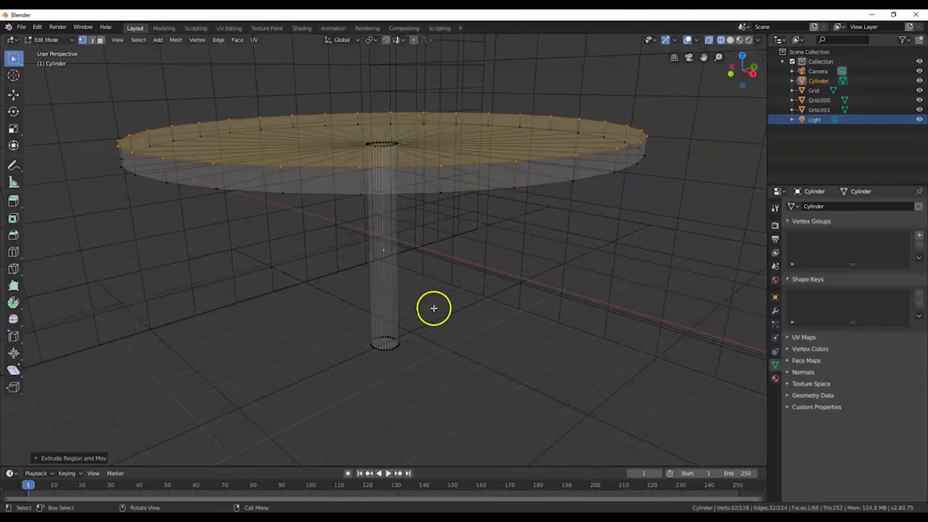
Step: Select the cylinder's bottom ring of vertices, extrude it in place, and scale the extrusion by 5 to form a base disc
middle_click_drag(430, 307, 430, 302)
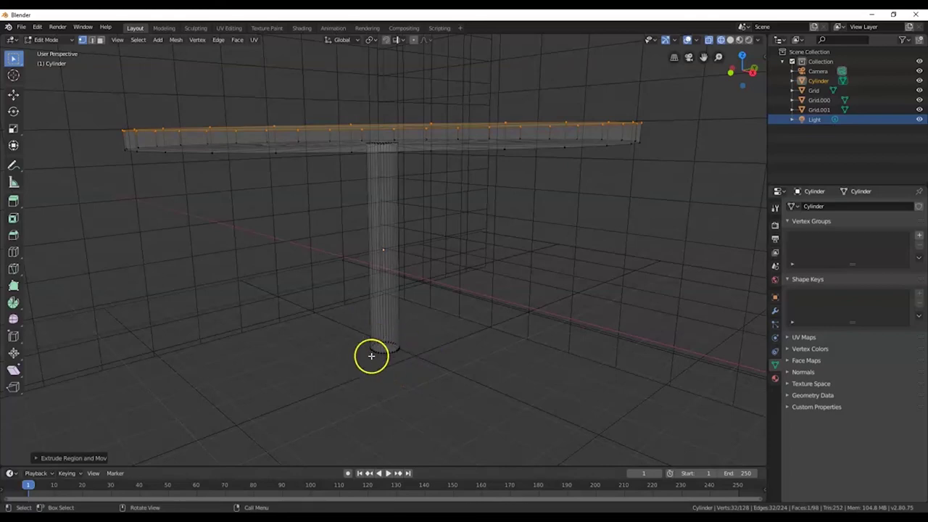
left_click_drag(337, 320, 420, 365)
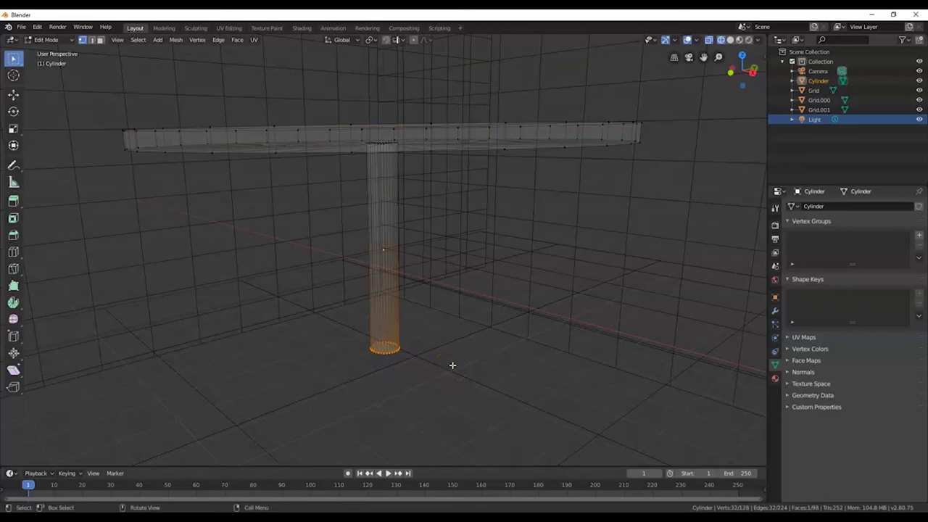
key("e")
key("s")
key("5")
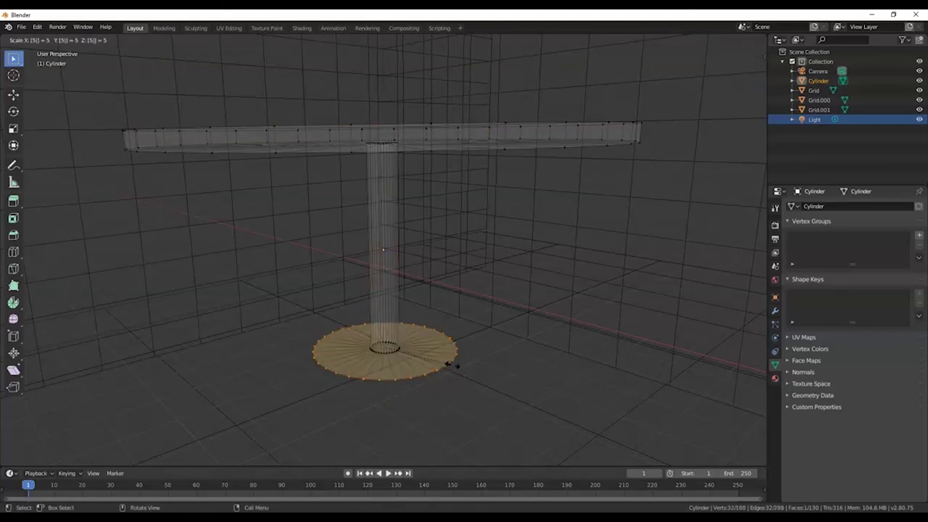
key("Return")
Step: Move the base disc slightly downward along the Z axis so the foot slopes out from the leg
middle_click_drag(452, 366, 452, 339)
key("g")
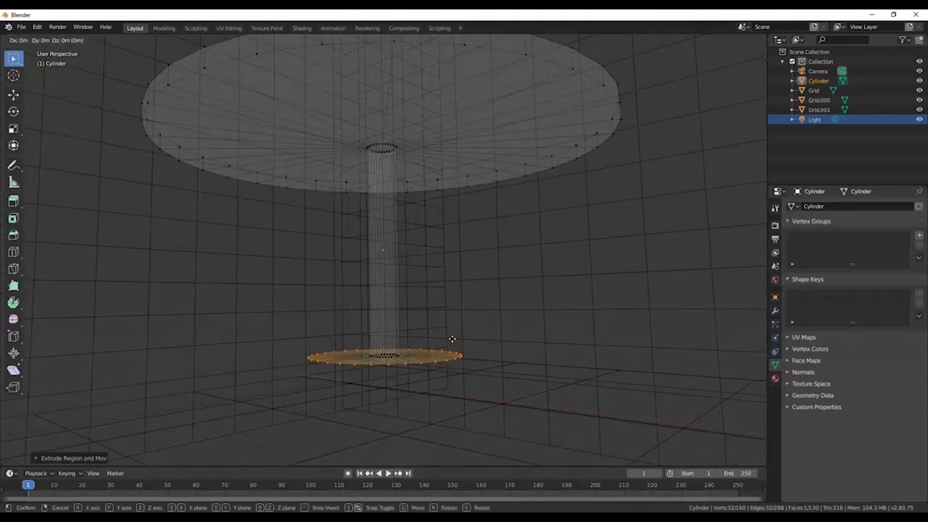
key("z")
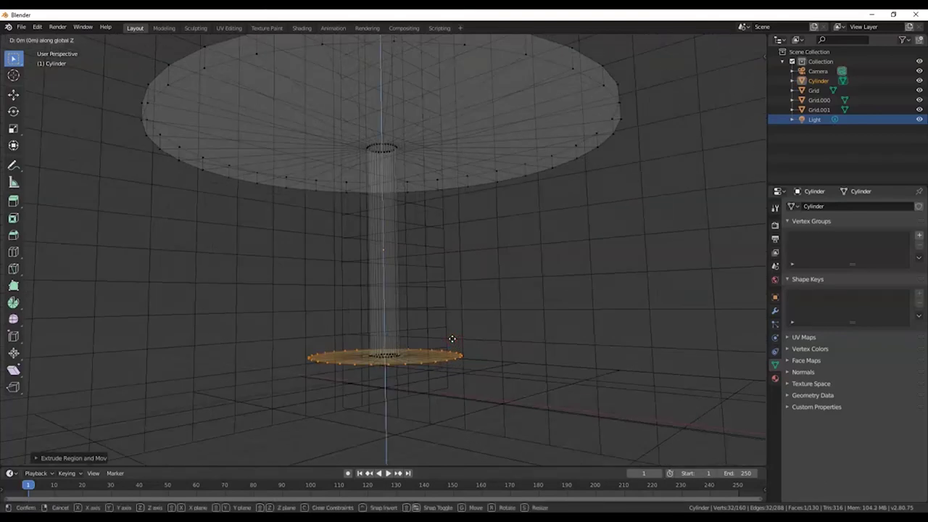
type("1")
key("Return")
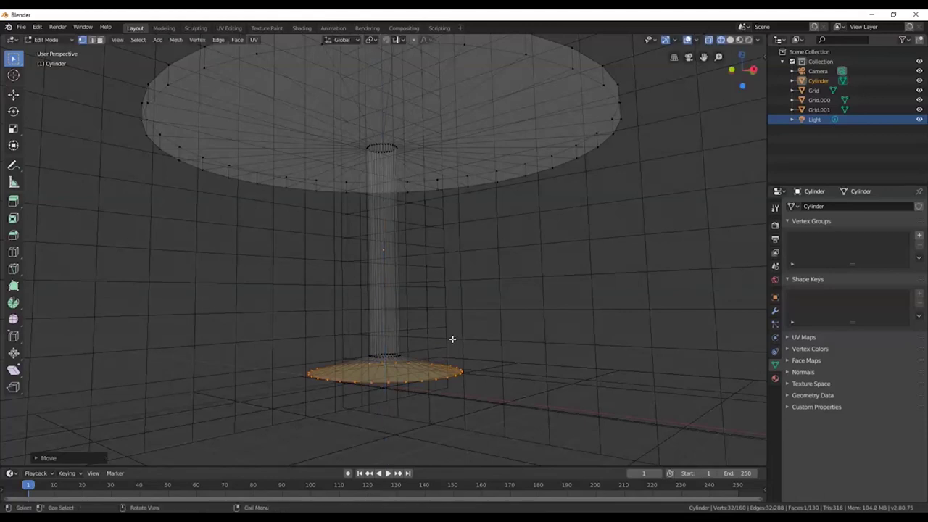
middle_click_drag(453, 338, 448, 364)
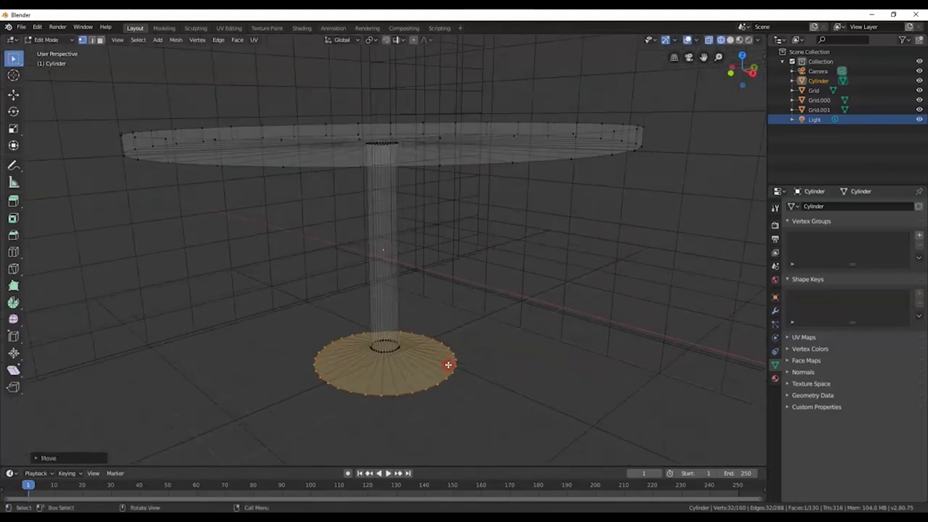
scroll(448, 364, "down", 2)
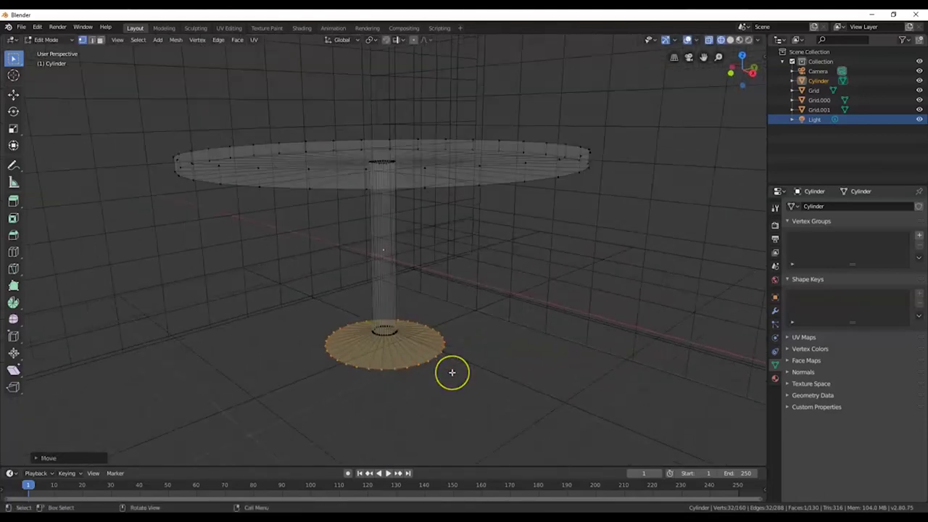
Step: Switch to the Shading workspace, return to Object Mode, and select the table in the room corner
left_click(302, 29)
middle_click_drag(479, 213, 437, 211)
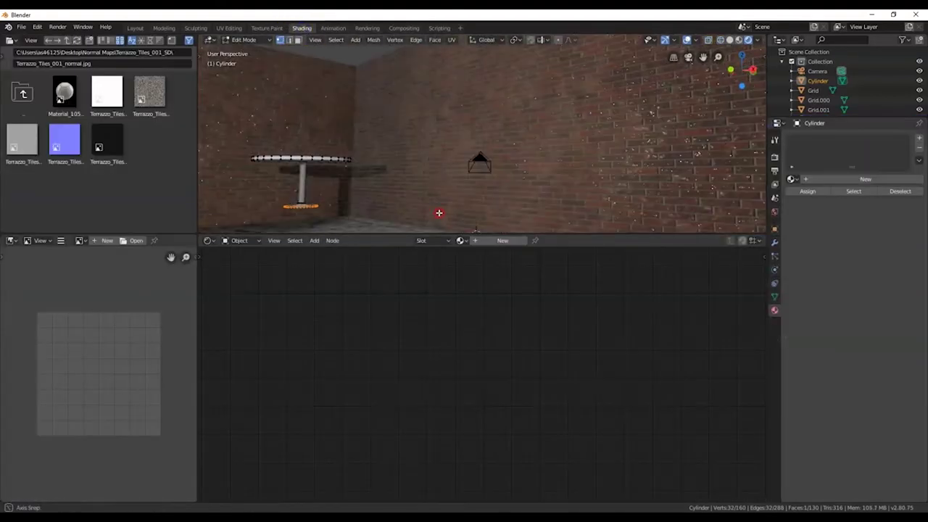
key("KP_Decimal")
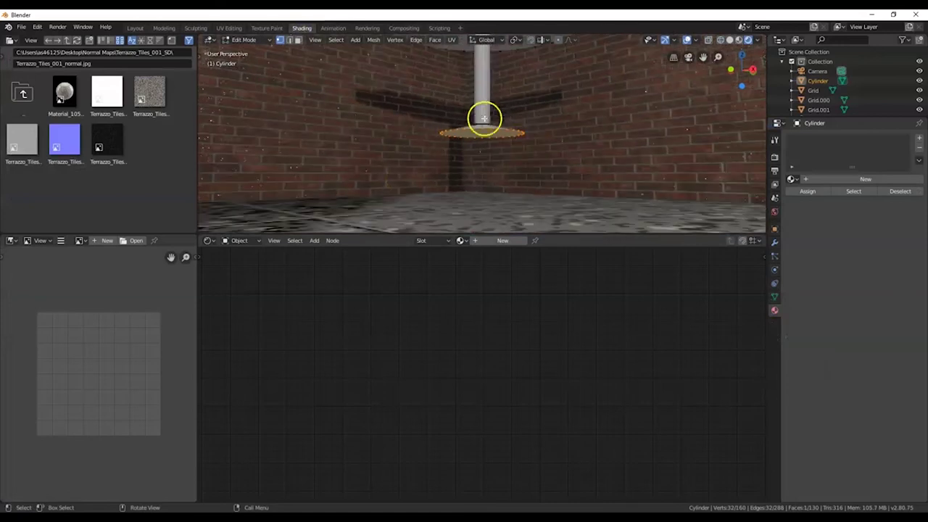
middle_click_drag(485, 114, 488, 161)
scroll(497, 131, "down", 3)
key("Tab")
left_click(501, 108)
scroll(488, 157, "down", 5)
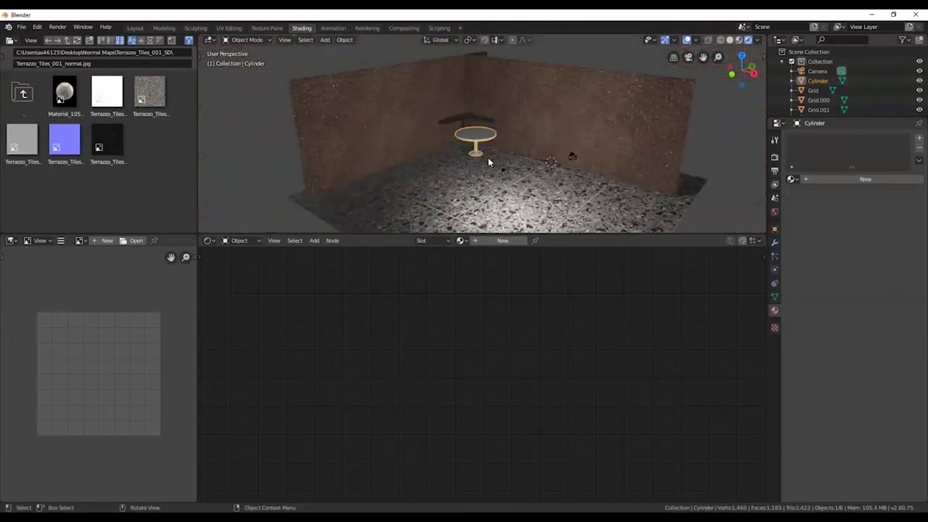
Step: Create a new material for the table and bring its Principled BSDF node into view
scroll(499, 151, "up", 5)
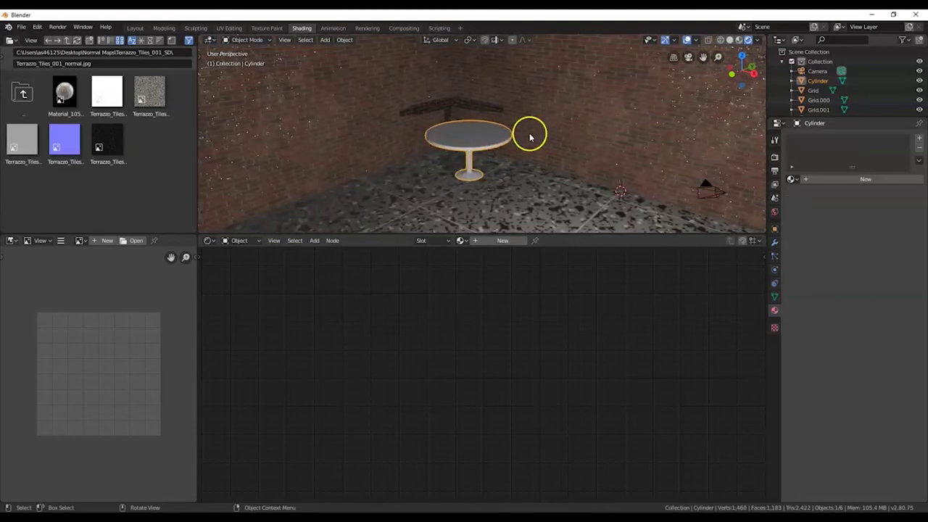
mouse_move(512, 158)
middle_mouse_down()
mouse_move(532, 142)
mouse_move(487, 161)
mouse_move(509, 151)
middle_mouse_up()
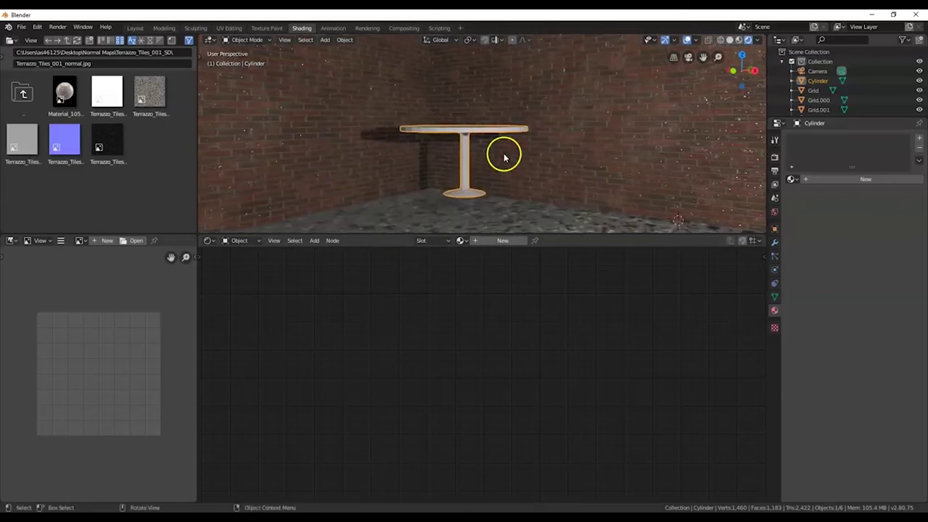
left_click(498, 241)
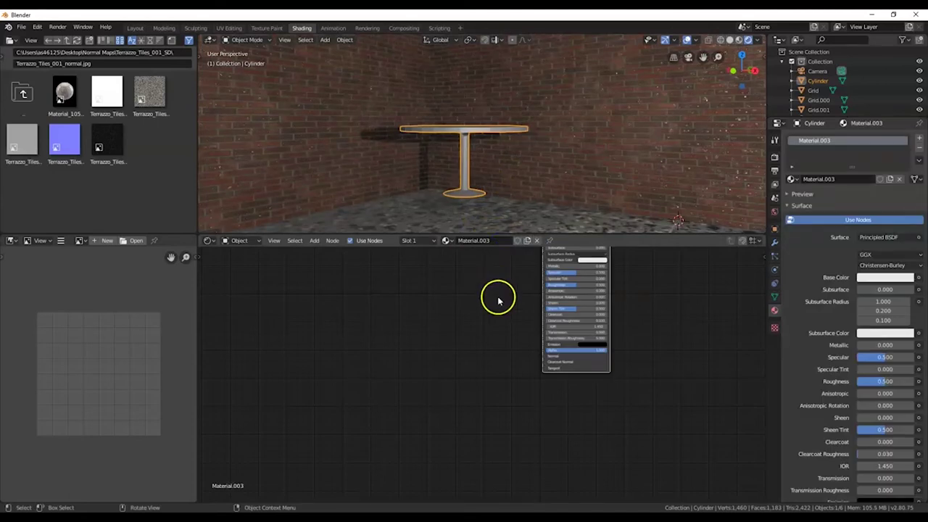
middle_click_drag(498, 299, 484, 378)
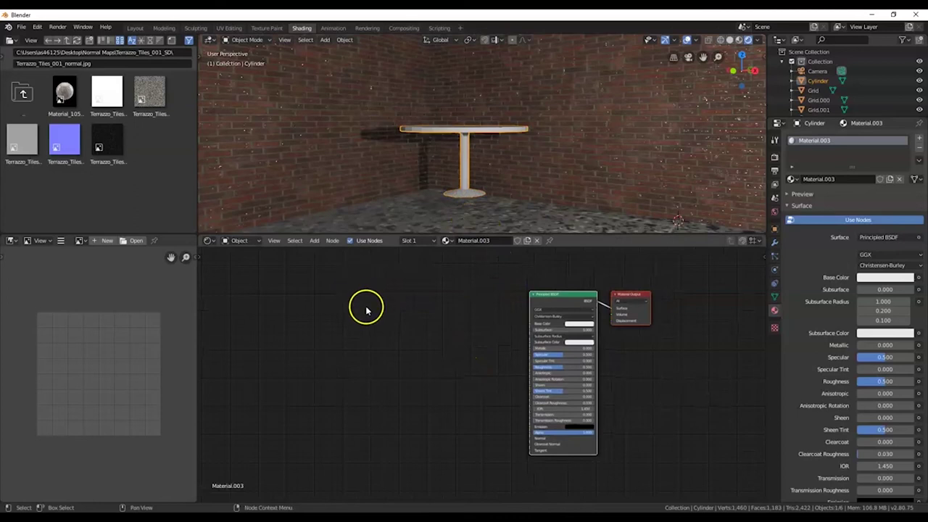
middle_click_drag(450, 166, 429, 193)
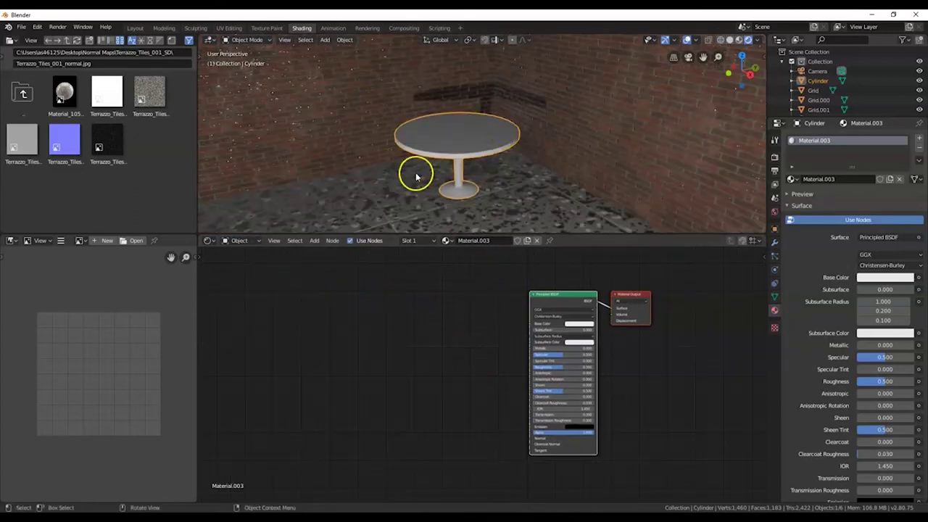
scroll(429, 154, "up", 2)
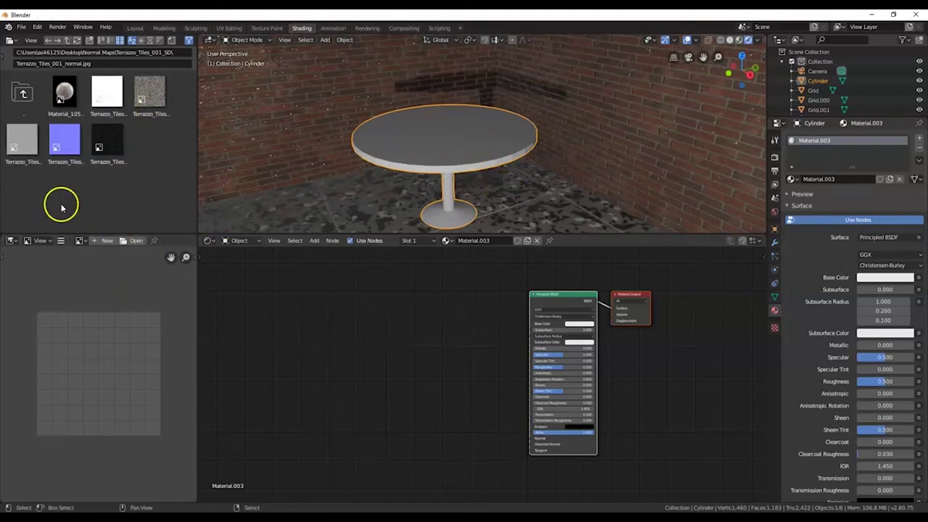
Step: Add Wood_016_basecolor.jpg from the Wood_016_SD folder as an image texture and connect its Color to the Principled BSDF's Base Color
left_click(22, 93)
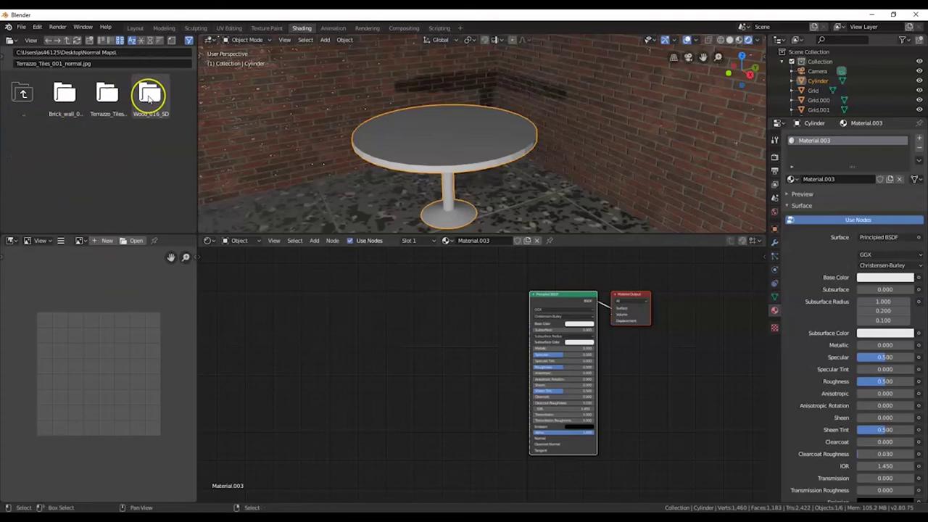
double_click(149, 96)
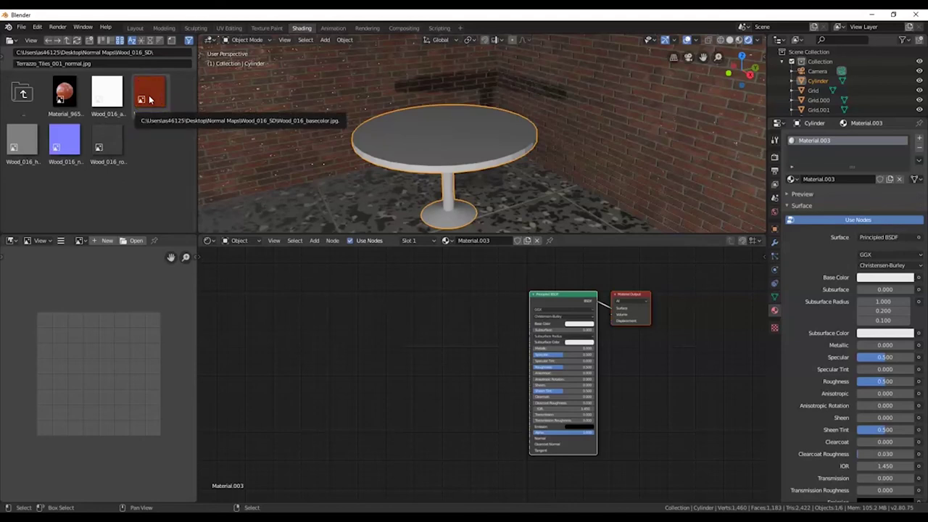
left_click_drag(149, 99, 428, 307)
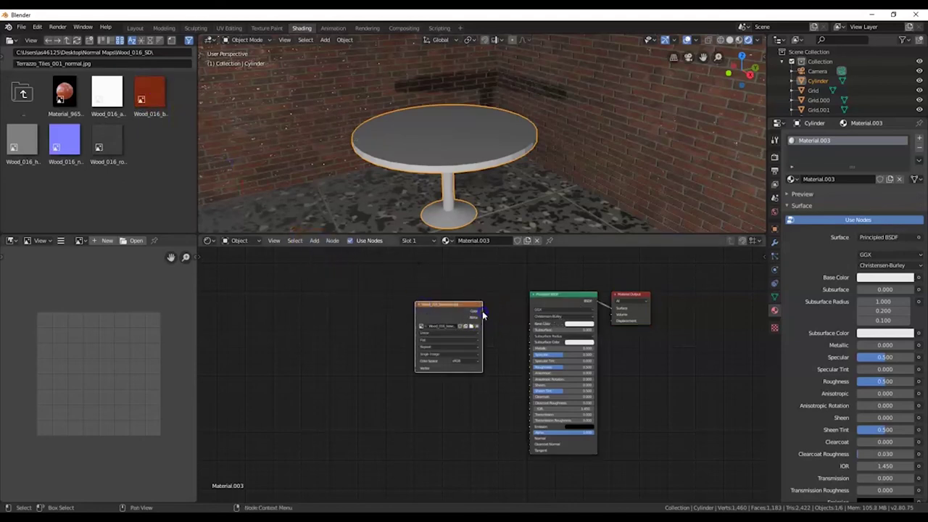
left_click_drag(483, 315, 533, 324)
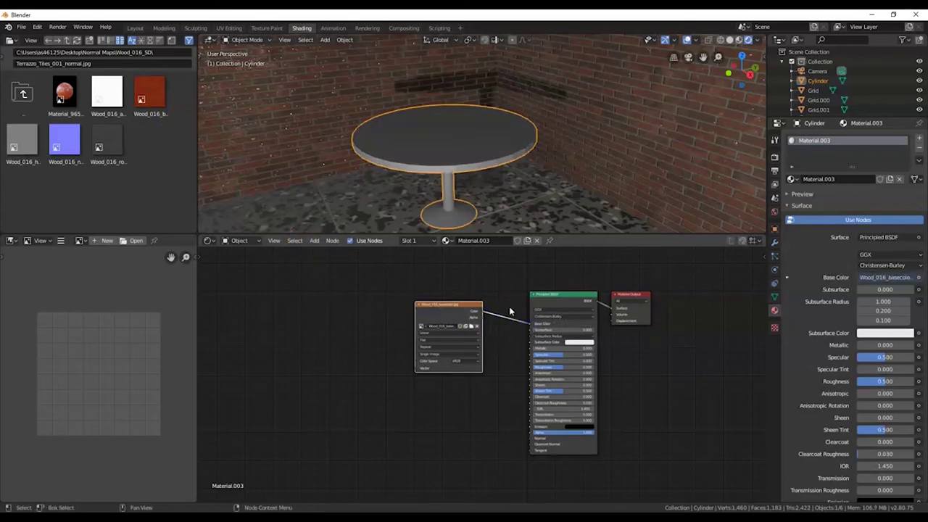
scroll(475, 160, "up", 3)
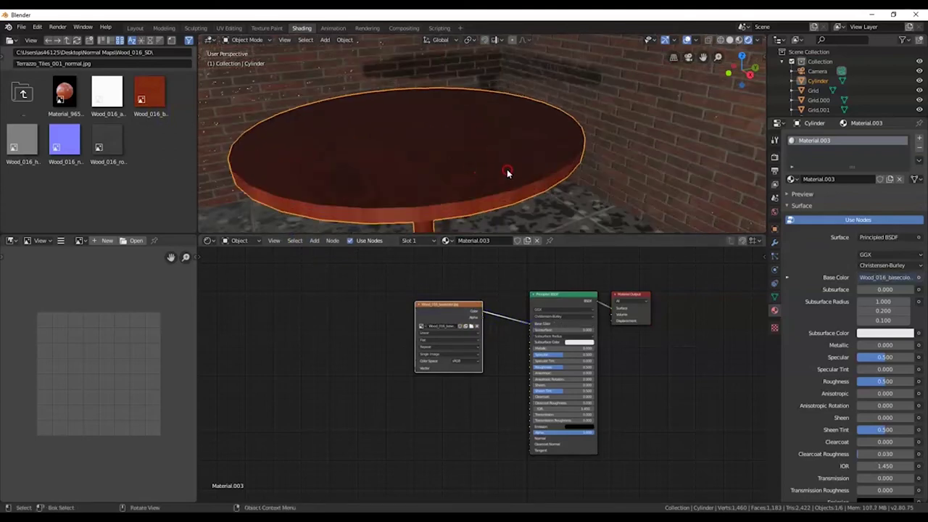
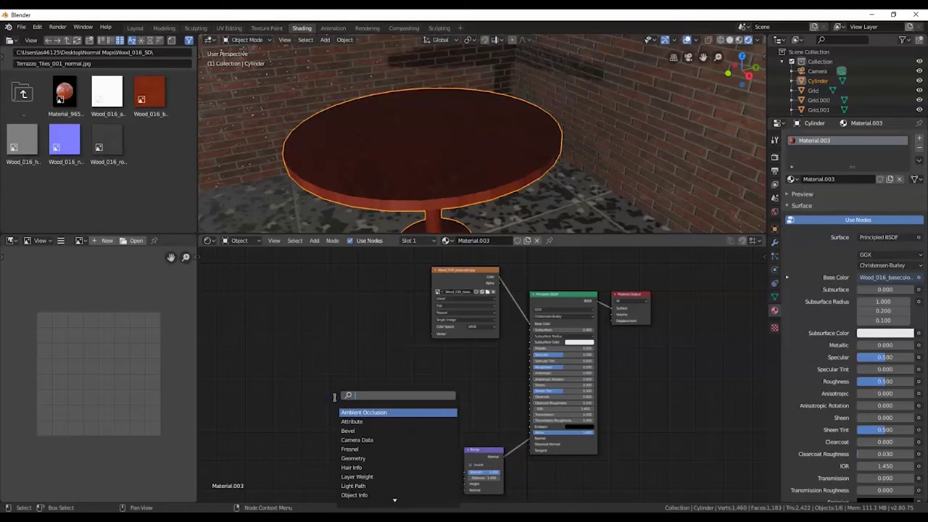
Step: Add a Normal Map node and connect its Normal output to the Bump node's Normal input
type("noi")
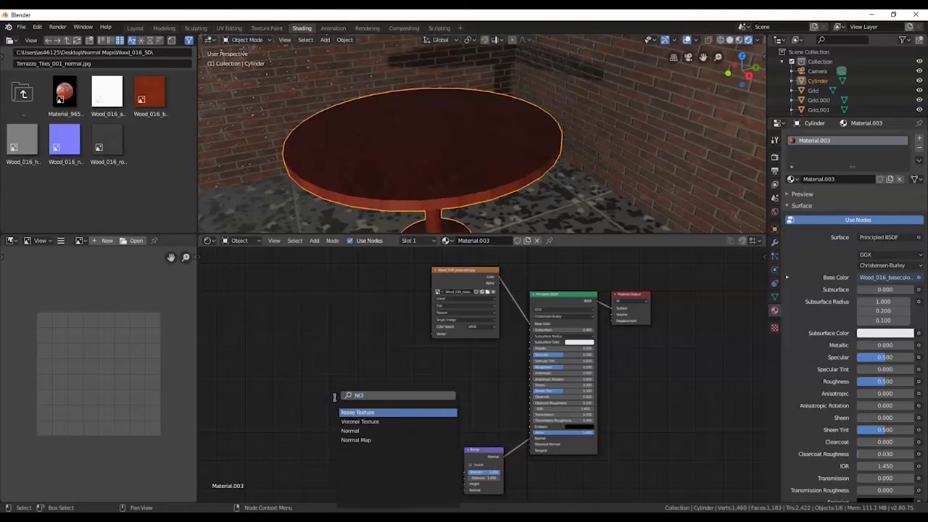
left_click(363, 440)
left_click(415, 466)
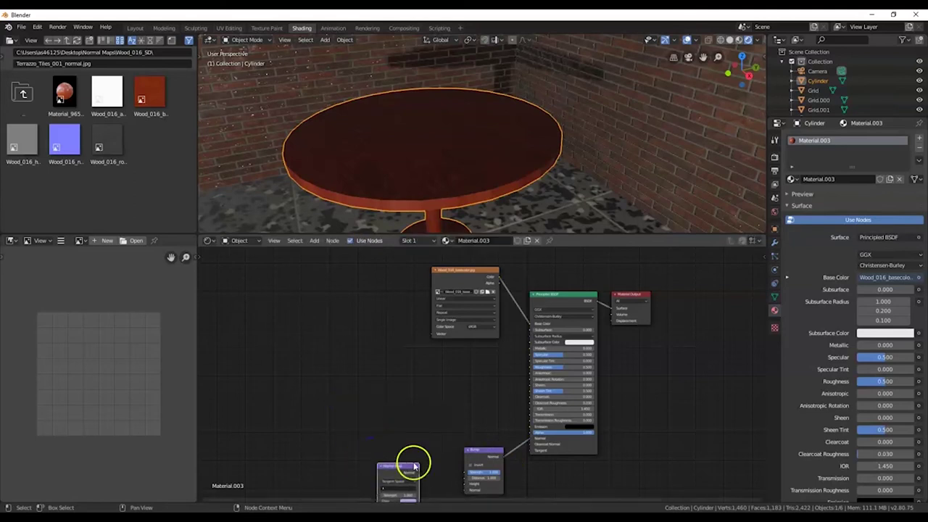
middle_click_drag(415, 466, 454, 399)
left_click_drag(423, 404, 488, 421)
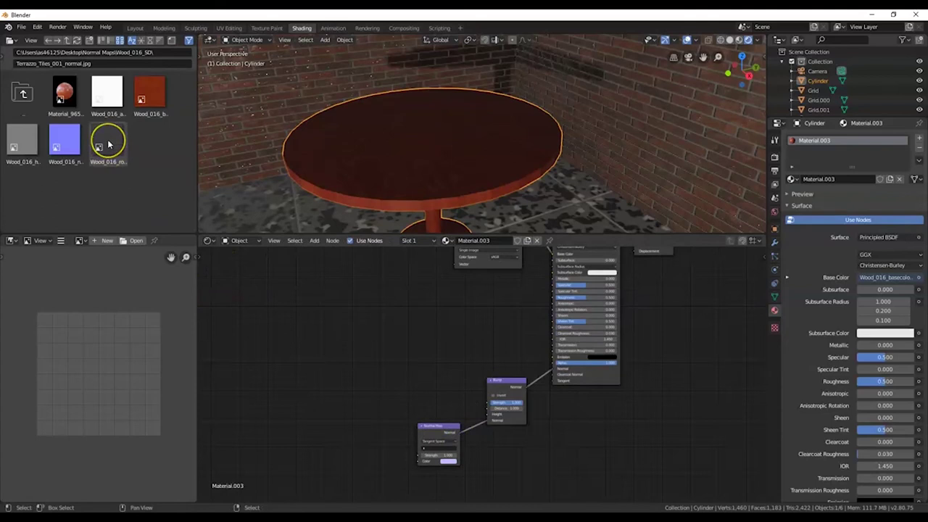
Step: Add Wood_016_roughness.jpg and Wood_016_normal.jpg as image textures, connecting their Color outputs to the Principled BSDF's Roughness and the Normal Map's Color
left_click_drag(108, 145, 552, 301)
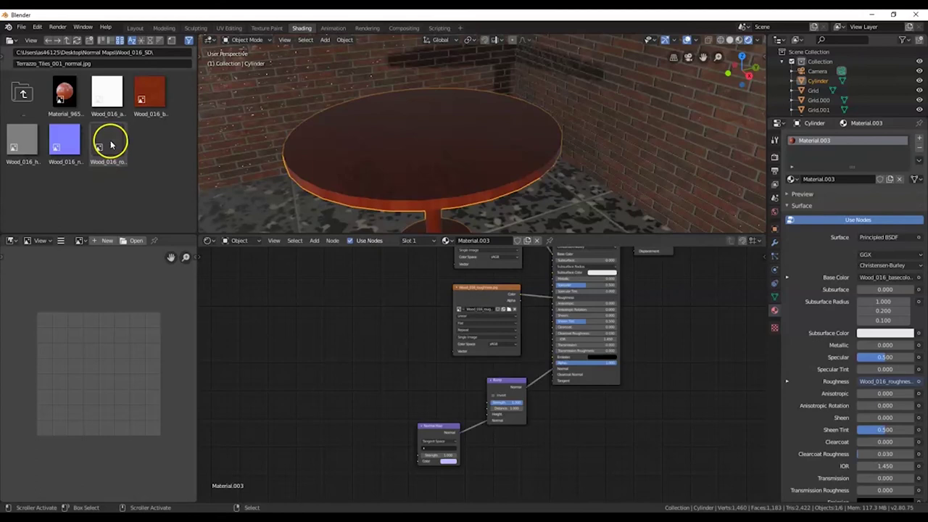
mouse_move(70, 141)
left_mouse_down()
mouse_move(358, 453)
mouse_move(312, 428)
mouse_move(421, 463)
left_mouse_up()
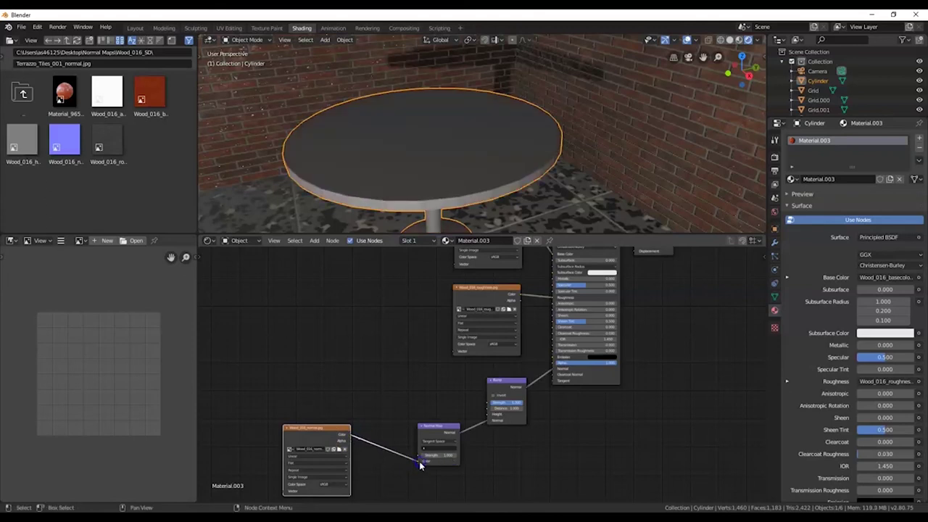
left_click(418, 458)
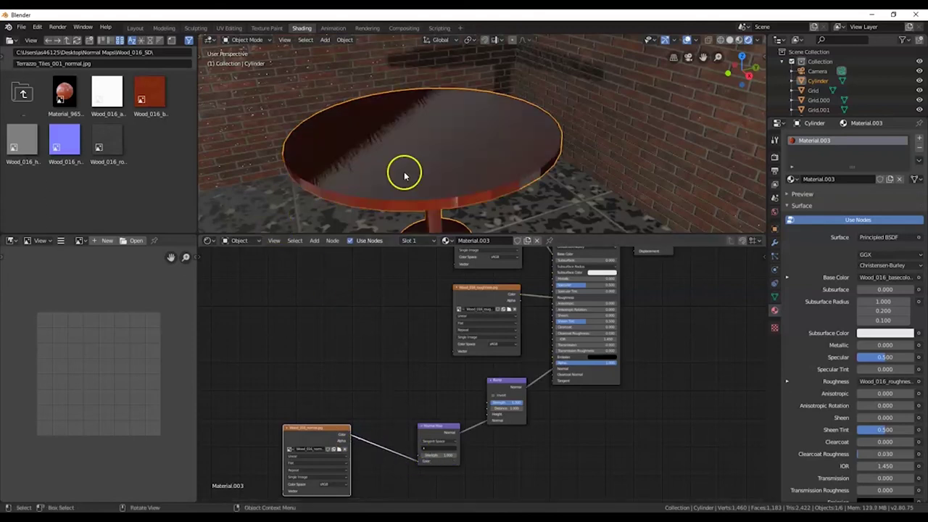
middle_click_drag(404, 174, 244, 162)
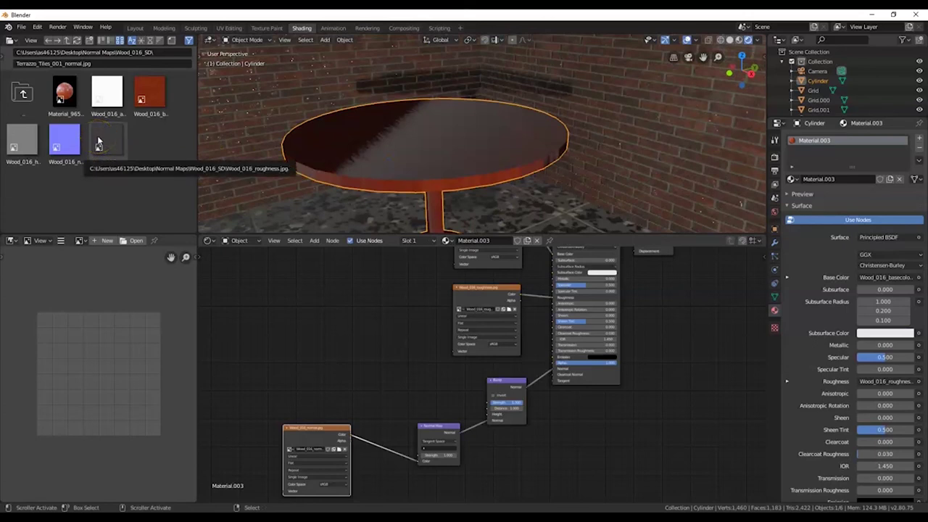
Step: Add Wood_016_height.png as an image texture and connect its Color output to the Bump node's Height input
left_click(16, 142)
left_click_drag(16, 141, 430, 364)
left_click_drag(489, 417, 490, 419)
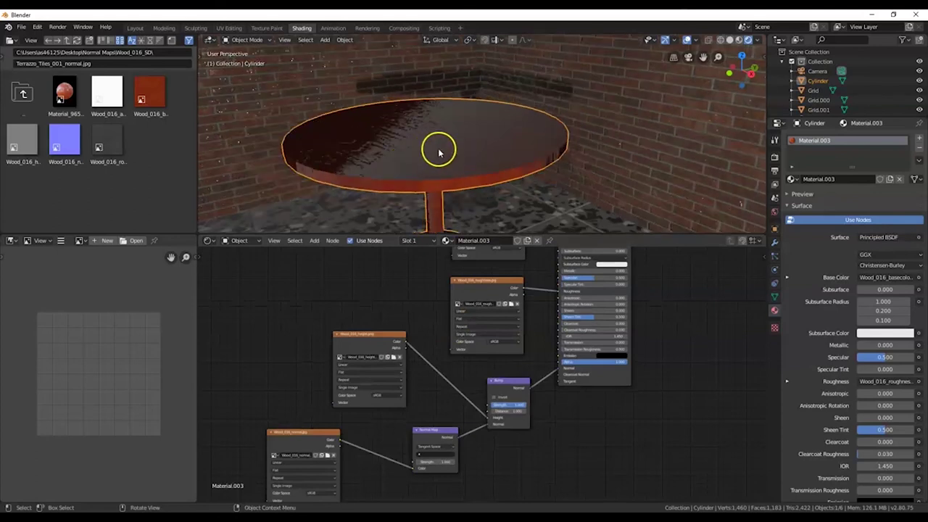
Step: Set the Color Space of the wood height and roughness textures to Non-Color
left_click(388, 396)
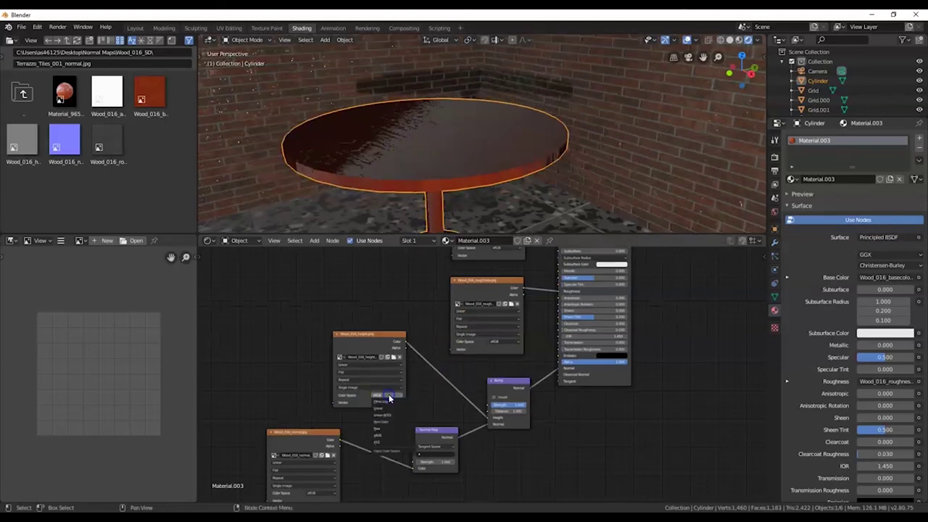
left_click(392, 422)
left_click(506, 342)
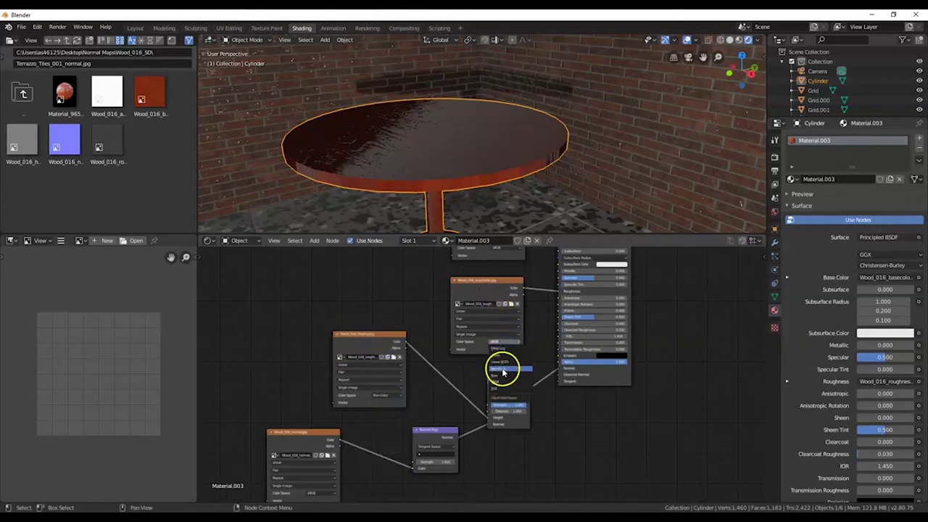
left_click(503, 368)
Step: Assign UVMap to the table material's Normal Map node and set its Strength to 0.5
middle_click_drag(497, 352, 514, 298)
scroll(448, 362, "up", 3)
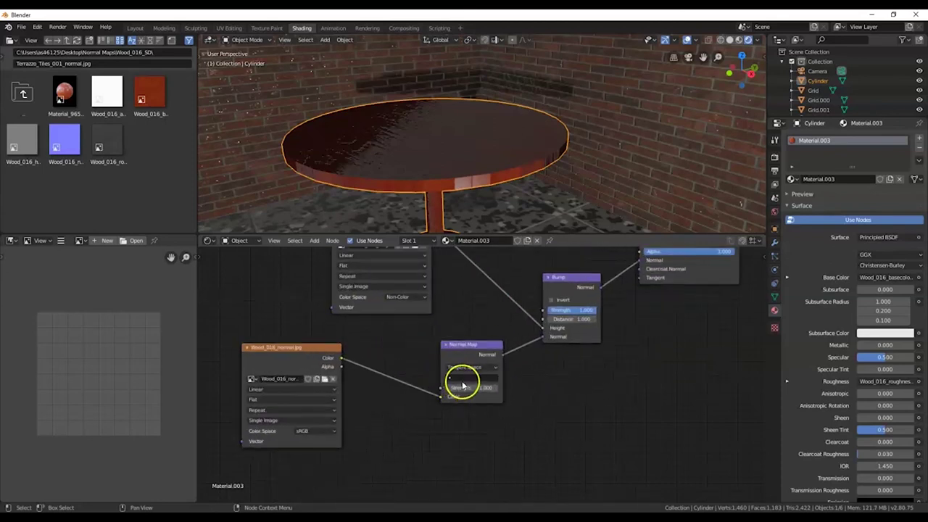
left_click(460, 392)
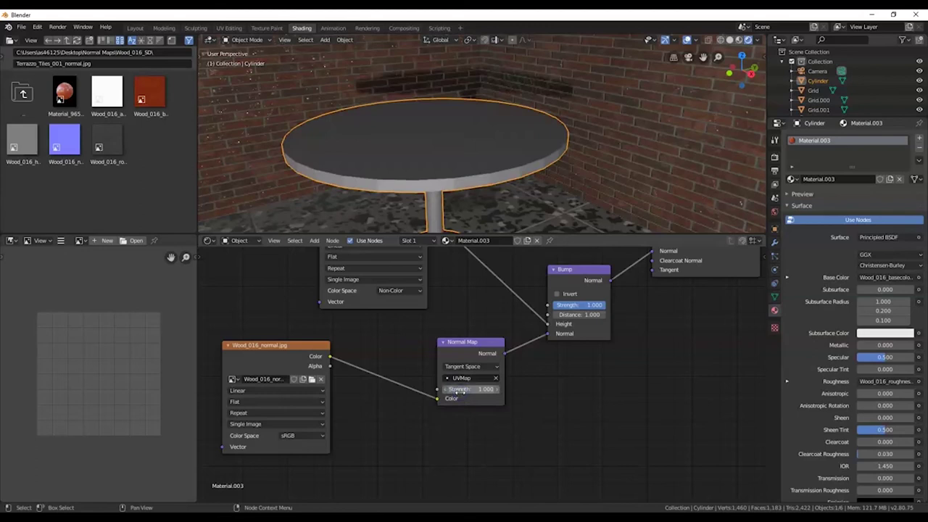
mouse_move(460, 391)
left_mouse_down()
mouse_move(486, 392)
mouse_move(477, 392)
left_mouse_up()
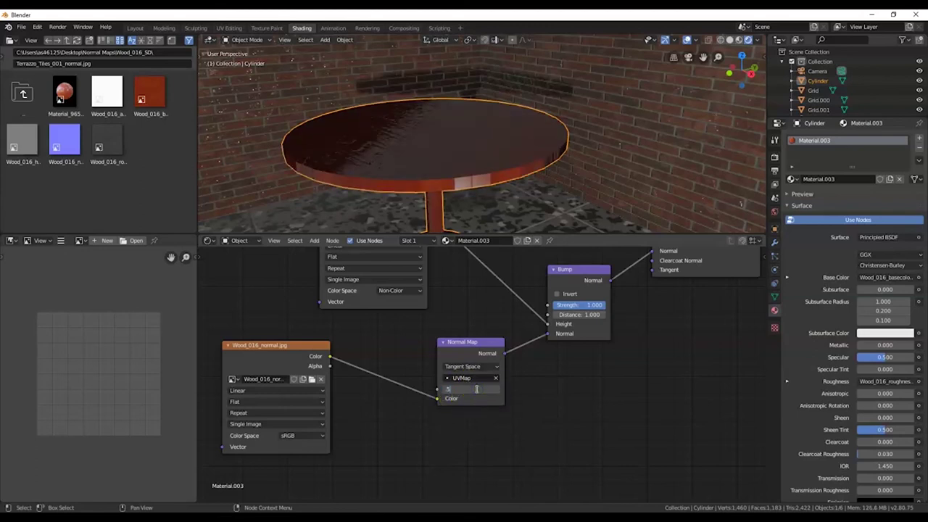
key("Return")
mouse_move(474, 172)
middle_mouse_down()
mouse_move(500, 176)
mouse_move(479, 168)
middle_mouse_up()
Step: Try alternative Strength values on the table material's Bump and Normal Map nodes
left_click(569, 293)
left_click(580, 304)
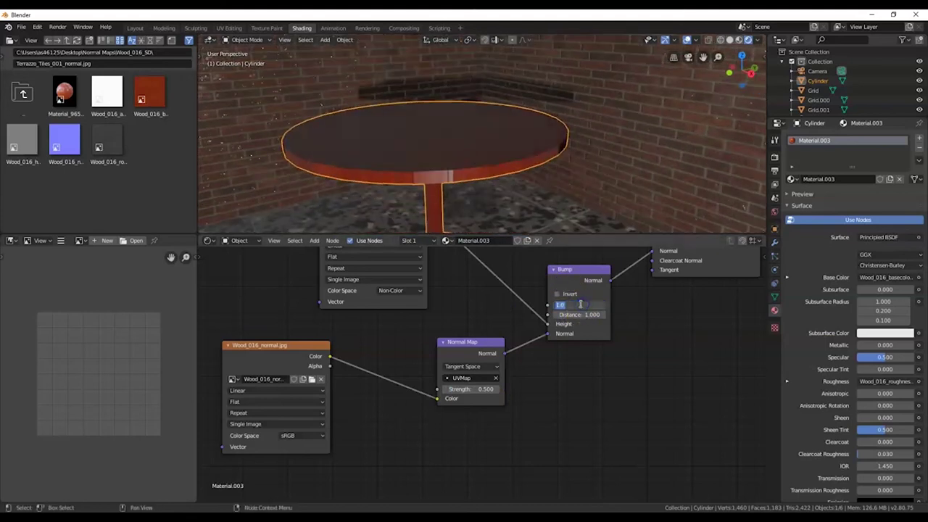
middle_click_drag(351, 124, 481, 171)
left_click(456, 389)
type("0.5")
key("Escape")
left_click(592, 306)
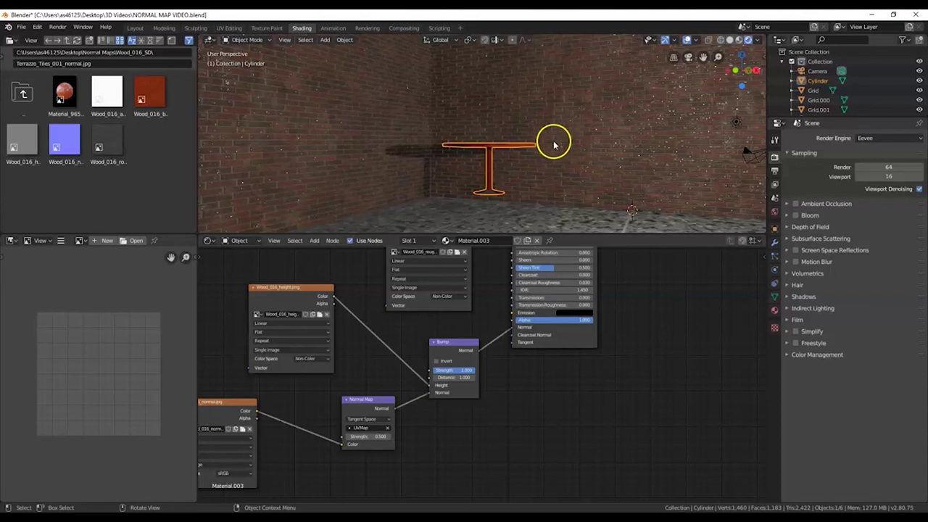
Step: Select the brick wall behind the table and set both the Bump and Normal Map Strength of its material to 1.0
middle_click_drag(551, 143, 526, 155)
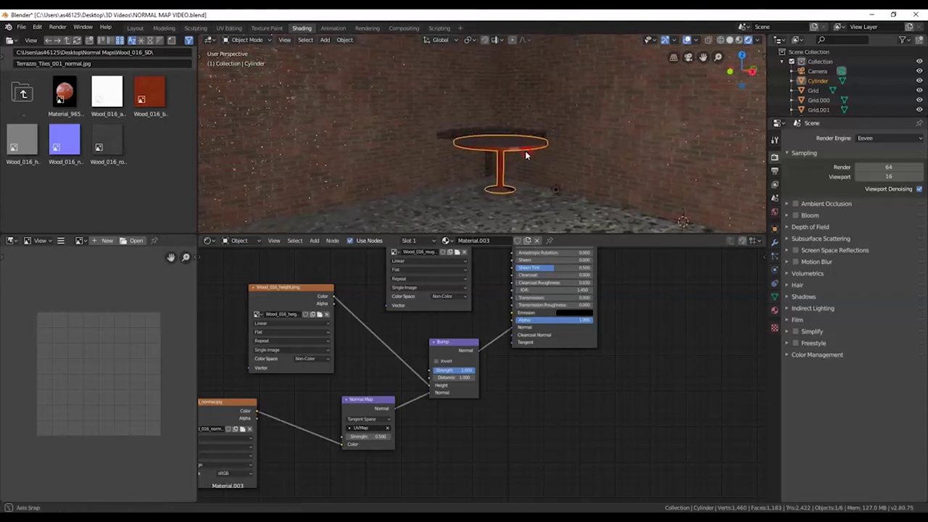
left_click(605, 124)
middle_click_drag(508, 336, 440, 316)
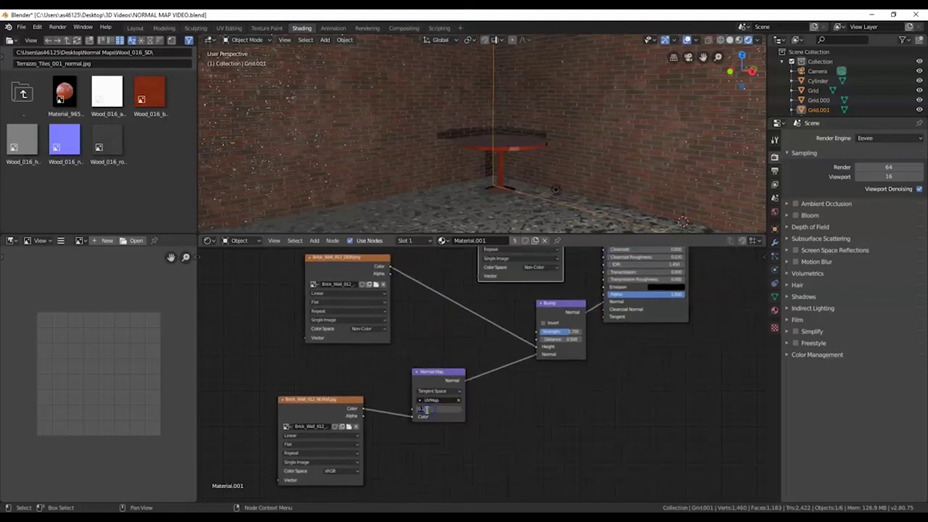
middle_click_drag(511, 143, 527, 135)
left_click(557, 330)
left_click_drag(559, 334, 620, 332)
left_click(440, 409)
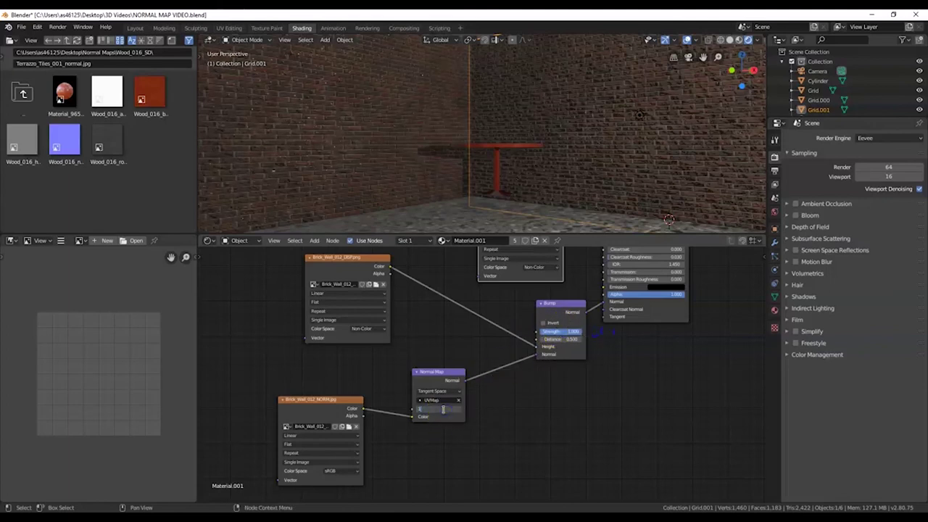
middle_click_drag(616, 145, 548, 139)
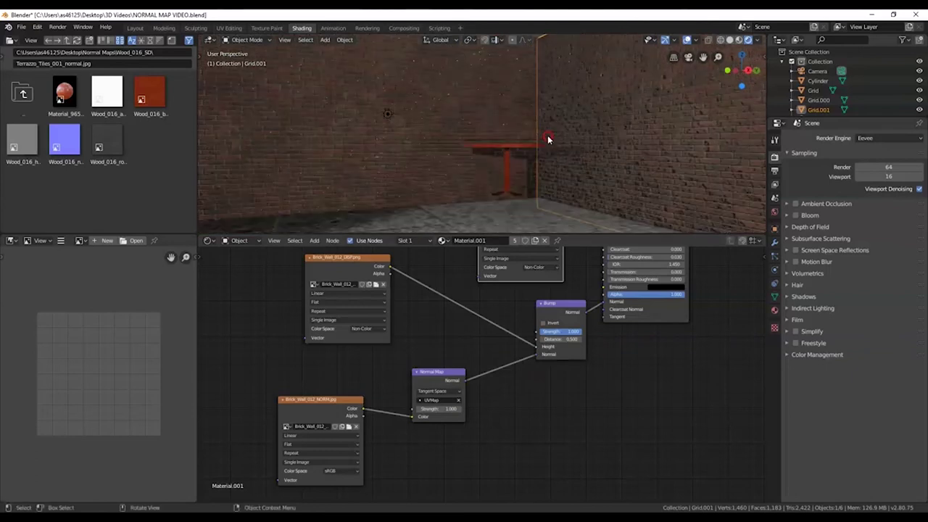
middle_click_drag(560, 92, 599, 62)
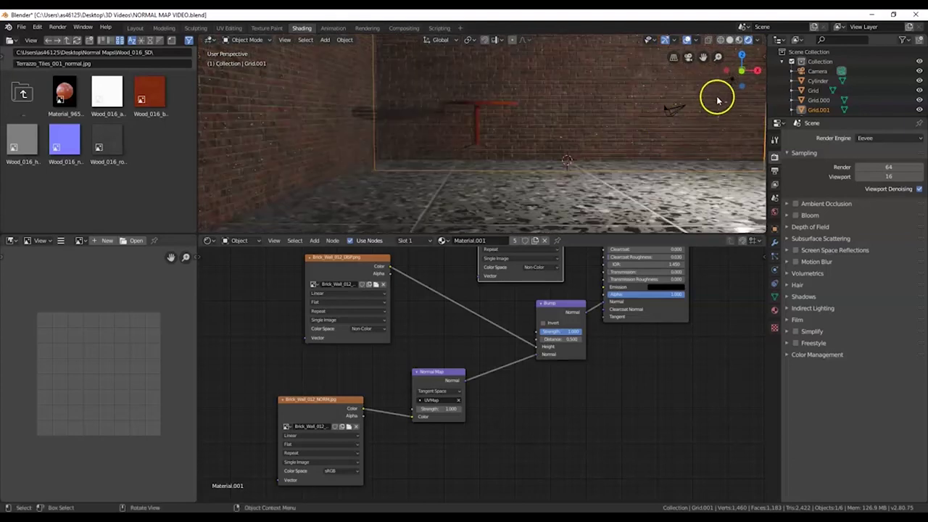
Step: Select the light, open its data properties, and examine how it illuminates the brick walls
left_click(730, 78)
scroll(263, 208, "down", 3)
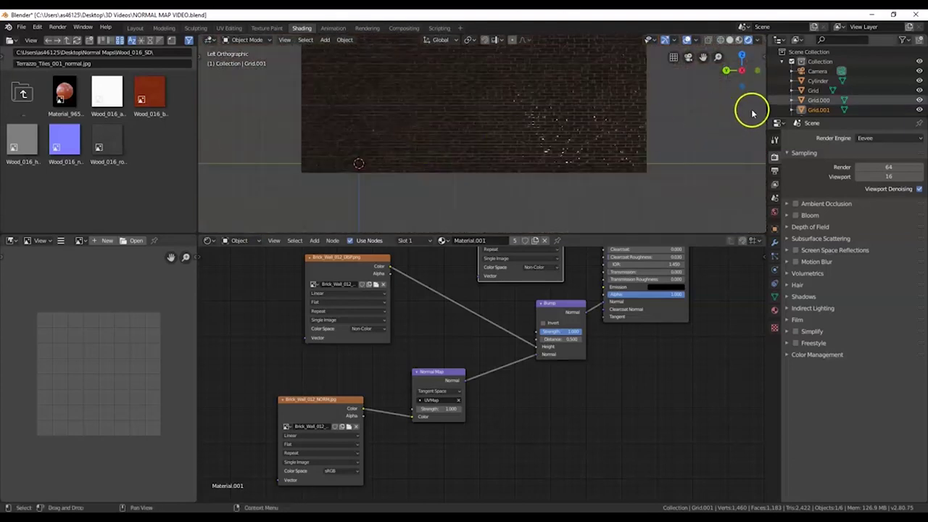
scroll(815, 105, "down", 1)
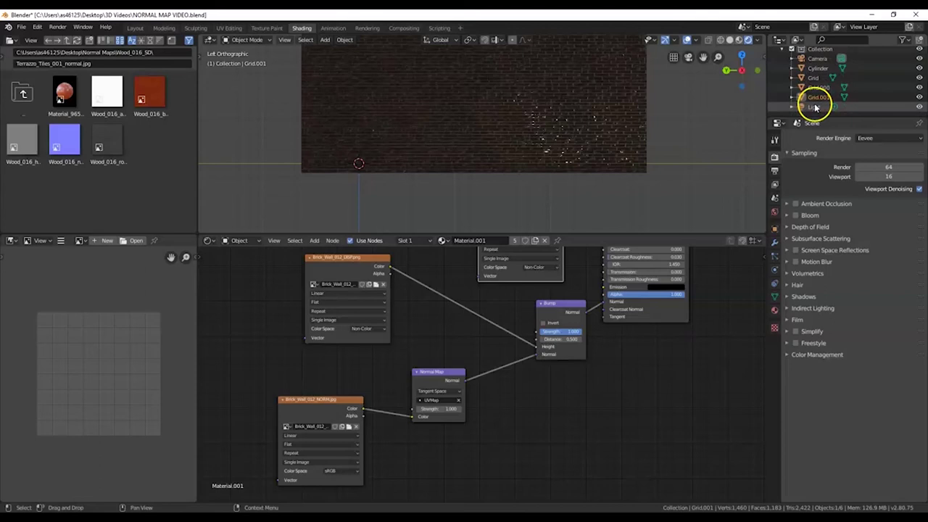
left_click(815, 107)
middle_click_drag(495, 133, 514, 128)
left_click(775, 271)
middle_click_drag(410, 131, 417, 168)
left_click(414, 111)
Step: Select the other brick wall (Grid.000) and set the brick material's Normal Map Strength to 1.1
left_click(332, 140)
middle_click_drag(331, 140, 348, 142)
left_click_drag(432, 410, 450, 410)
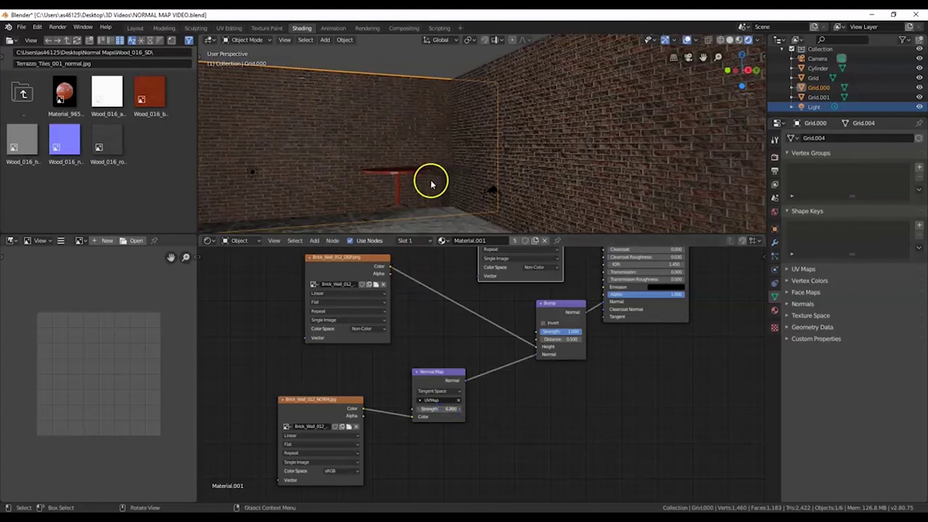
middle_click_drag(428, 181, 464, 190)
double_click(440, 408)
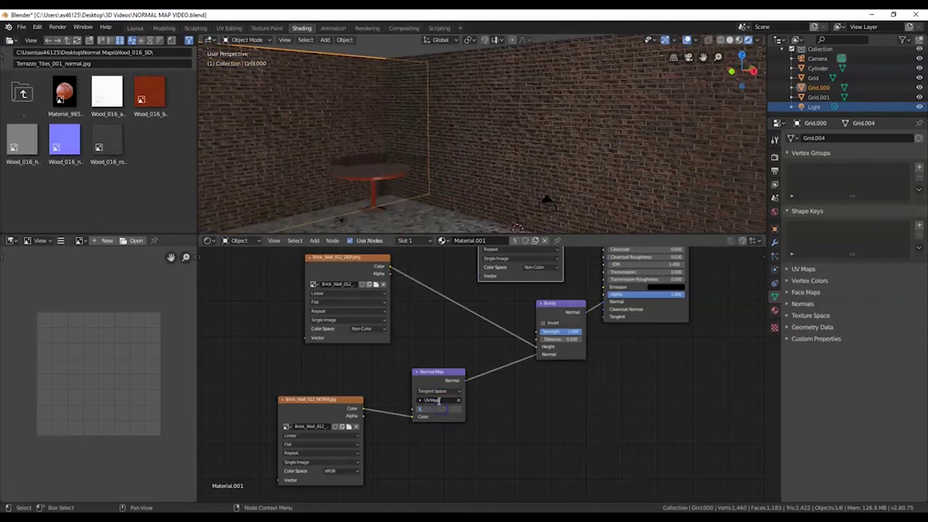
key("Return")
mouse_move(489, 128)
middle_mouse_down()
mouse_move(477, 130)
mouse_move(479, 166)
mouse_move(385, 205)
middle_mouse_up()
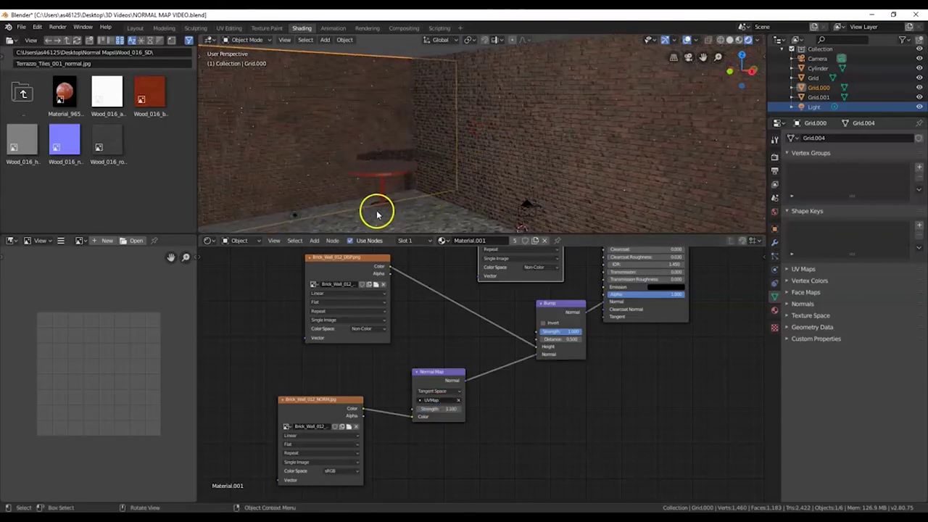
Step: Select the table and switch to the Layout workspace with rendered viewport shading
left_click(383, 175)
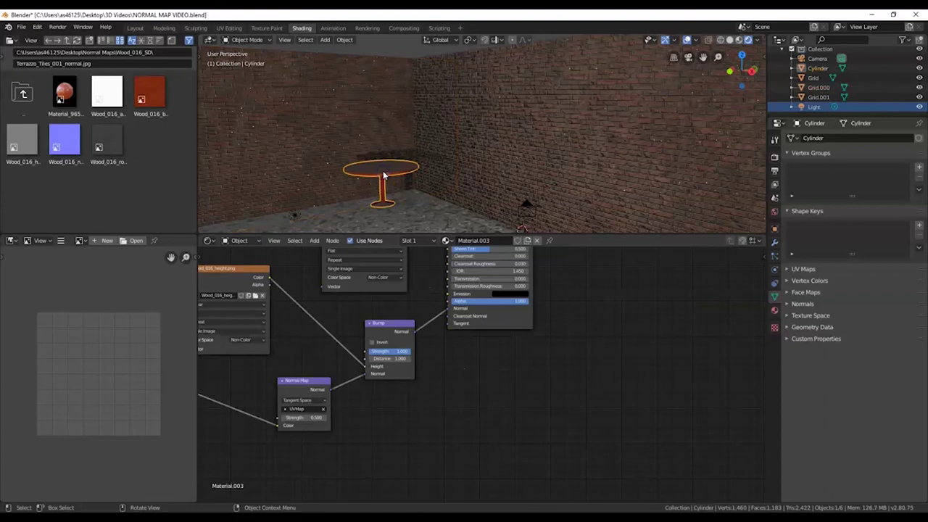
left_click(135, 28)
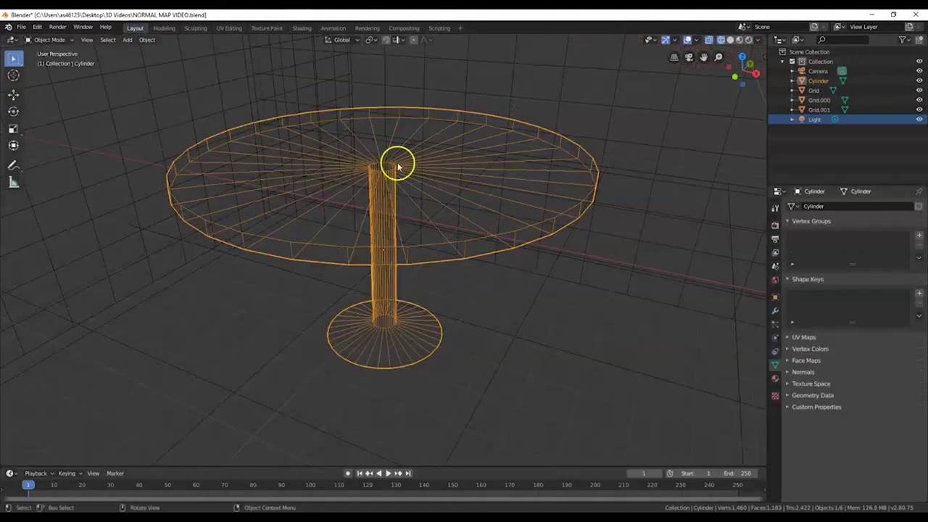
key("shift+z")
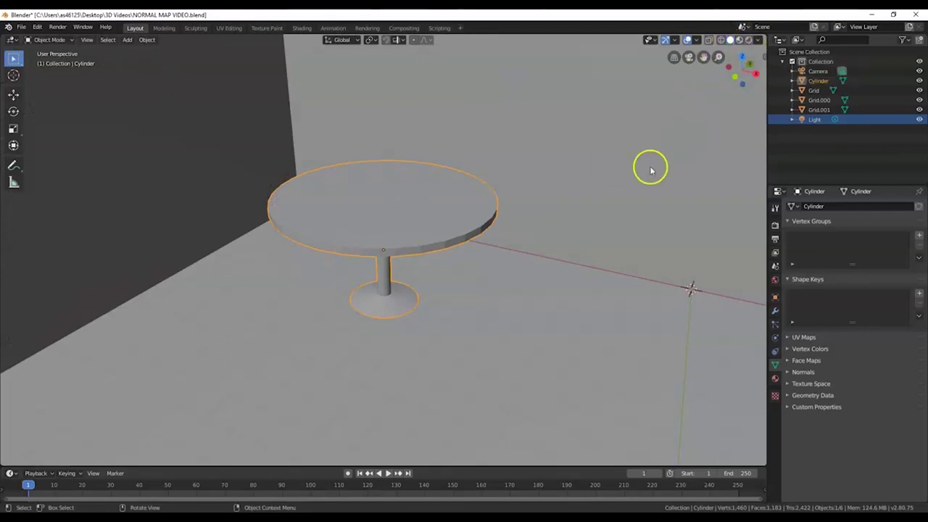
key("z")
left_click(655, 115)
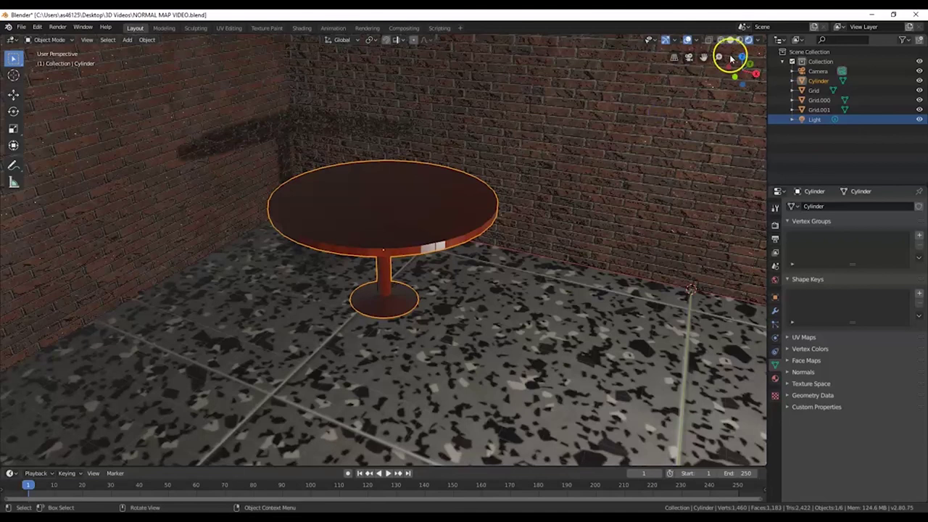
Step: Scale the whole table up uniformly in the room corner
mouse_move(463, 277)
middle_mouse_down()
mouse_move(440, 298)
mouse_move(404, 280)
mouse_move(398, 266)
mouse_move(395, 274)
middle_mouse_up()
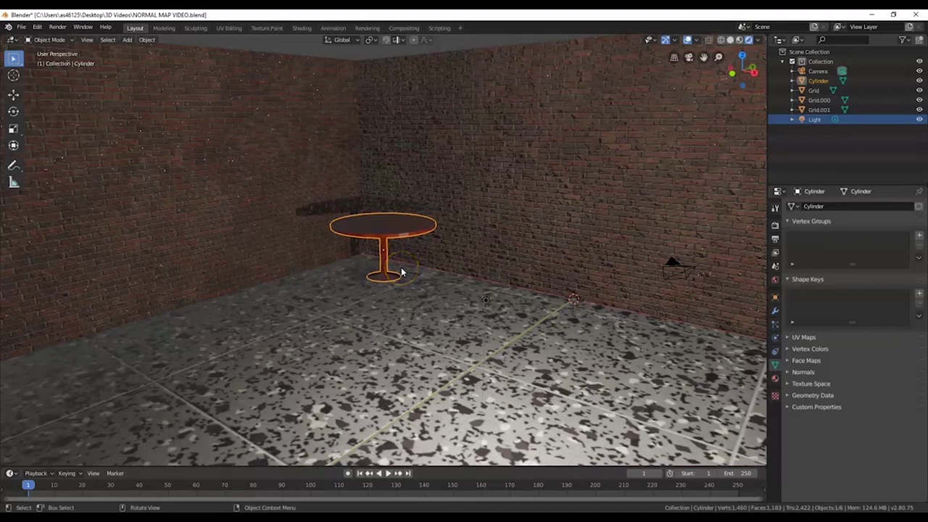
key("s")
left_click(414, 275)
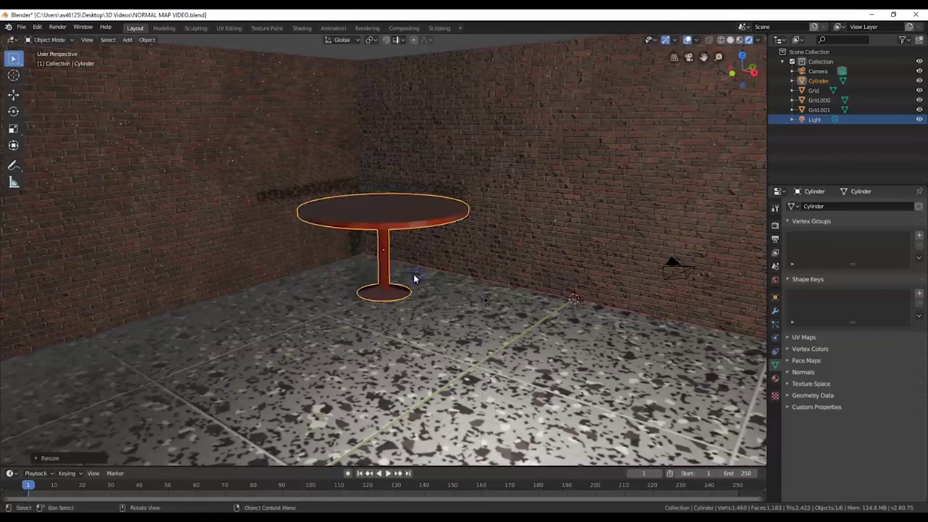
Step: Check the enlarged table's height from the front, and lower it about 0.93 m along the Z axis to the floor
key("KP_1")
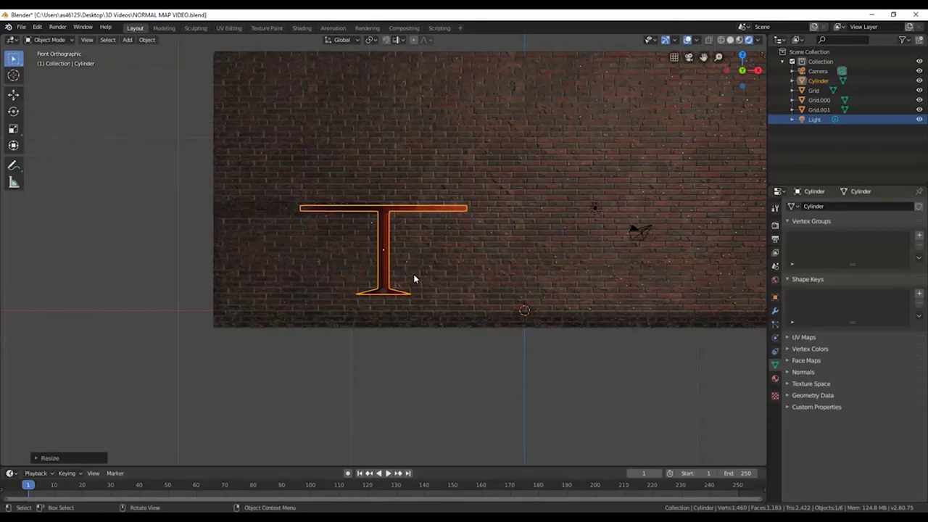
key("shift+z")
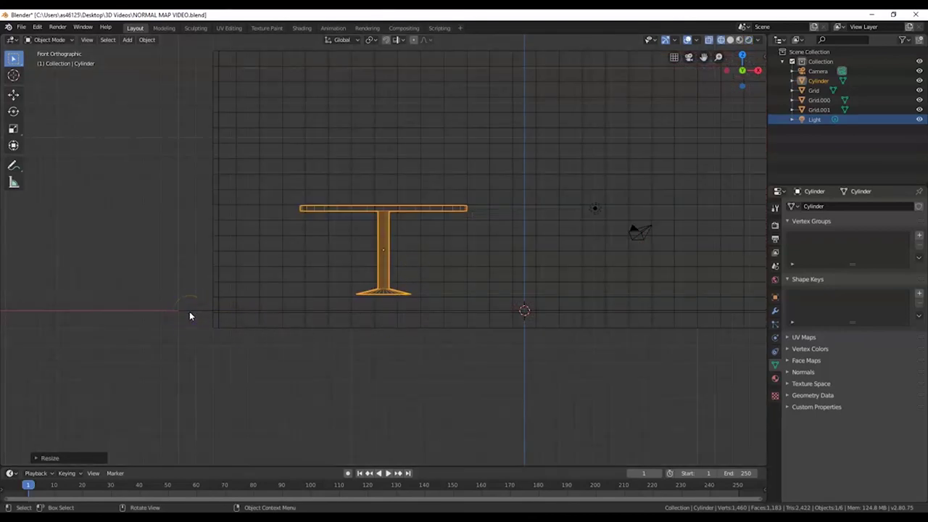
key("shift+z")
key("KP_8")
key("KP_8")
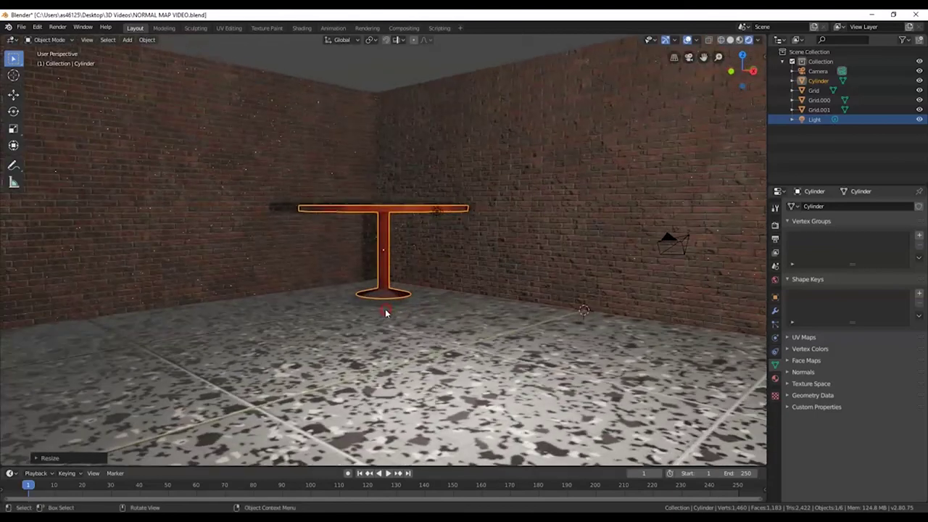
key("g")
key("z")
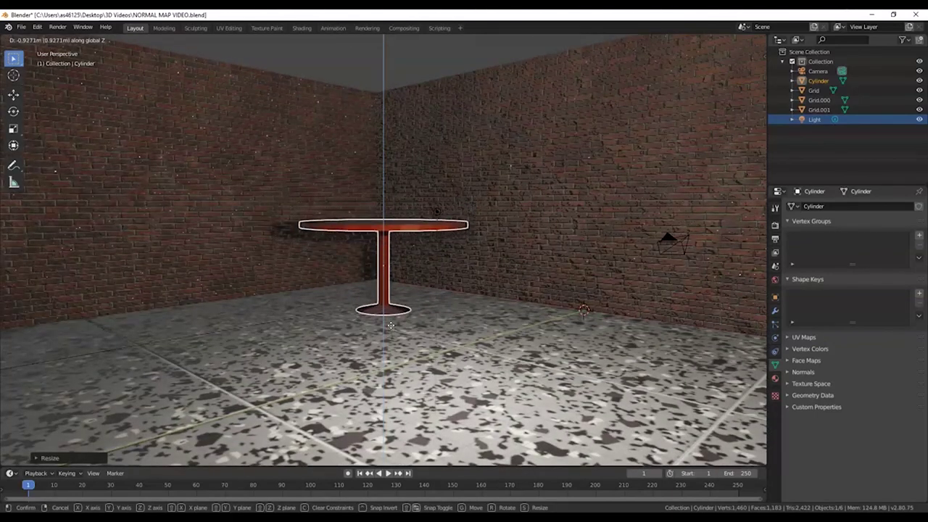
left_click(393, 326)
middle_click_drag(389, 315, 425, 300)
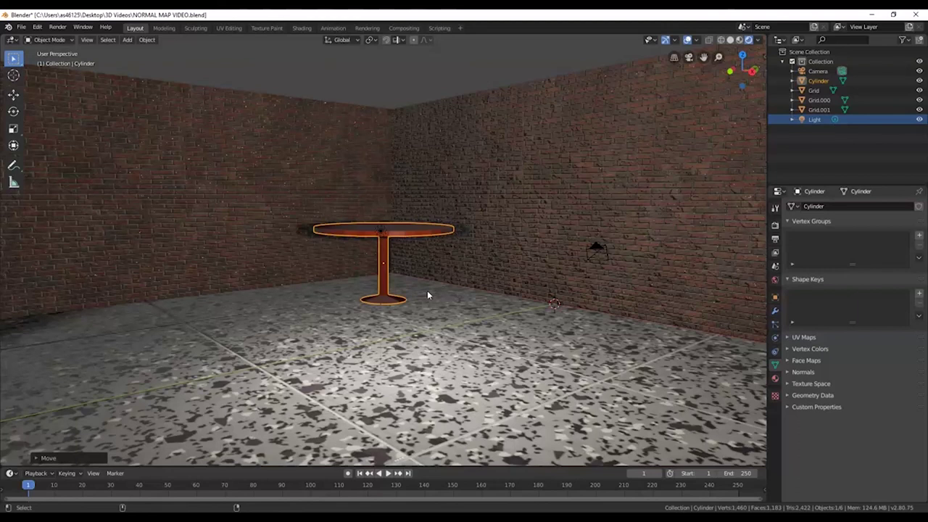
Step: Align the camera to the current view of the table corner and raise it vertically along the Z axis
key("KP_0")
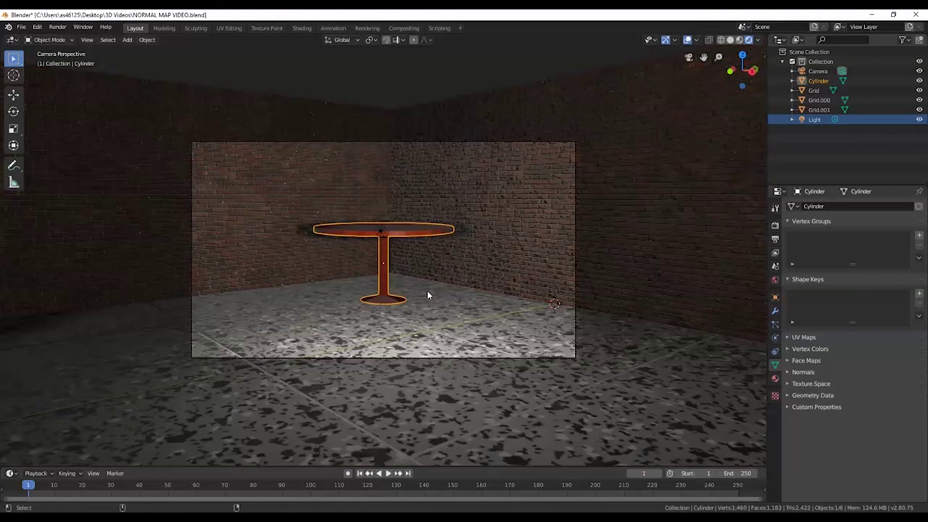
left_click(411, 144)
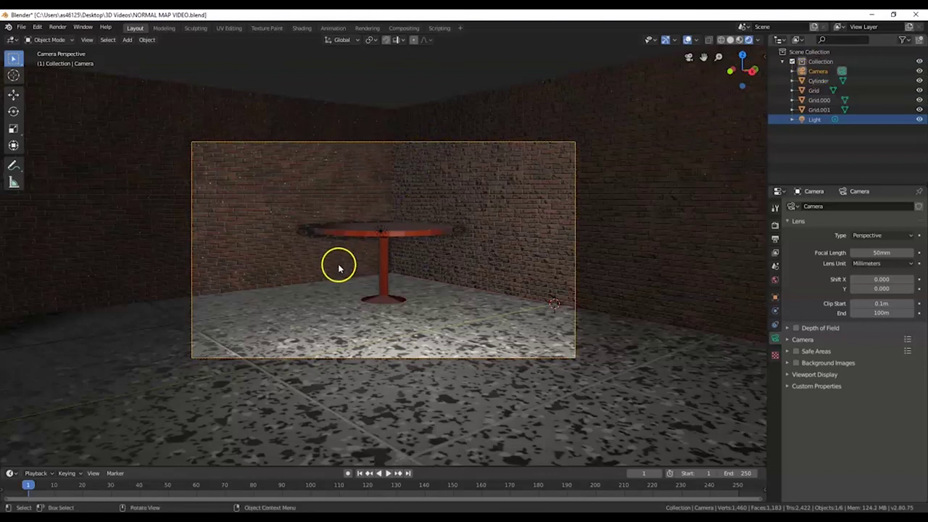
key("g")
key("z")
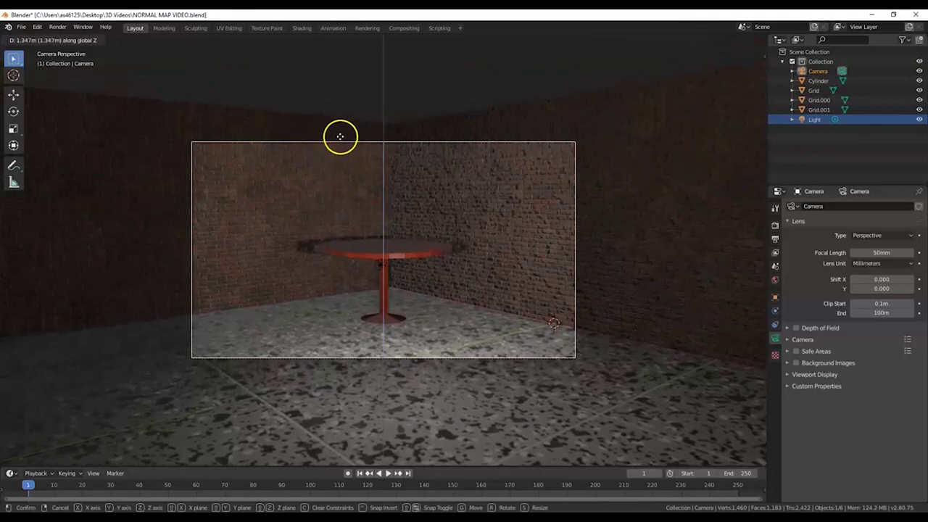
left_click(343, 85)
key("Home")
scroll(429, 227, "down", 1)
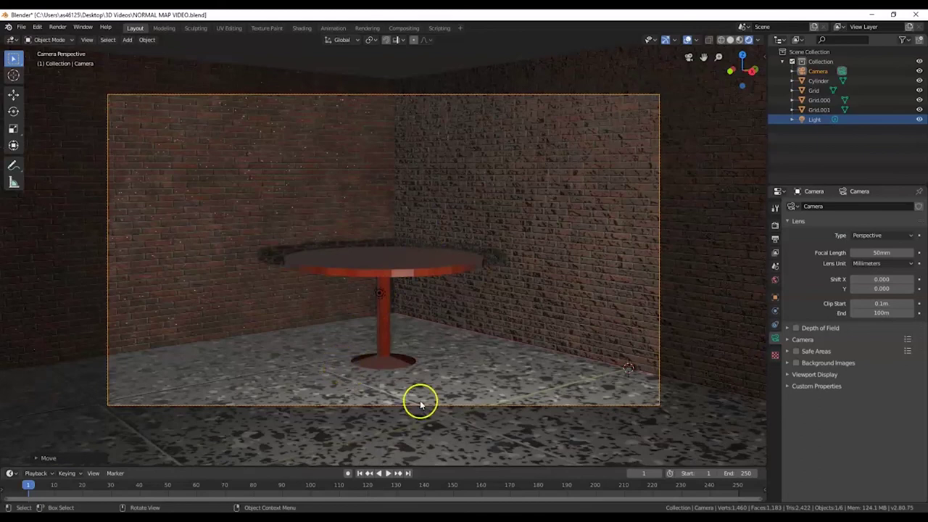
Step: Move the light high up beside the far end of the left brick wall and change its type to Spot
left_click(376, 295)
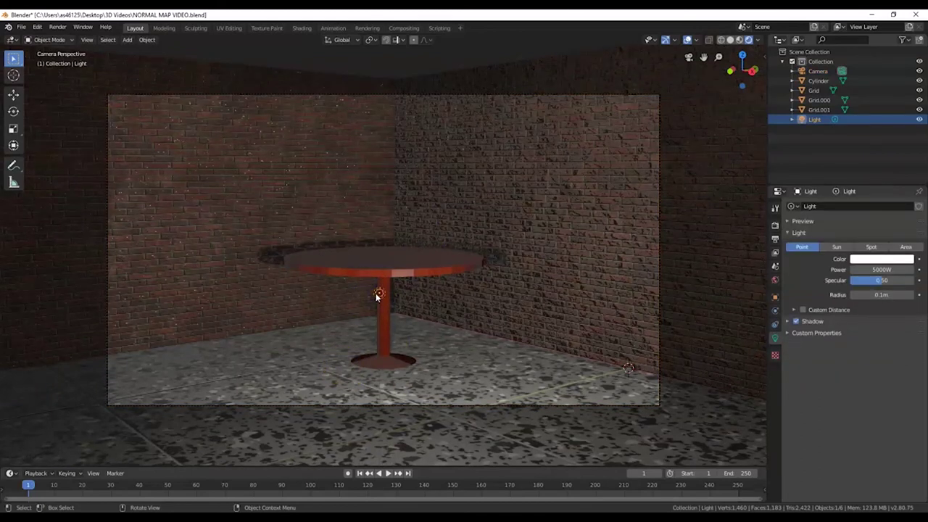
key("g")
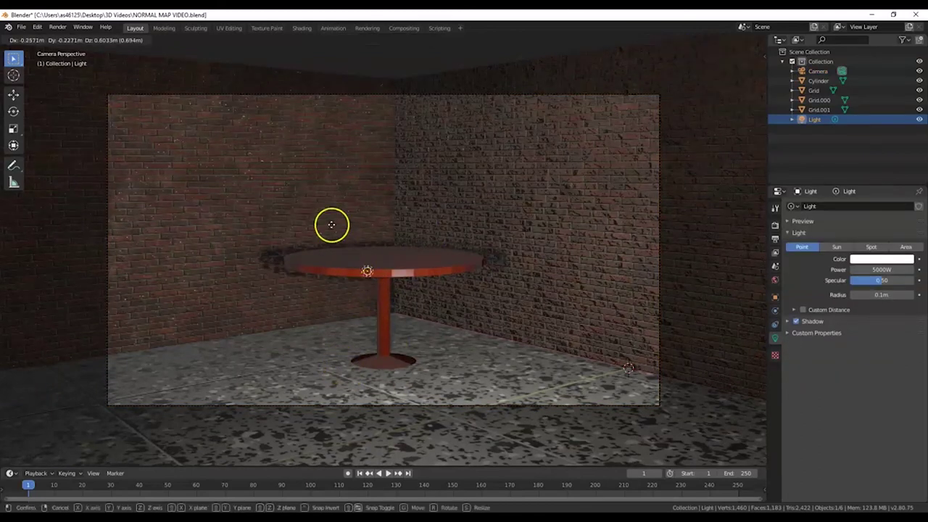
left_click(160, 112)
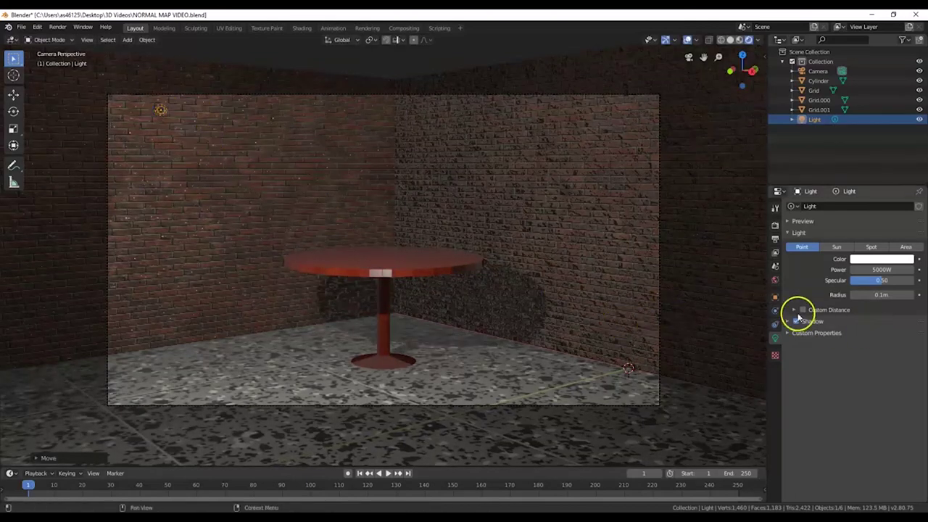
left_click(906, 247)
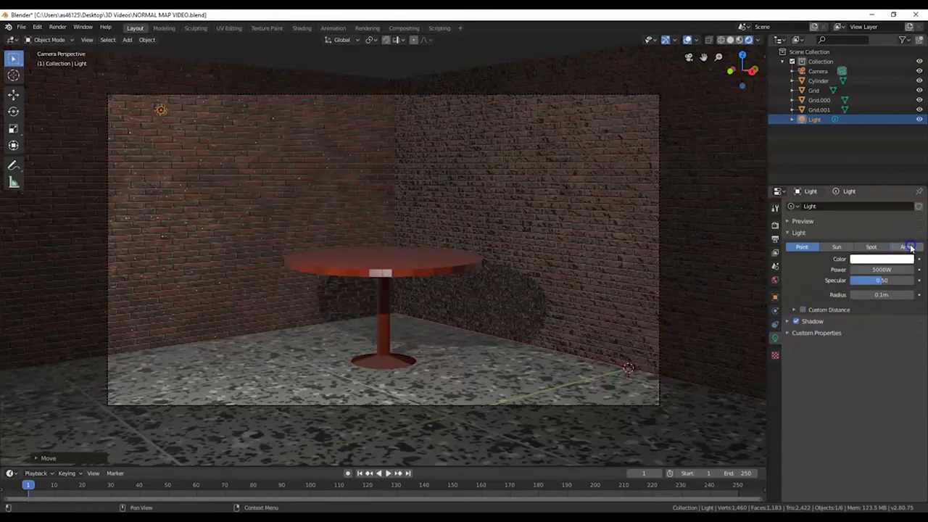
left_click(872, 247)
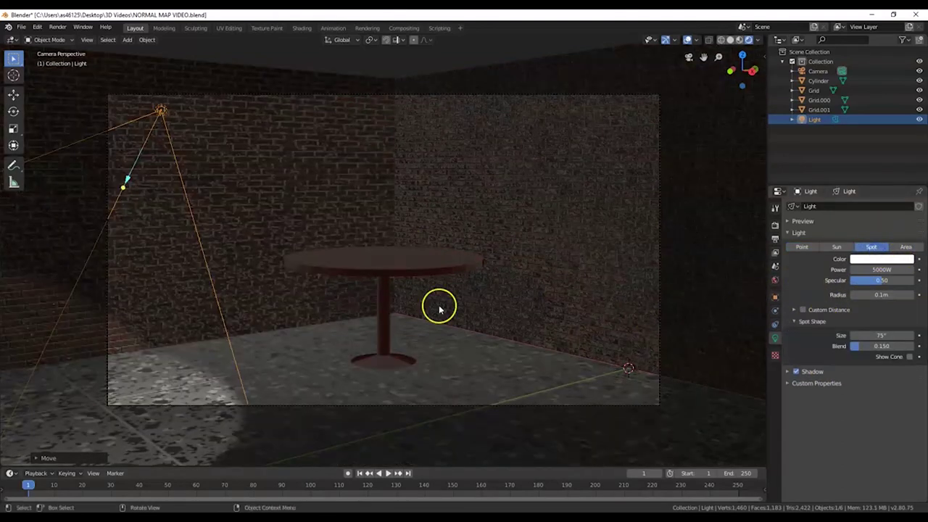
Step: Rotate the spotlight in the right side view to aim at the table, and reduce its Specular to 0.00746
key("KP_3")
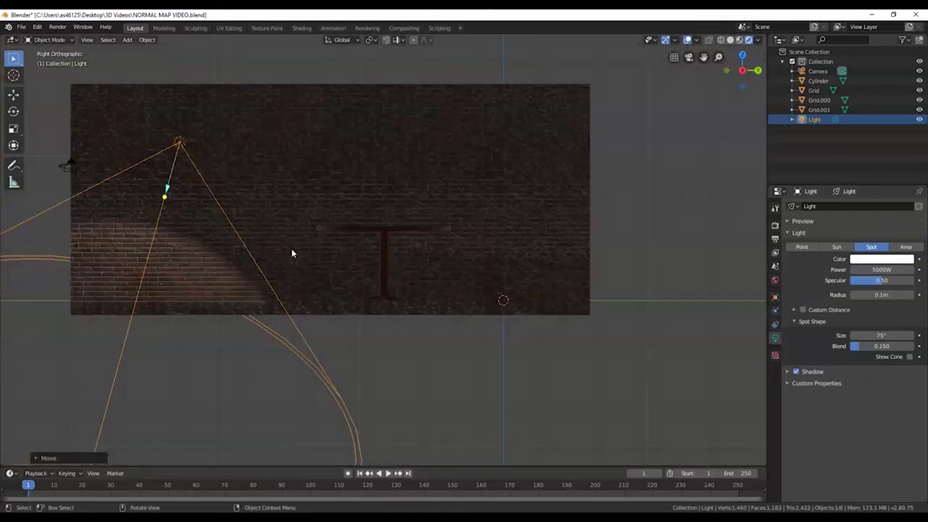
key("g")
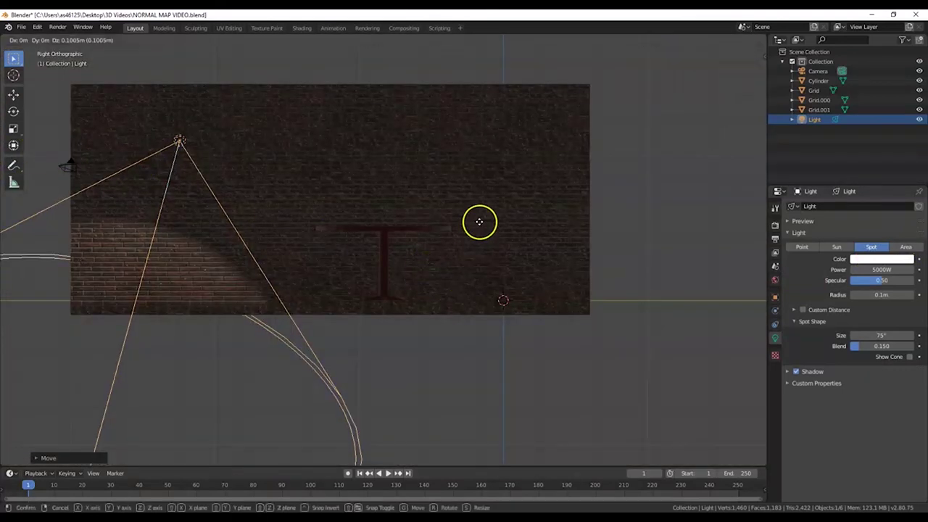
right_click(500, 256)
key("r")
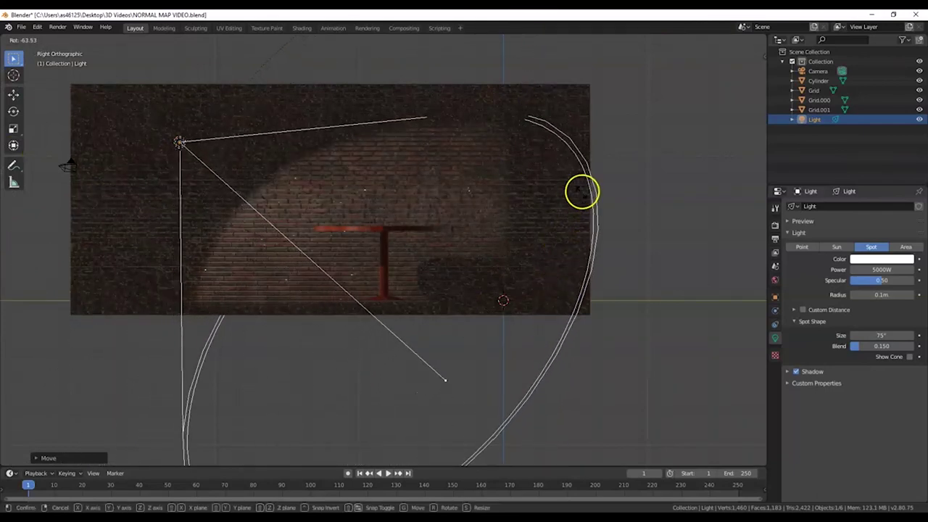
left_click(587, 160)
key("KP_0")
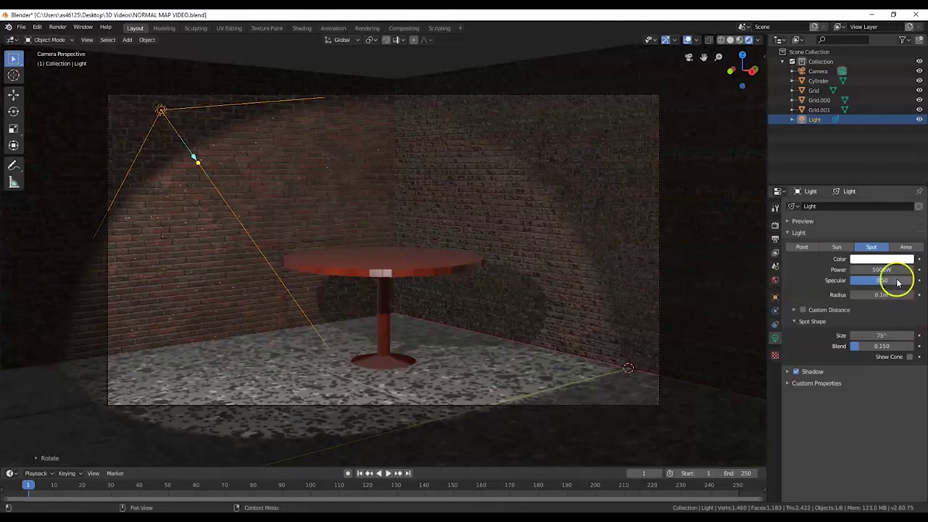
left_click_drag(865, 283, 855, 283)
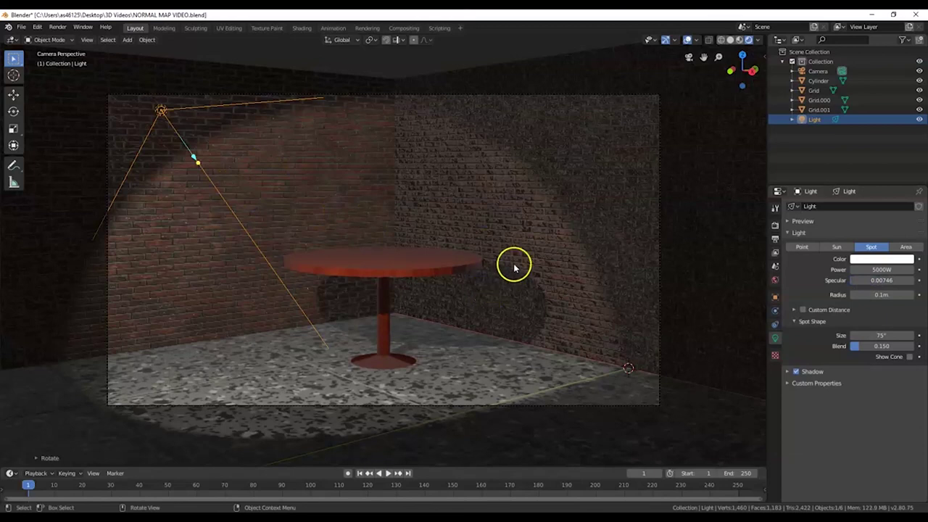
scroll(513, 267, "up", 1)
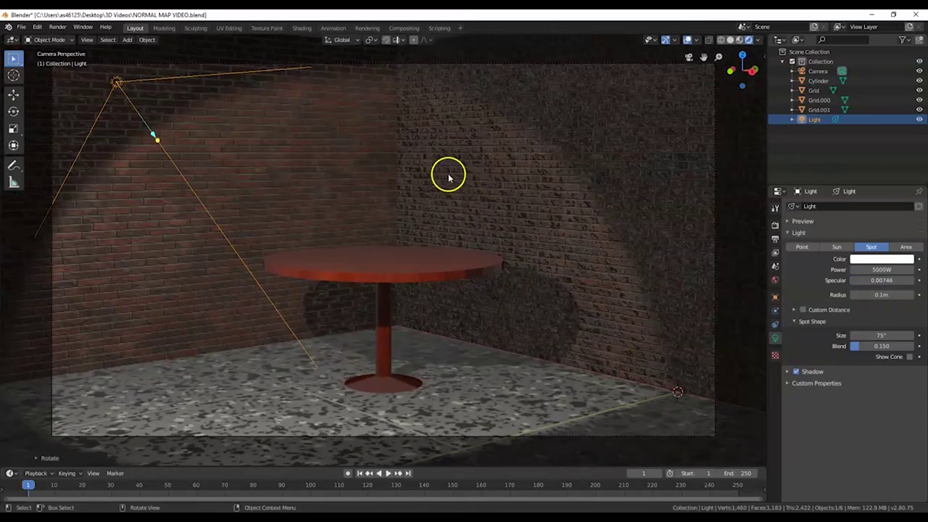
Step: Set the Normal Map Strength of the right brick wall's material to 0.2 in the Shading workspace, and return to Layout
left_click(495, 191)
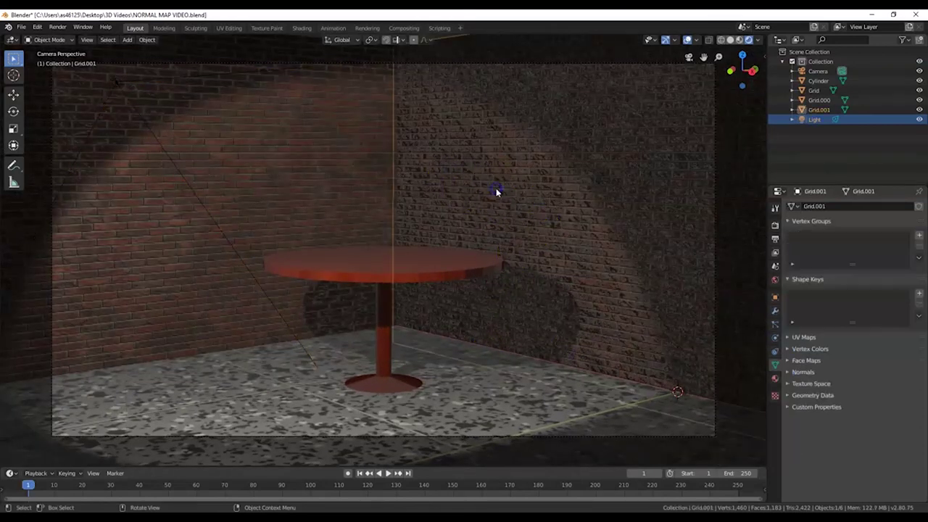
left_click(302, 28)
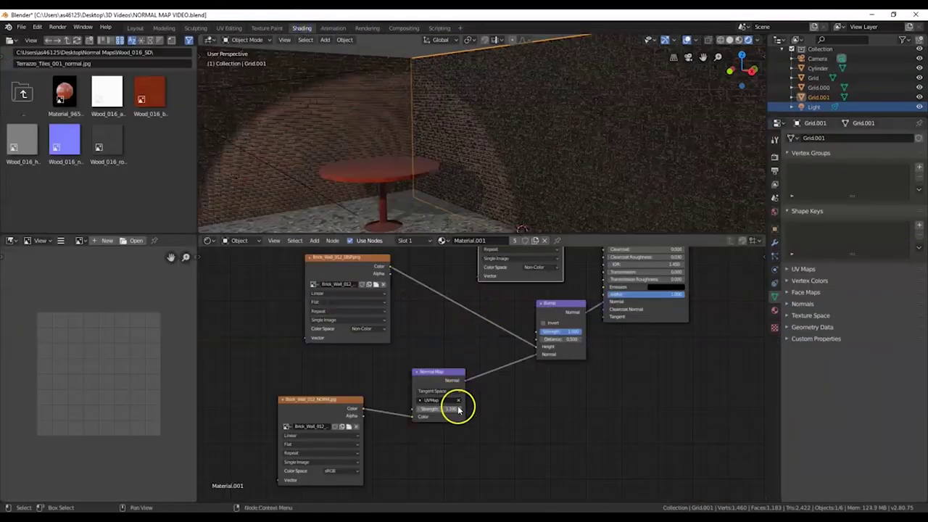
left_click_drag(444, 409, 435, 409)
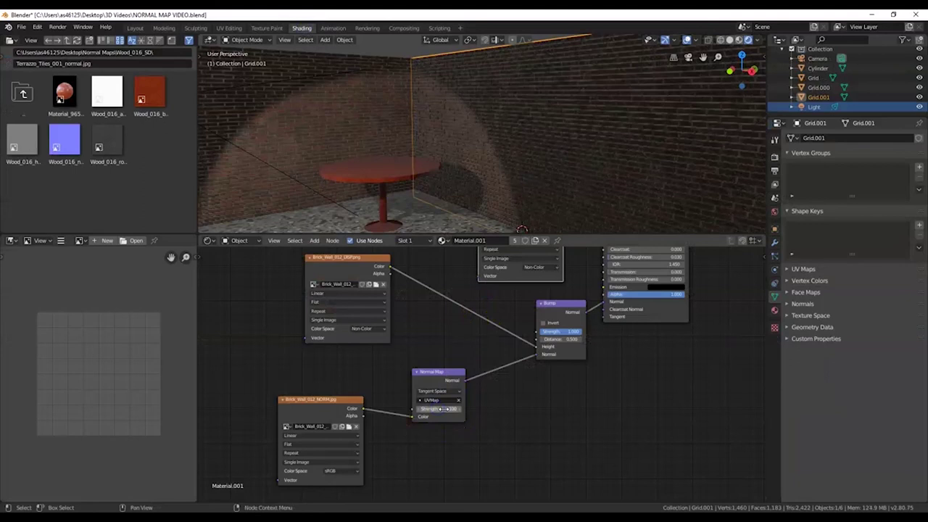
middle_click_drag(474, 179, 315, 128)
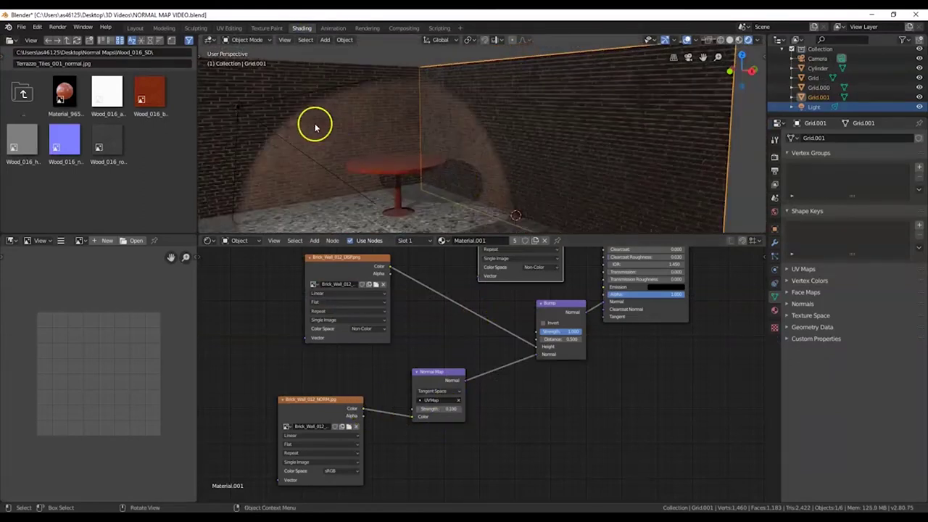
left_click(134, 28)
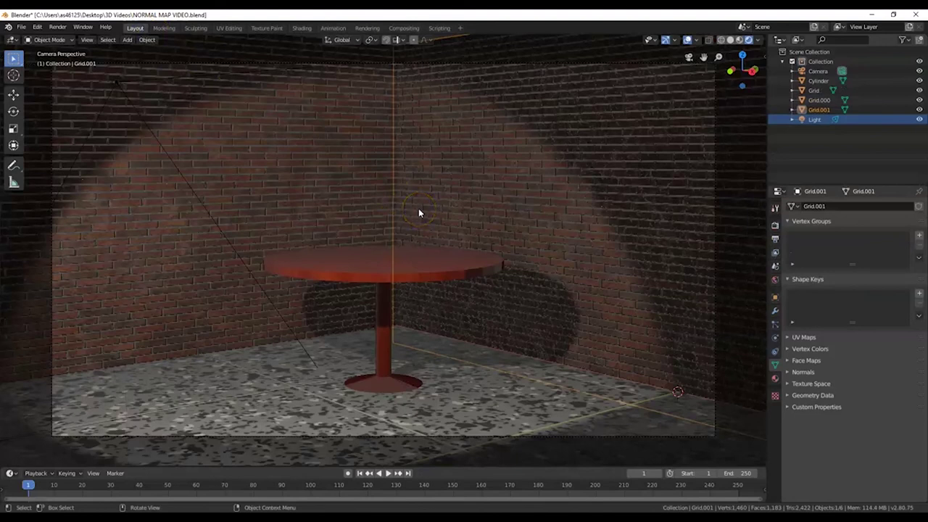
Step: Select the camera and enable Screen Space Reflections in the Eevee render settings
scroll(419, 213, "down", 3)
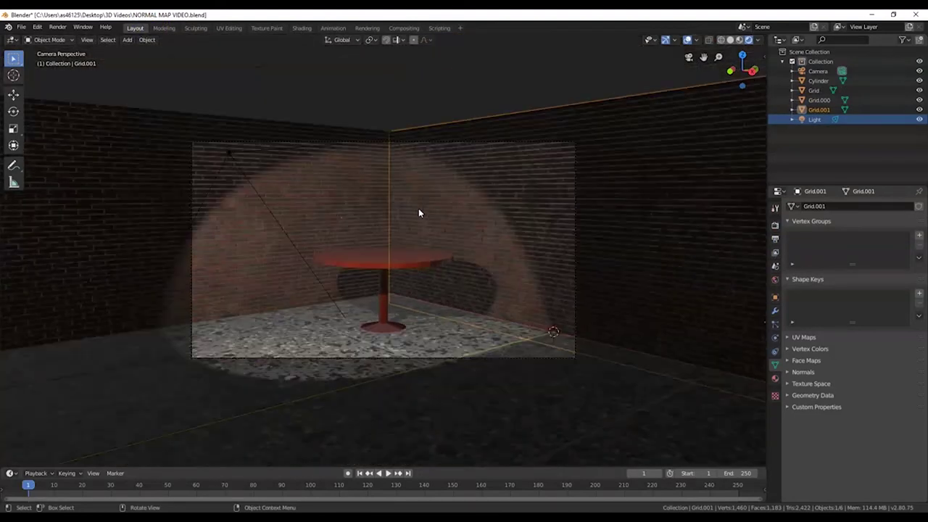
left_click(281, 143)
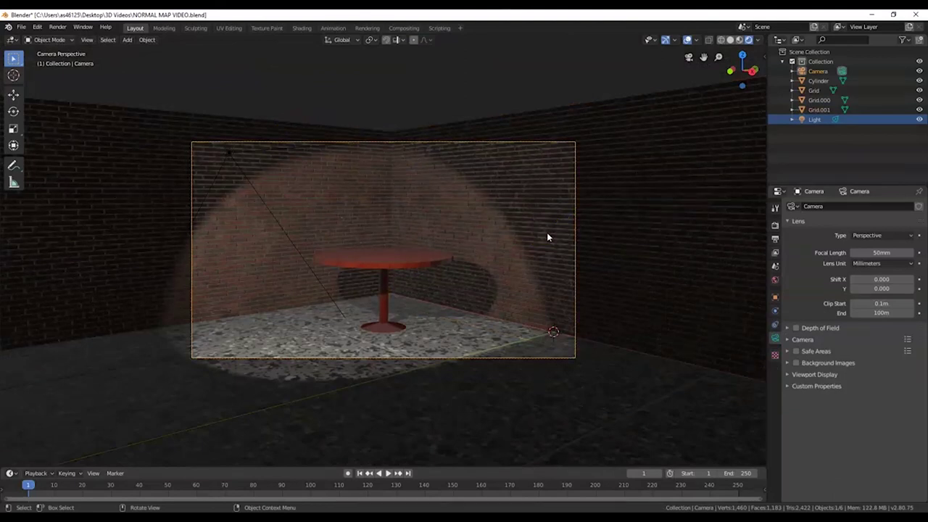
left_click(774, 227)
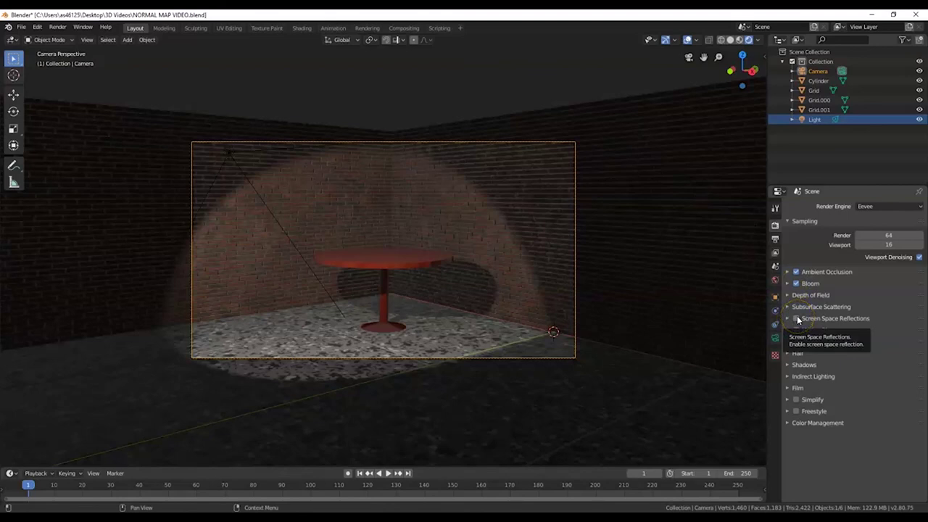
left_click(797, 318)
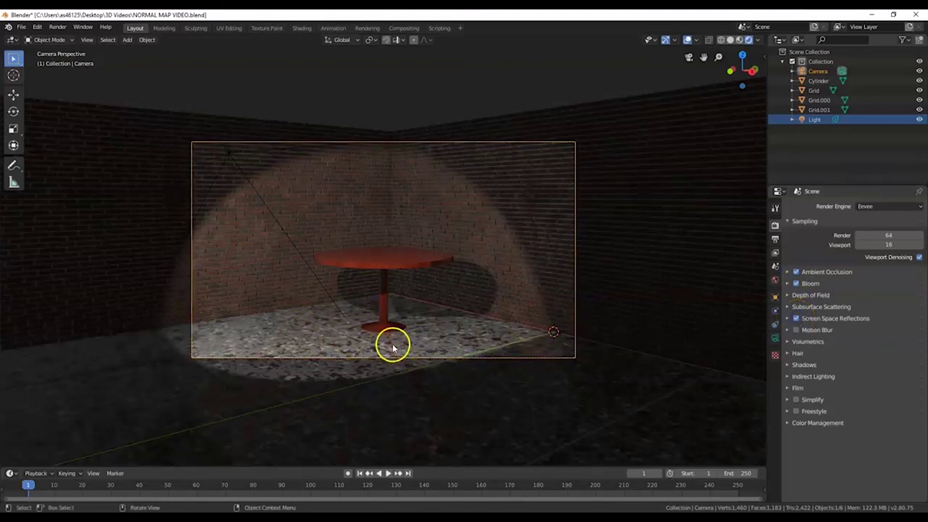
left_click(796, 319)
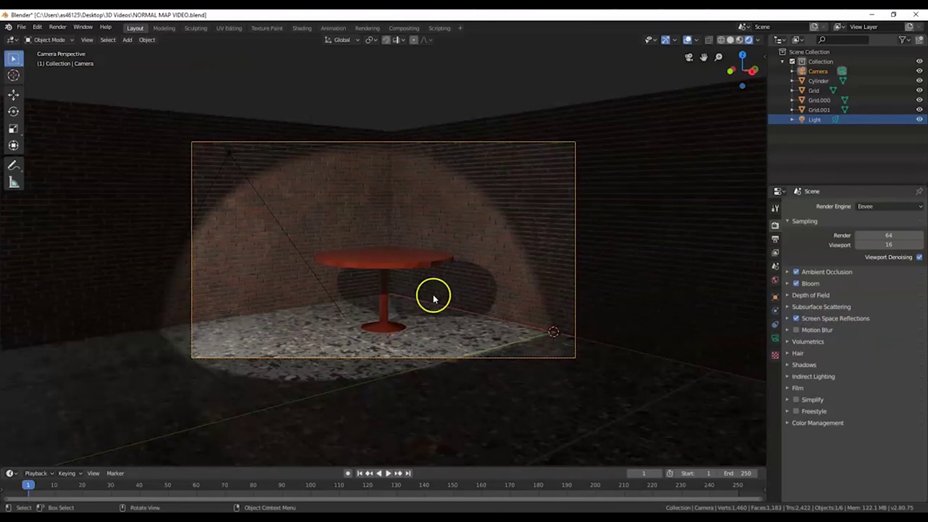
Step: Render the camera view, check the whole image, and bring up the options for saving it
key("F12")
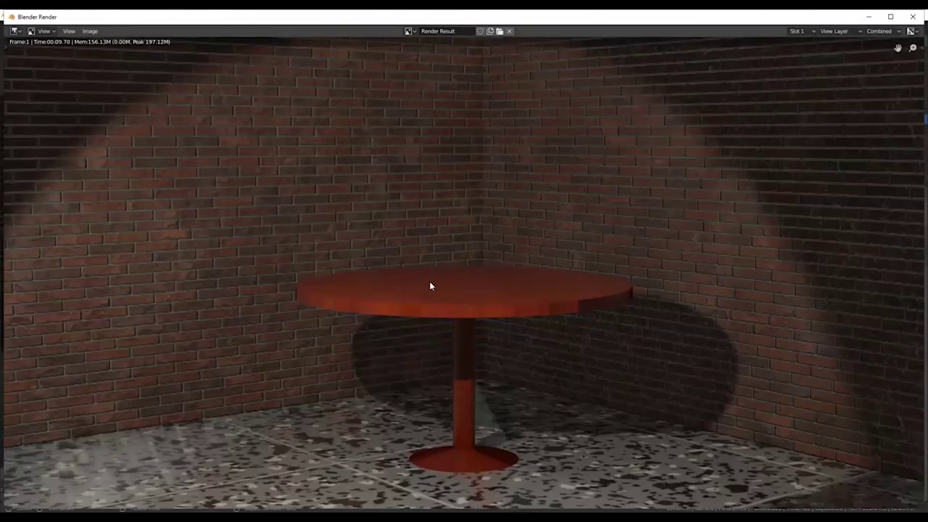
scroll(435, 279, "down", 3)
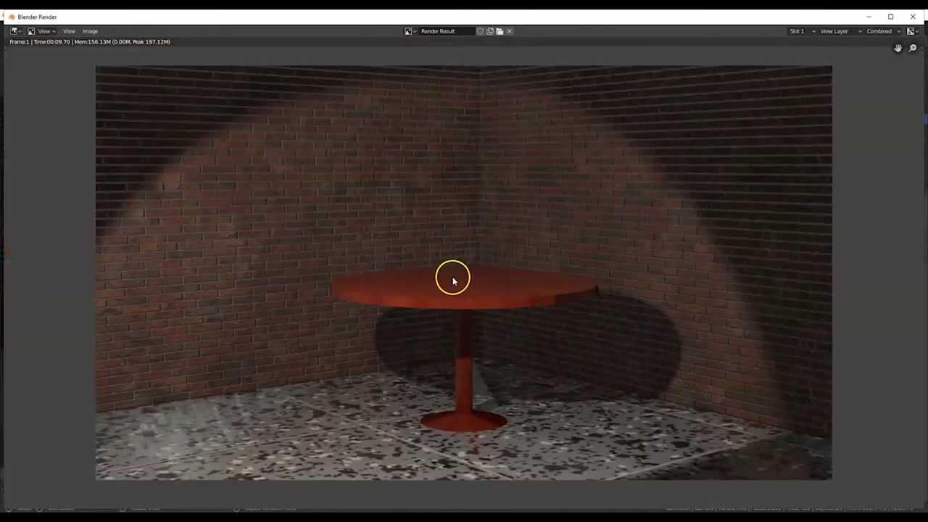
left_click(90, 31)
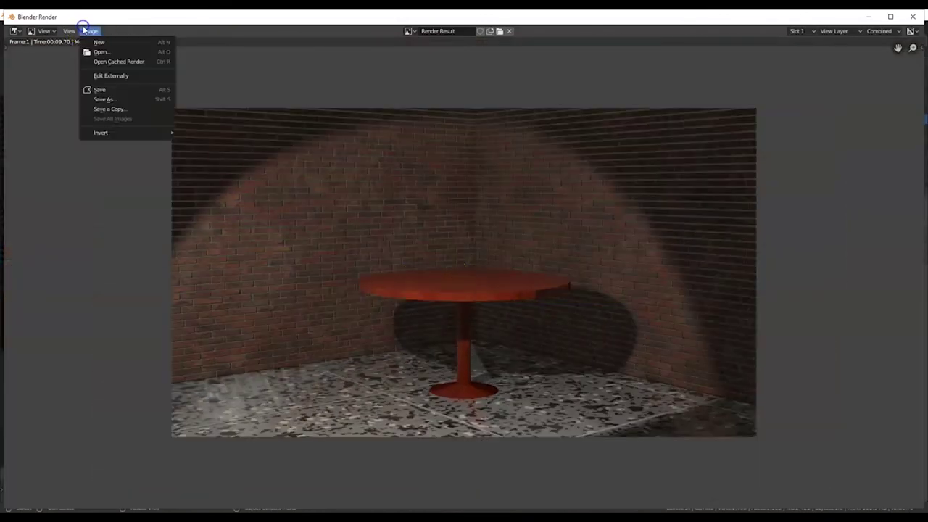
left_click(114, 106)
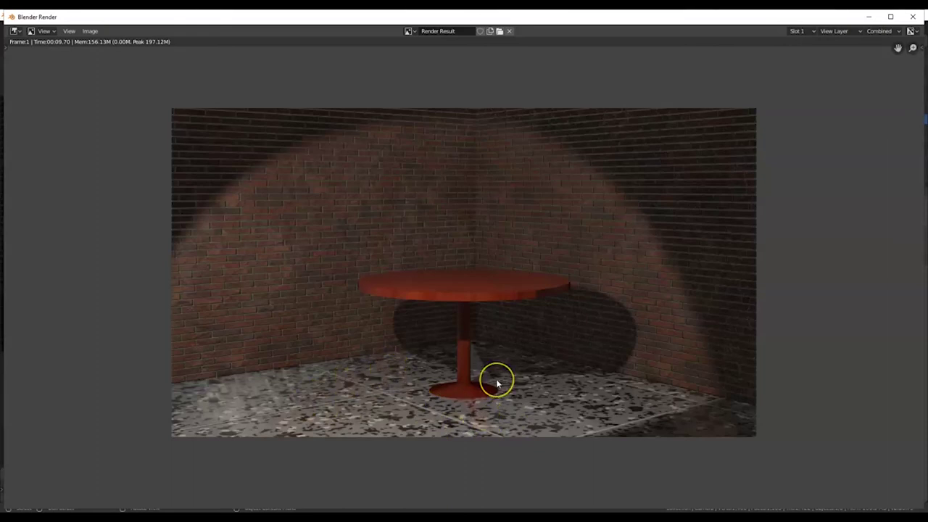
key("Escape")
Step: Align the camera to a lower view facing the left brick wall more directly, and render the scene again
middle_click_drag(497, 373, 479, 310)
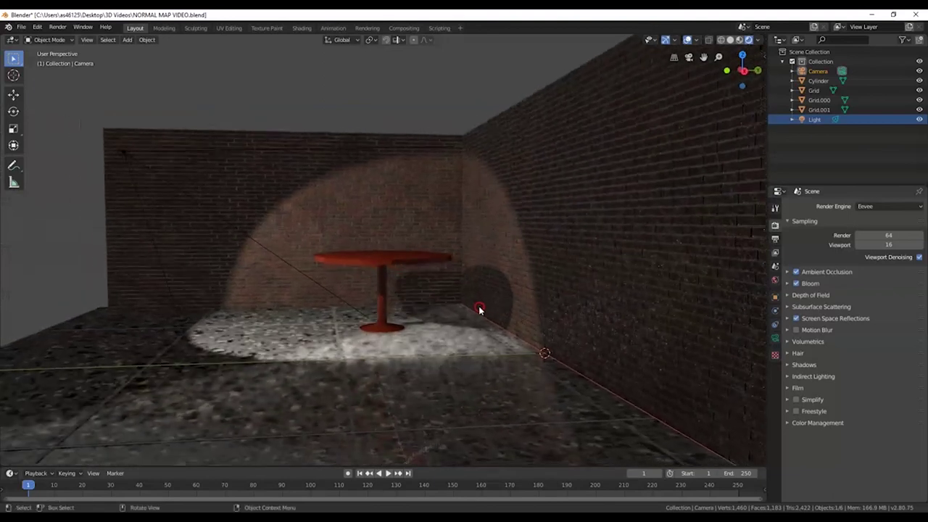
key("KP_0")
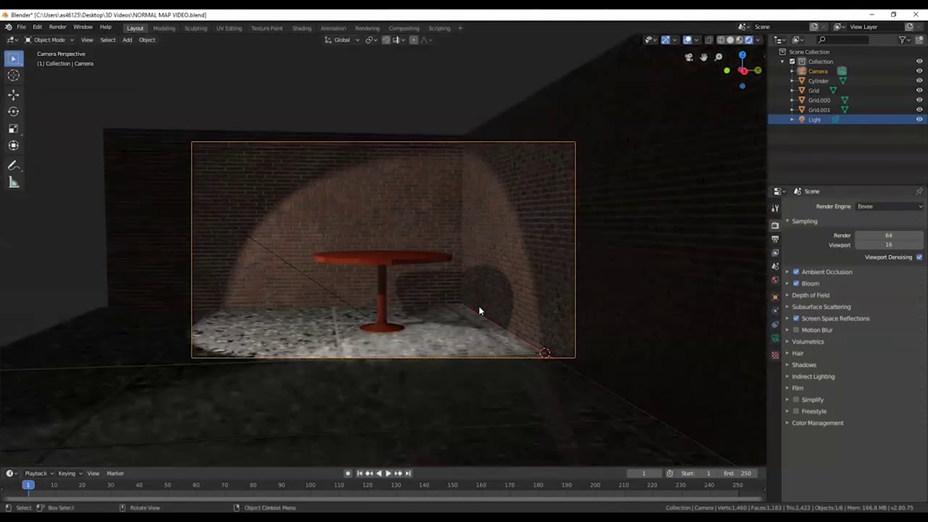
key("F12")
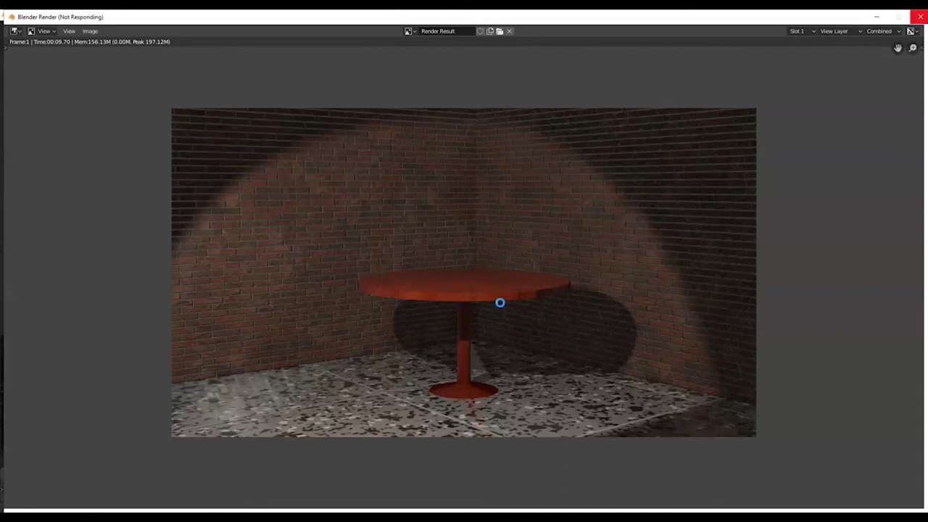
key("Escape")
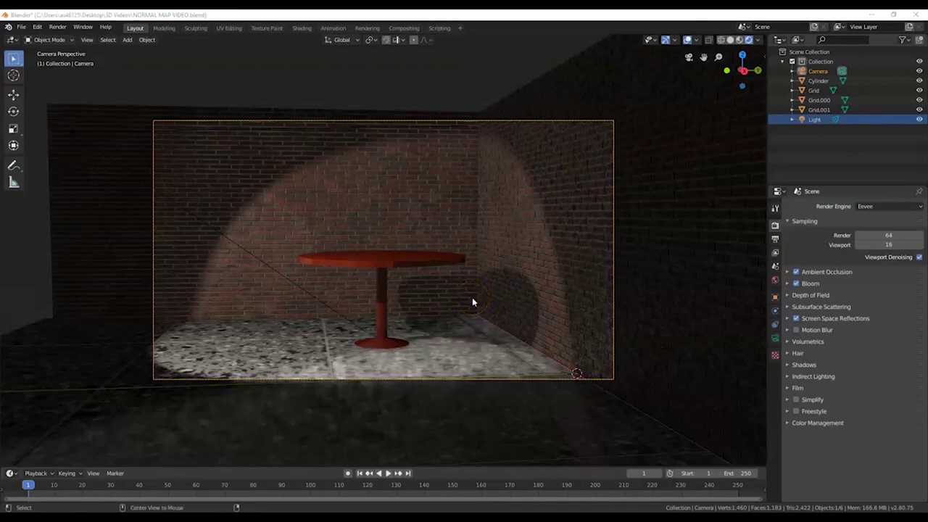
key("F11")
left_click(491, 335)
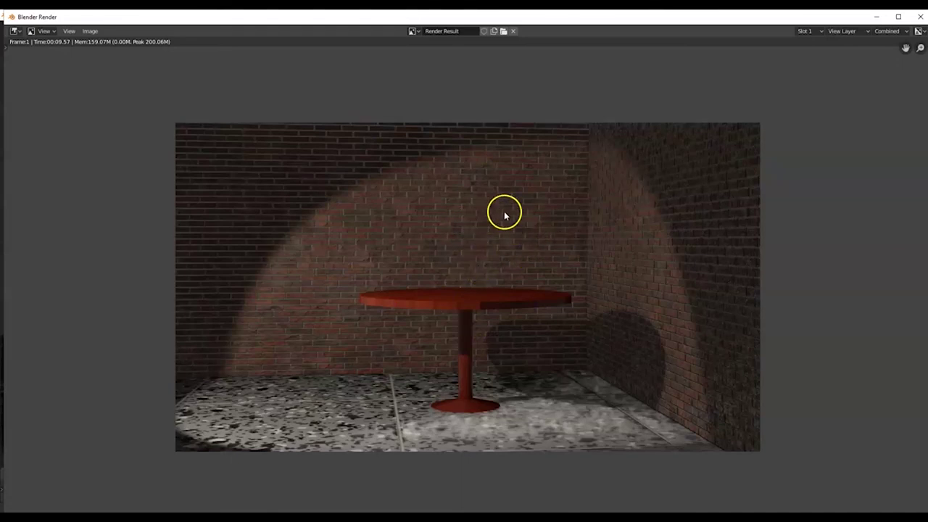
key("alt+Tab")
Step: Apply Shade Smooth to the round table
middle_click_drag(417, 282, 404, 313)
scroll(437, 311, "up", 8)
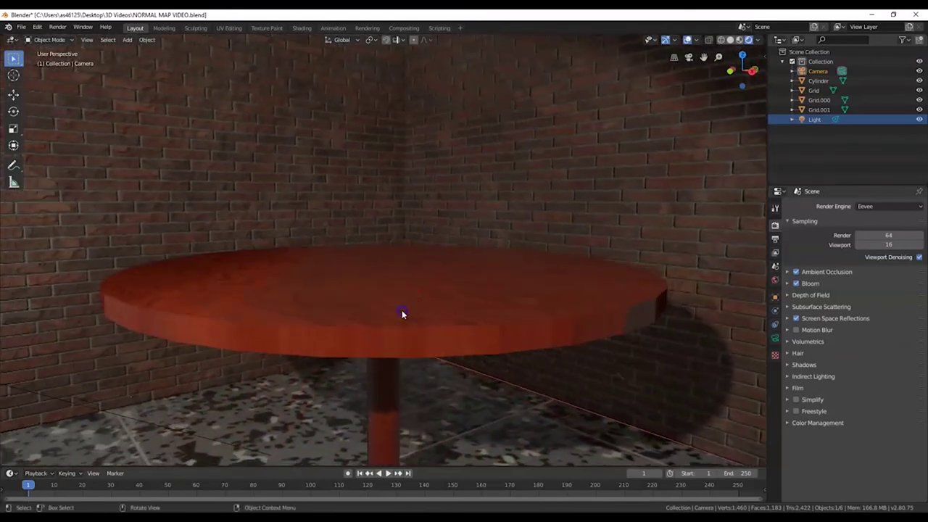
left_click(401, 310)
right_click(402, 310)
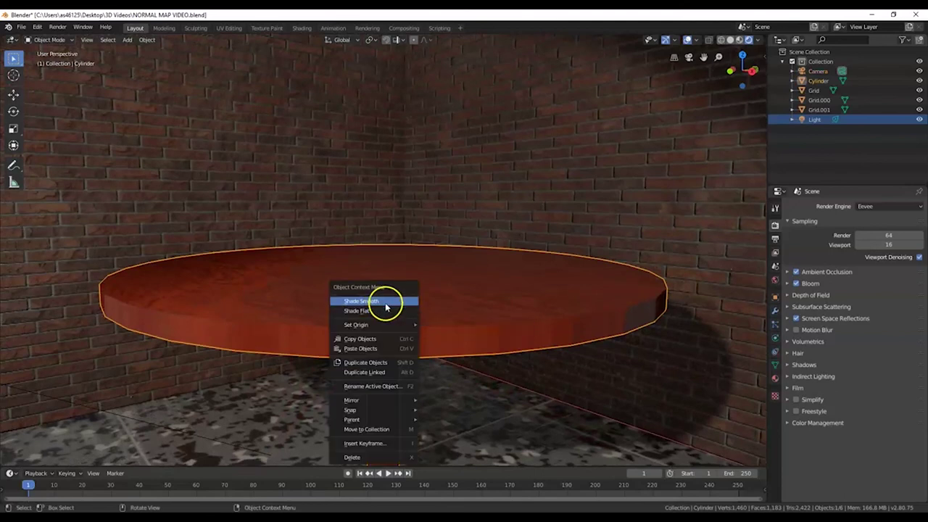
left_click(386, 304)
Step: Apply Shade Smooth to the right brick wall (Grid.001)
middle_click_drag(404, 302, 510, 232)
scroll(362, 322, "down", 5)
left_click(510, 229)
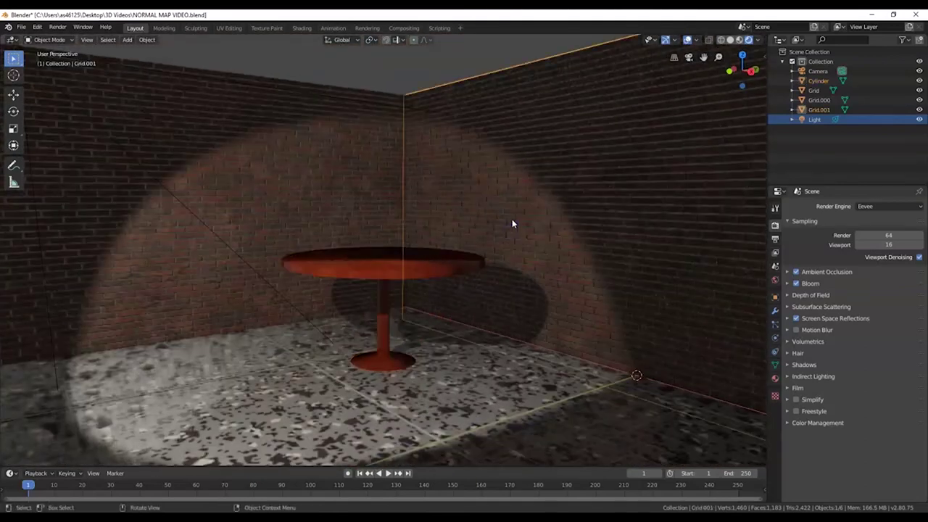
right_click(511, 223)
left_click(471, 212)
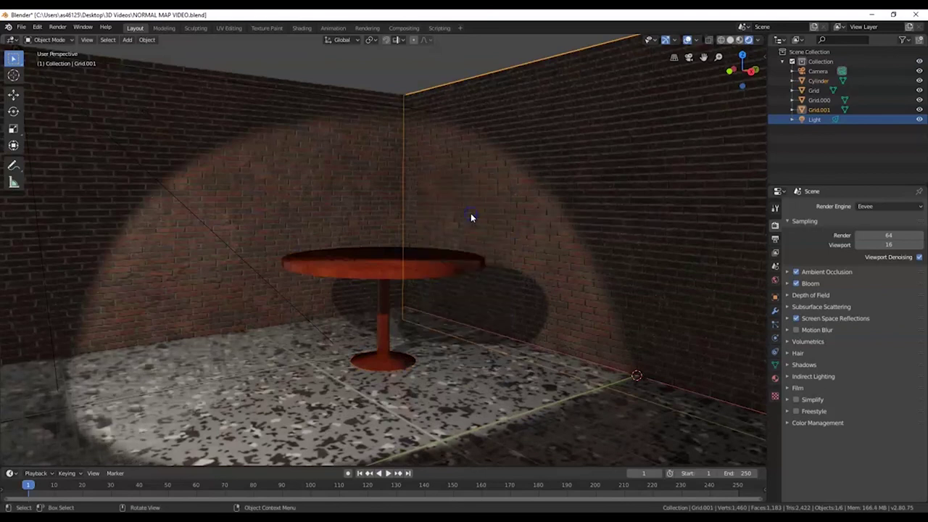
right_click(471, 213)
left_click(464, 205)
Step: Apply Shade Smooth to the terrazzo floor
left_click(308, 411)
right_click(306, 408)
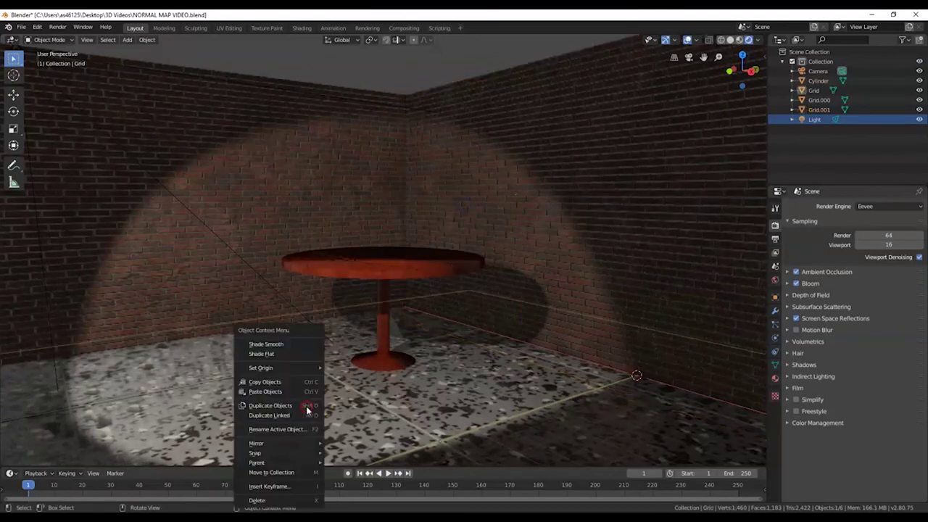
left_click(276, 355)
right_click(274, 356)
left_click(279, 345)
middle_click_drag(344, 353, 377, 365)
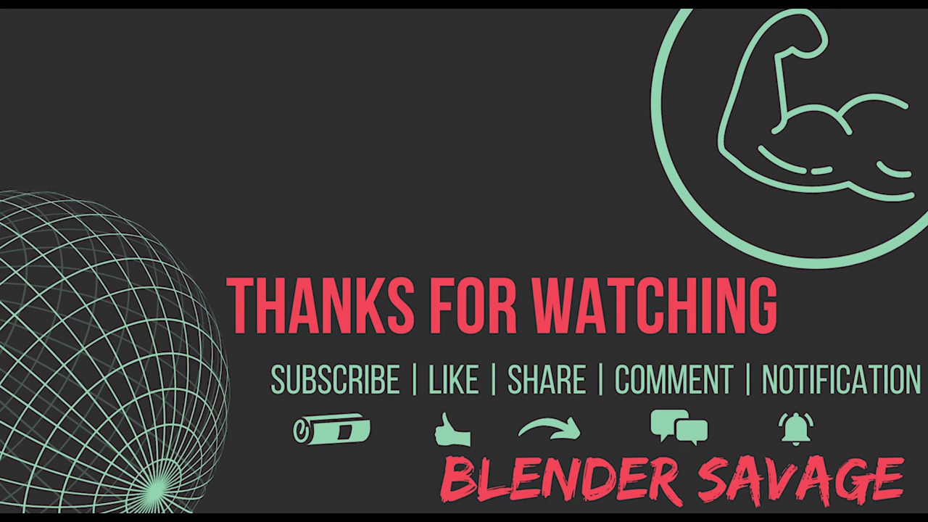